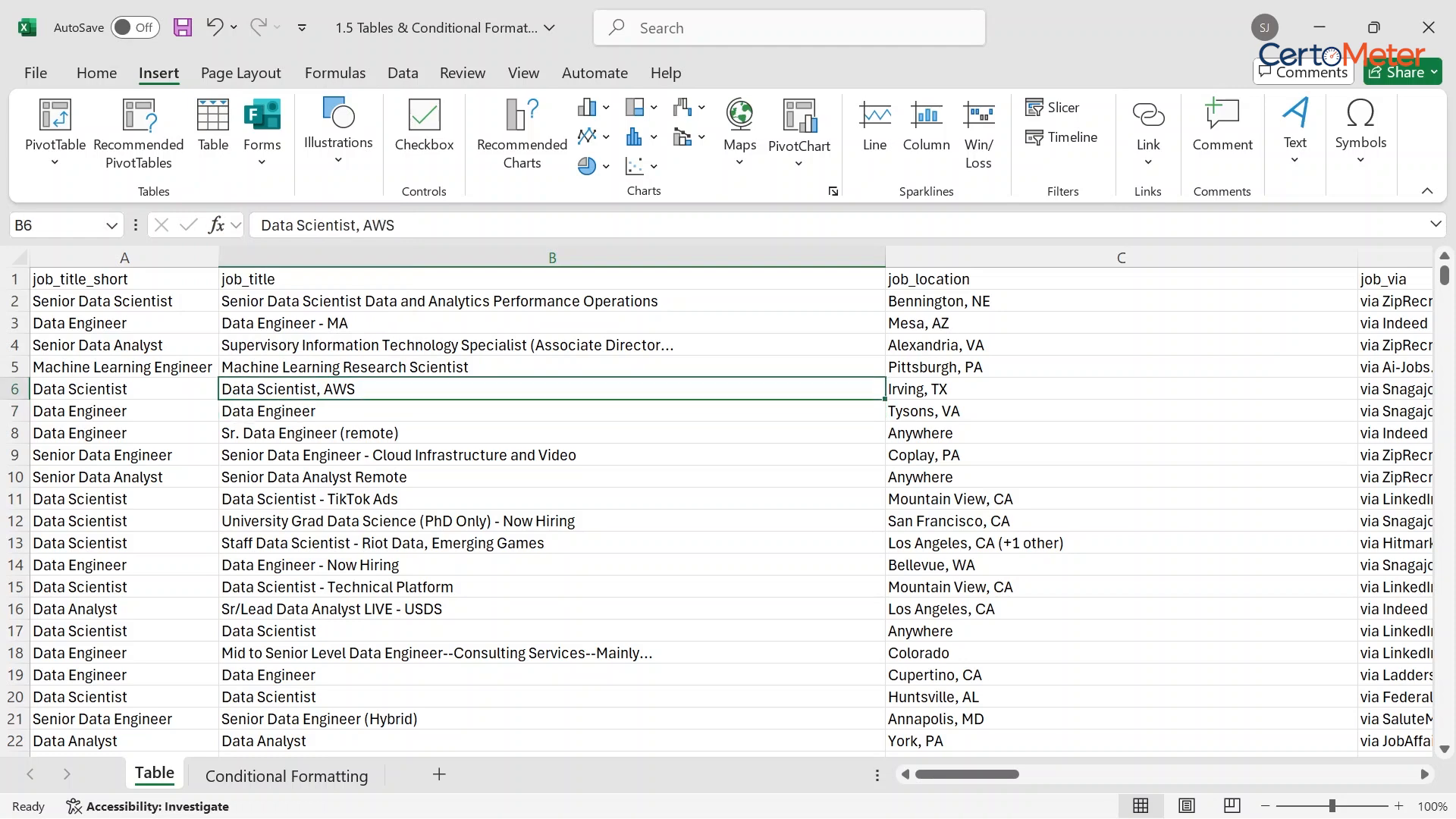
- Convert the whole job data range A1:P32673 into a table that has headers
{"action": "key", "text": "ctrl+a"}
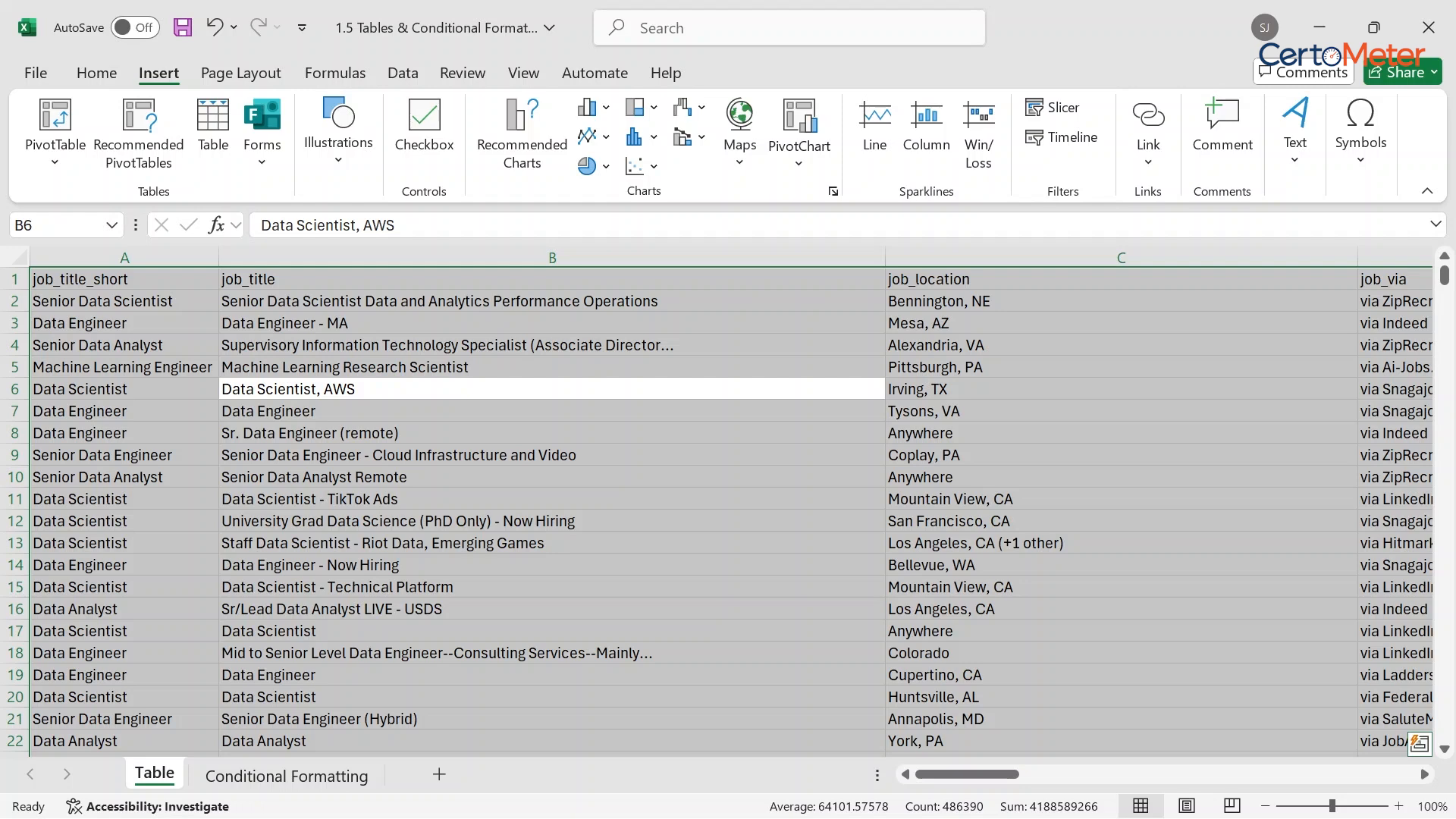
{"action": "left_click", "coordinate": [212, 129]}
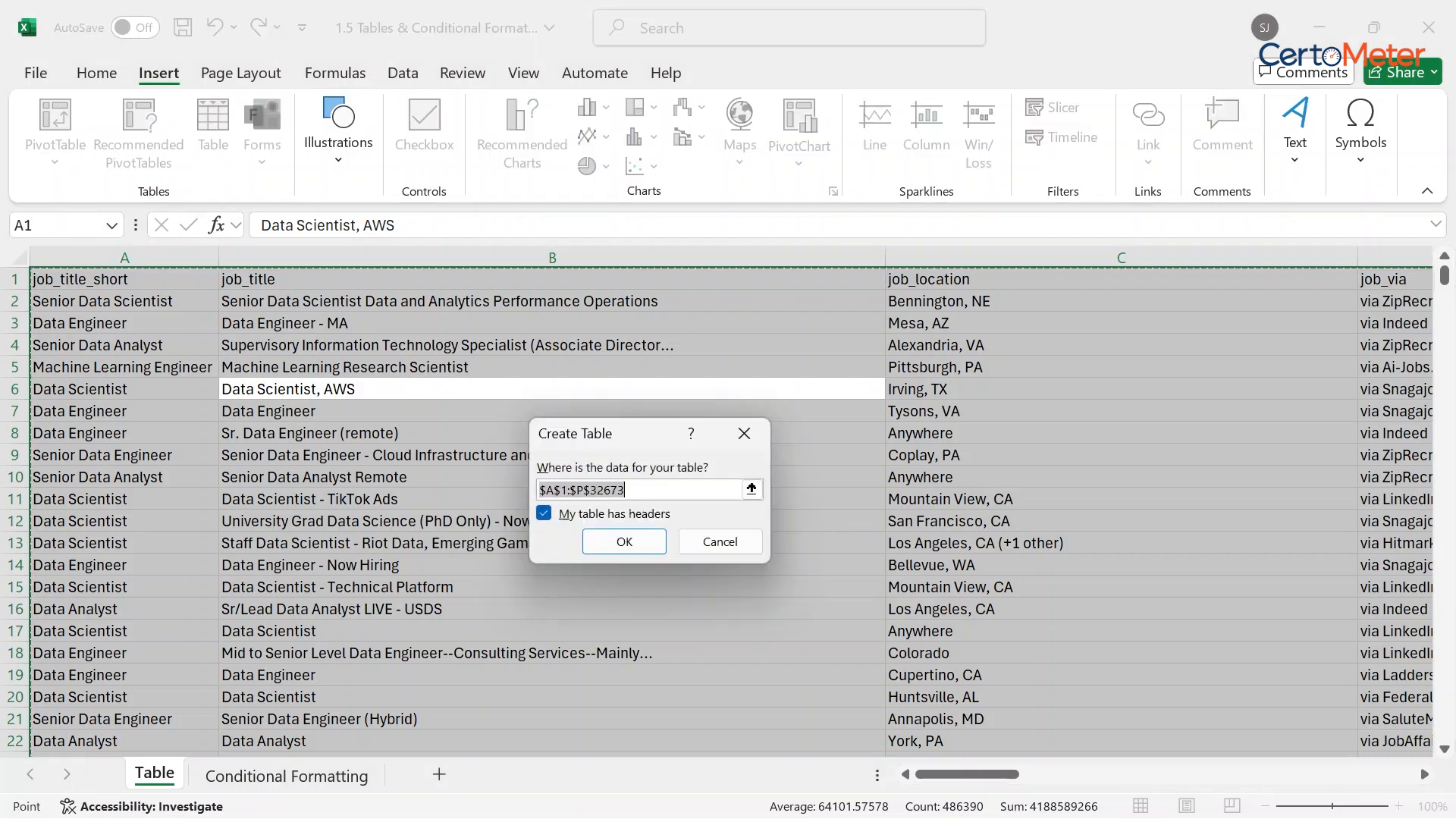
{"action": "key", "text": "Return"}
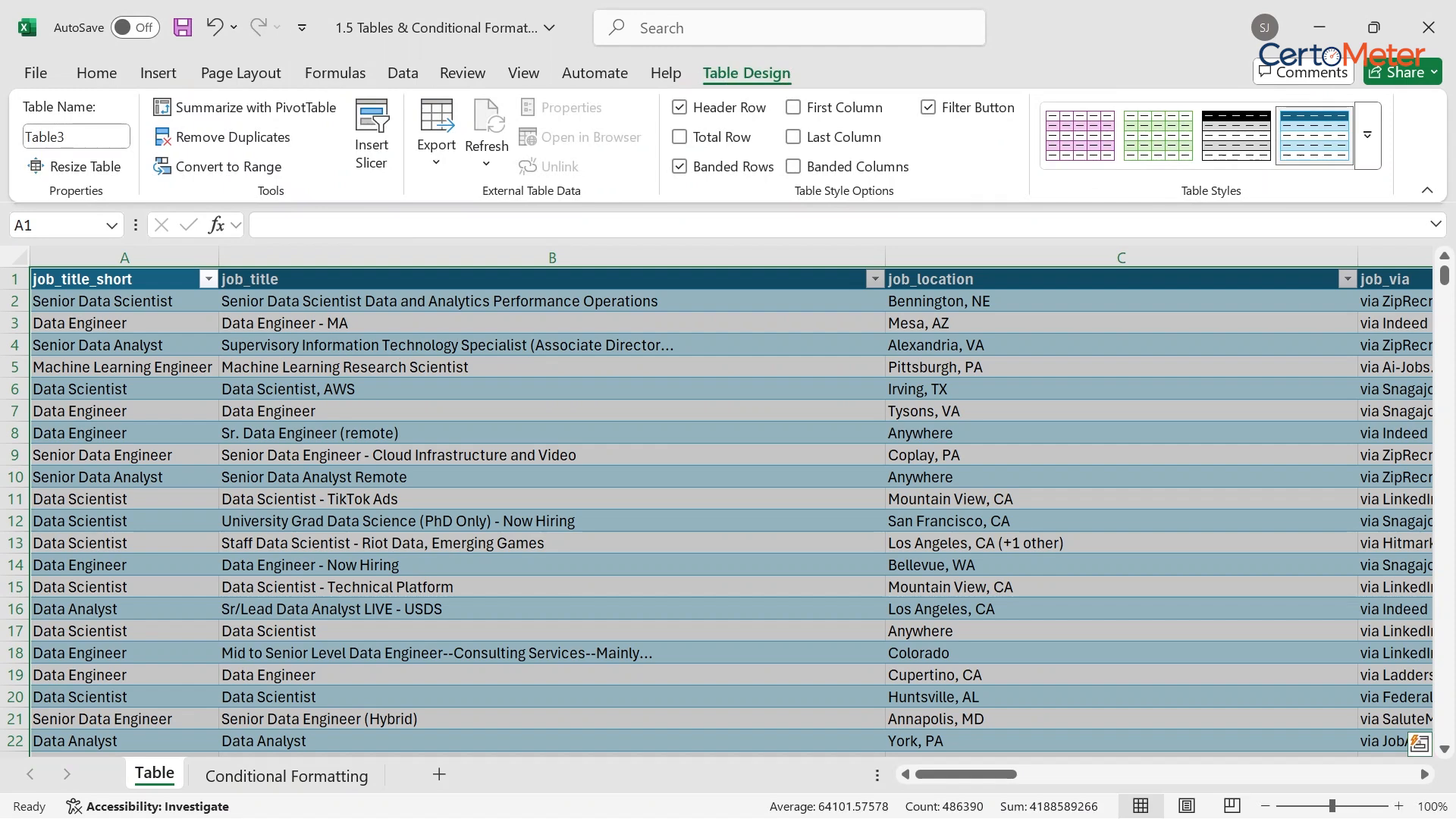
{"action": "left_click", "coordinate": [552, 455]}
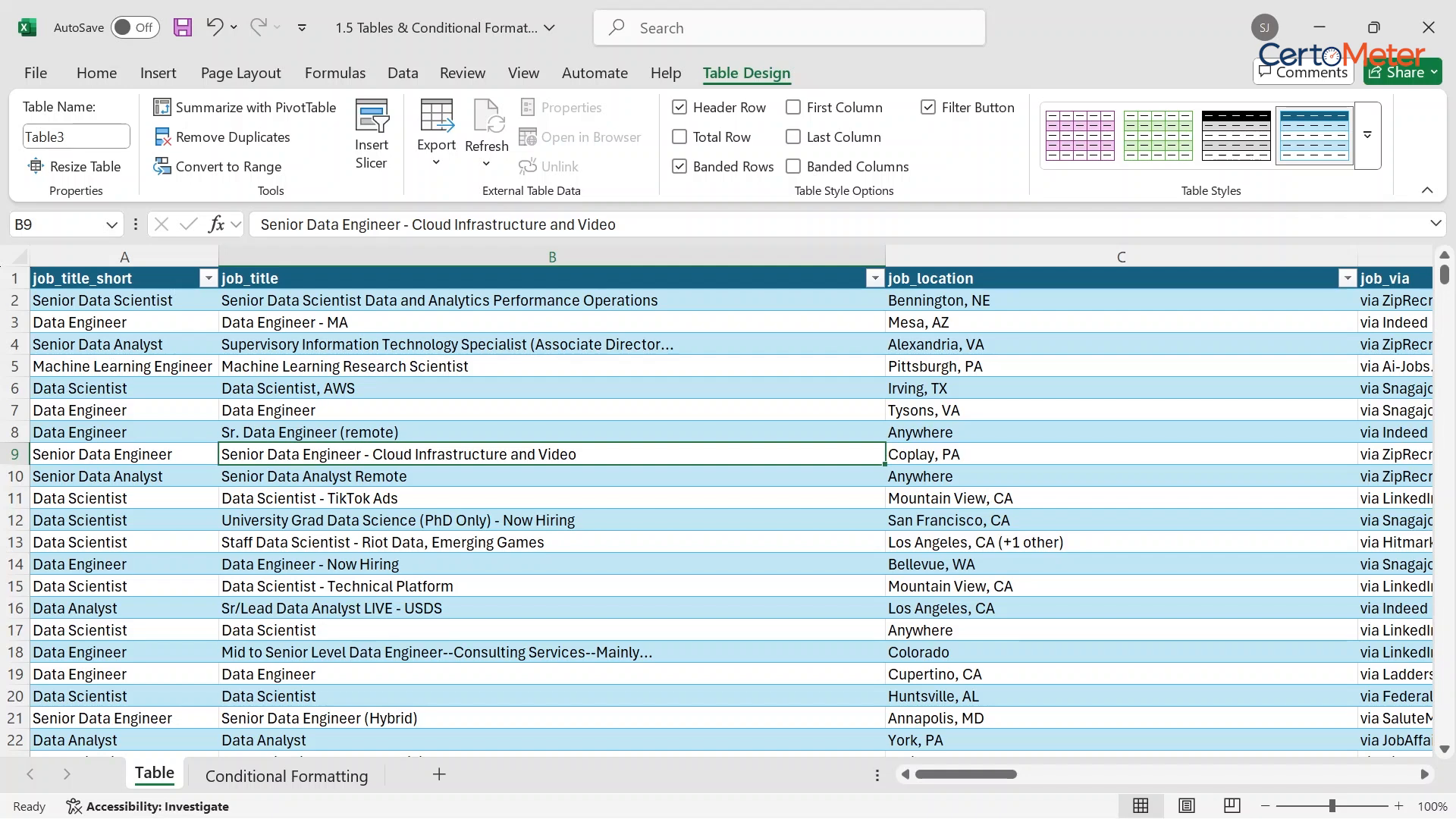
- Add a total row to the table and turn on first column, last column and banded columns formatting
{"action": "left_click", "coordinate": [679, 137]}
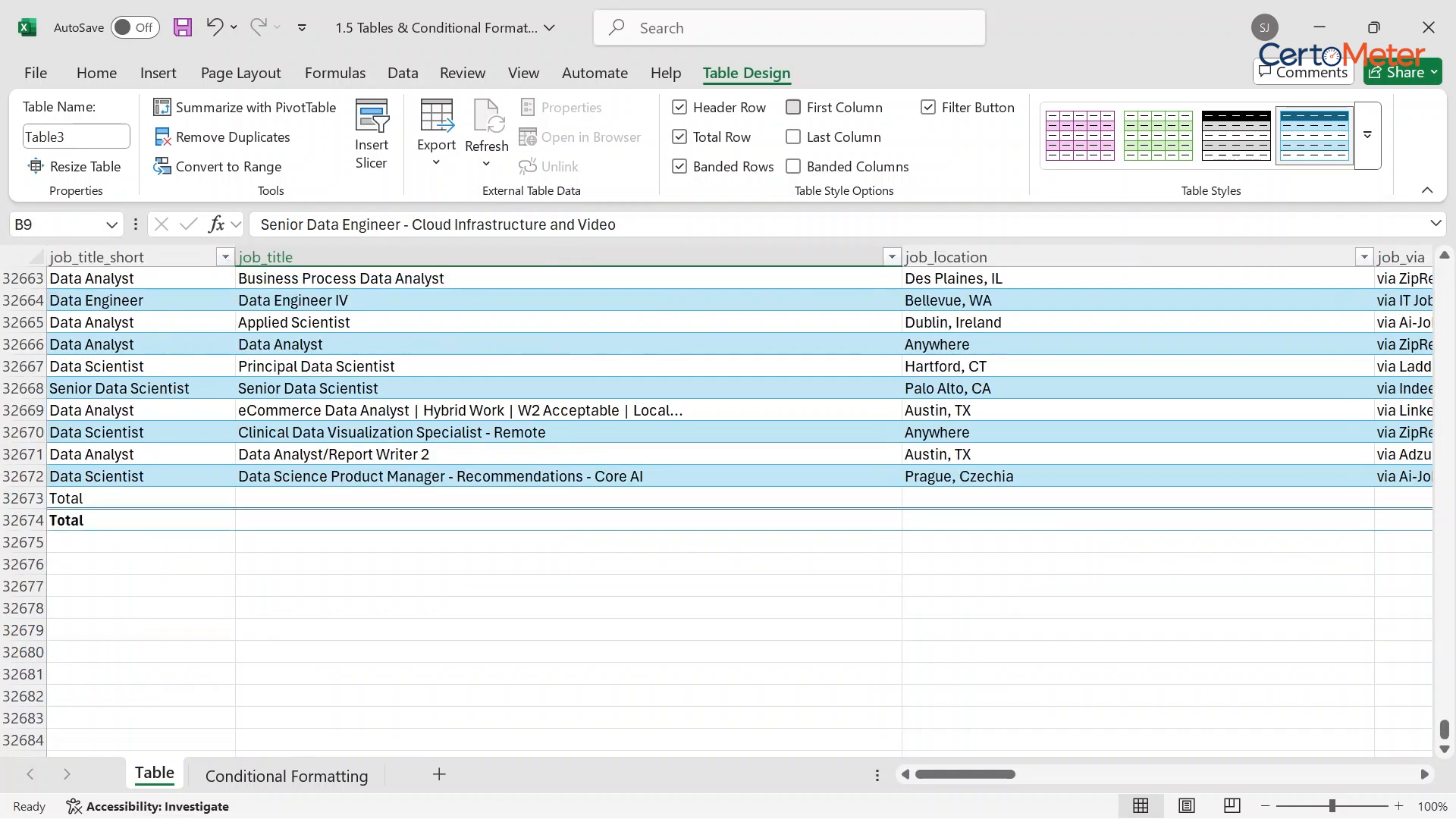
{"action": "left_click", "coordinate": [793, 107]}
{"action": "left_click", "coordinate": [793, 137]}
{"action": "left_click", "coordinate": [793, 167]}
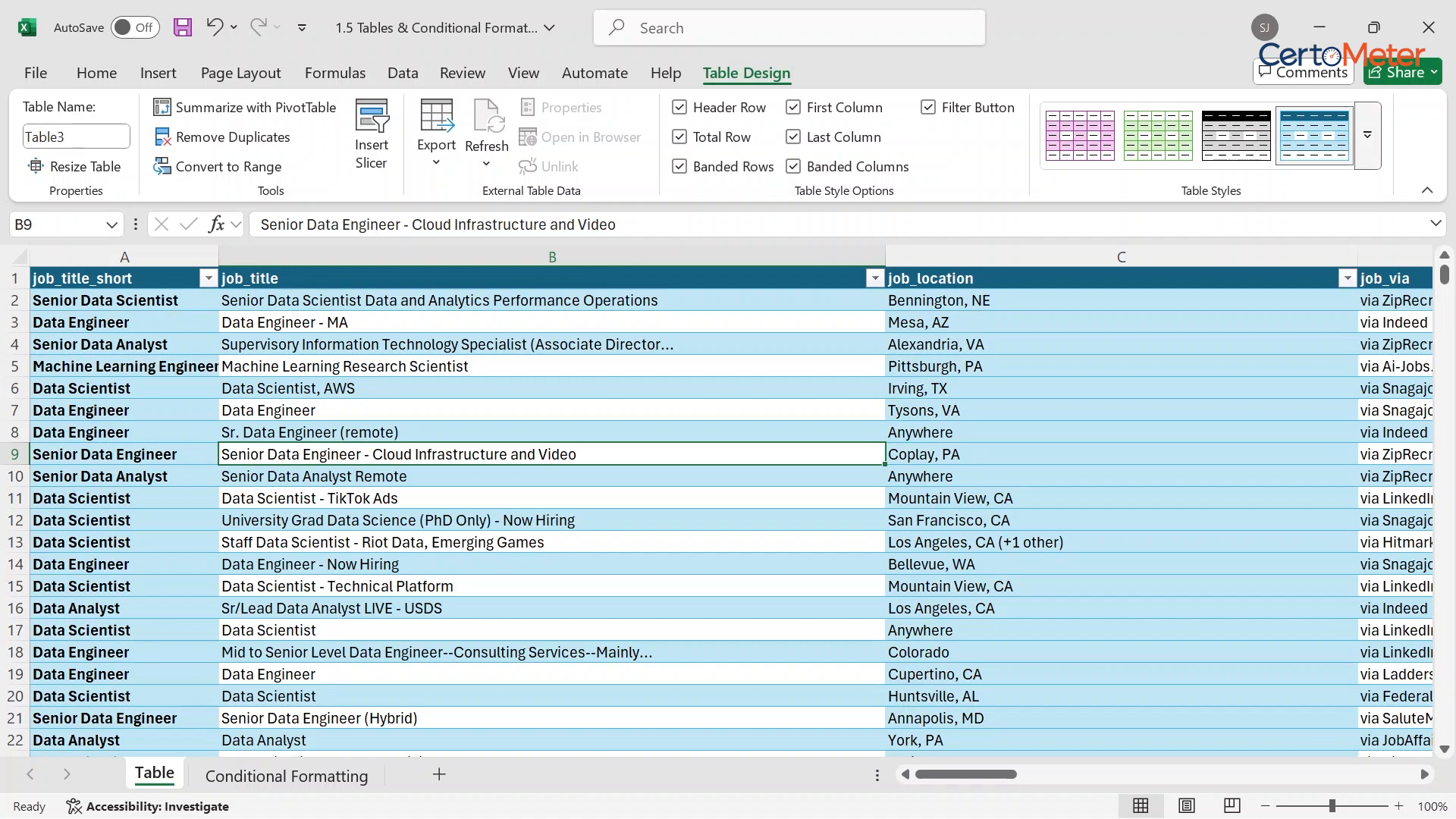
- Apply a light green table style with green text and banding to the job table
{"action": "left_click", "coordinate": [1367, 135]}
{"action": "left_click", "coordinate": [1236, 285]}
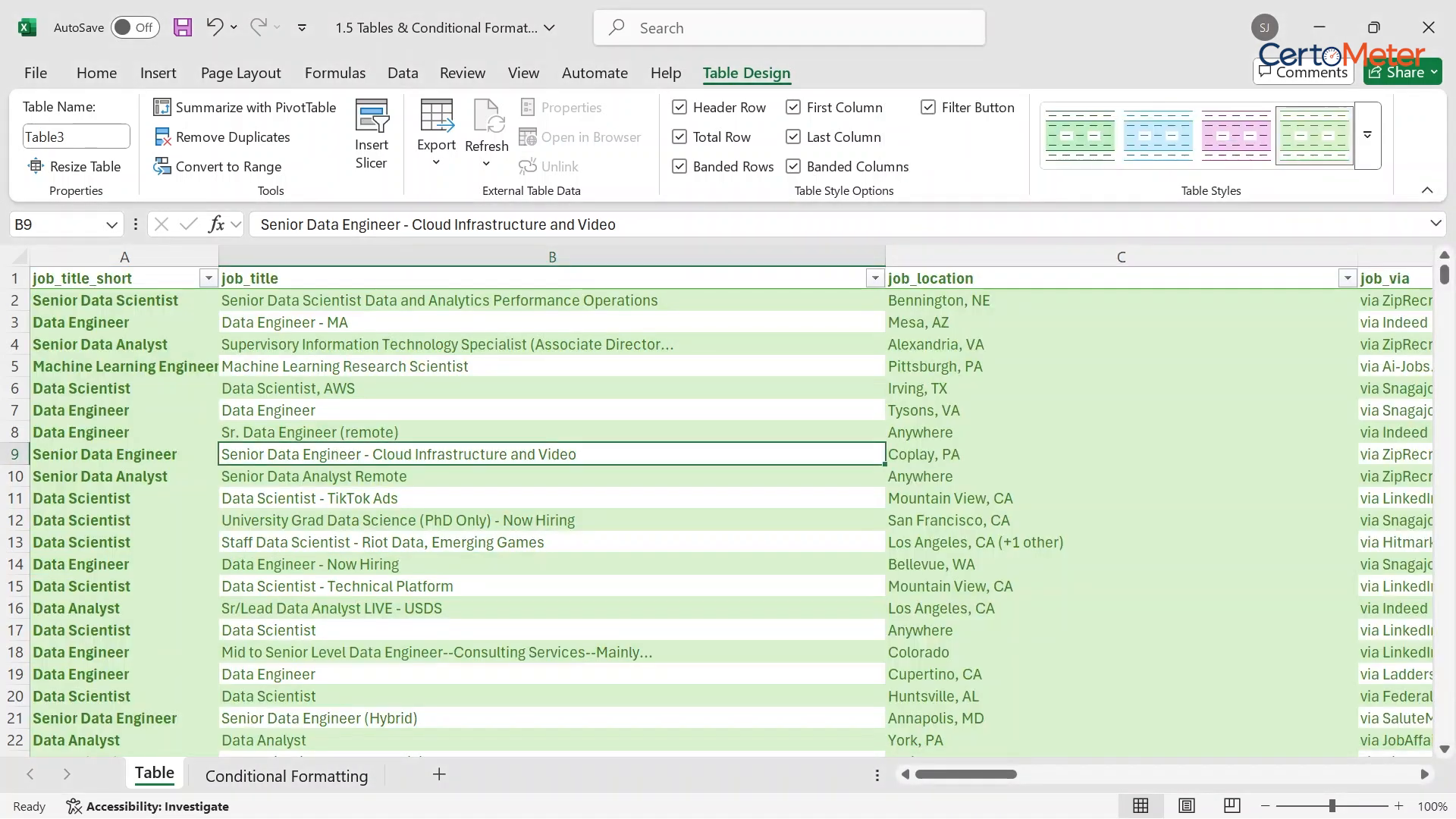
{"action": "left_click", "coordinate": [552, 433]}
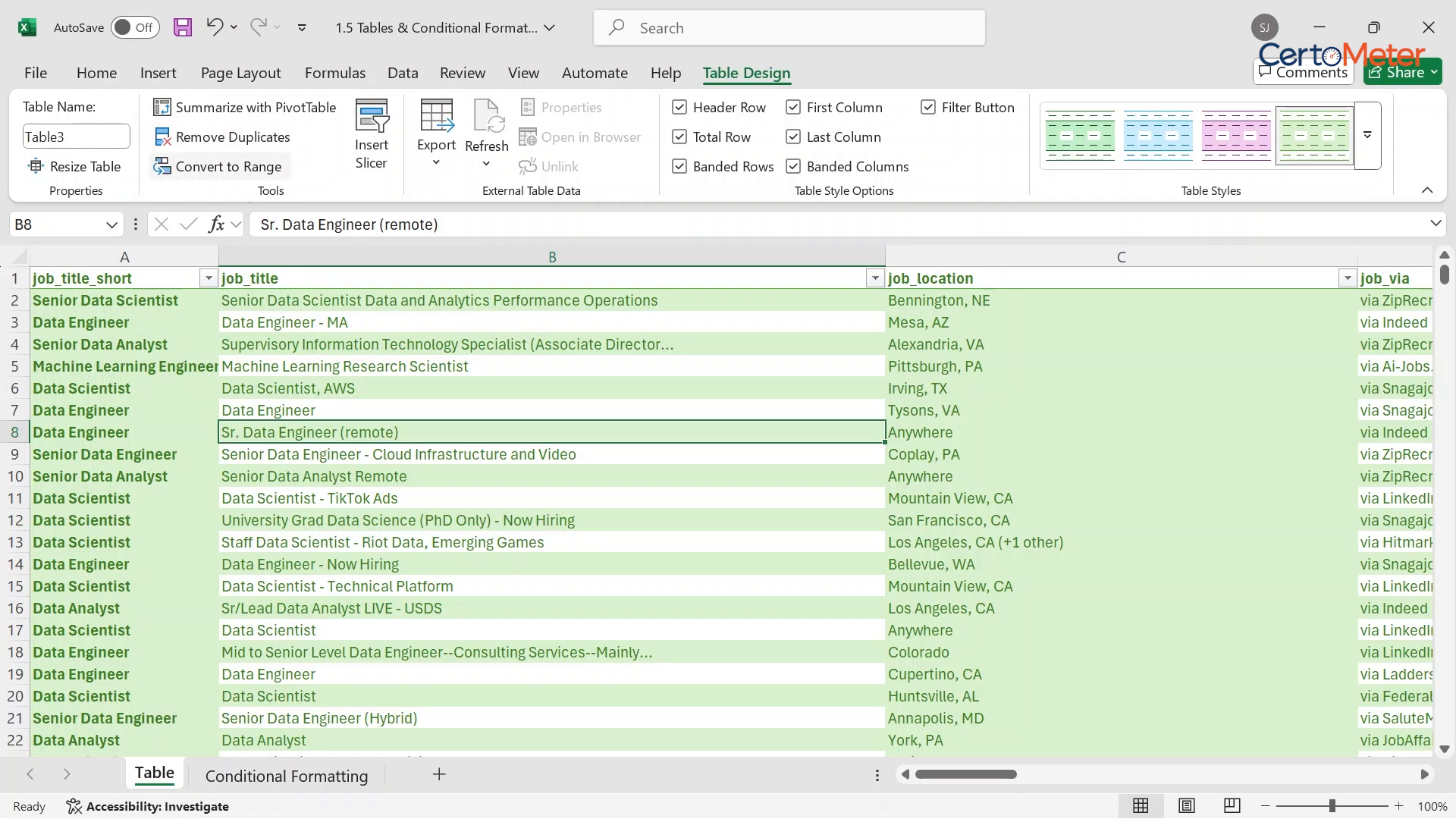
- Remove duplicate rows from the table, comparing all columns and treating the first row as headers
{"action": "left_click", "coordinate": [226, 136]}
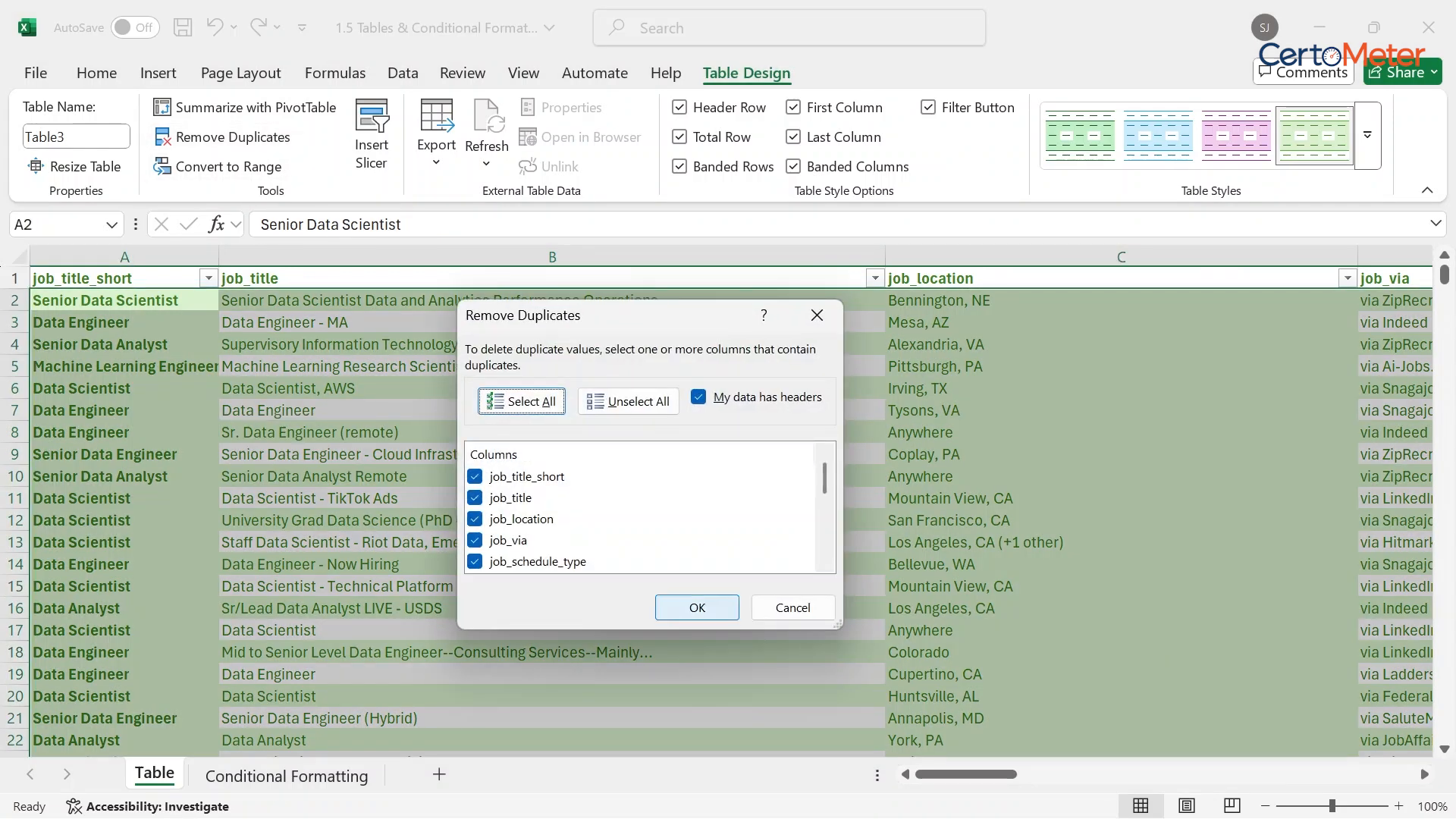
{"action": "left_click", "coordinate": [696, 607]}
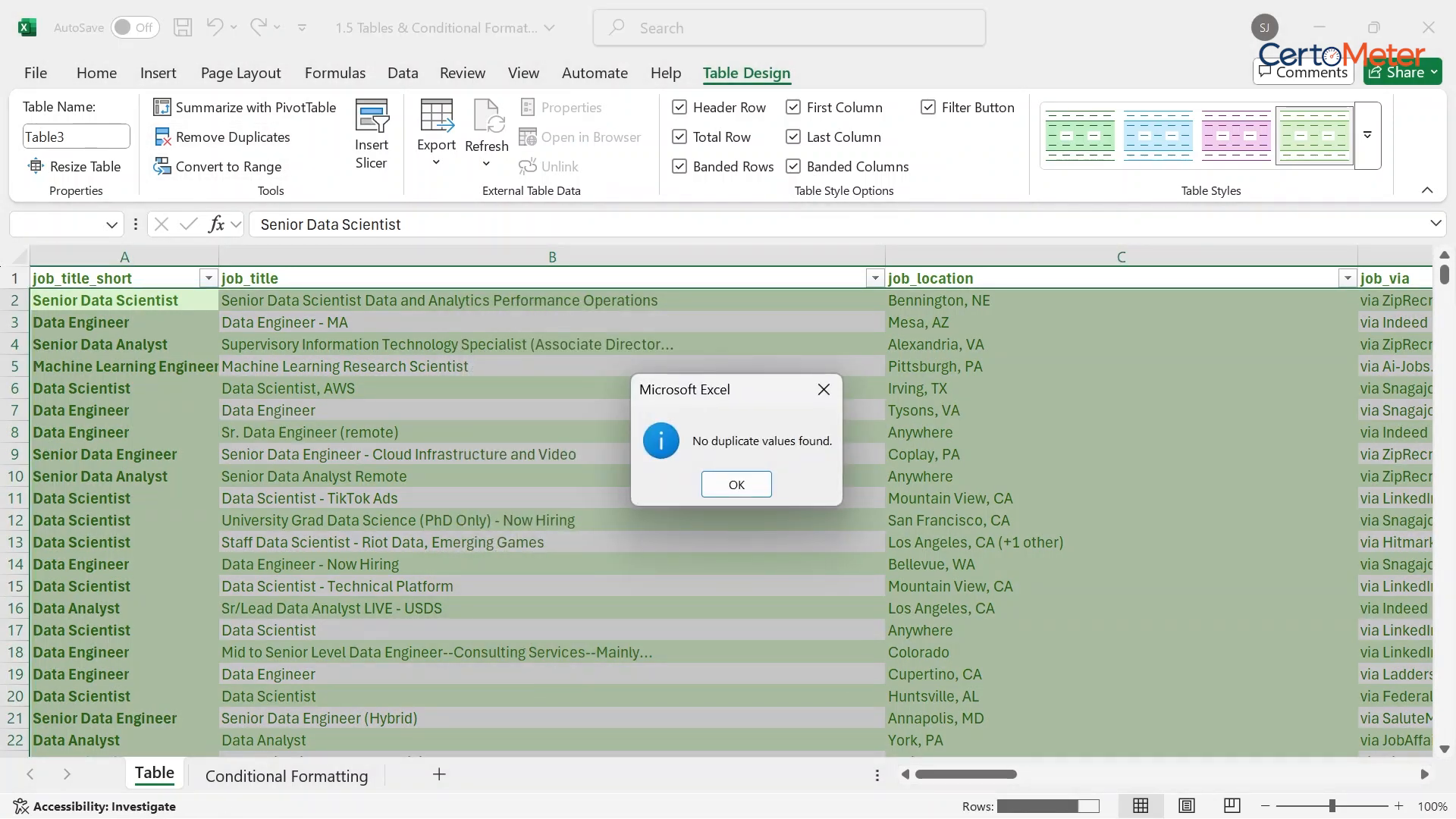
{"action": "left_click", "coordinate": [737, 485]}
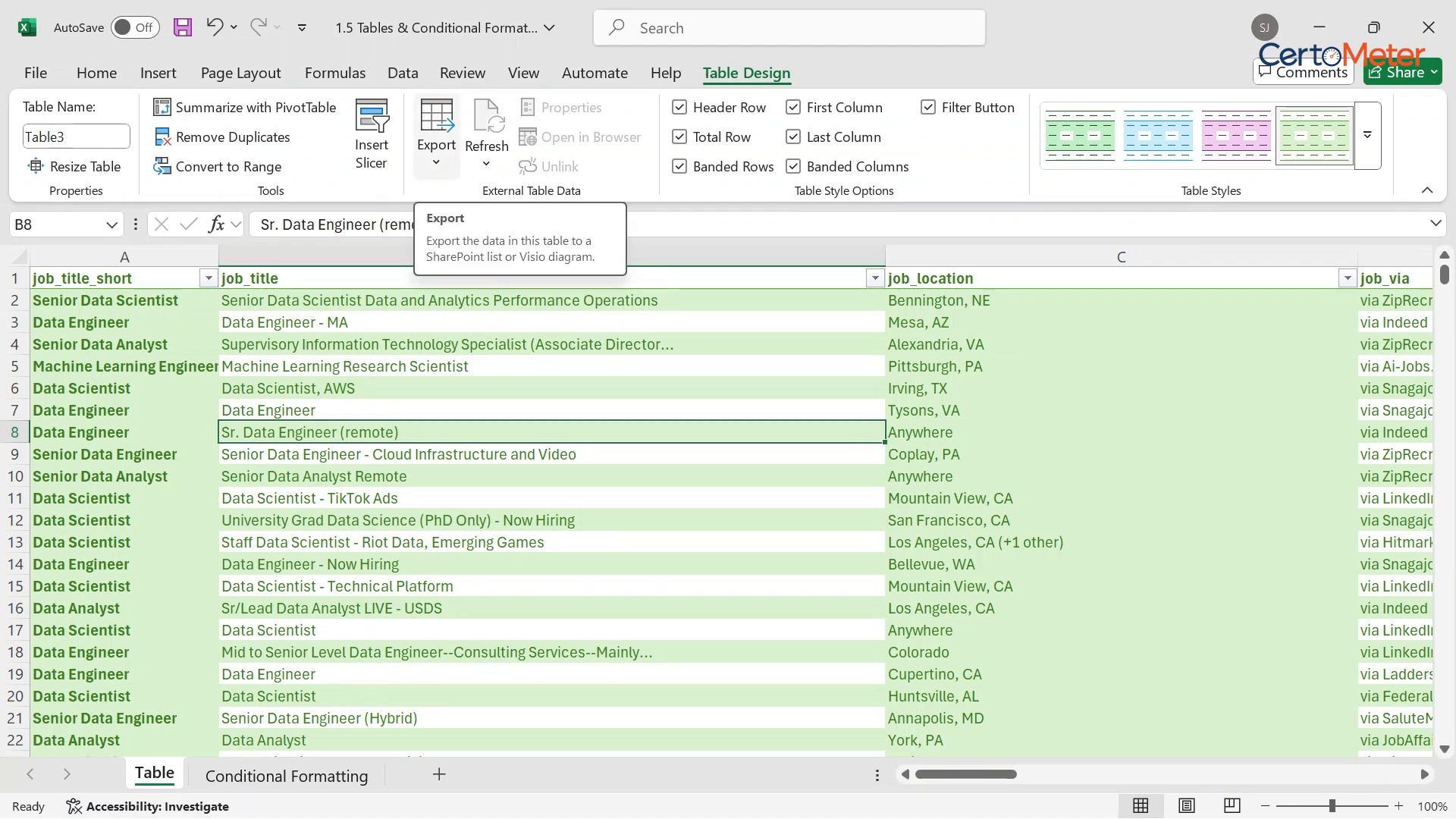
{"action": "left_click", "coordinate": [500, 454]}
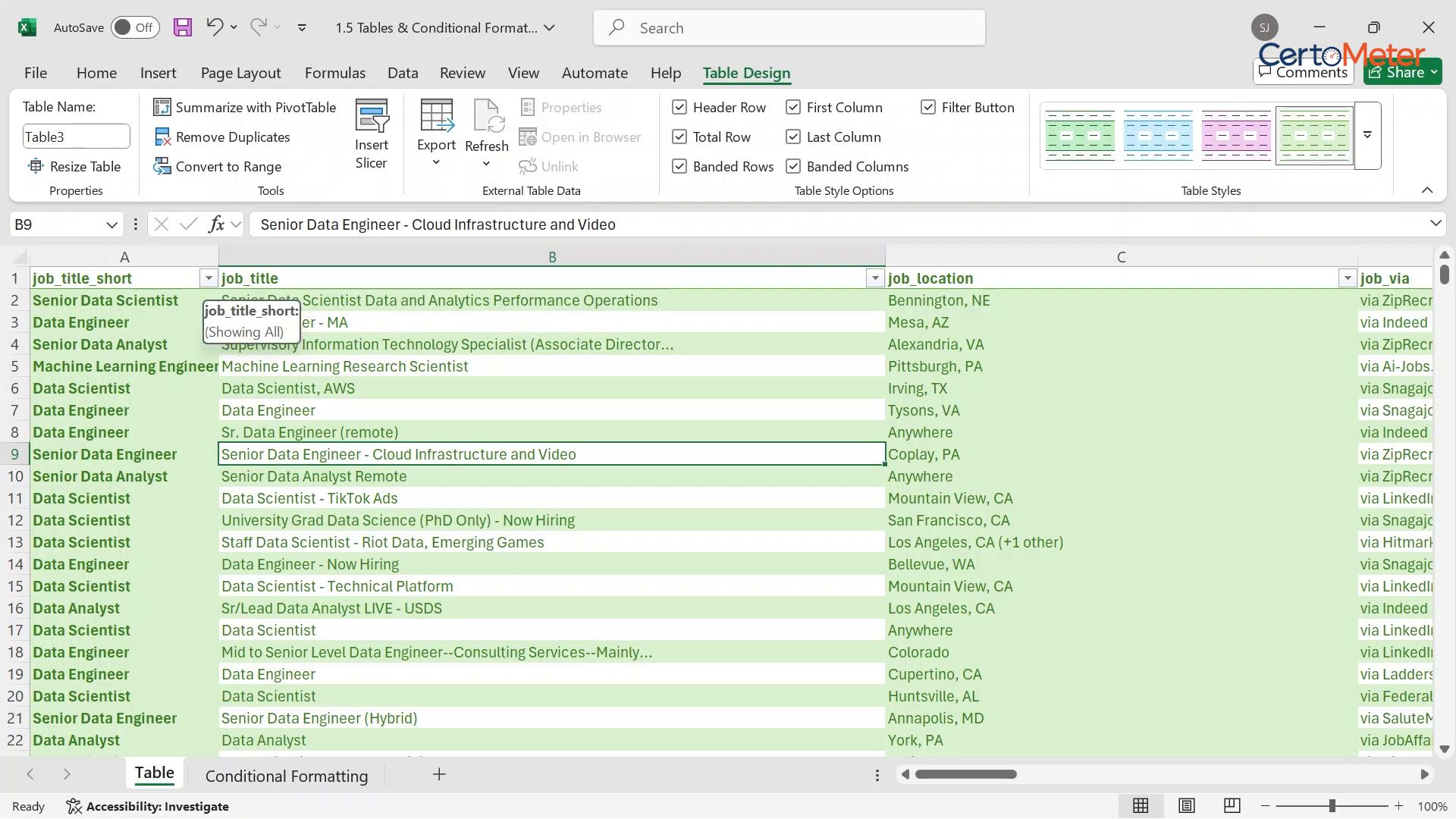
- Sort the table by job_title from A to Z, keeping all job_title_short values included
{"action": "left_click", "coordinate": [208, 278]}
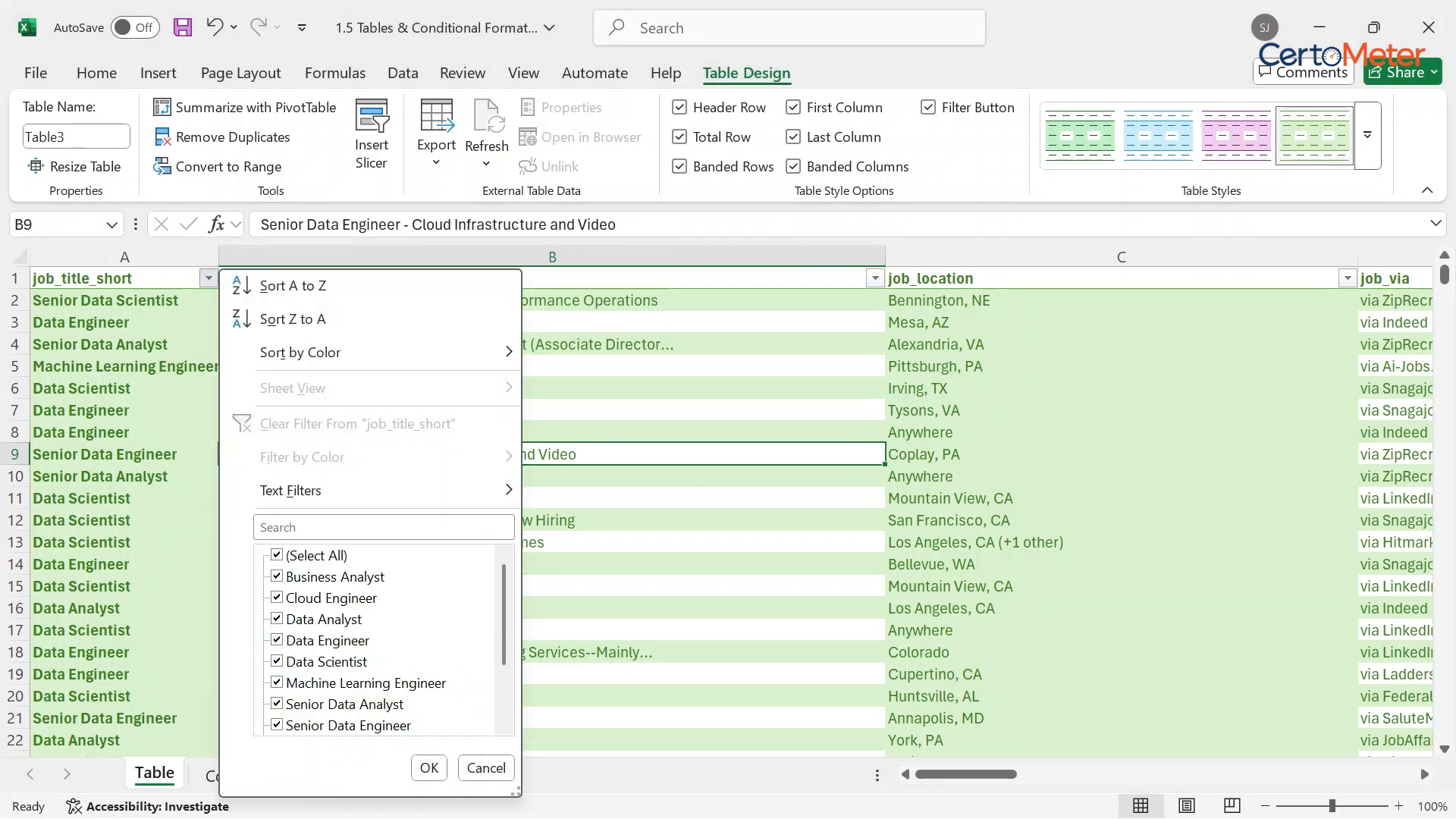
{"action": "left_click", "coordinate": [429, 767]}
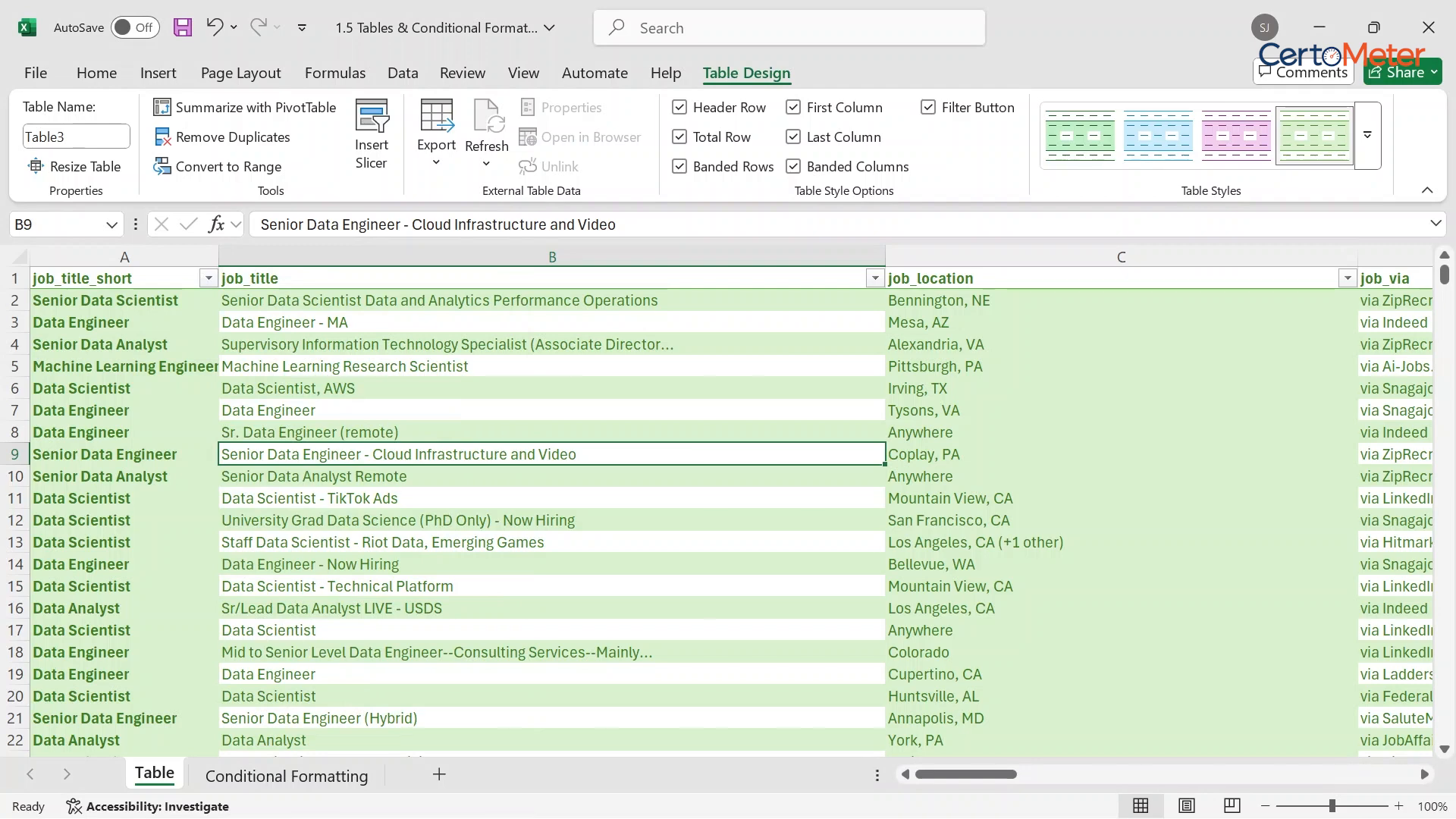
{"action": "left_click", "coordinate": [875, 278]}
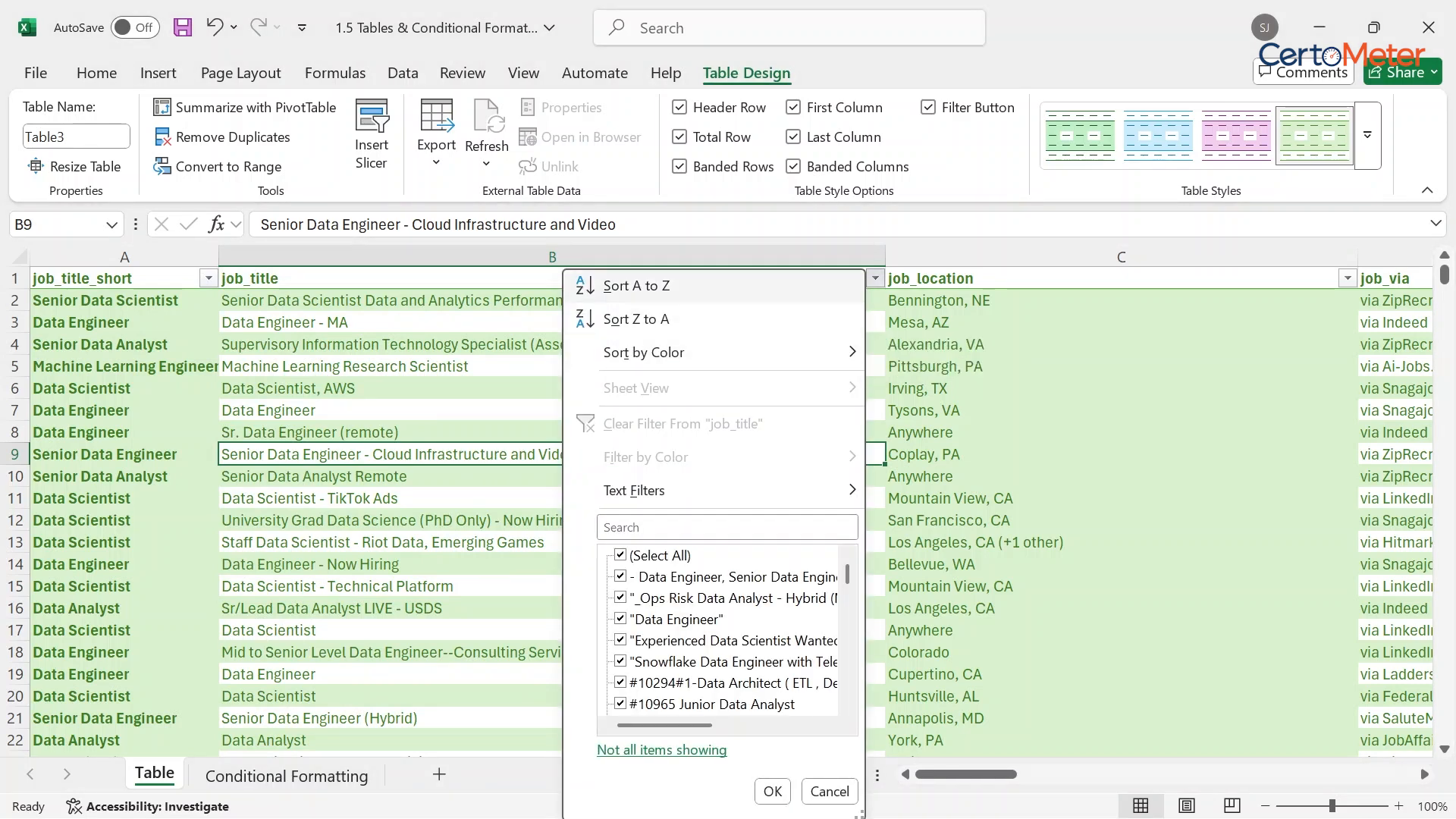
{"action": "left_click", "coordinate": [636, 286]}
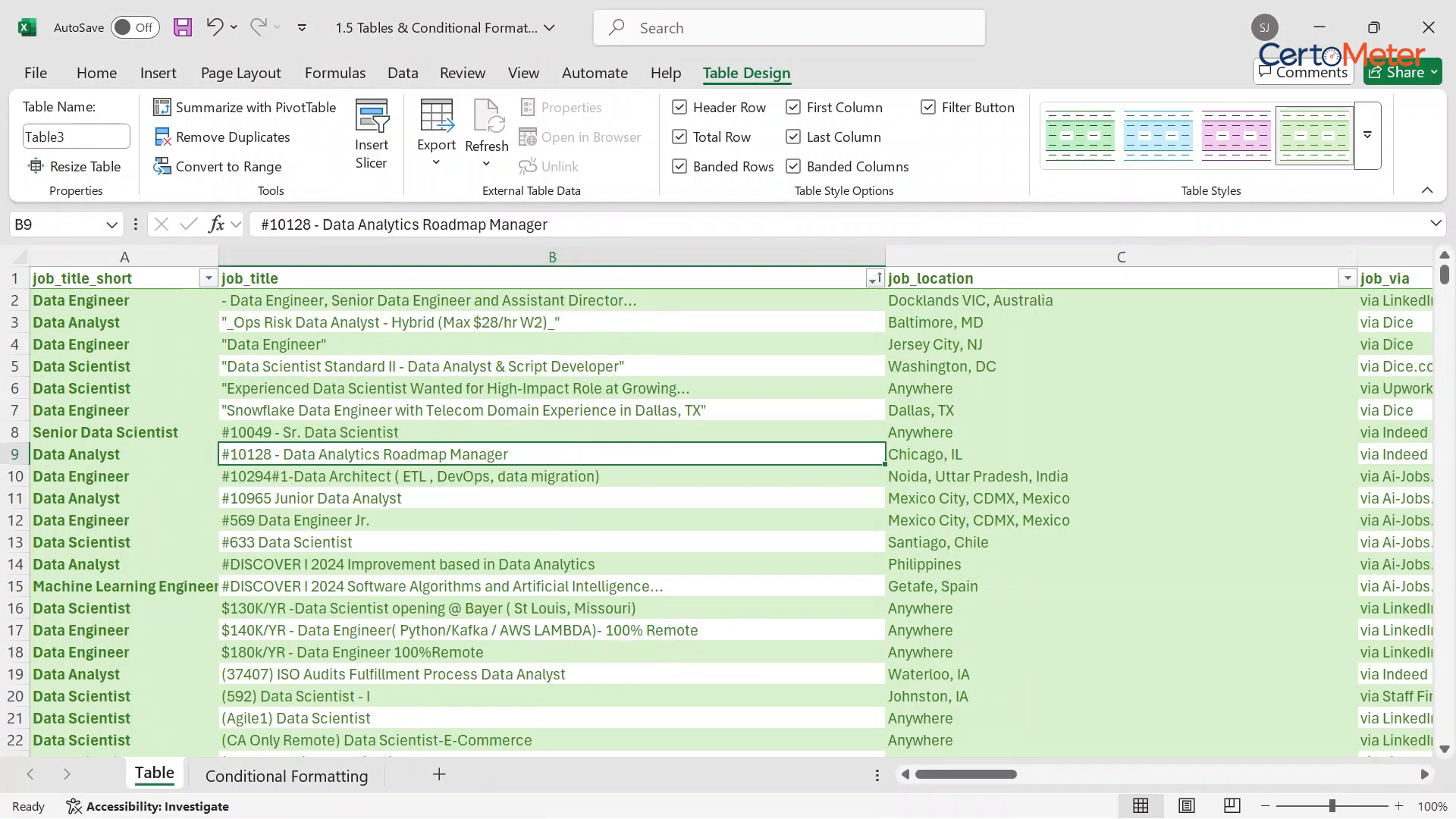
- Sort the table by job_title_short from A to Z
{"action": "left_click", "coordinate": [209, 278]}
{"action": "left_click", "coordinate": [315, 286]}
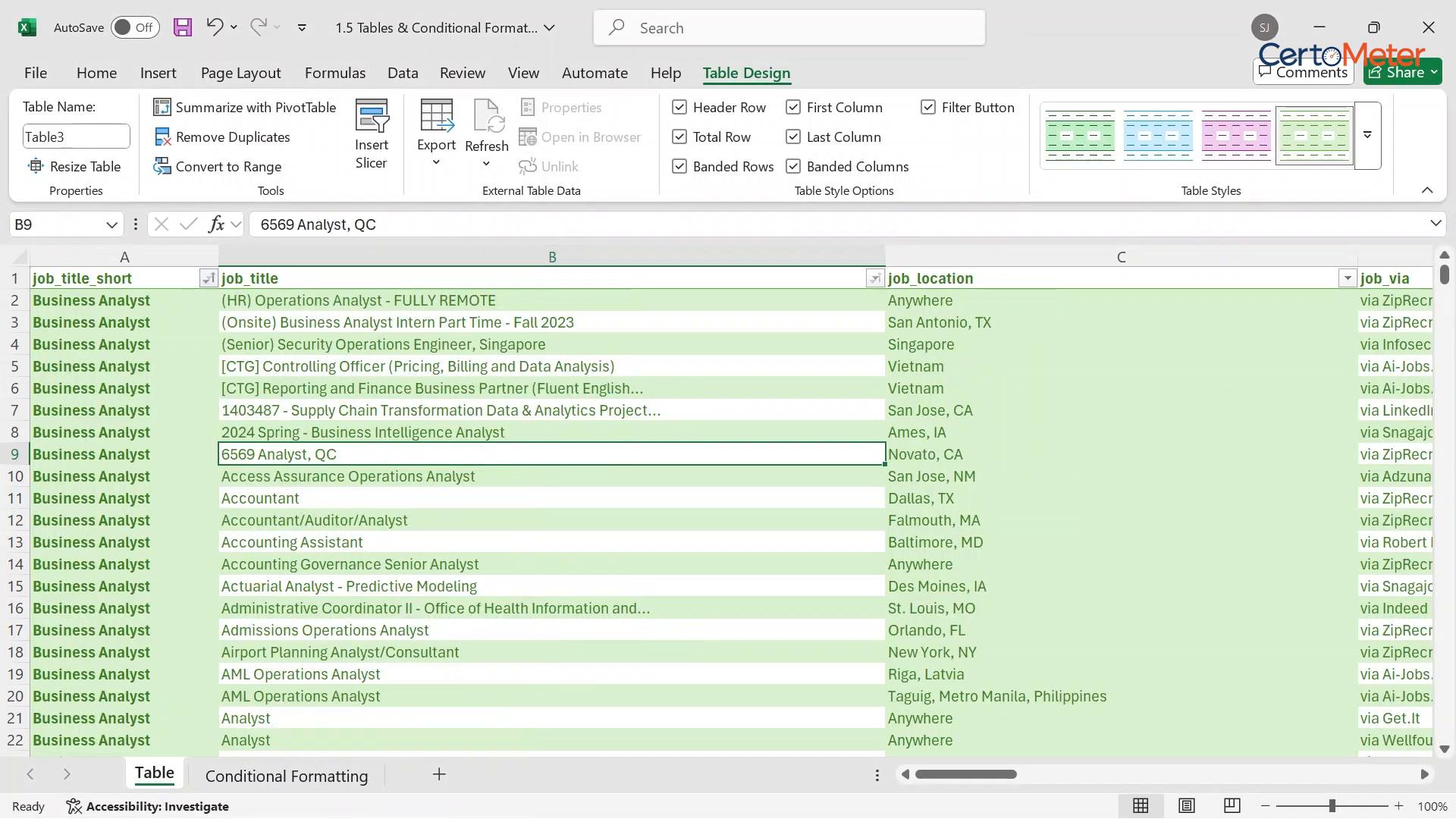
{"action": "left_click", "coordinate": [875, 278]}
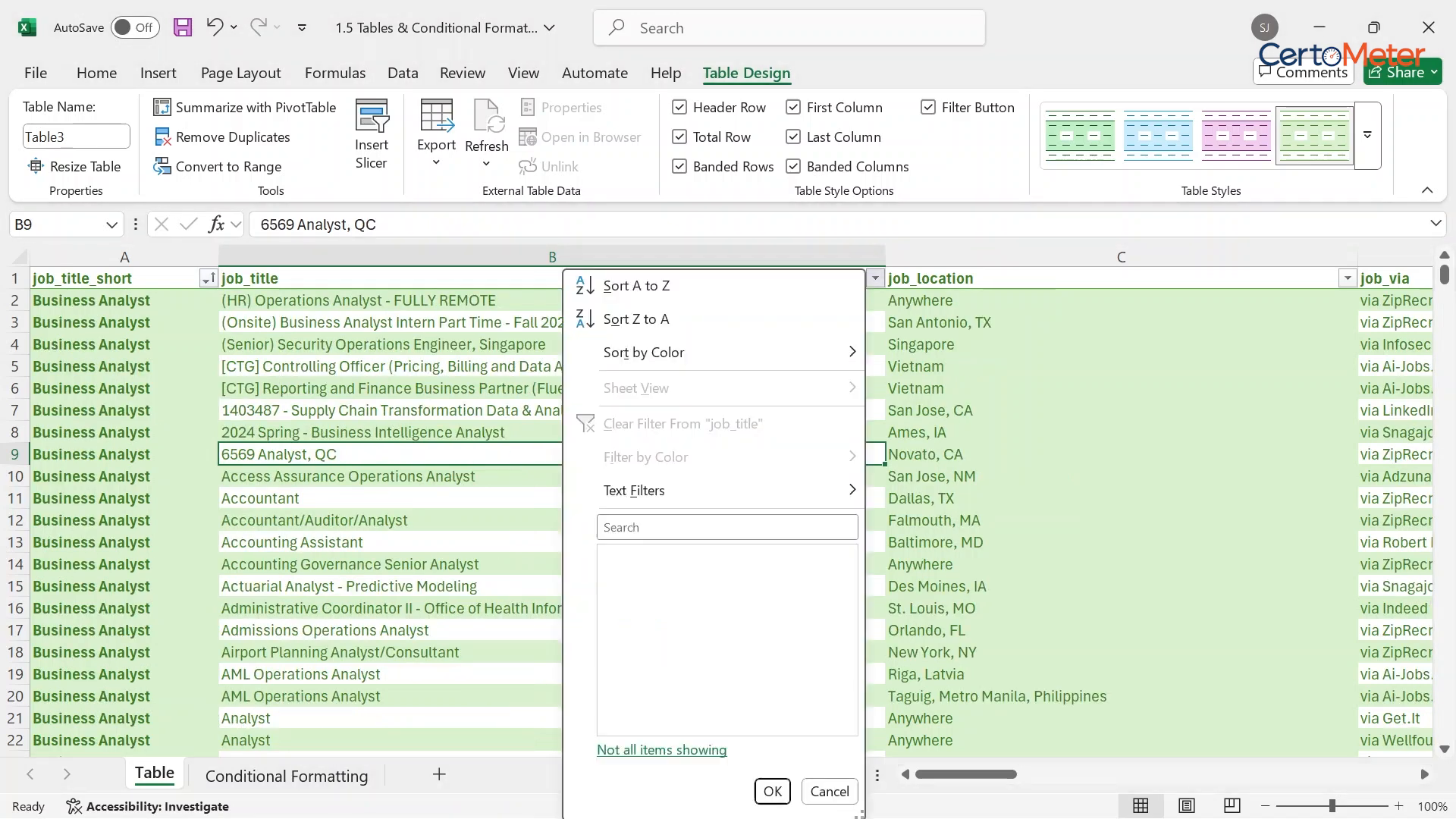
{"action": "left_click", "coordinate": [637, 286]}
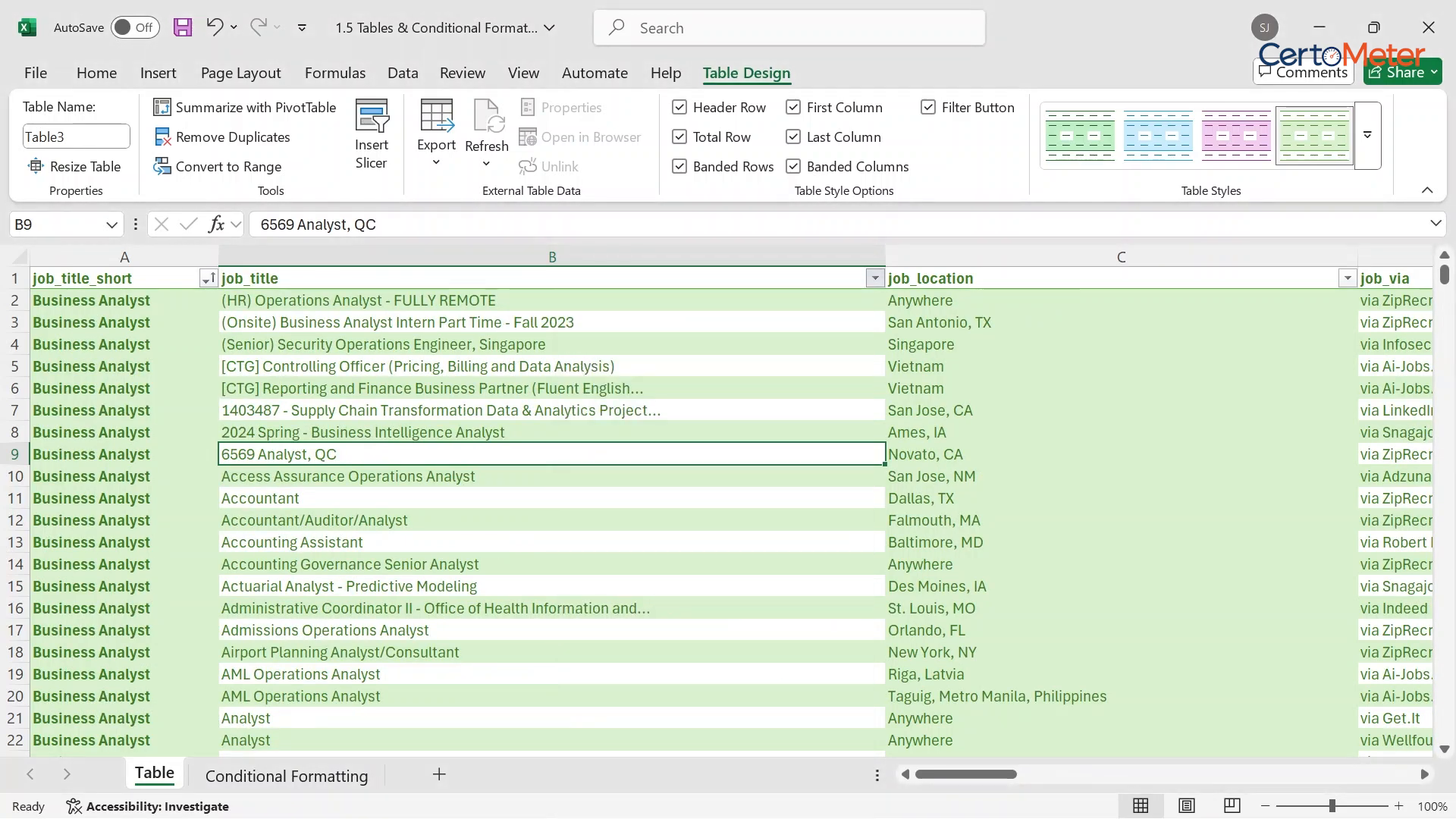
- Filter job_title_short to show only Business Analyst rows and look through the filtered records
{"action": "left_click", "coordinate": [206, 279]}
{"action": "left_click", "coordinate": [277, 555]}
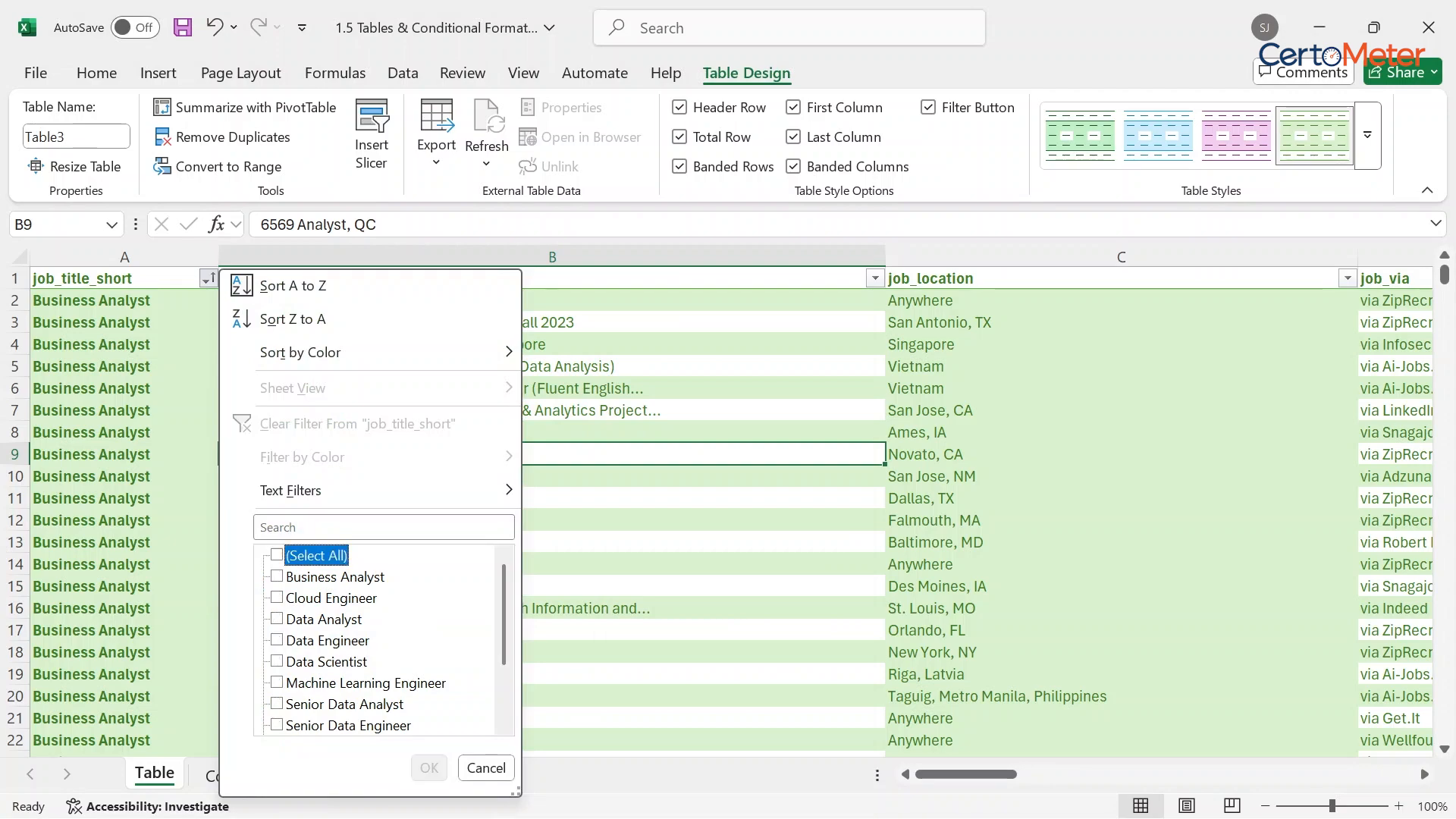
{"action": "left_click", "coordinate": [277, 577]}
{"action": "left_click", "coordinate": [429, 768]}
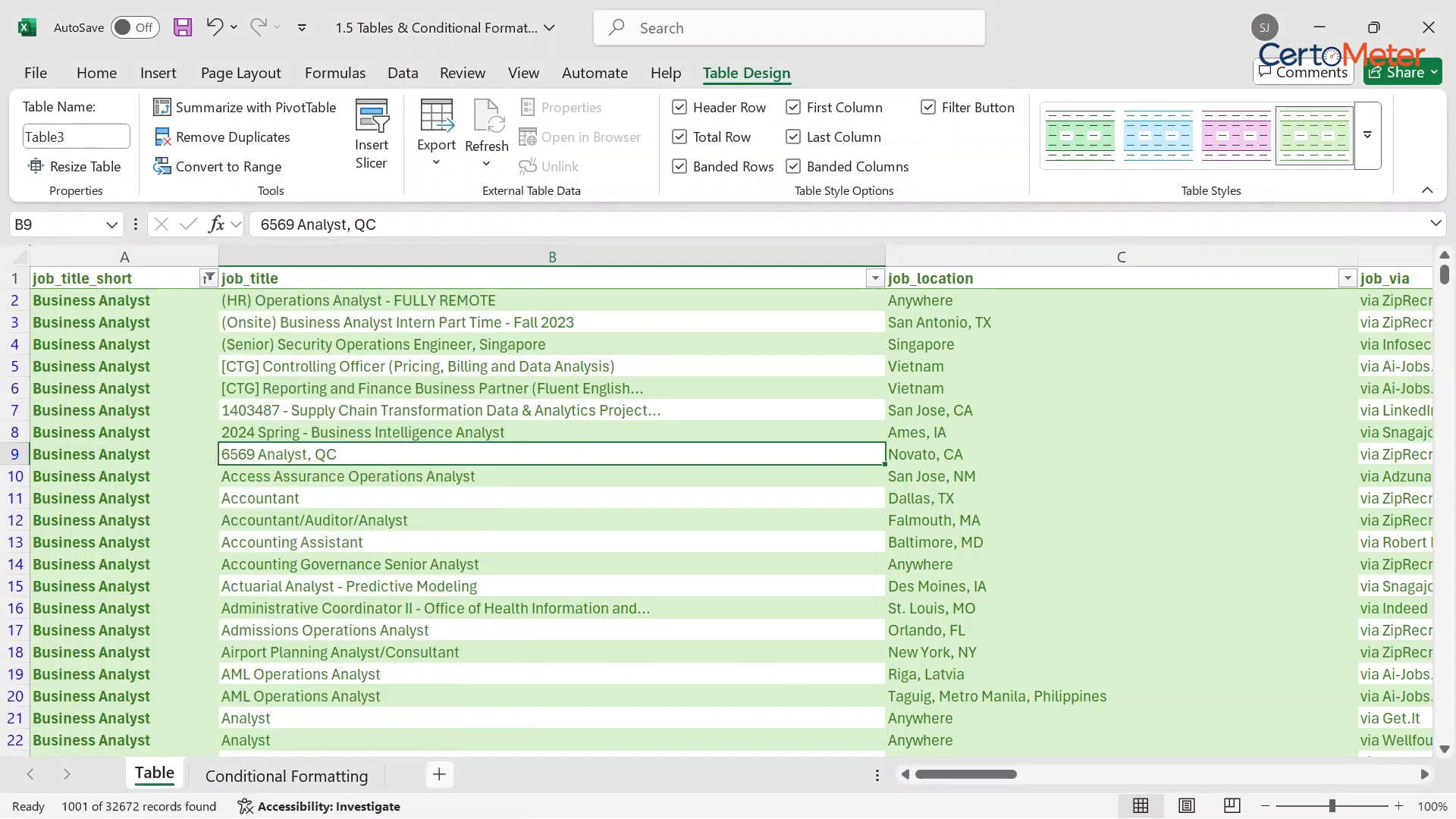
{"action": "scroll", "coordinate": [728, 512], "scroll_direction": "down", "scroll_amount": 20}
{"action": "scroll", "coordinate": [728, 511], "scroll_direction": "up", "scroll_amount": 20}
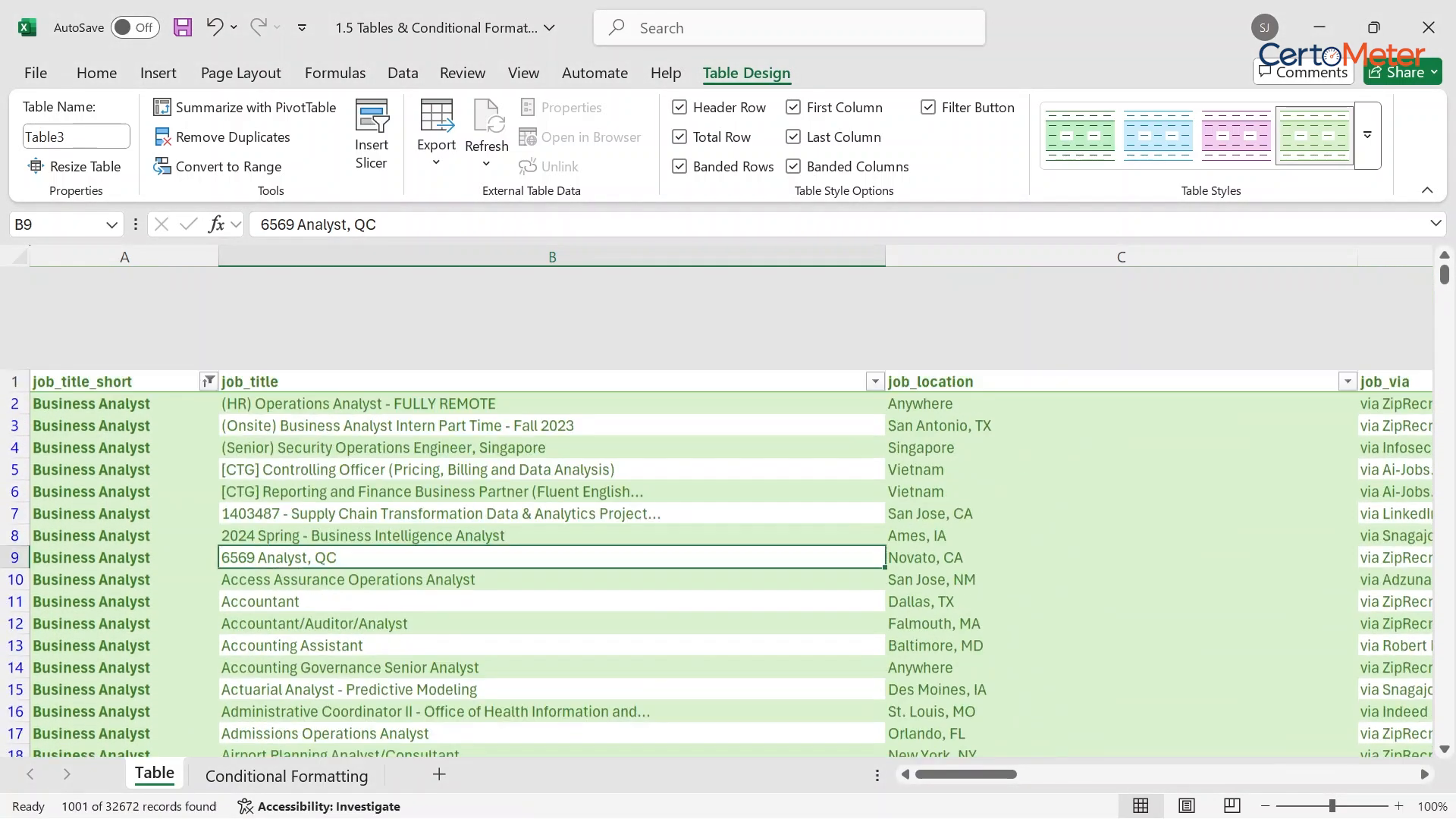
{"action": "scroll", "coordinate": [728, 511], "scroll_direction": "right", "scroll_amount": 10}
{"action": "scroll", "coordinate": [727, 512], "scroll_direction": "left", "scroll_amount": 10}
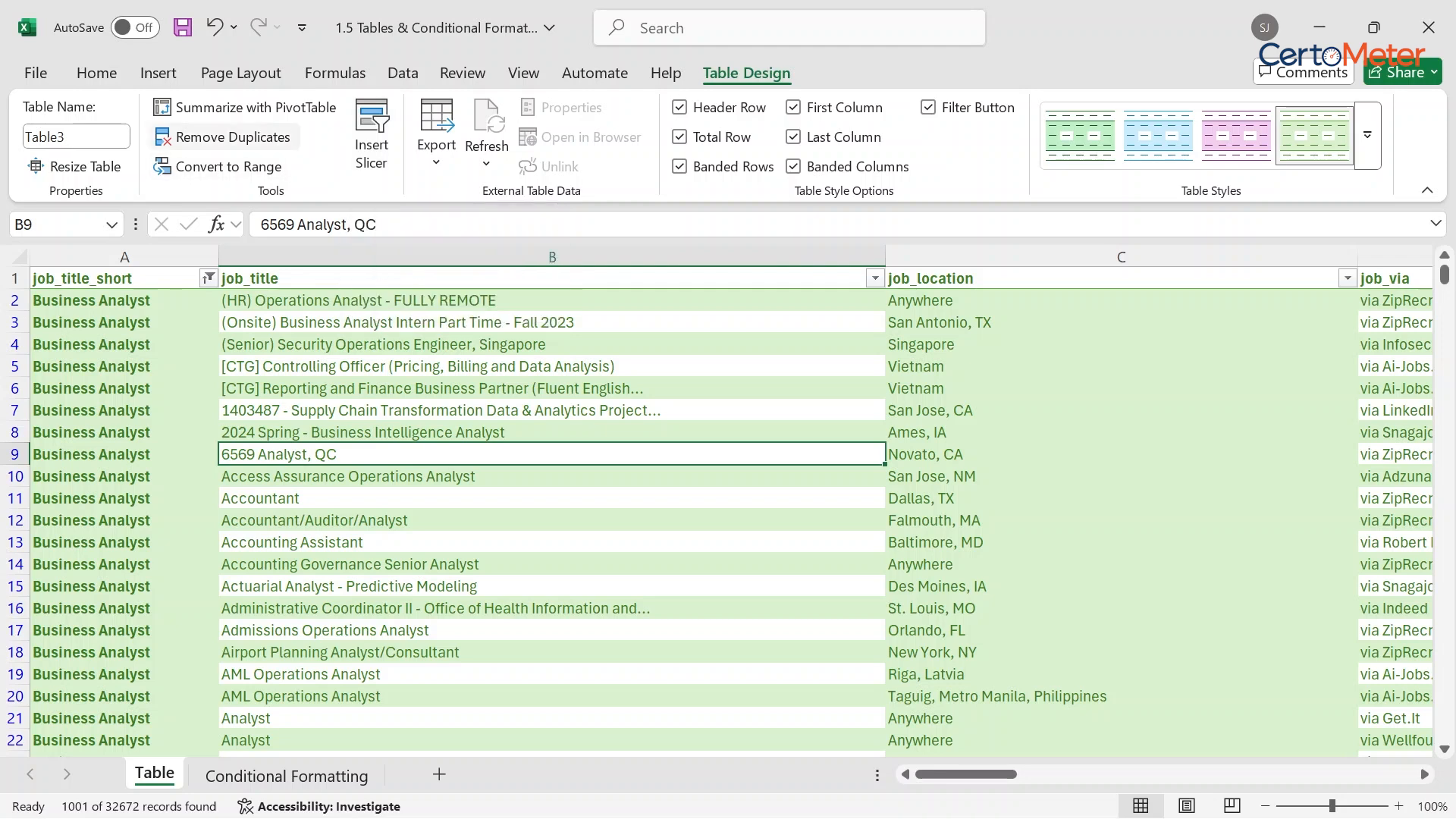
- Summarize the table with a PivotTable placed on a new worksheet
{"action": "left_click", "coordinate": [486, 388]}
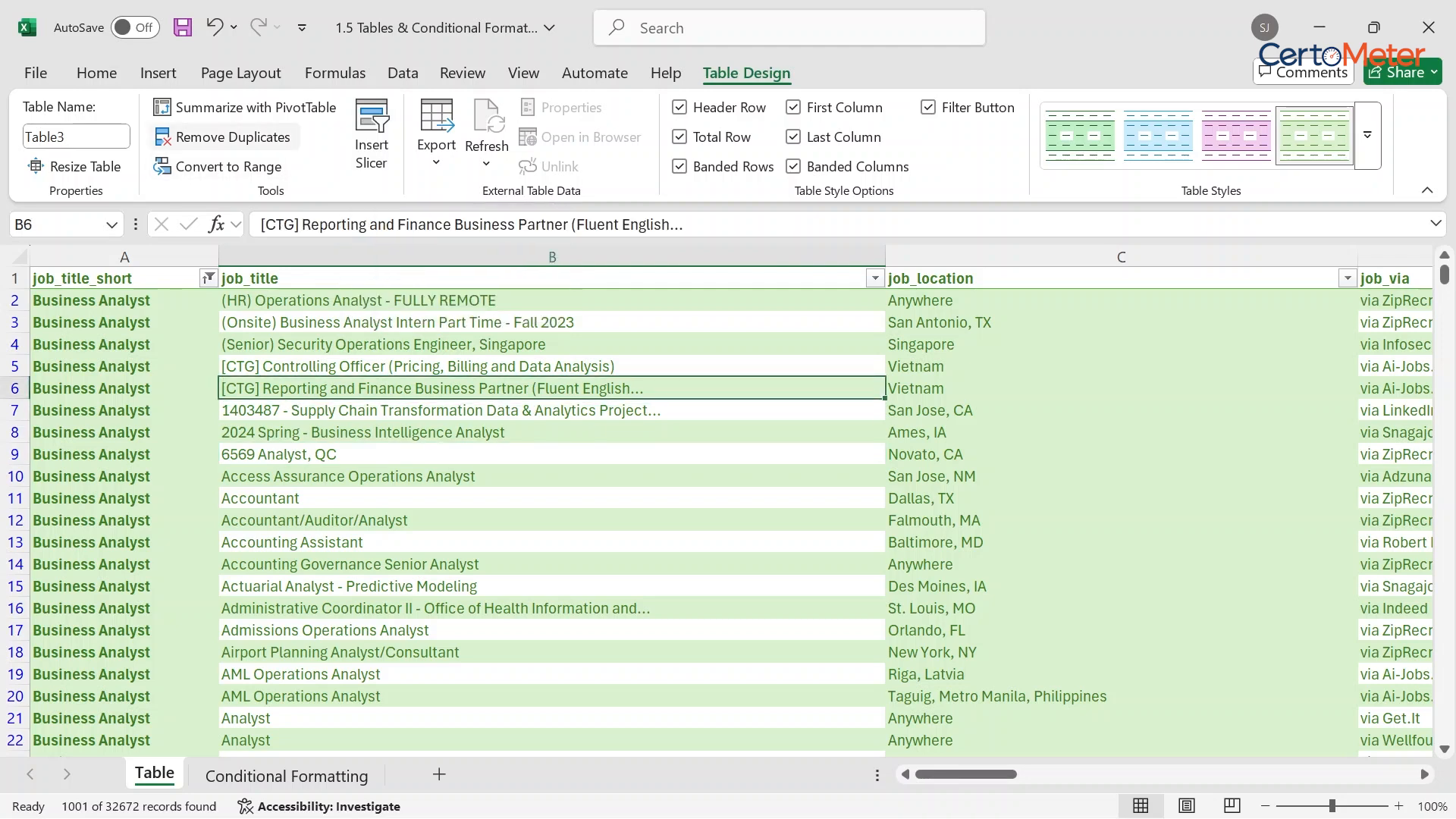
{"action": "left_click", "coordinate": [255, 107]}
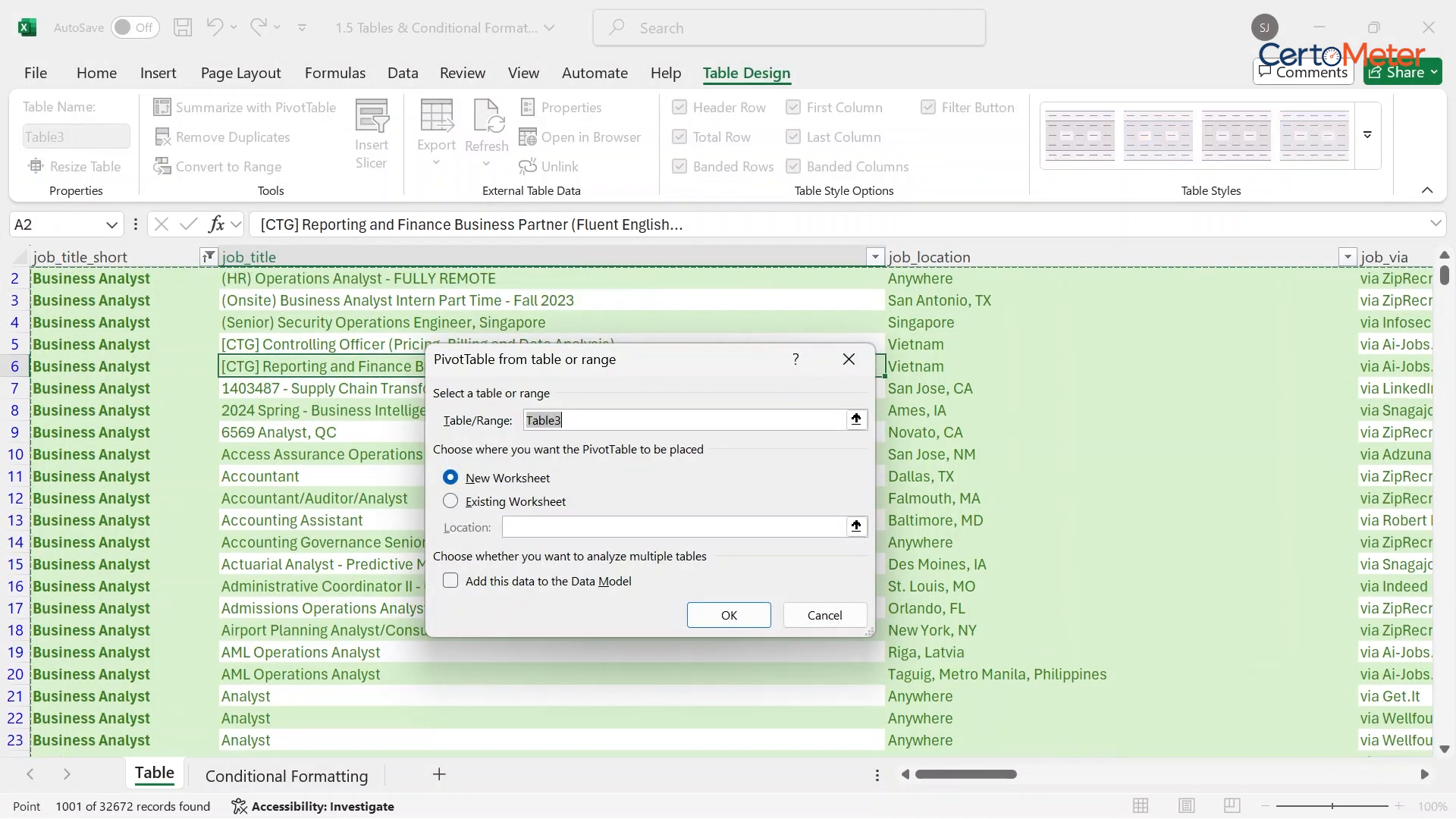
{"action": "left_click", "coordinate": [728, 615]}
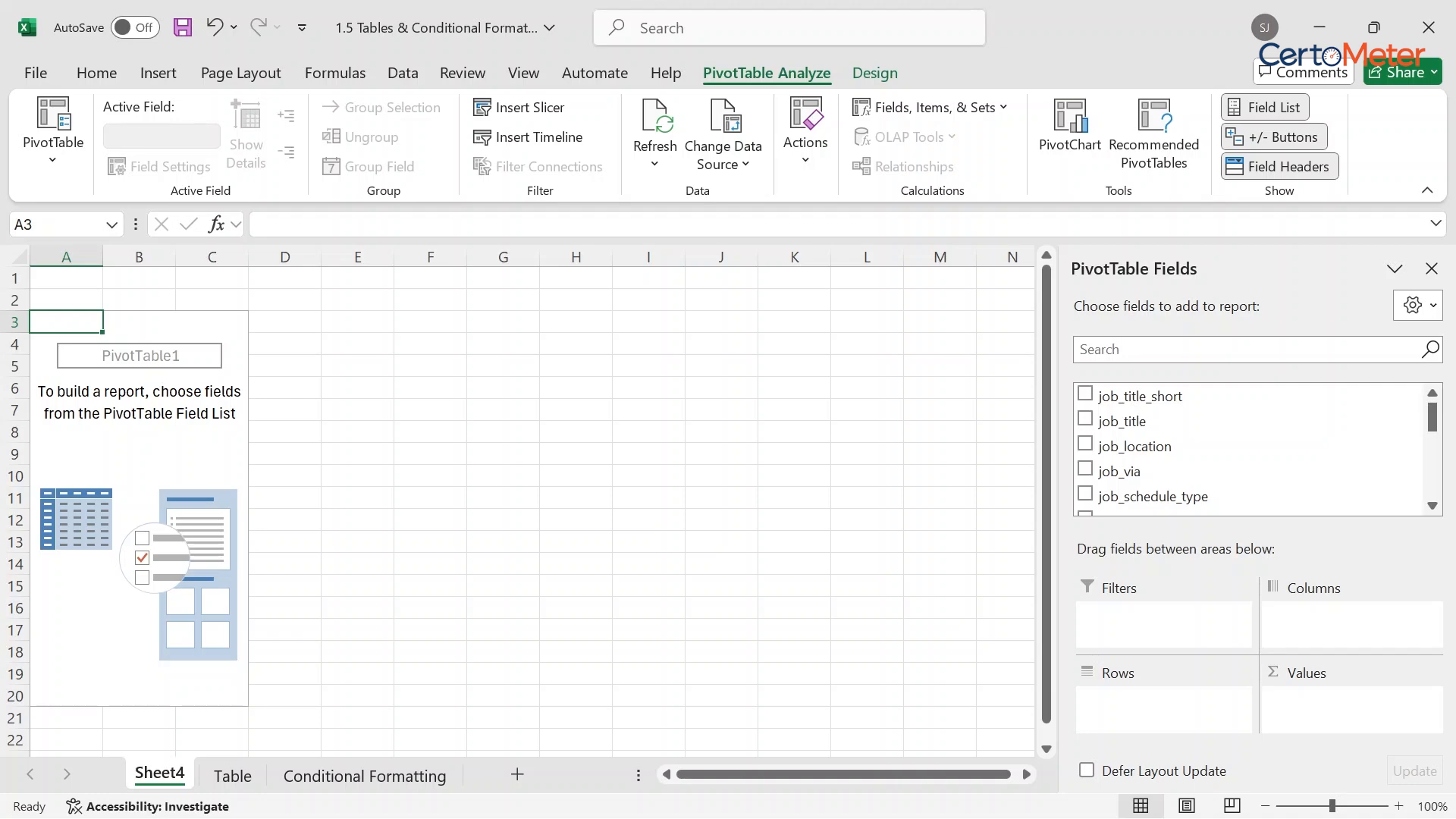
- Return to the Table sheet and filter the salary_year_avg column to the top 10 items
{"action": "left_click", "coordinate": [232, 775]}
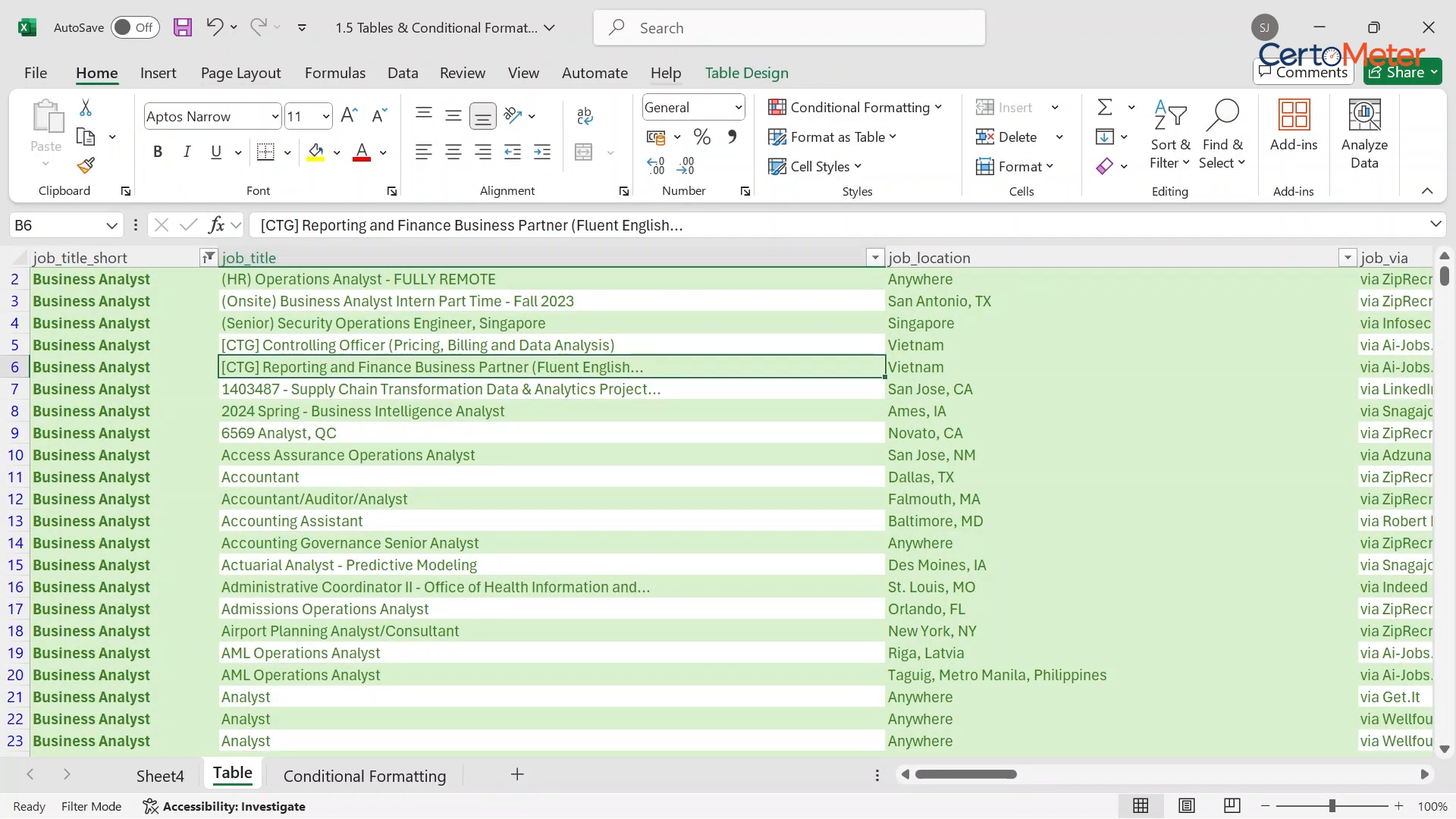
{"action": "left_click", "coordinate": [747, 73]}
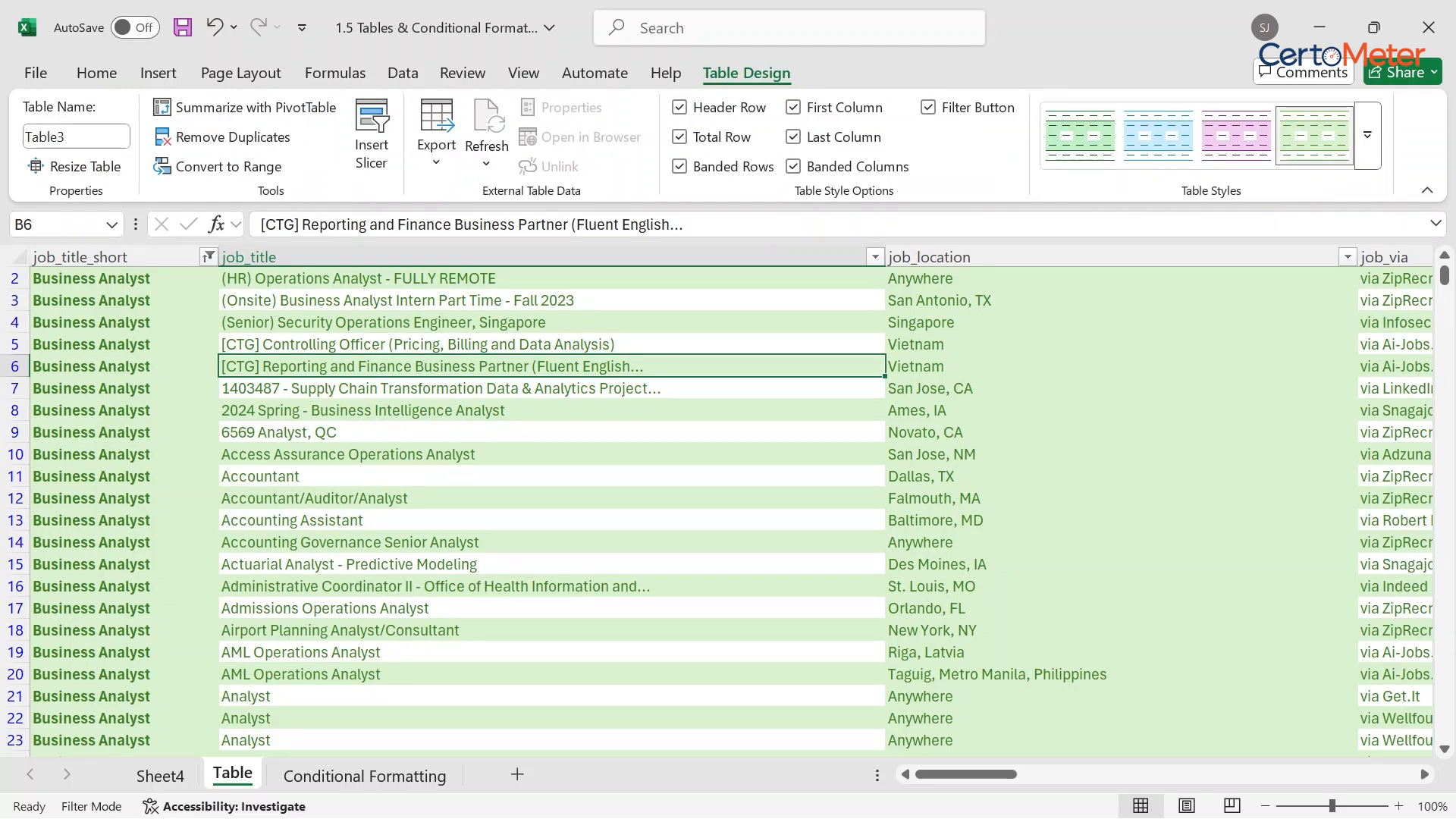
{"action": "left_click", "coordinate": [875, 257]}
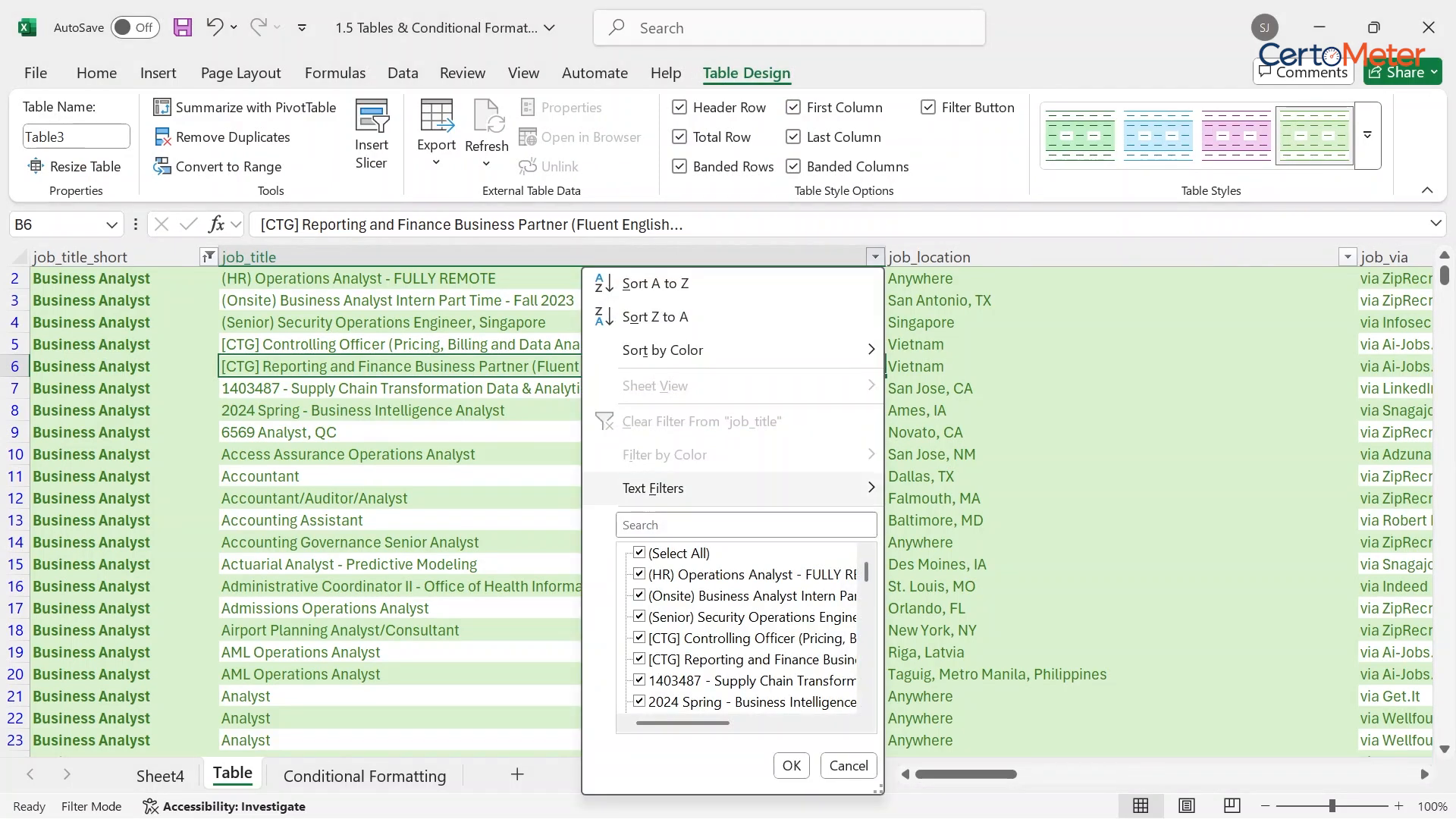
{"action": "key", "text": "Escape"}
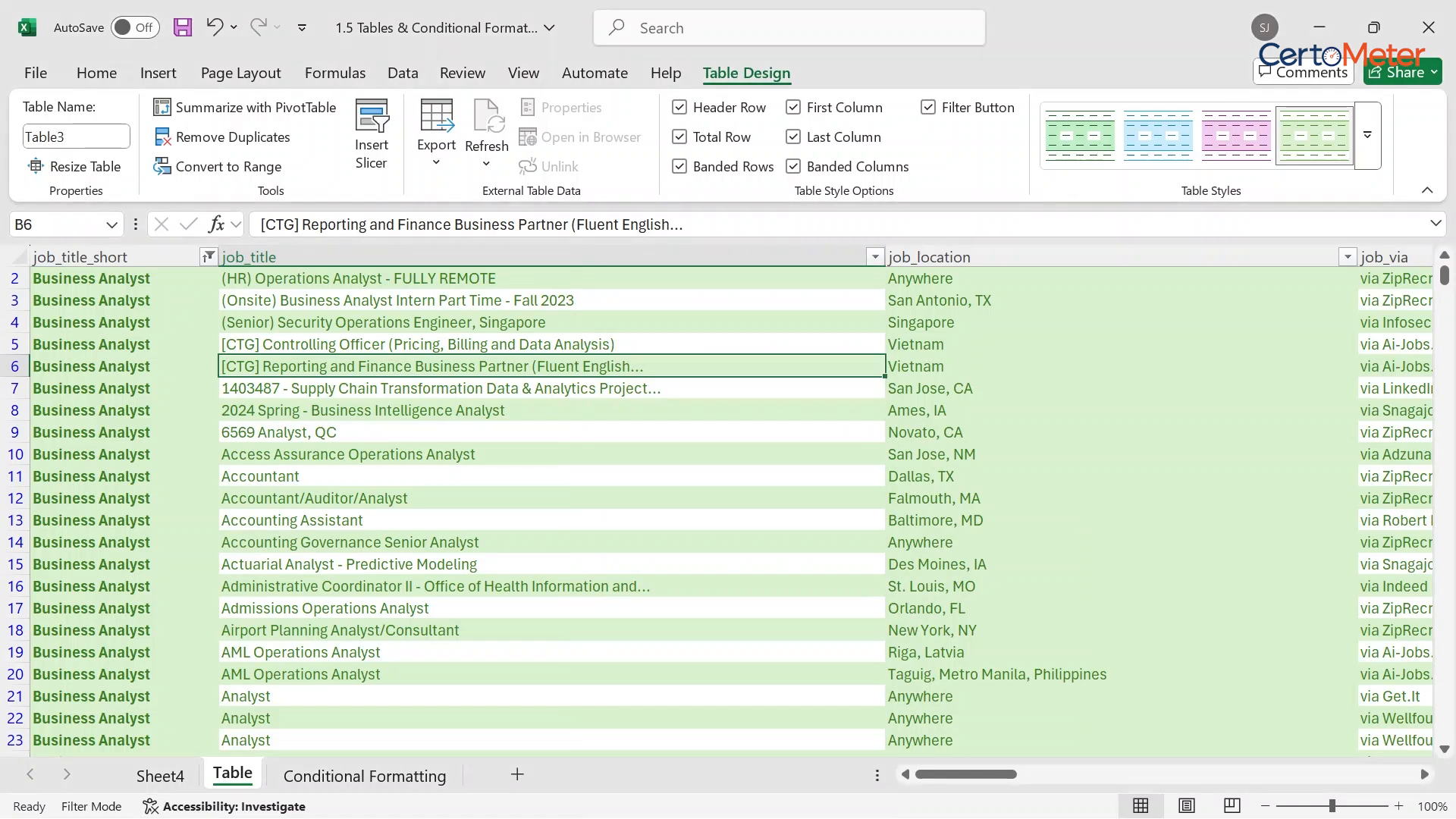
{"action": "scroll", "coordinate": [728, 500], "scroll_direction": "right", "scroll_amount": 10}
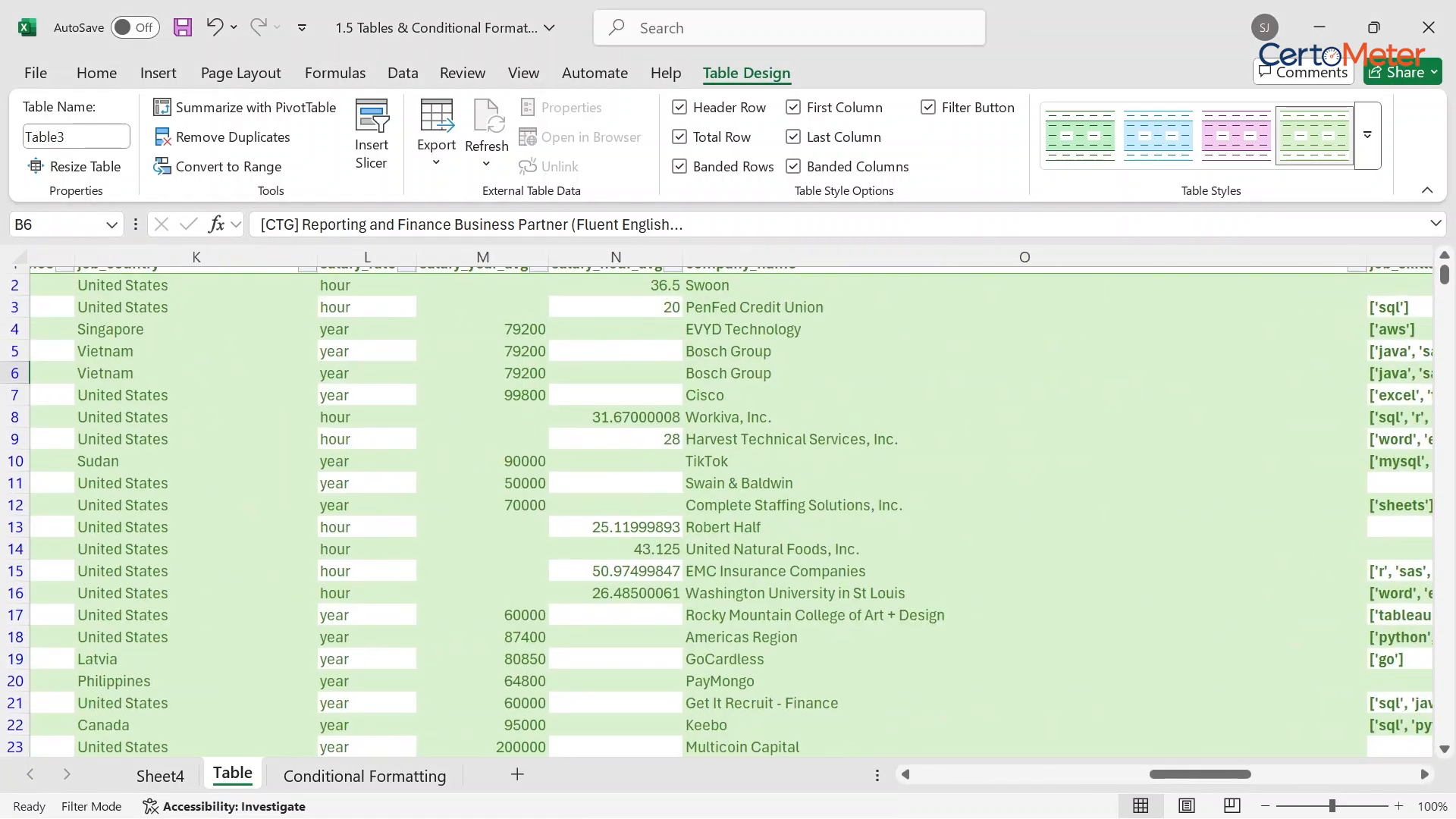
{"action": "scroll", "coordinate": [728, 511], "scroll_direction": "up", "scroll_amount": 1}
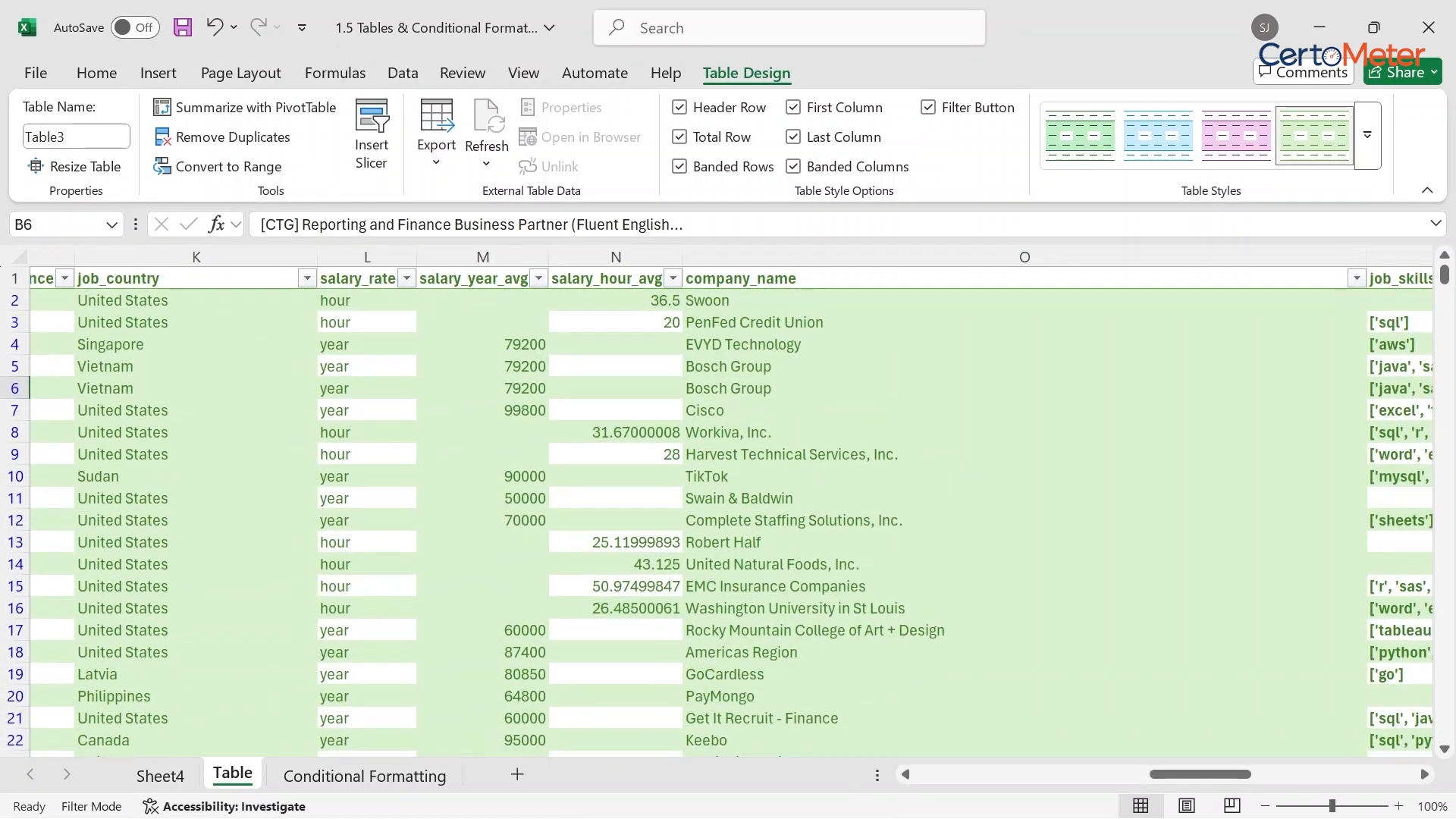
{"action": "left_click", "coordinate": [539, 278]}
{"action": "mouse_move", "coordinate": [311, 491]}
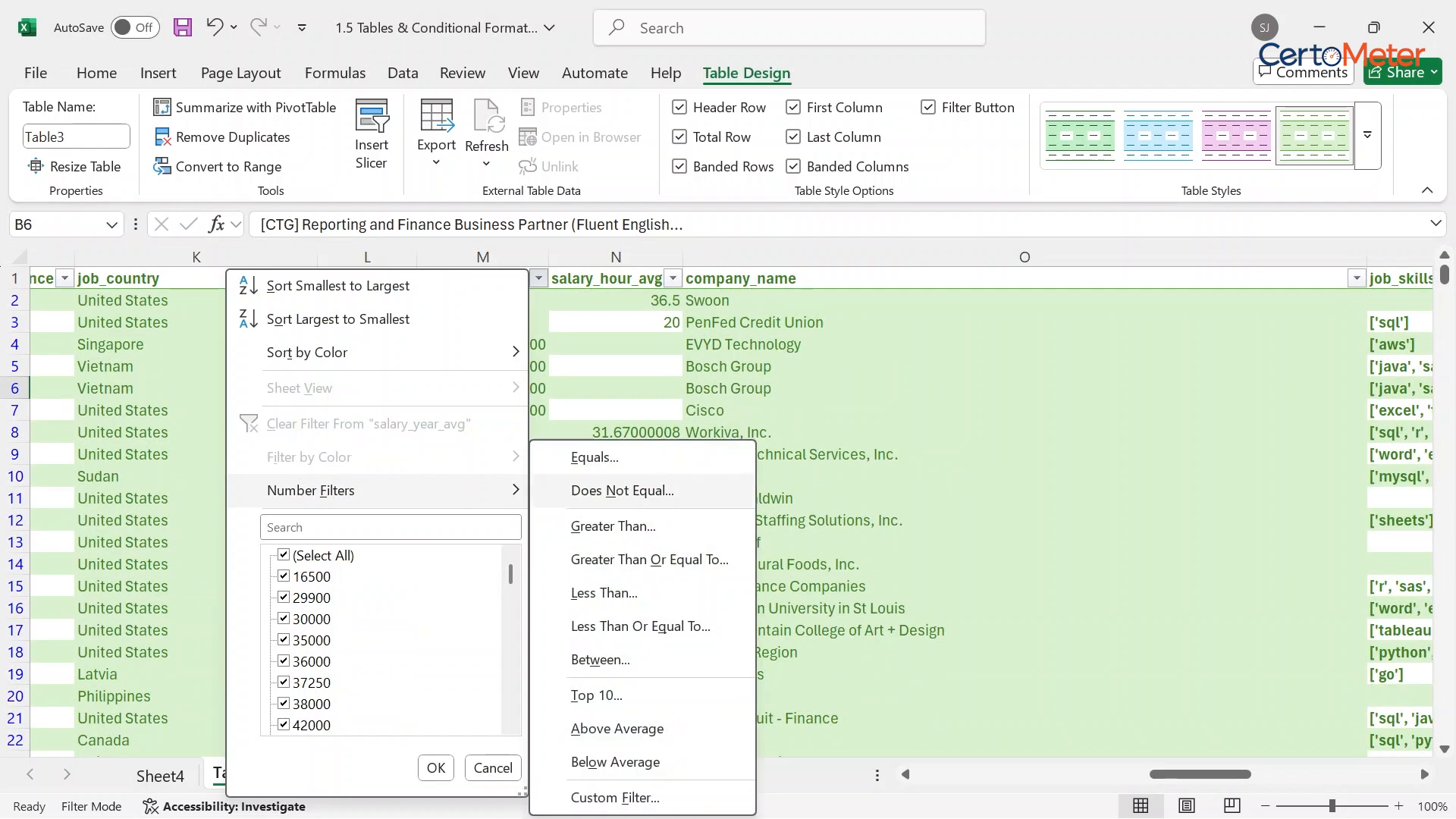
{"action": "left_click", "coordinate": [596, 695]}
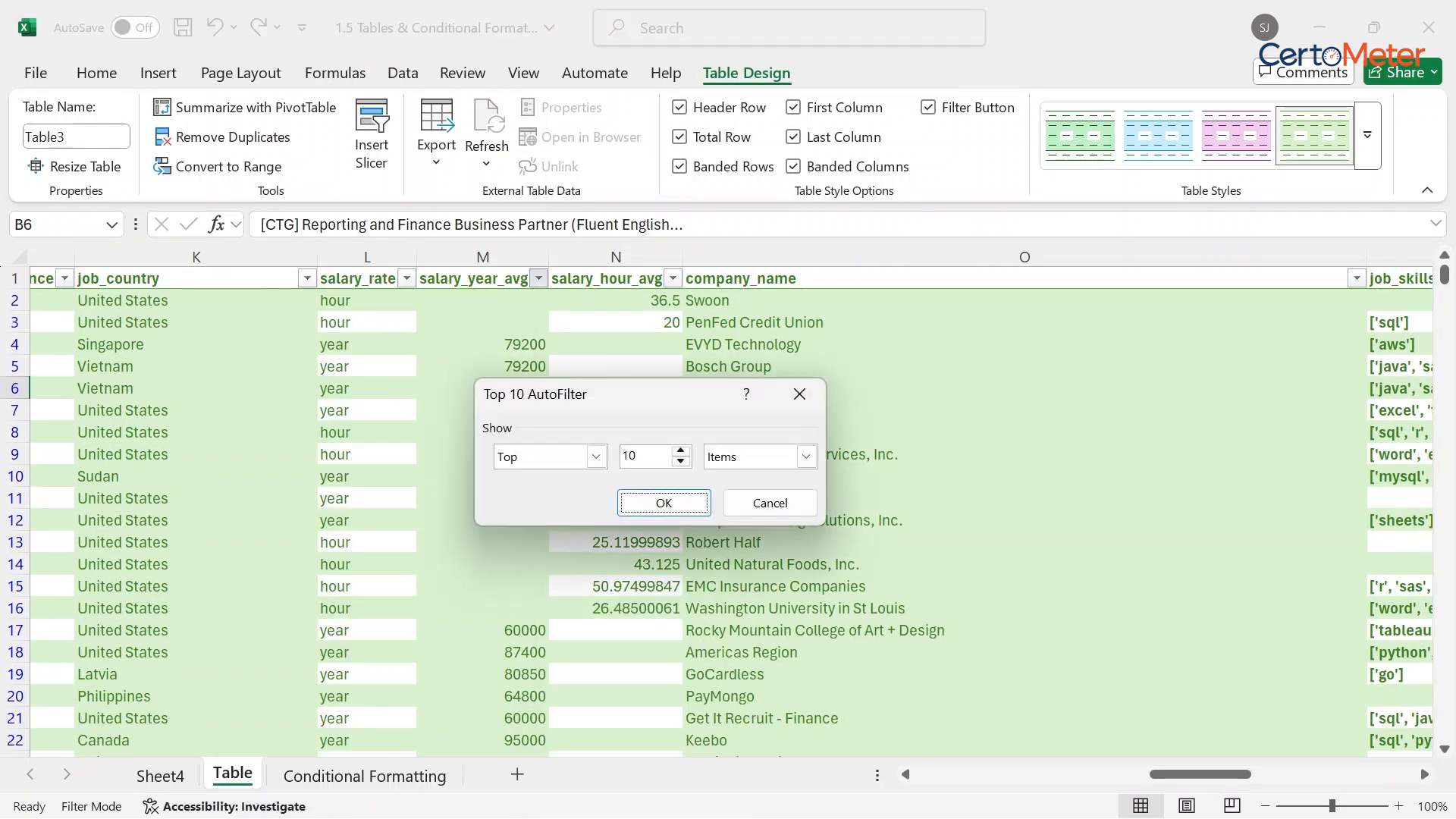
{"action": "key", "text": "Return"}
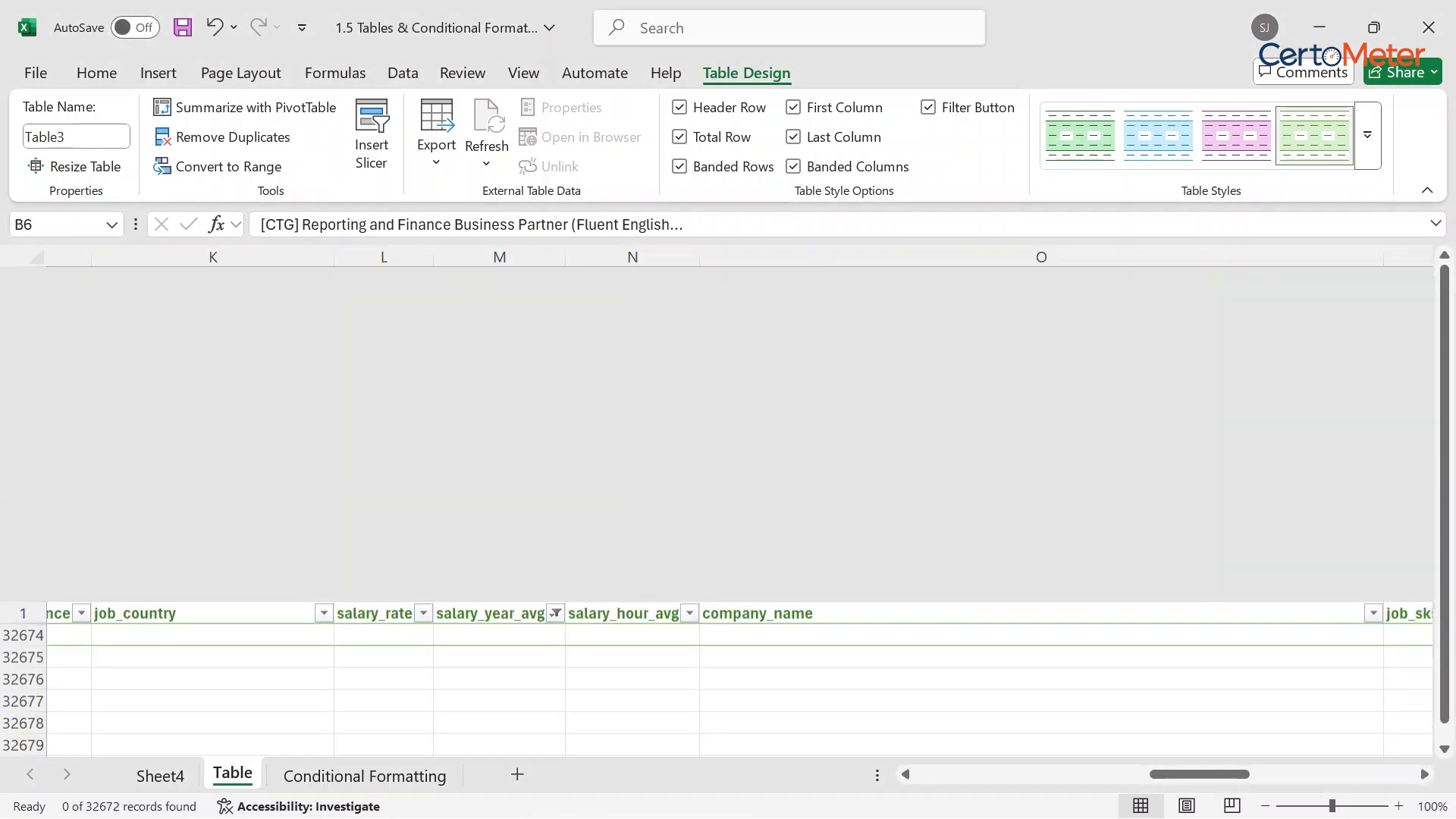
- Reset the job_title_short filter so that all job titles are included
{"action": "scroll", "coordinate": [739, 500], "scroll_direction": "left", "scroll_amount": 15}
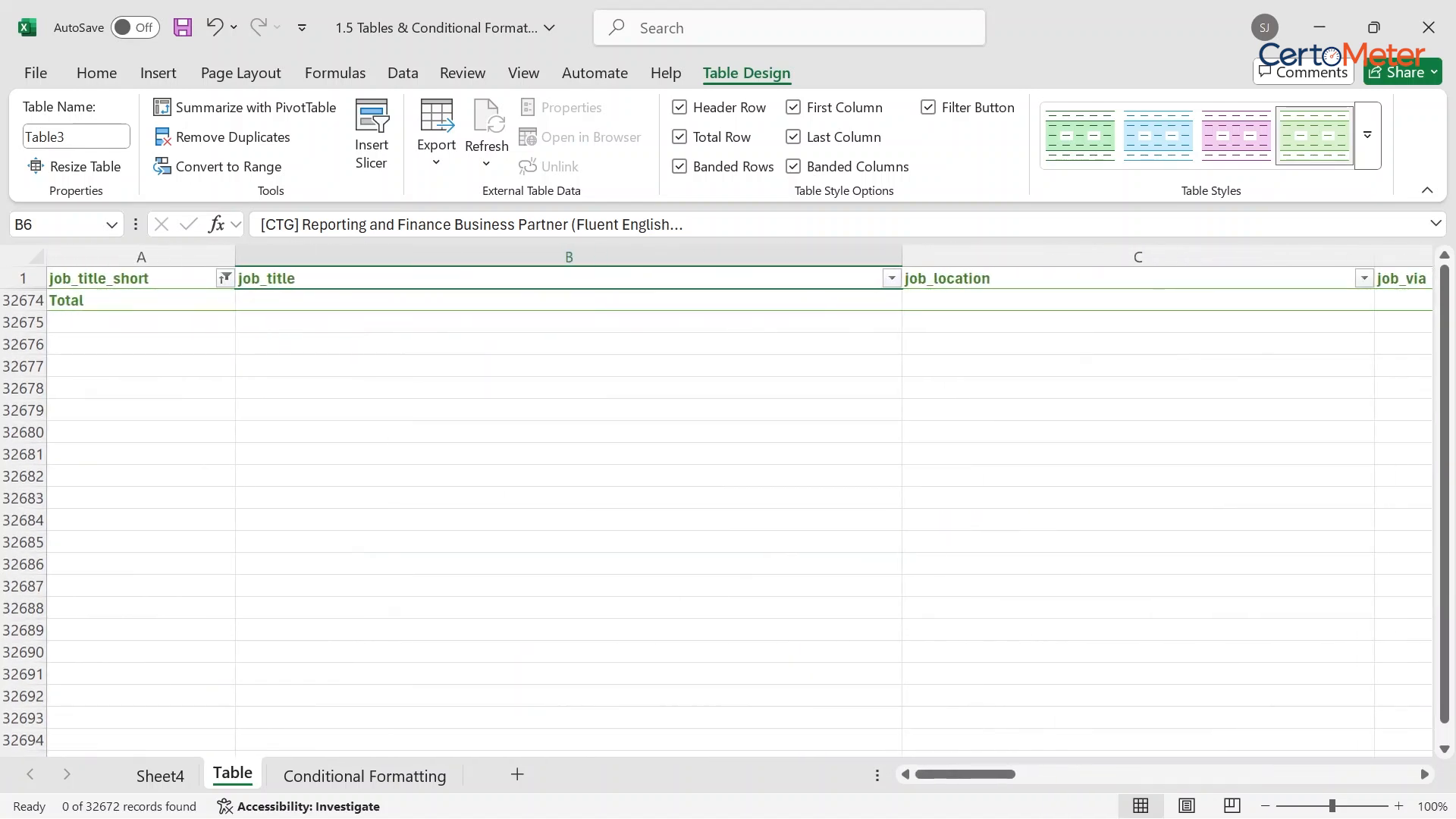
{"action": "left_click", "coordinate": [225, 279]}
{"action": "left_click", "coordinate": [445, 767]}
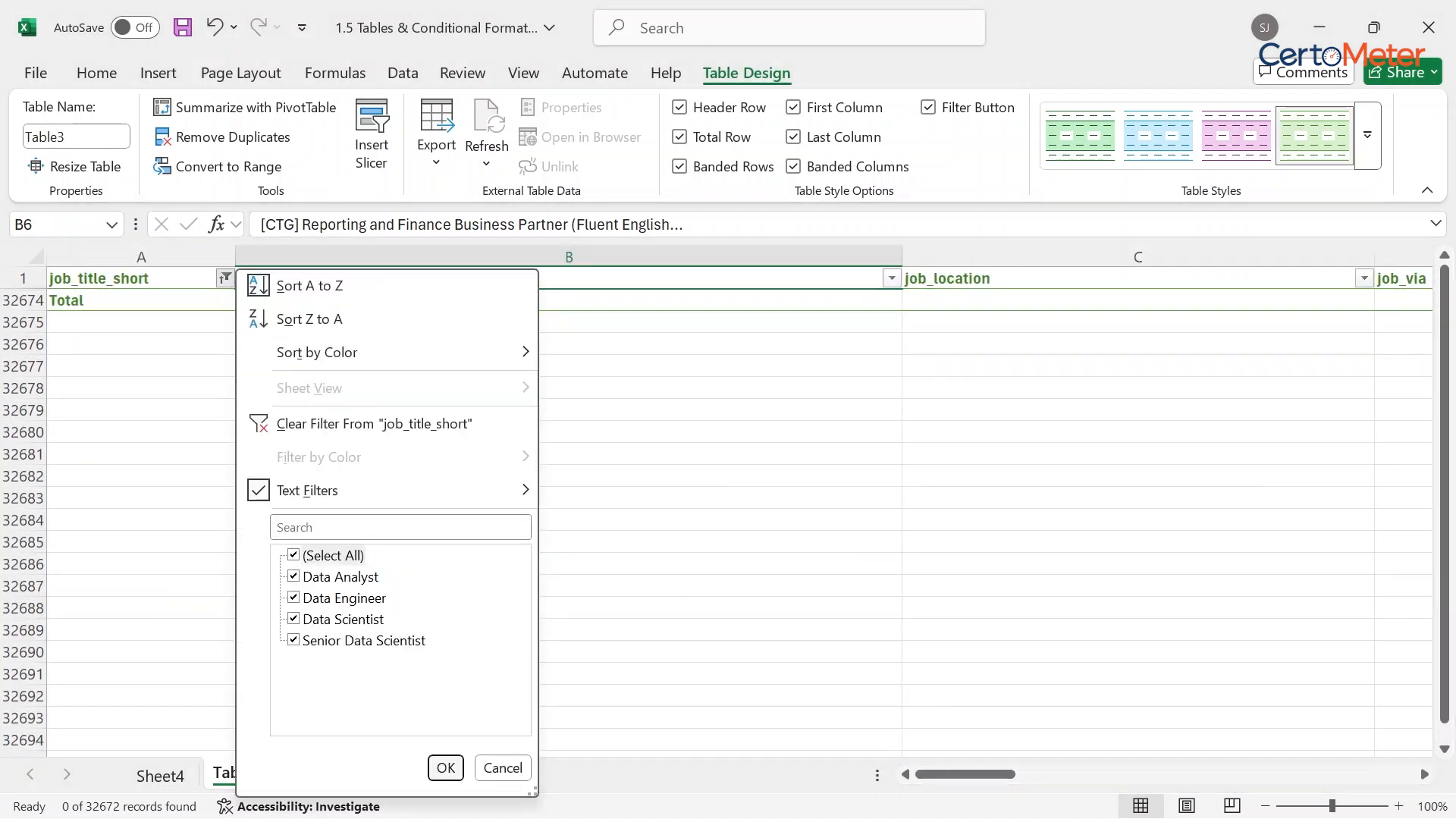
- Examine the filtered top-salary records across the table's columns, from job titles to company names and job skills
{"action": "scroll", "coordinate": [739, 500], "scroll_direction": "right", "scroll_amount": 3}
{"action": "scroll", "coordinate": [740, 500], "scroll_direction": "right", "scroll_amount": 8}
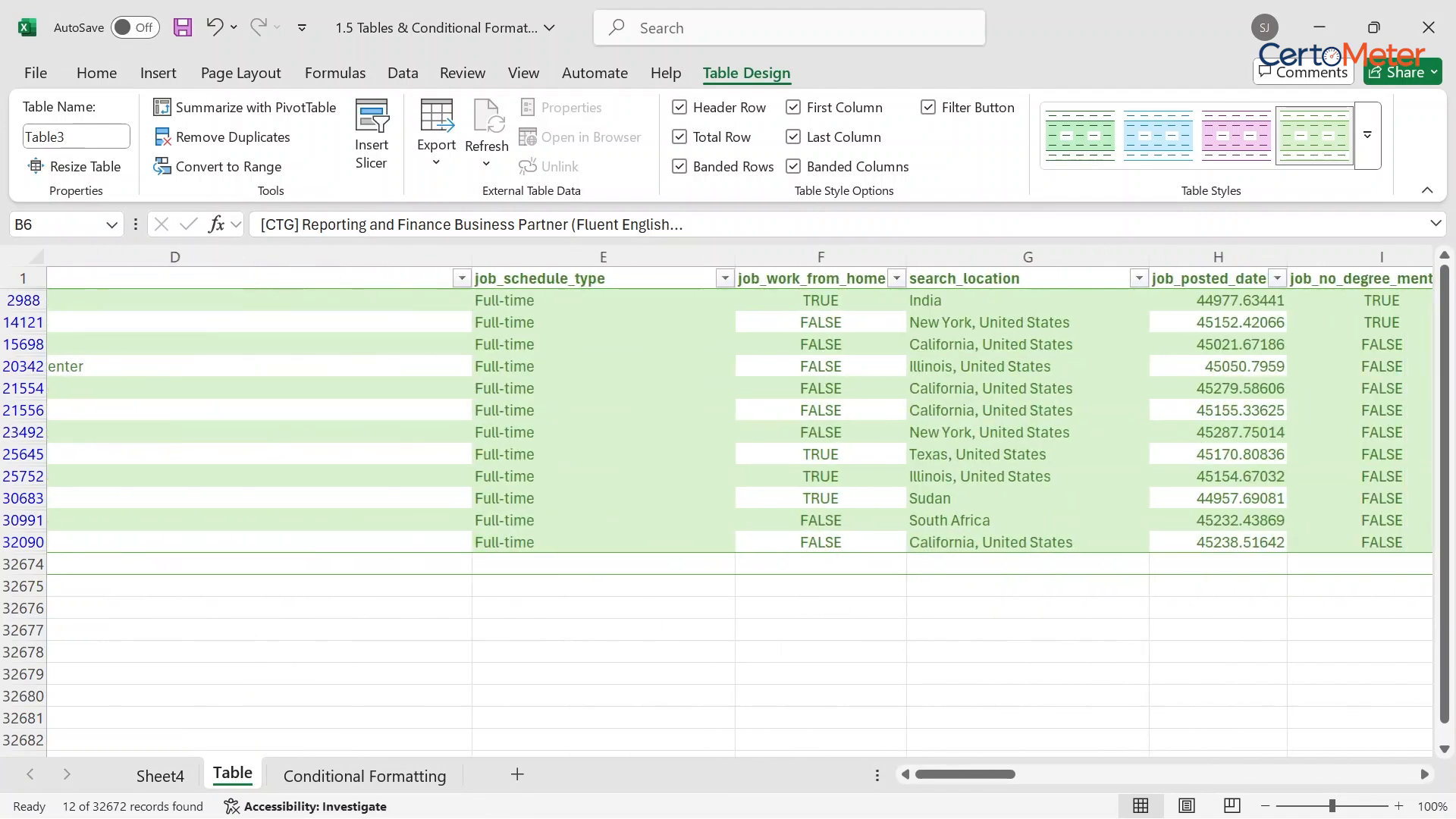
{"action": "scroll", "coordinate": [740, 501], "scroll_direction": "left", "scroll_amount": 12}
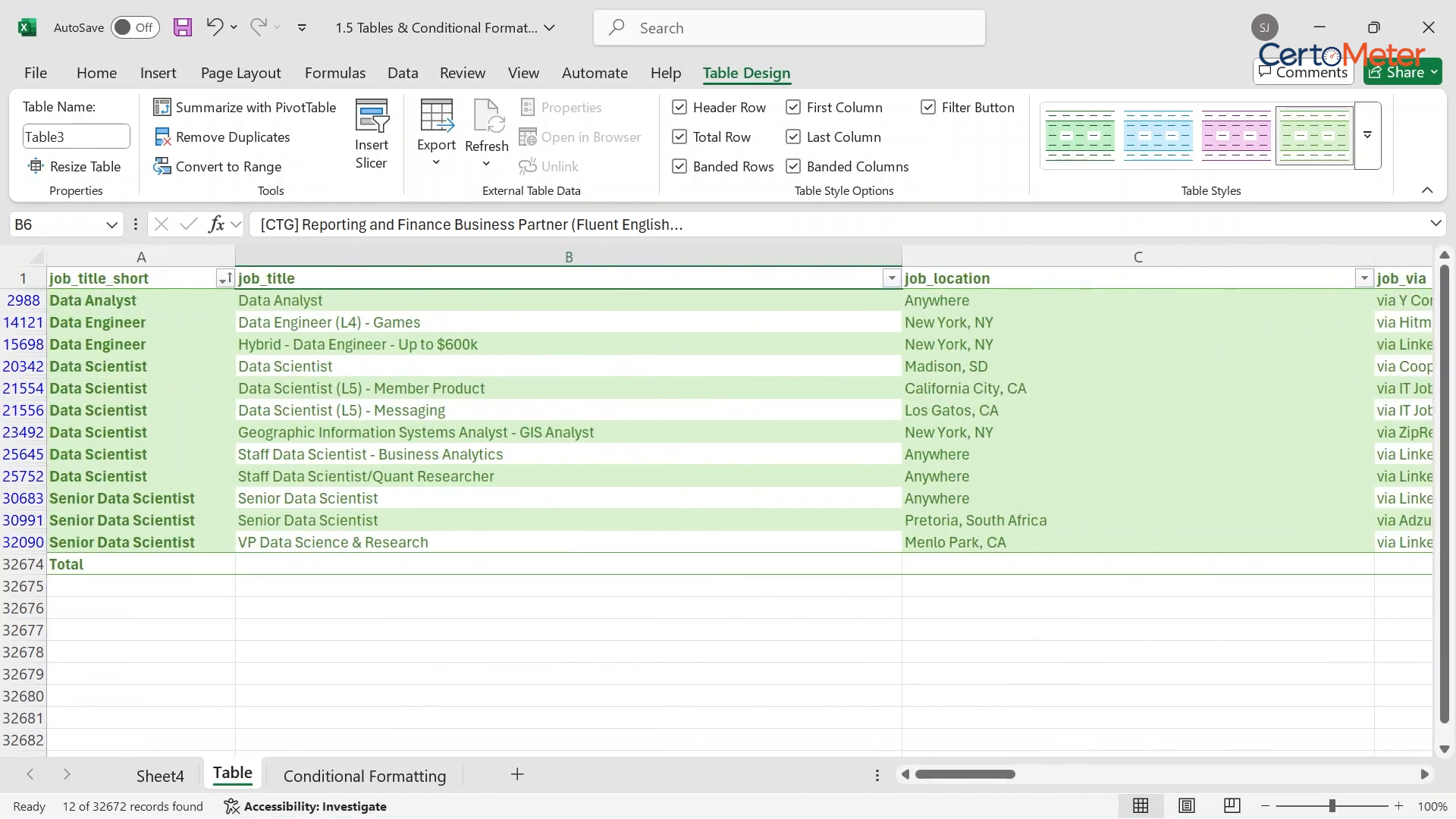
{"action": "left_click_drag", "start_coordinate": [141, 300], "coordinate": [424, 564]}
{"action": "scroll", "coordinate": [740, 424], "scroll_direction": "right", "scroll_amount": 15}
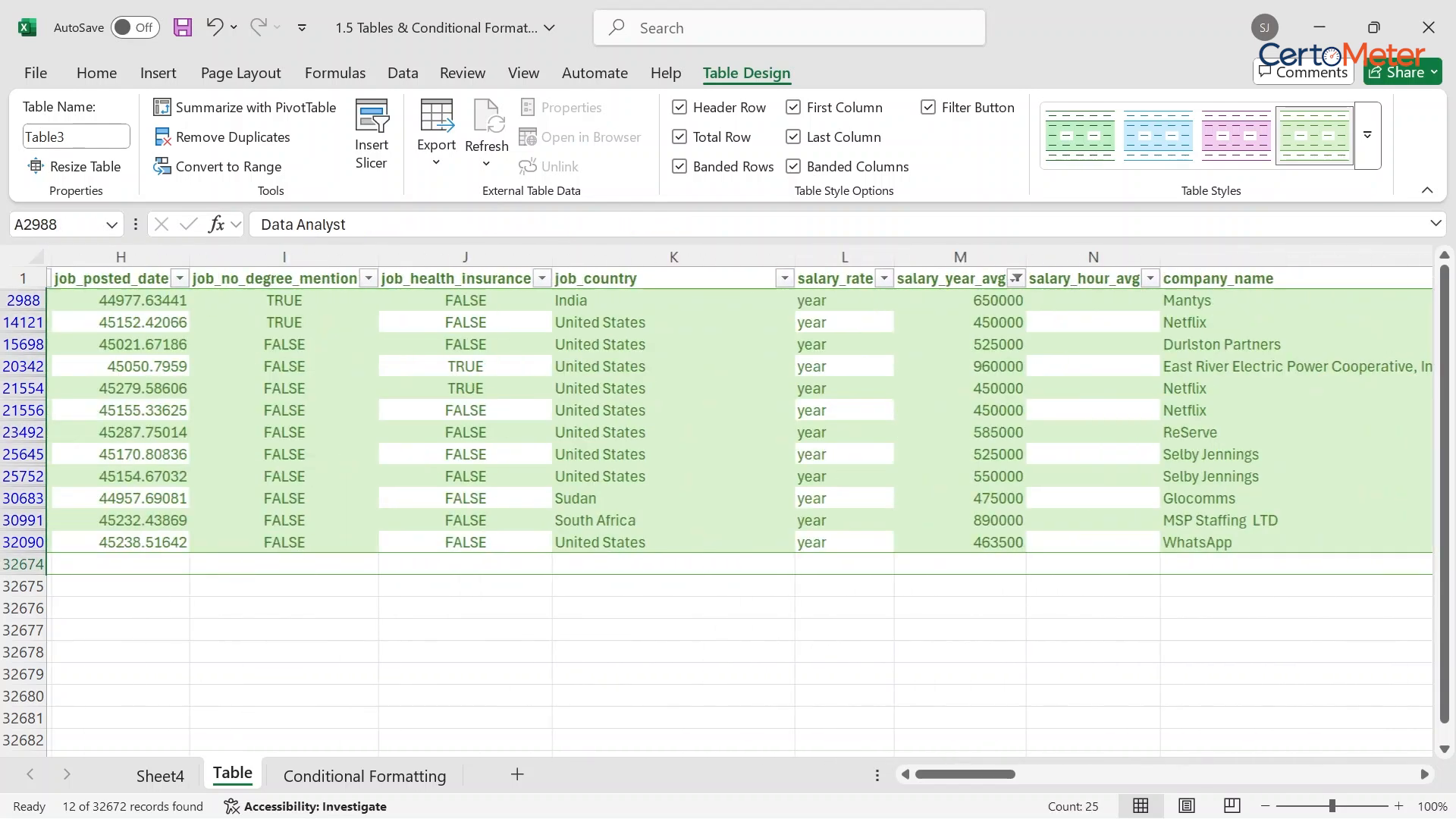
{"action": "left_click", "coordinate": [561, 543]}
{"action": "scroll", "coordinate": [561, 542], "scroll_direction": "left", "scroll_amount": 6}
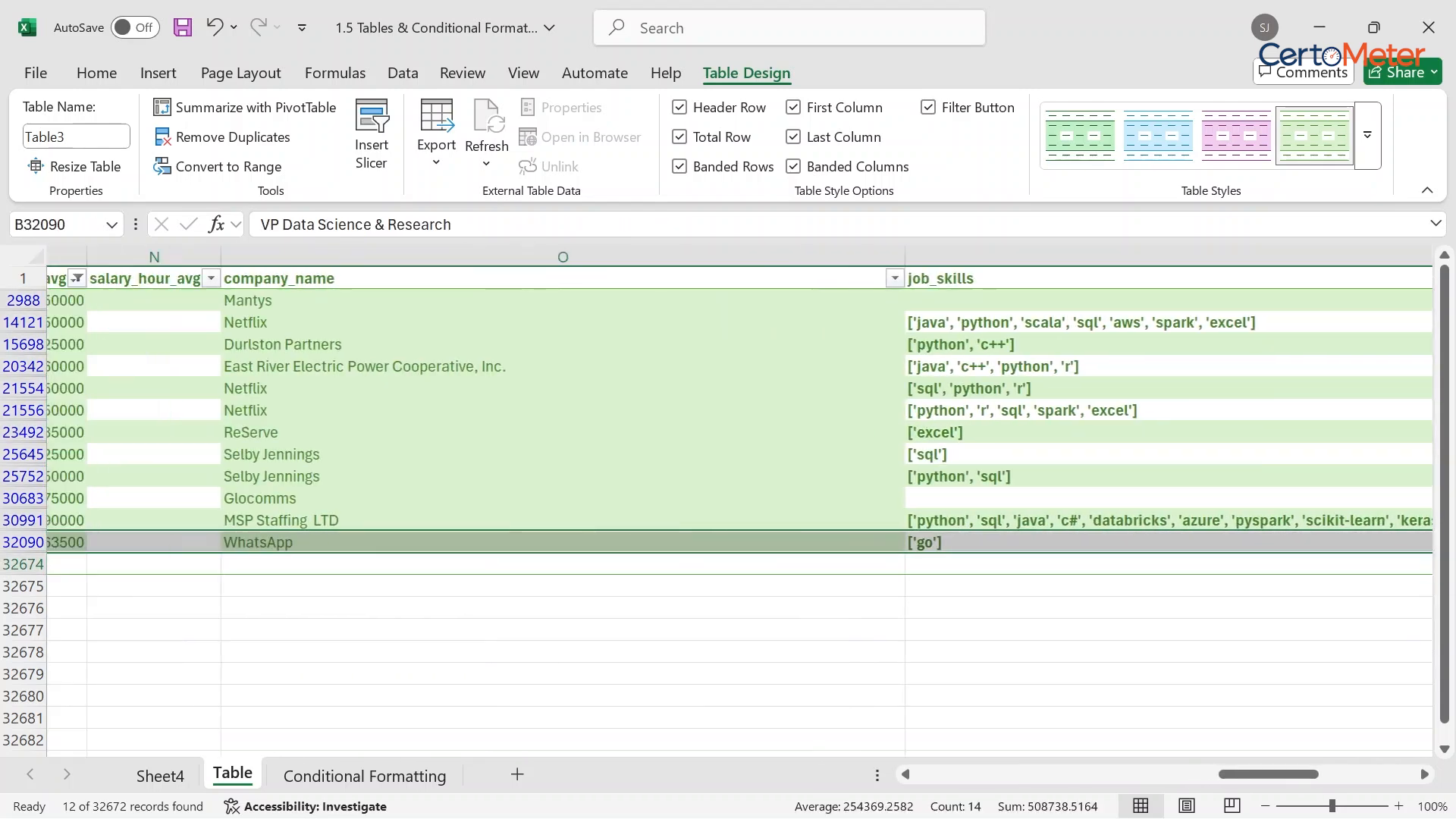
- Review the sort and text filter options for the company_name column, keeping all companies selected
{"action": "left_click_drag", "start_coordinate": [1229, 278], "coordinate": [1208, 278]}
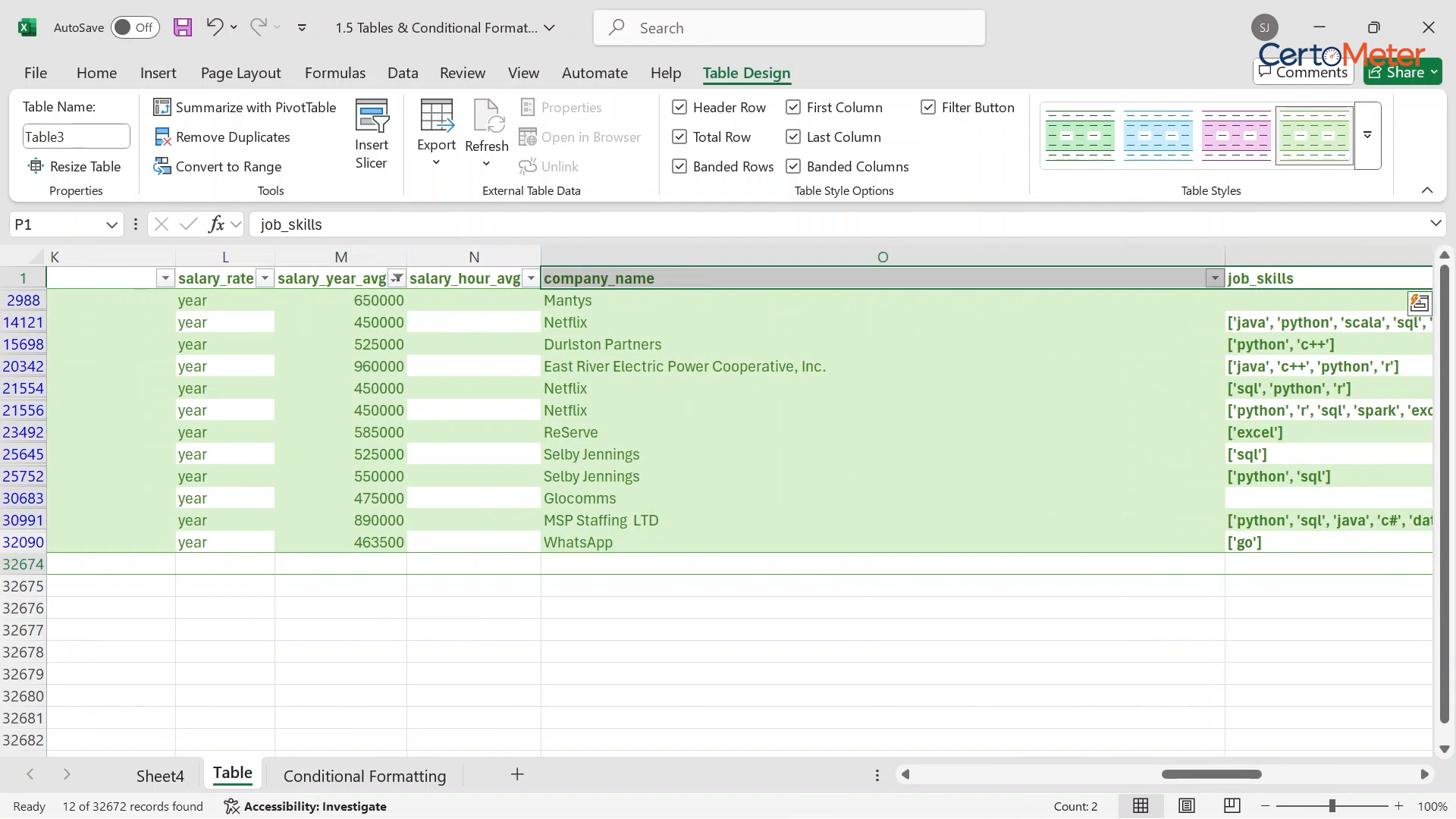
{"action": "left_click", "coordinate": [1207, 278]}
{"action": "mouse_move", "coordinate": [974, 490]}
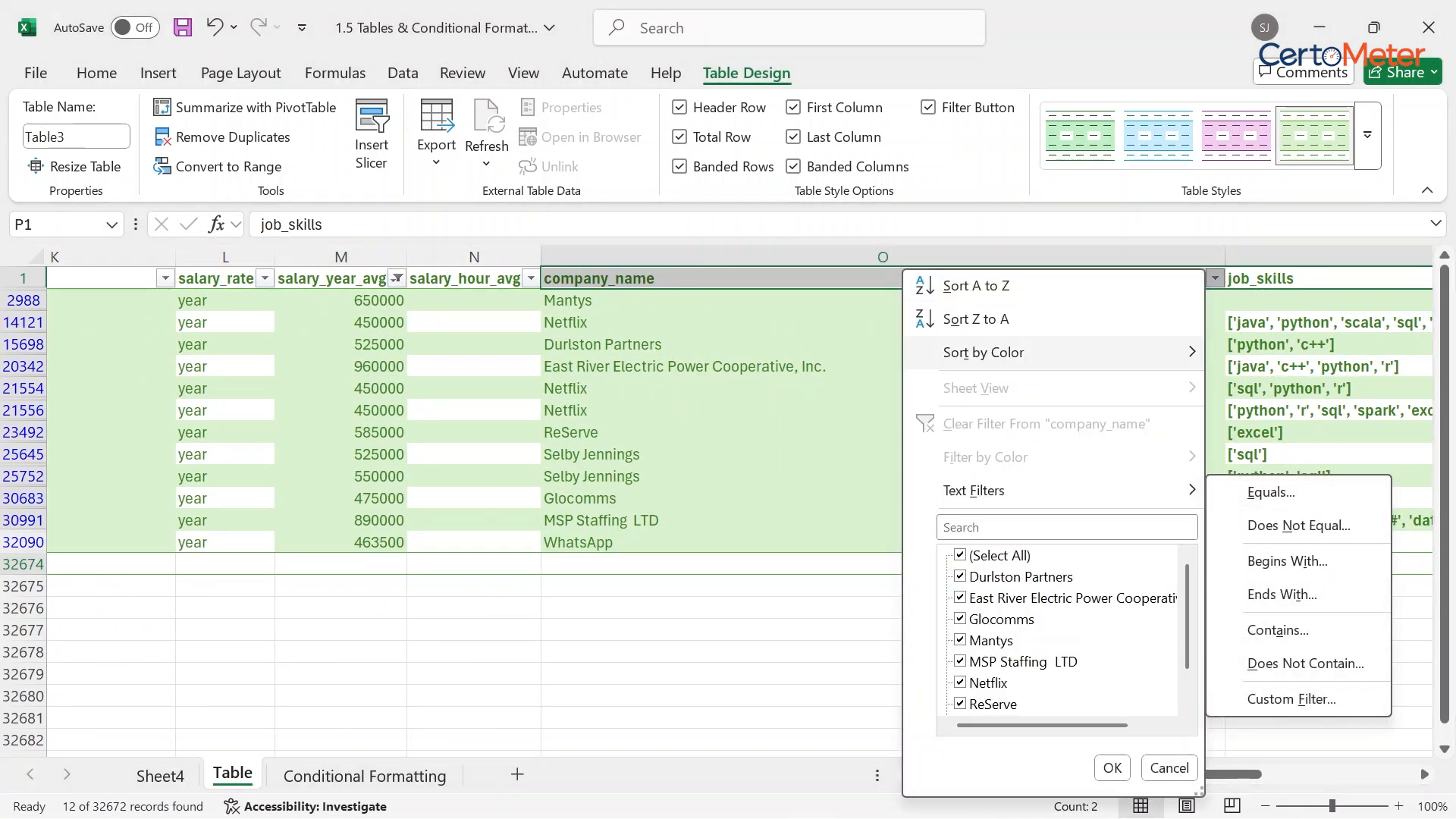
{"action": "mouse_move", "coordinate": [983, 352]}
{"action": "left_click", "coordinate": [1111, 768]}
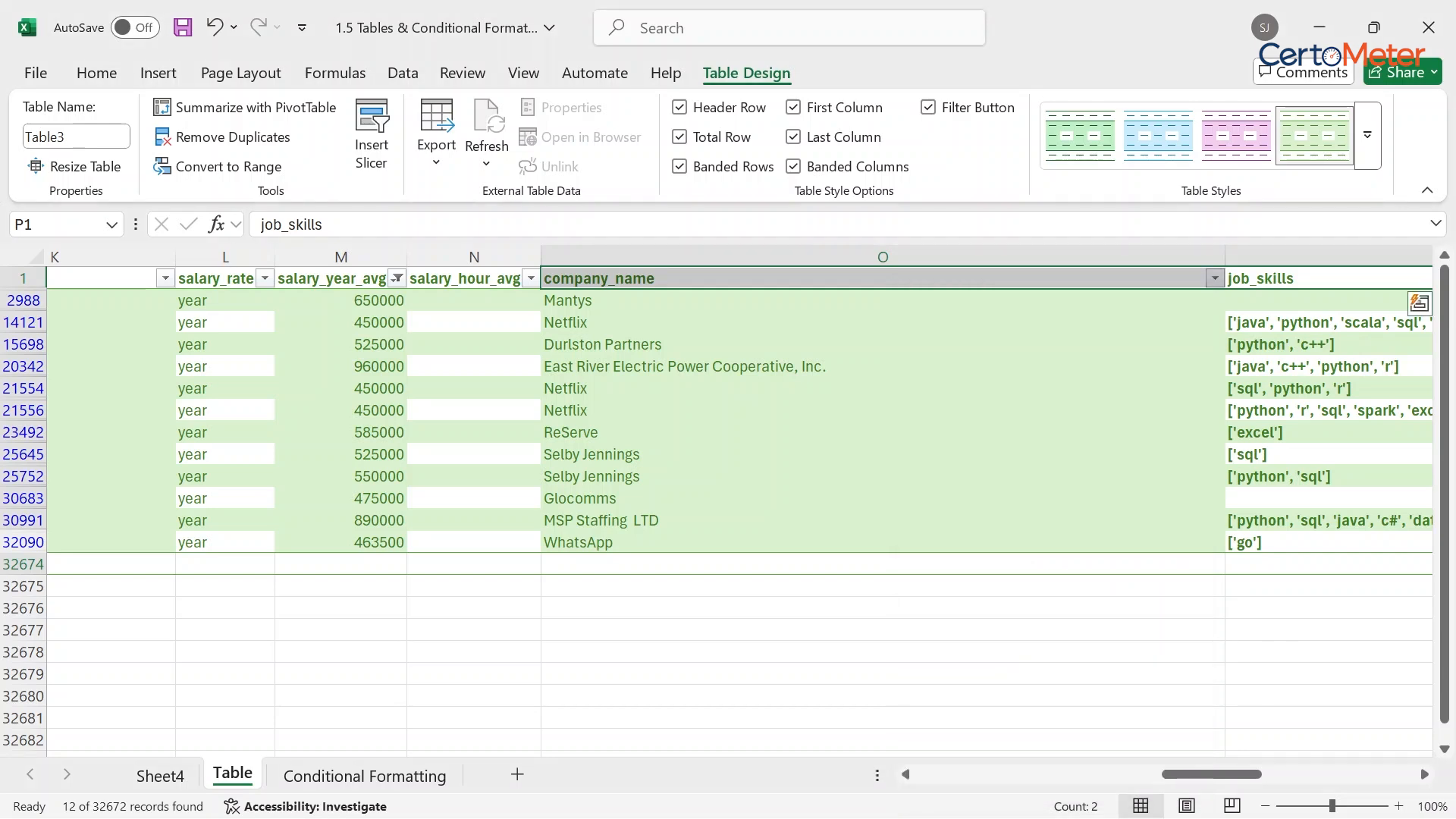
- Turn off filtering on the table, removing all filters and the header filter buttons
{"action": "scroll", "coordinate": [728, 501], "scroll_direction": "left", "scroll_amount": 10}
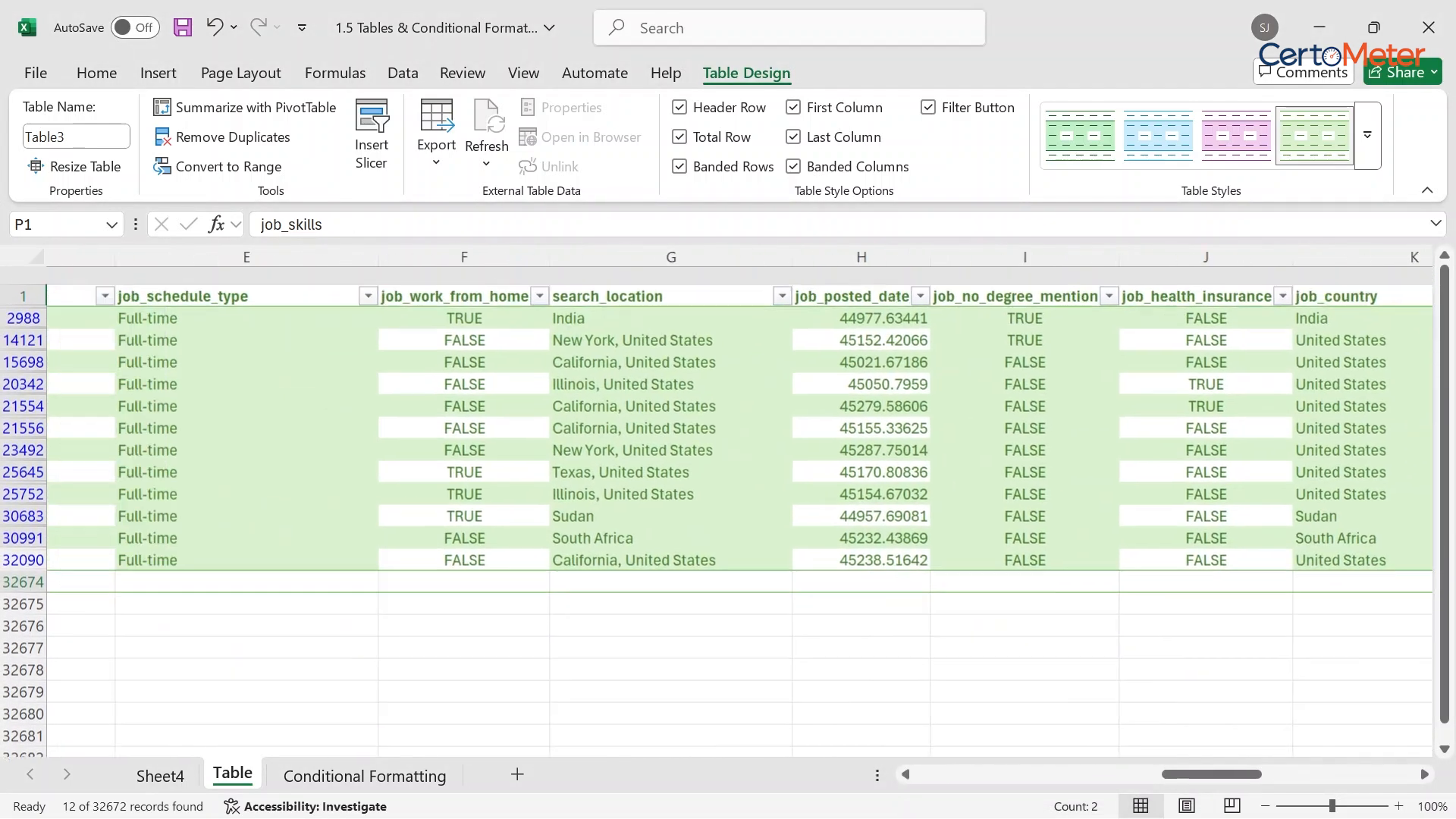
{"action": "scroll", "coordinate": [728, 501], "scroll_direction": "left", "scroll_amount": 2}
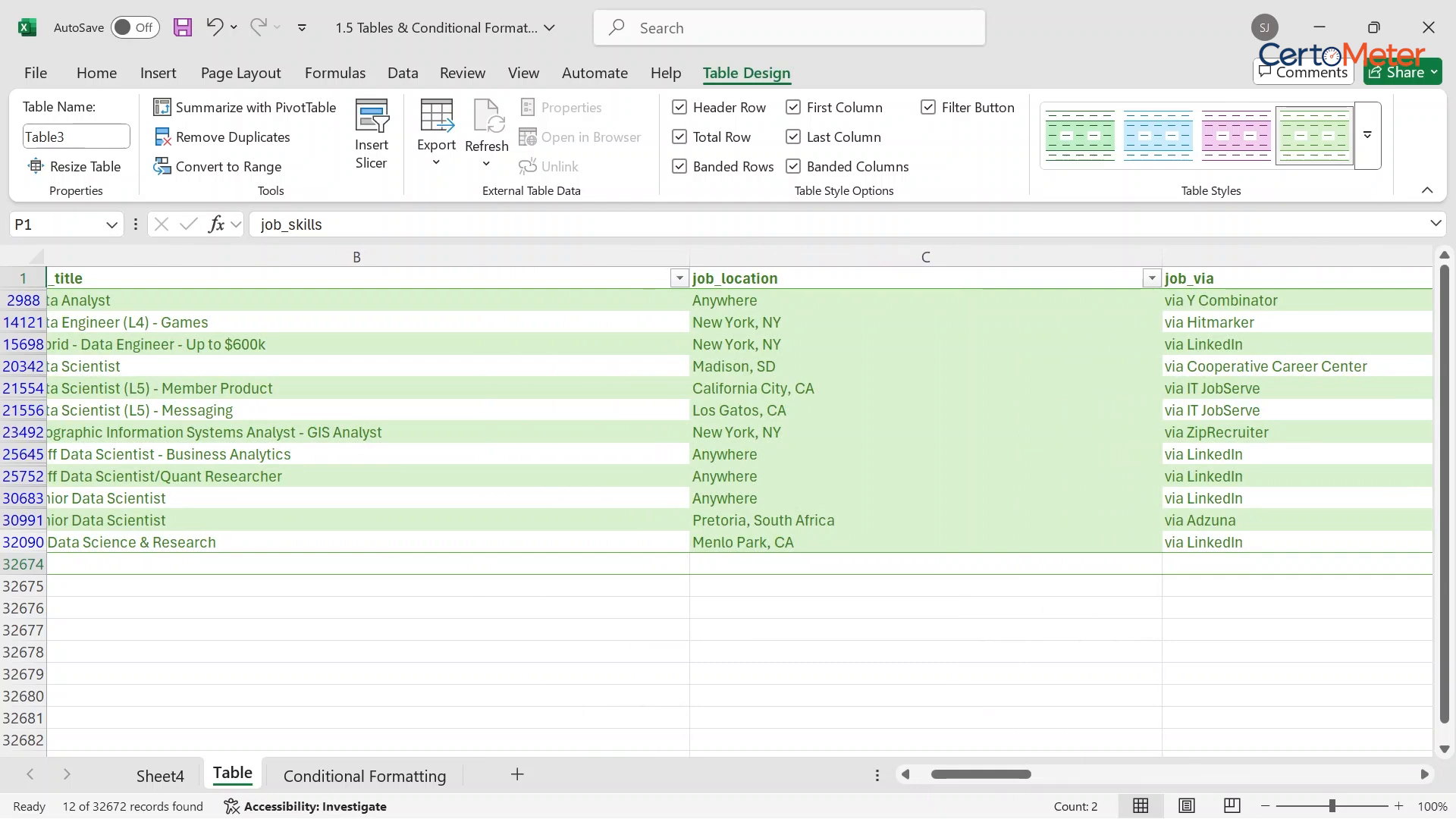
{"action": "scroll", "coordinate": [728, 500], "scroll_direction": "left", "scroll_amount": 3}
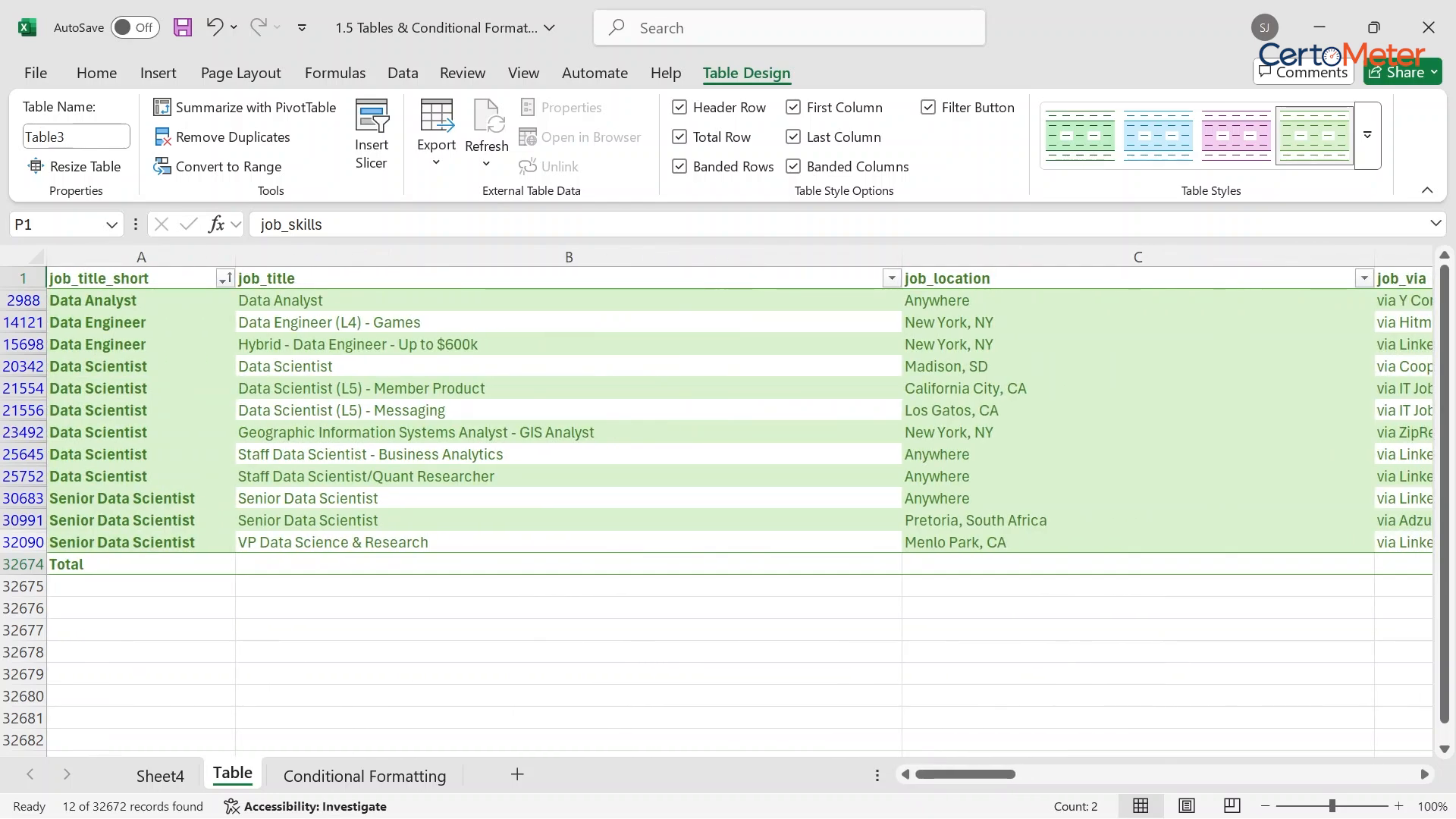
{"action": "key", "text": "ctrl+shift+l"}
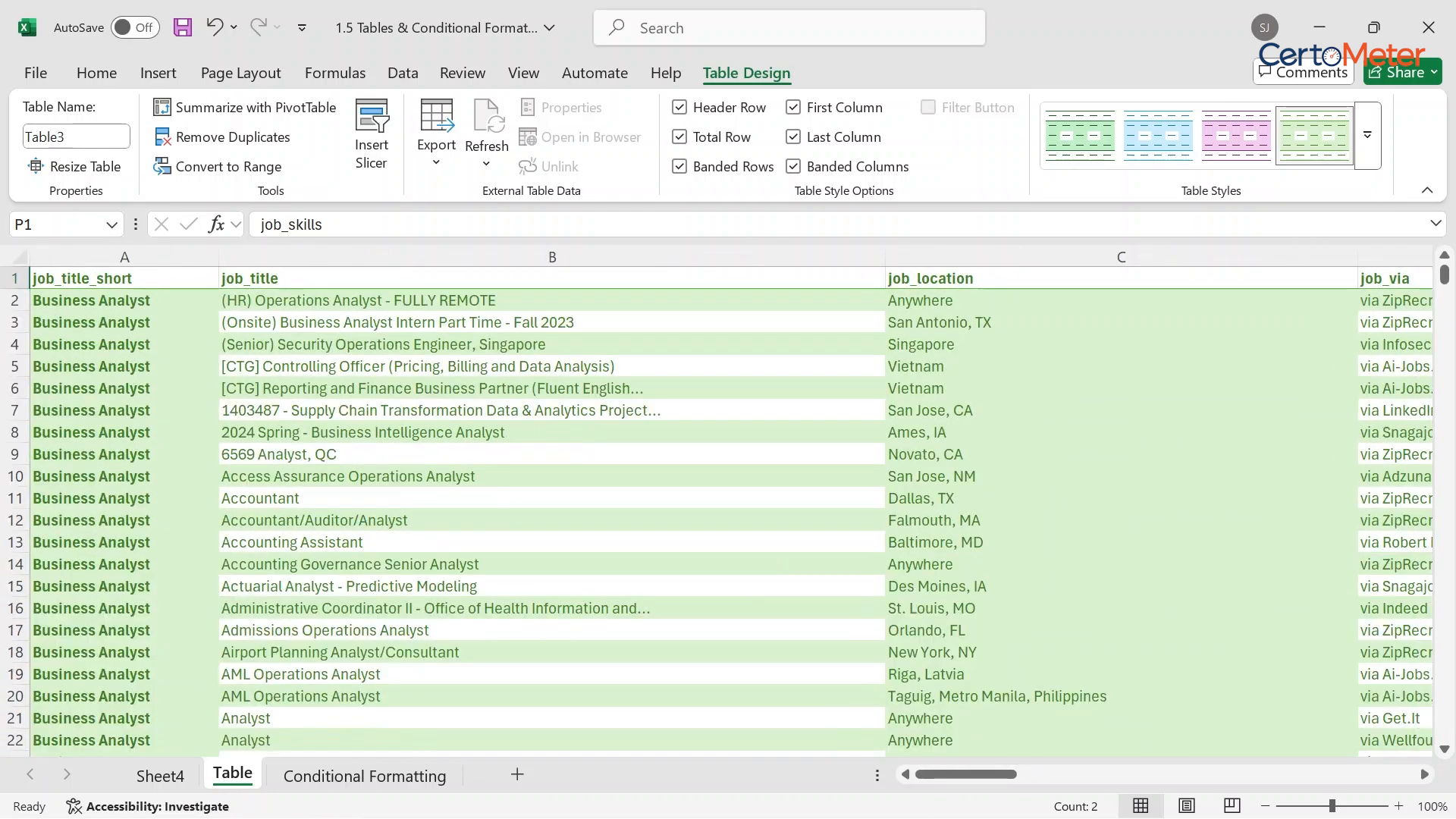
- On the Conditional Formatting sheet, apply borders to all cells of the job titles data range and center its contents horizontally
{"action": "left_click", "coordinate": [364, 776]}
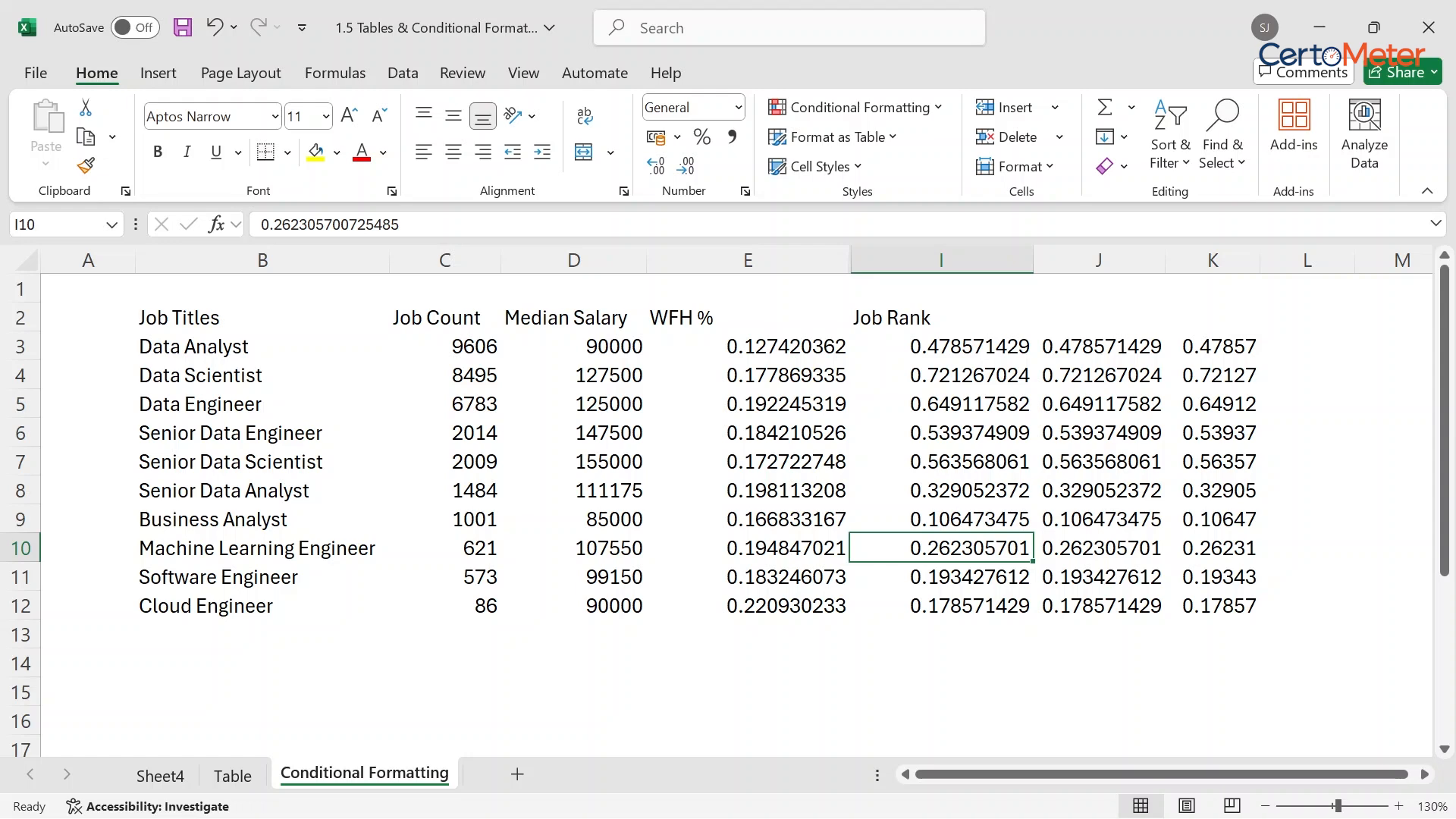
{"action": "left_click", "coordinate": [748, 433]}
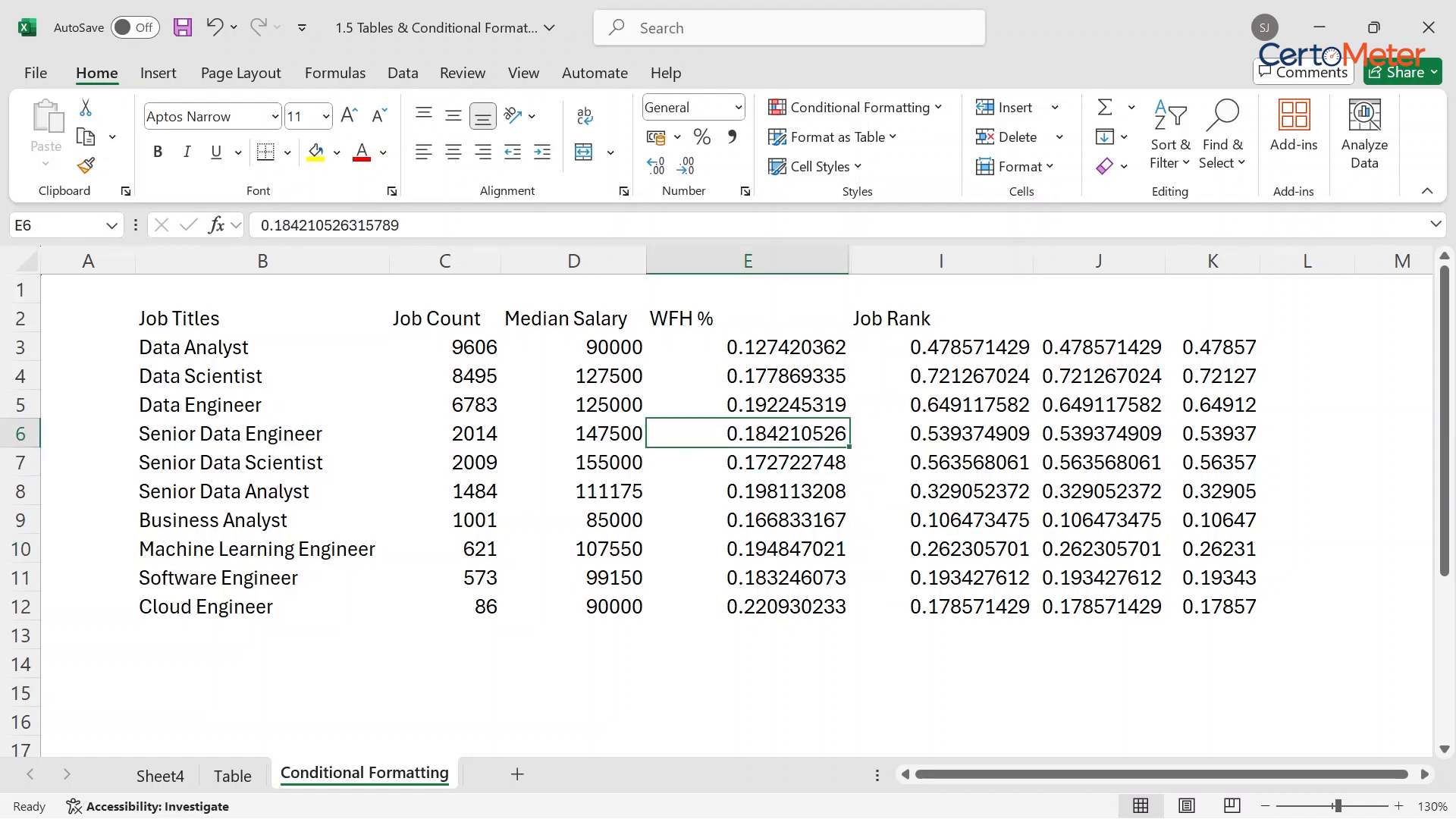
{"action": "key", "text": "ctrl+a"}
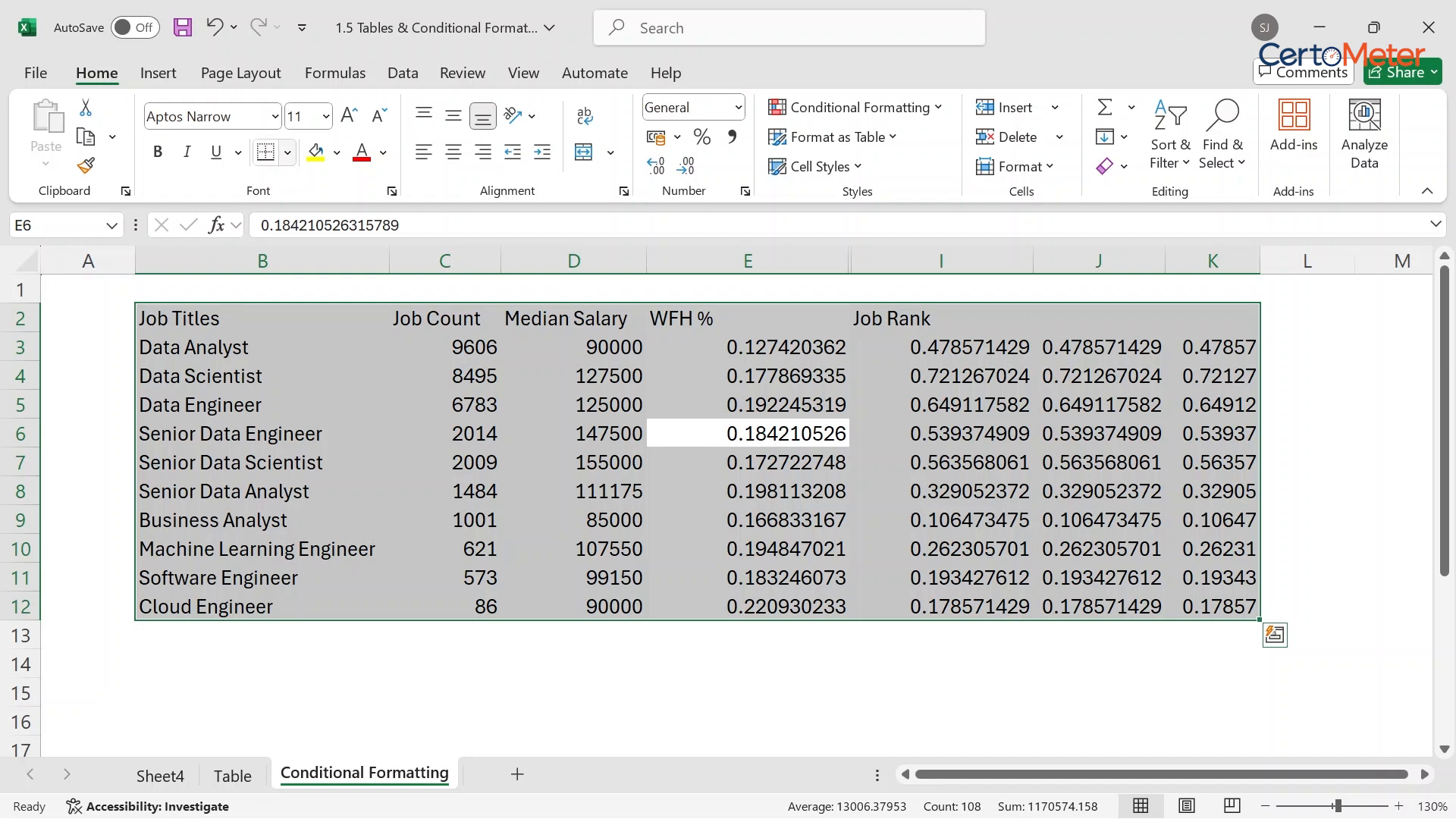
{"action": "left_click", "coordinate": [287, 153]}
{"action": "left_click", "coordinate": [326, 387]}
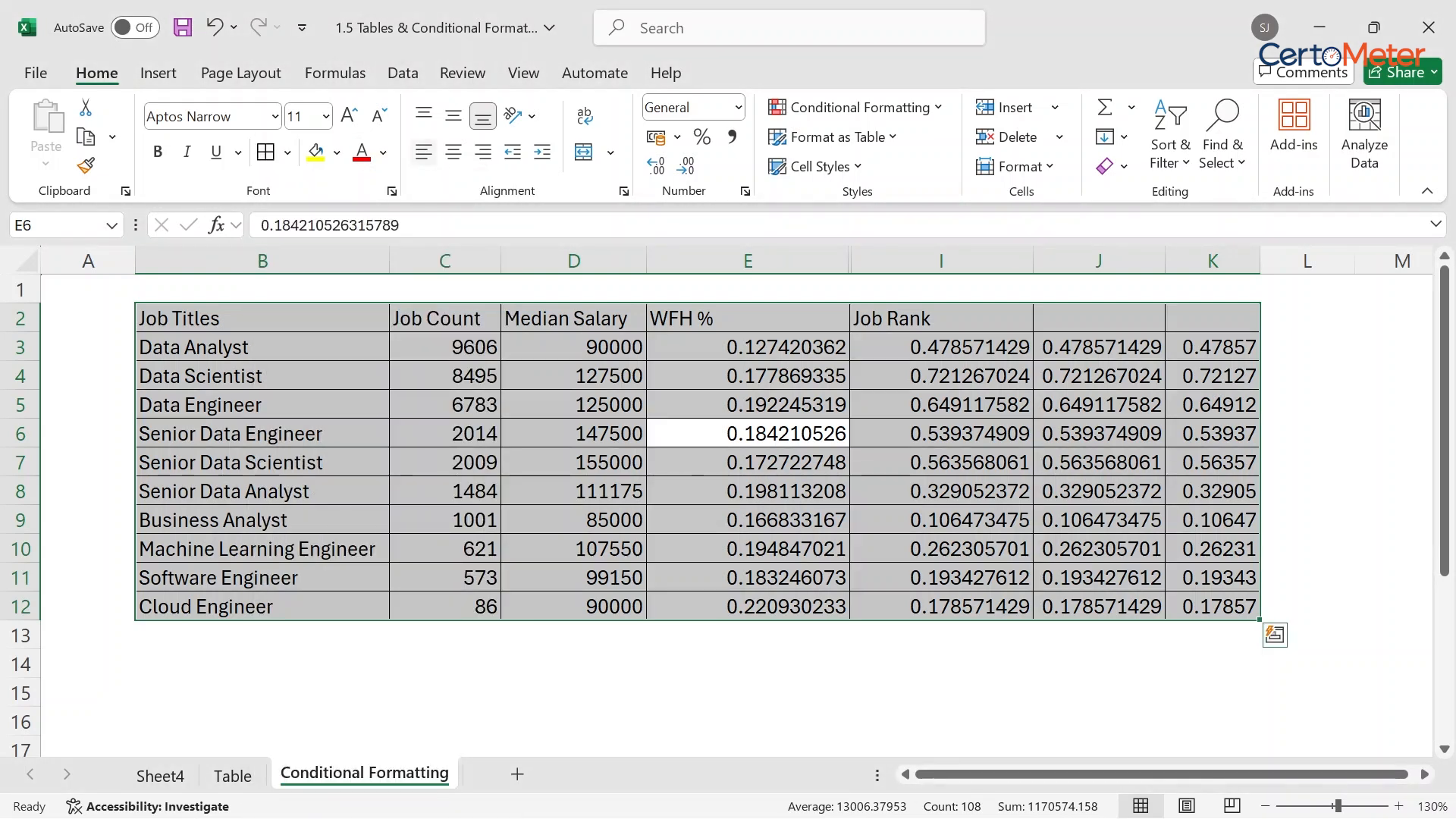
{"action": "left_click", "coordinate": [453, 151]}
{"action": "left_click", "coordinate": [941, 549]}
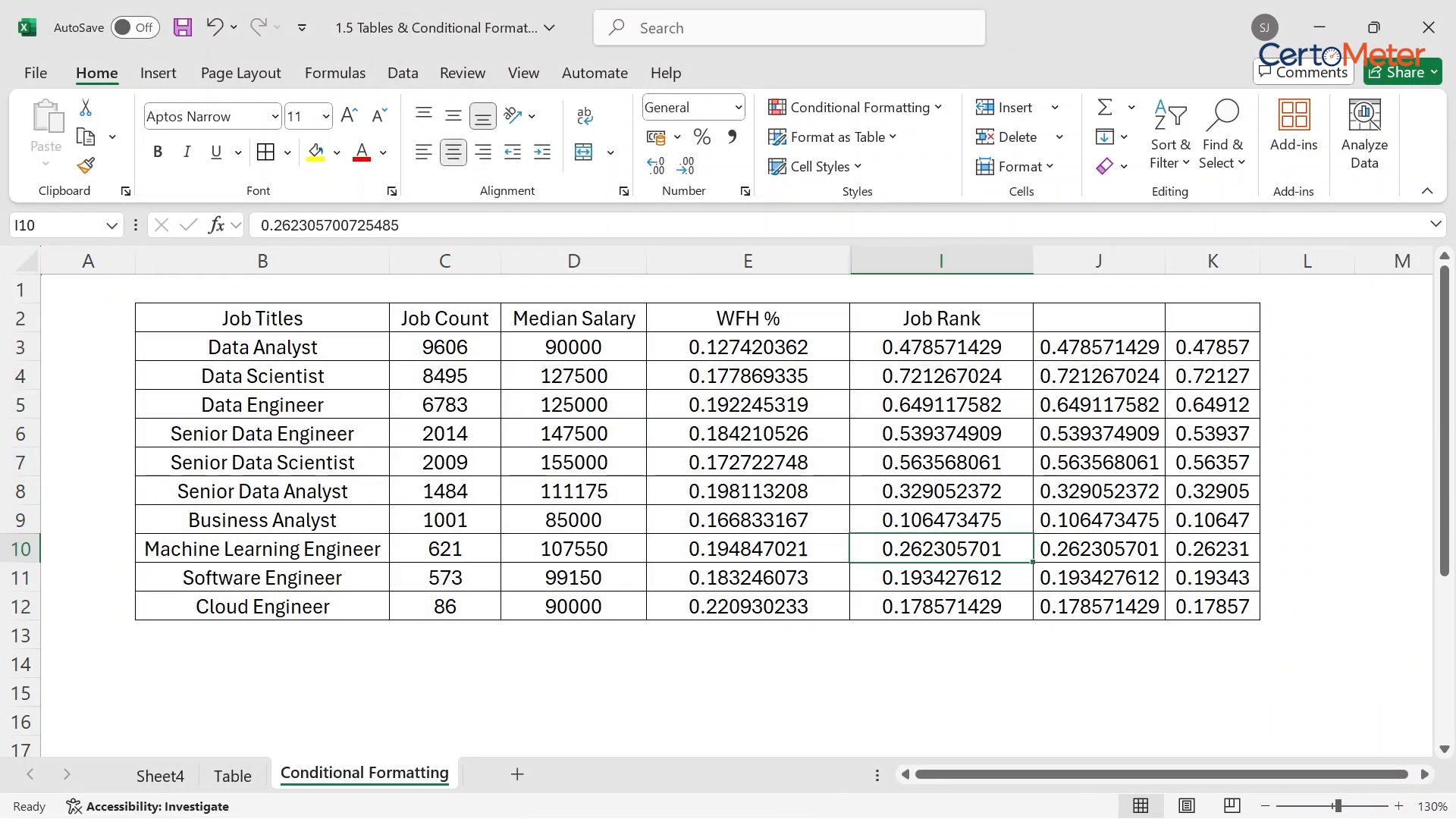
- Enter the headers X in cell J2 and Y in cell K2
{"action": "left_click", "coordinate": [1098, 319]}
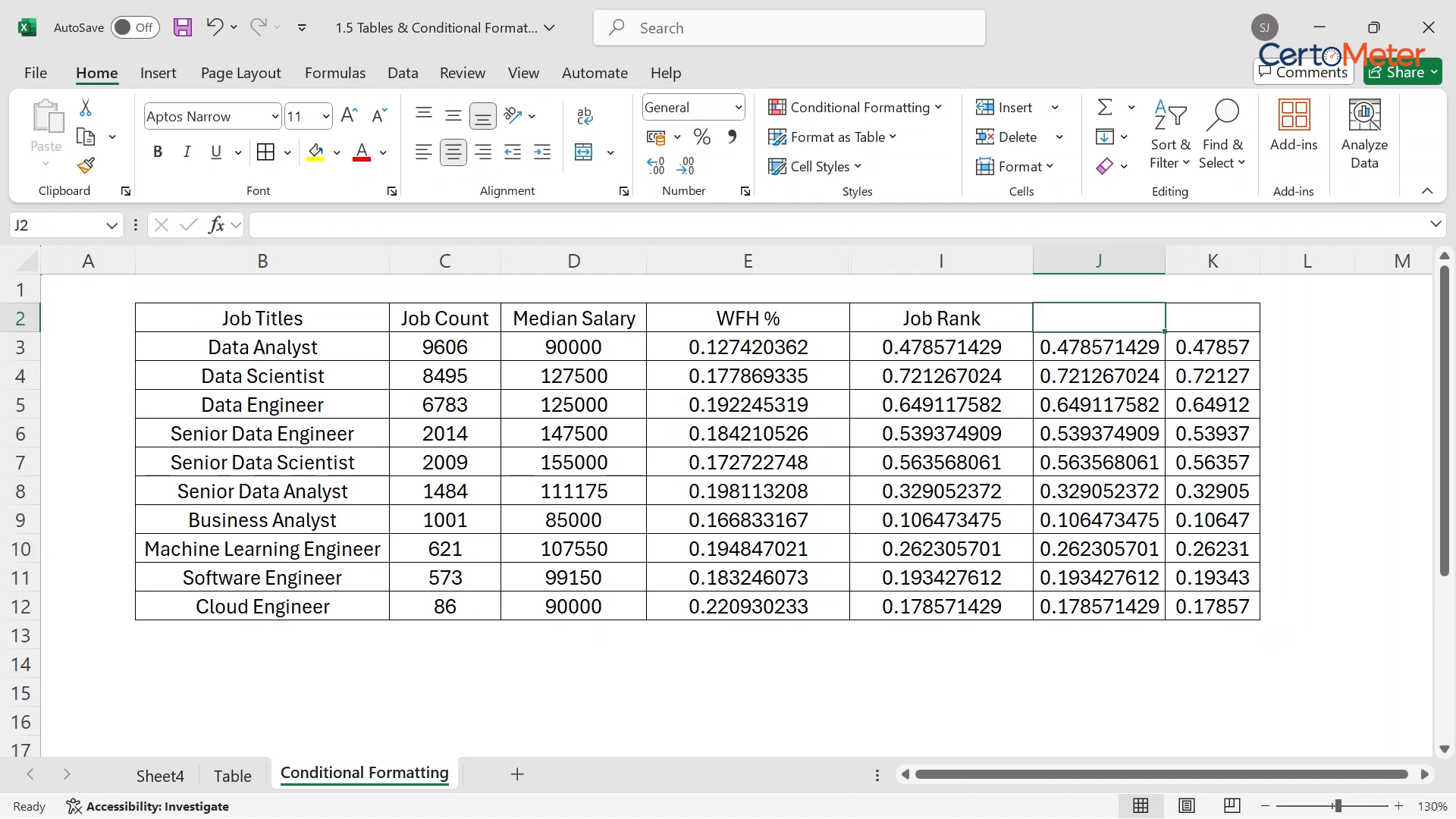
{"action": "type", "text": "X"}
{"action": "key", "text": "Tab"}
{"action": "type", "text": "Y"}
{"action": "key", "text": "Tab"}
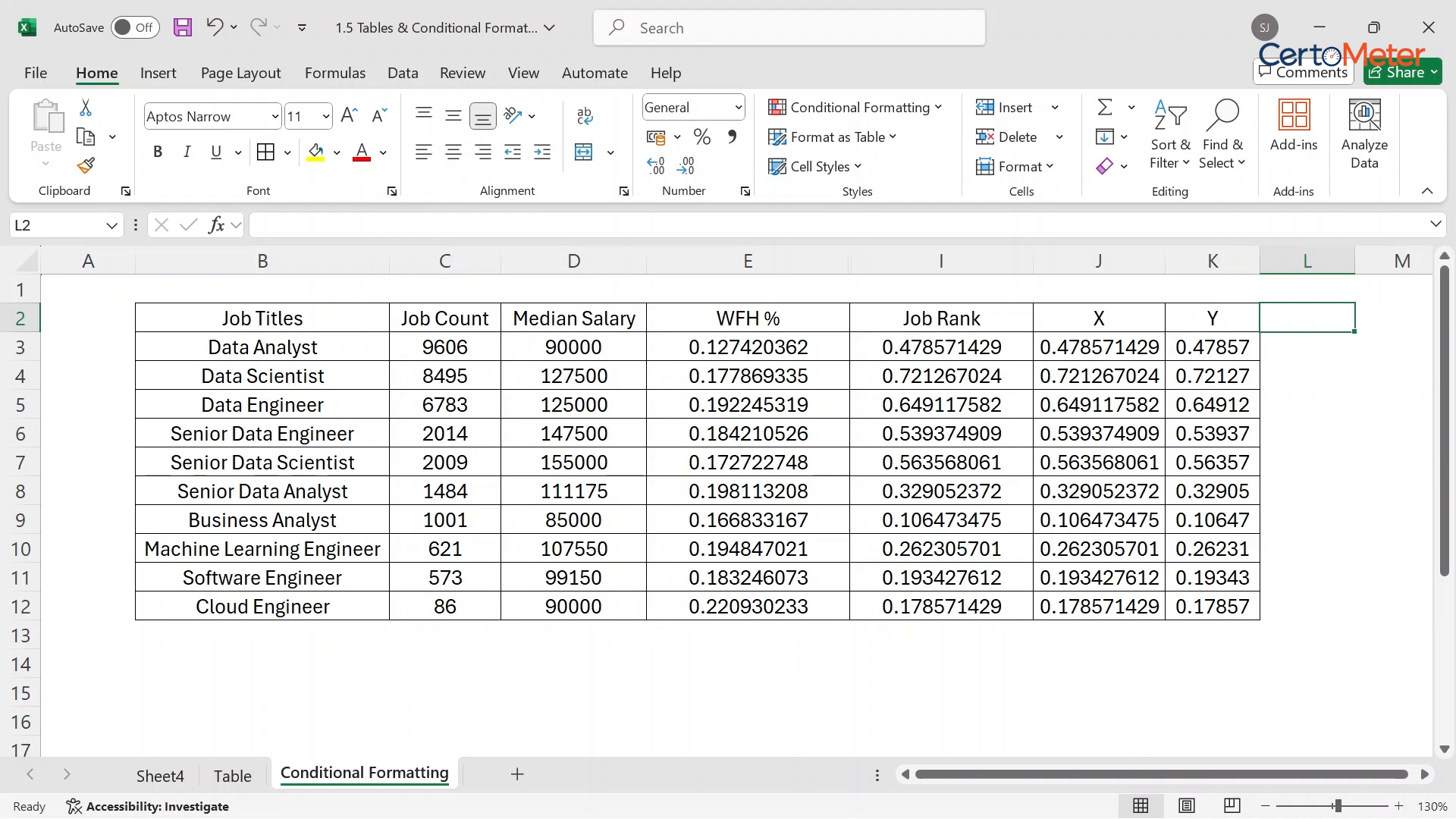
- Highlight Job Count values in C3:C12 greater than 5000 using Yellow Fill with Dark Yellow Text
{"action": "left_click_drag", "start_coordinate": [445, 347], "coordinate": [445, 606]}
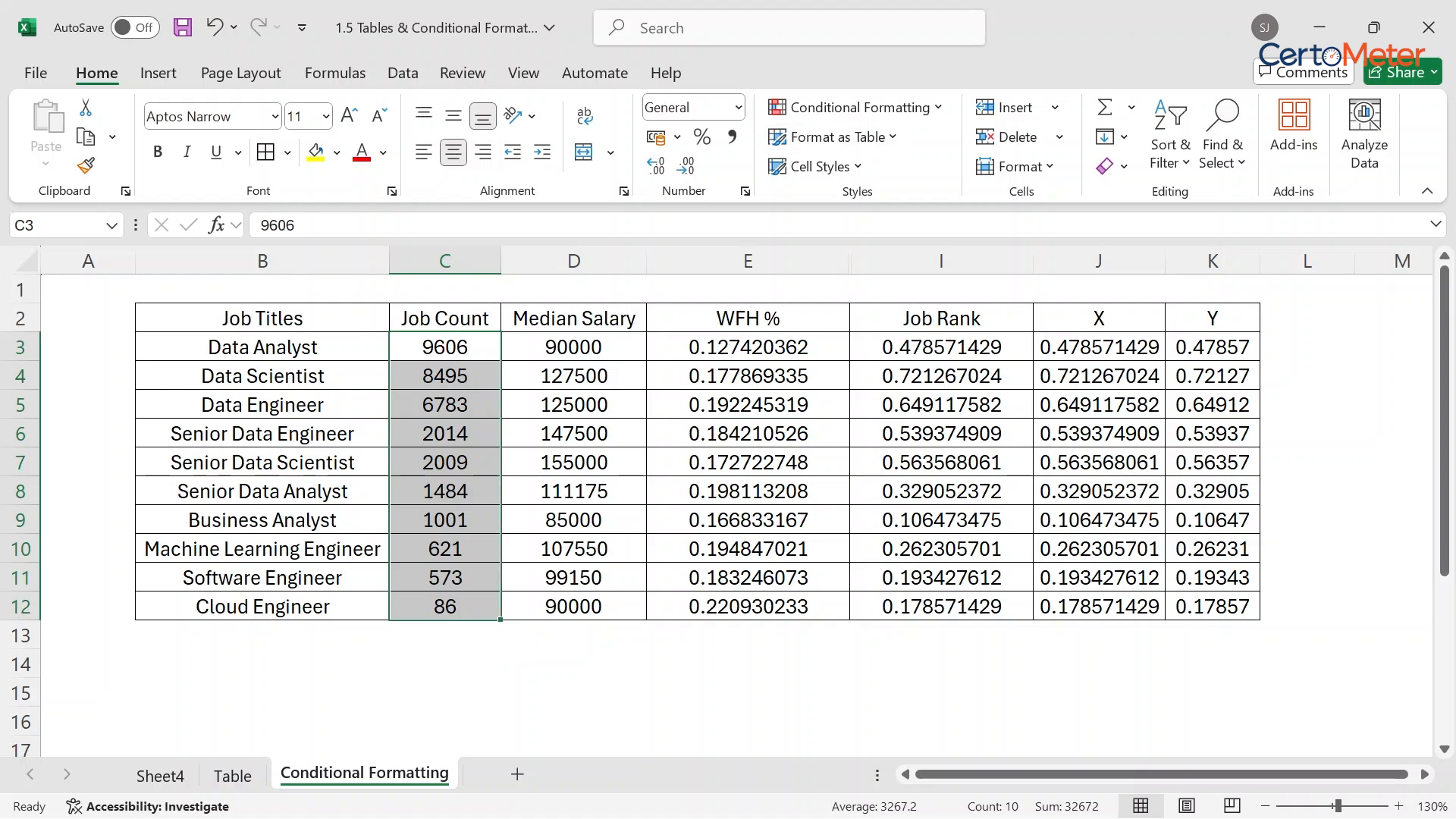
{"action": "left_click", "coordinate": [854, 107]}
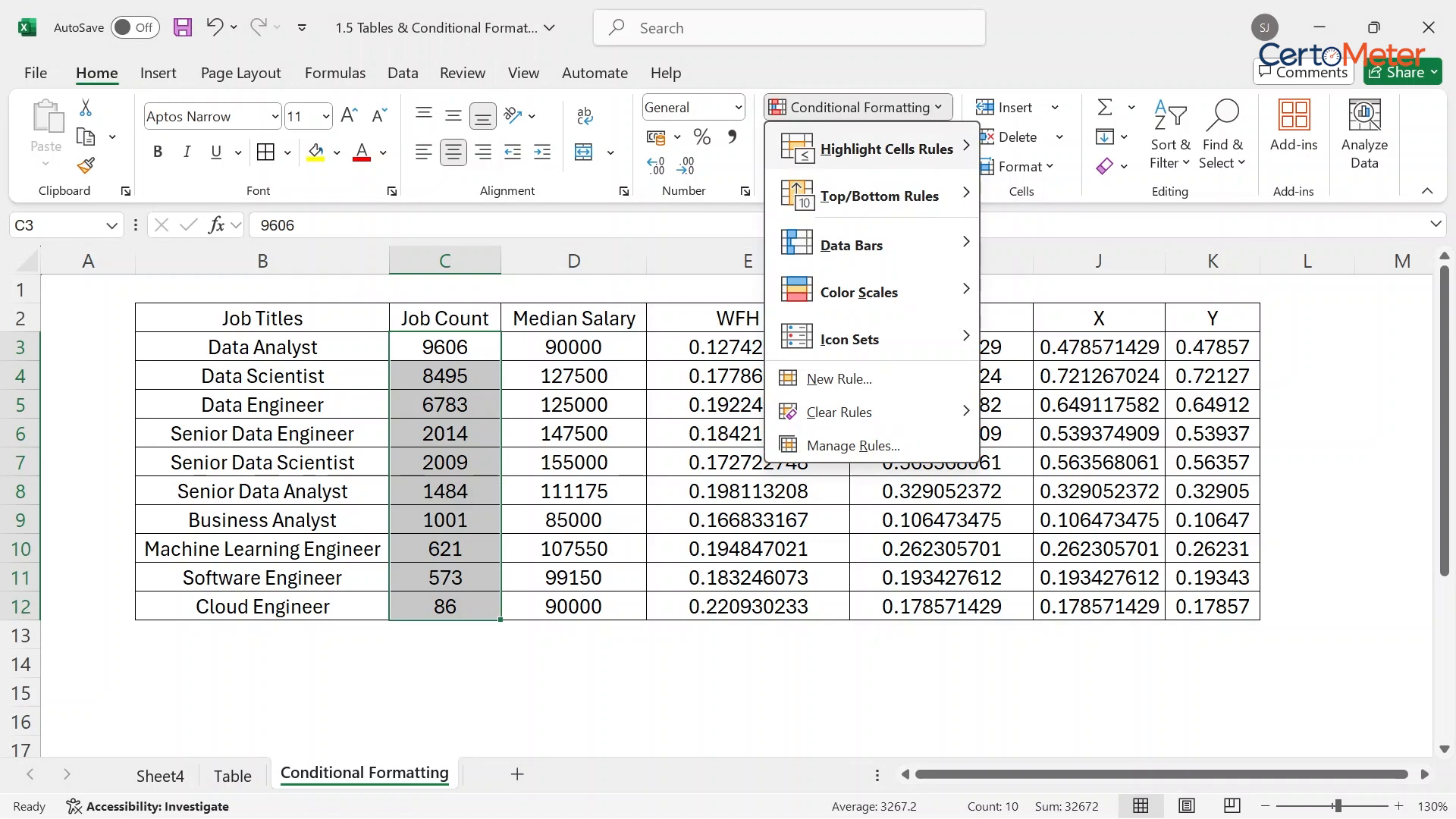
{"action": "mouse_move", "coordinate": [885, 148]}
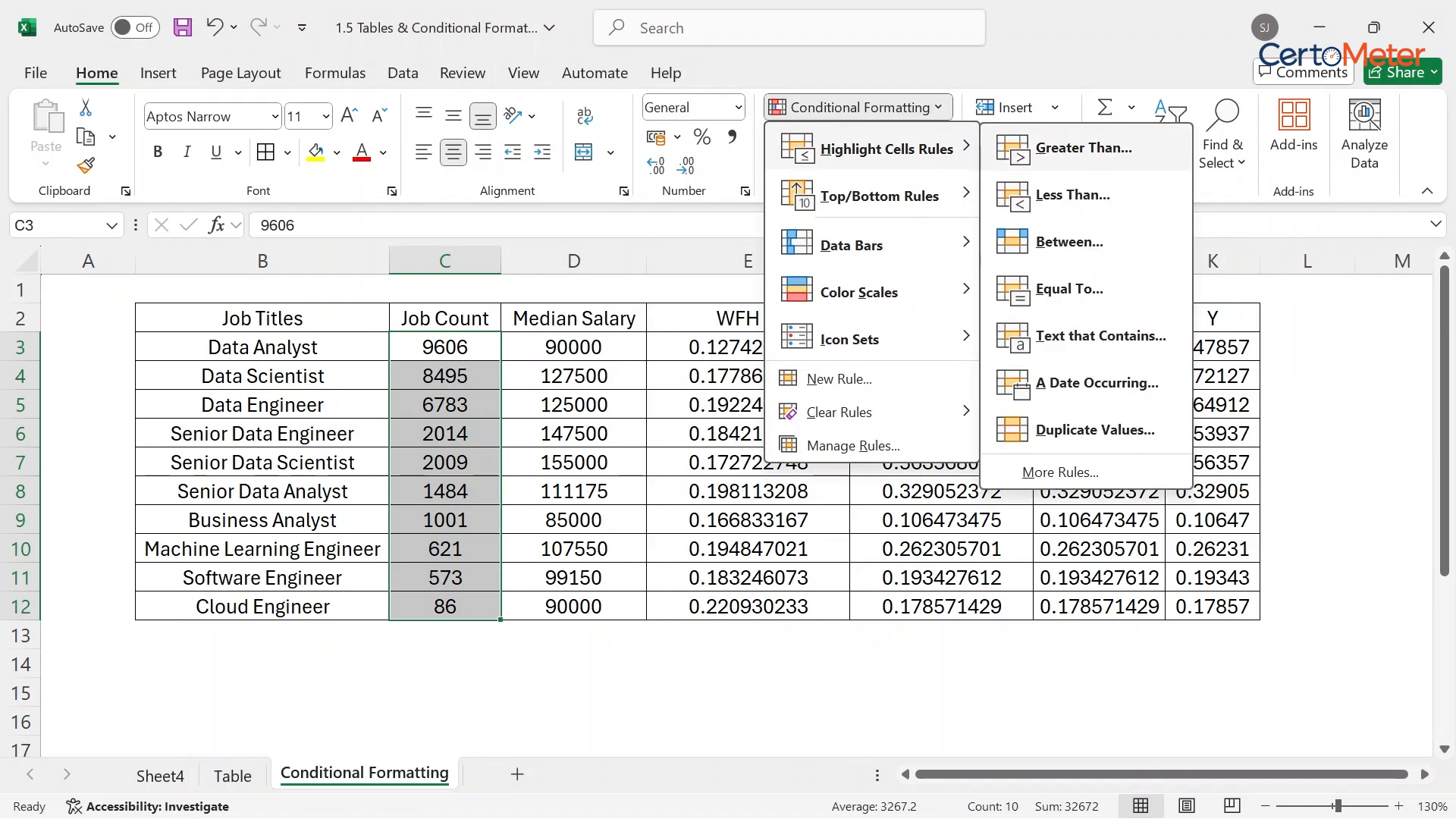
{"action": "left_click", "coordinate": [1084, 148]}
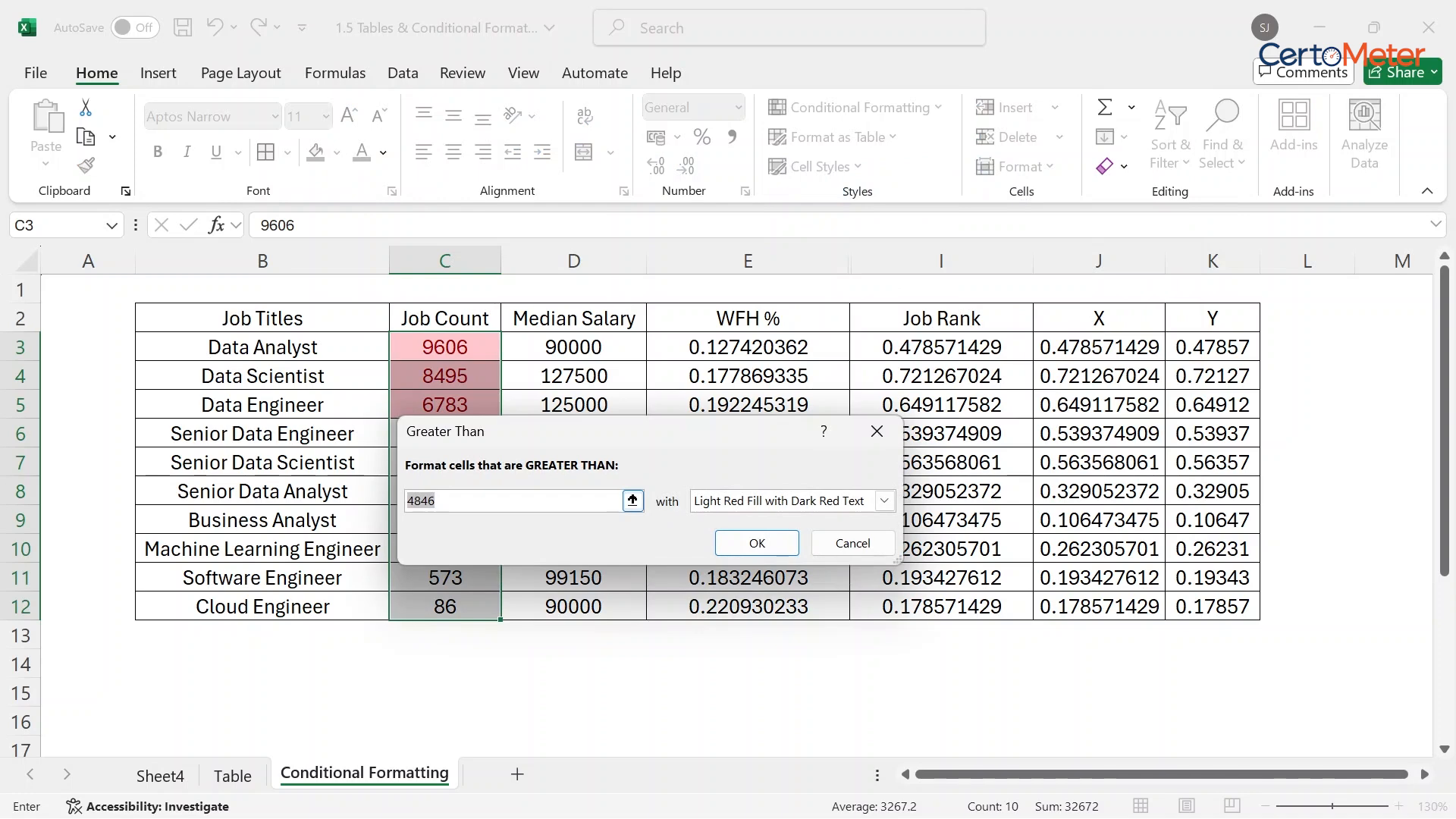
{"action": "type", "text": "5000"}
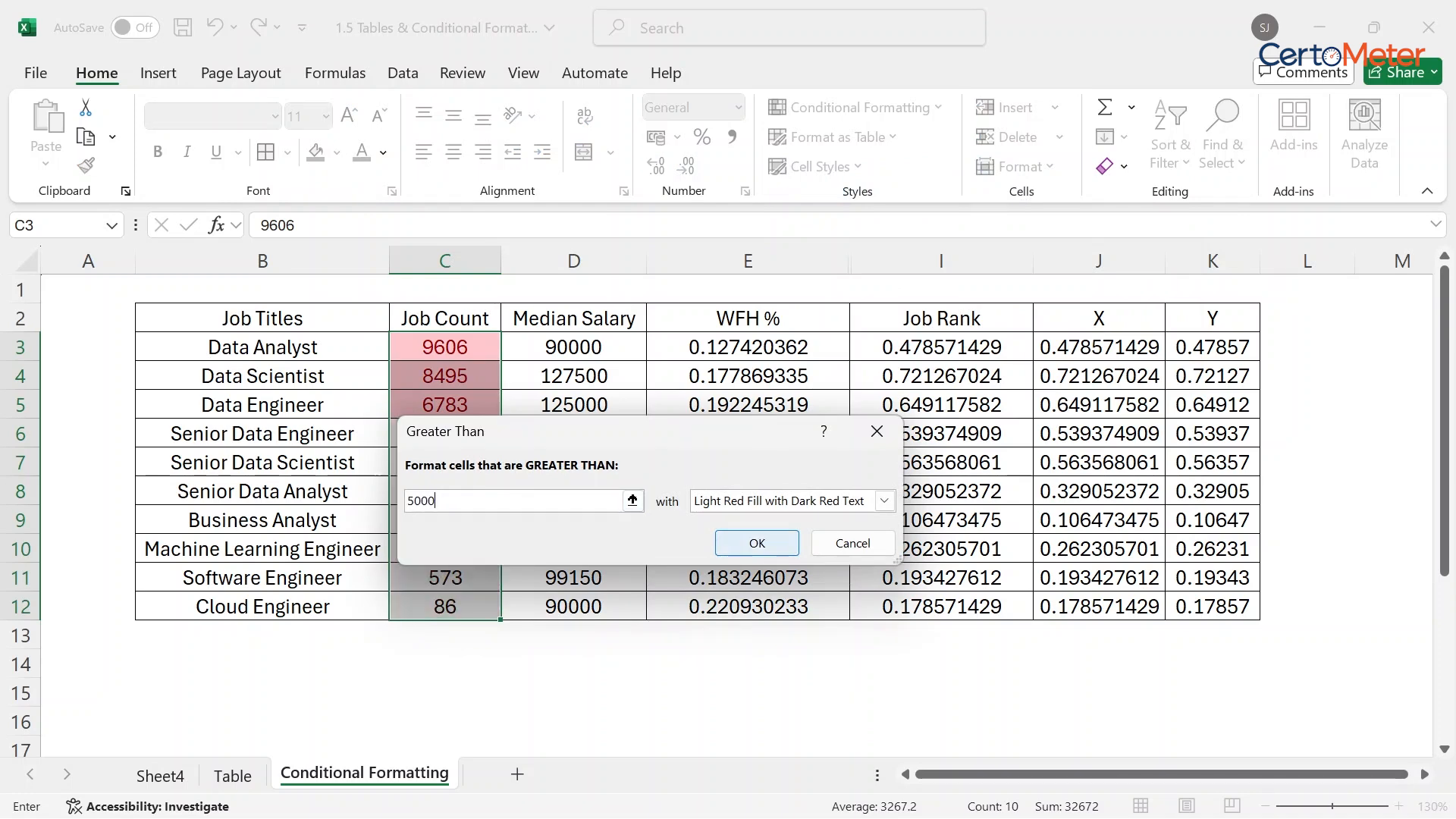
{"action": "left_click", "coordinate": [884, 501]}
{"action": "key", "text": "Down"}
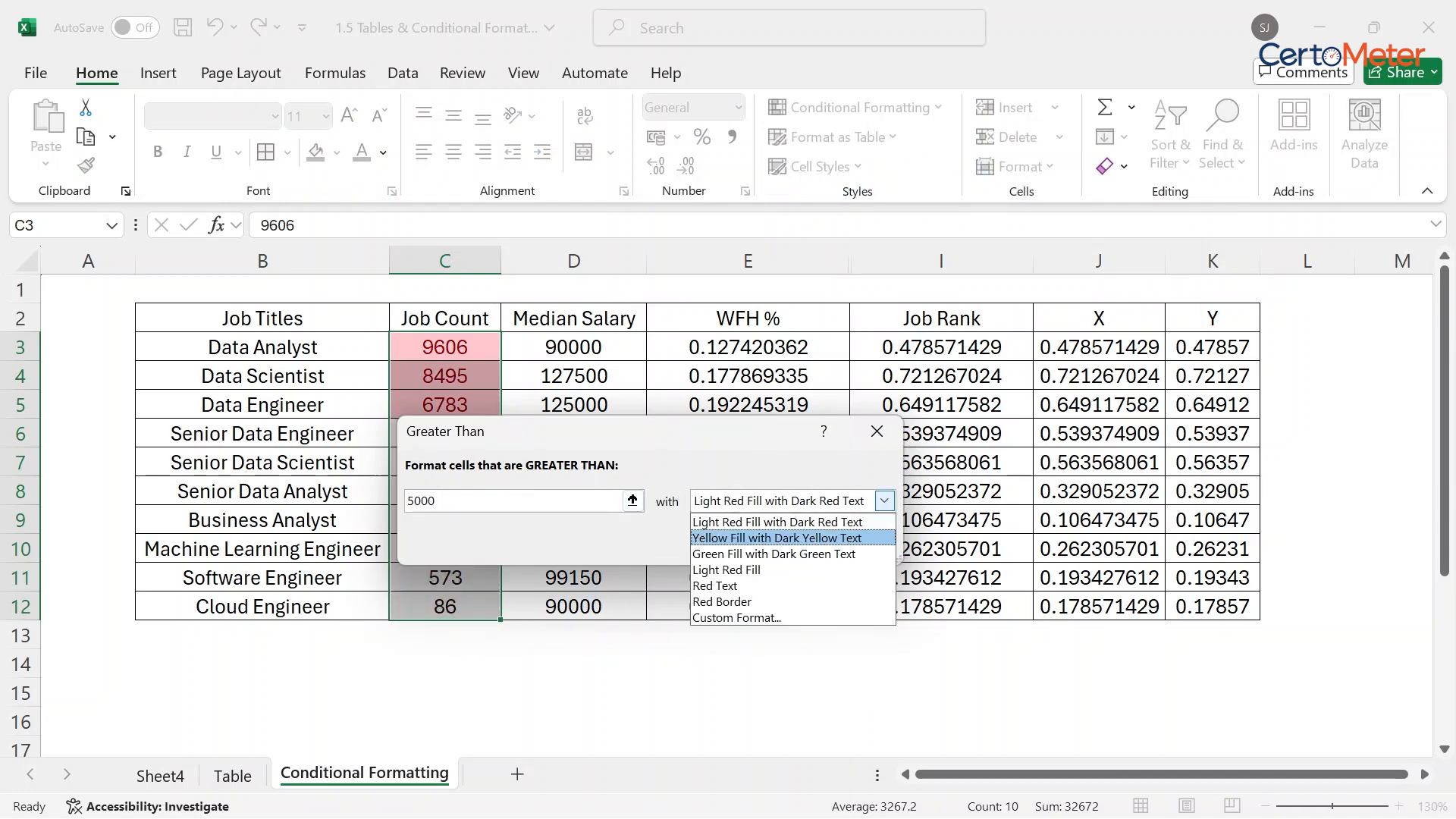
{"action": "key", "text": "Return"}
{"action": "key", "text": "Return"}
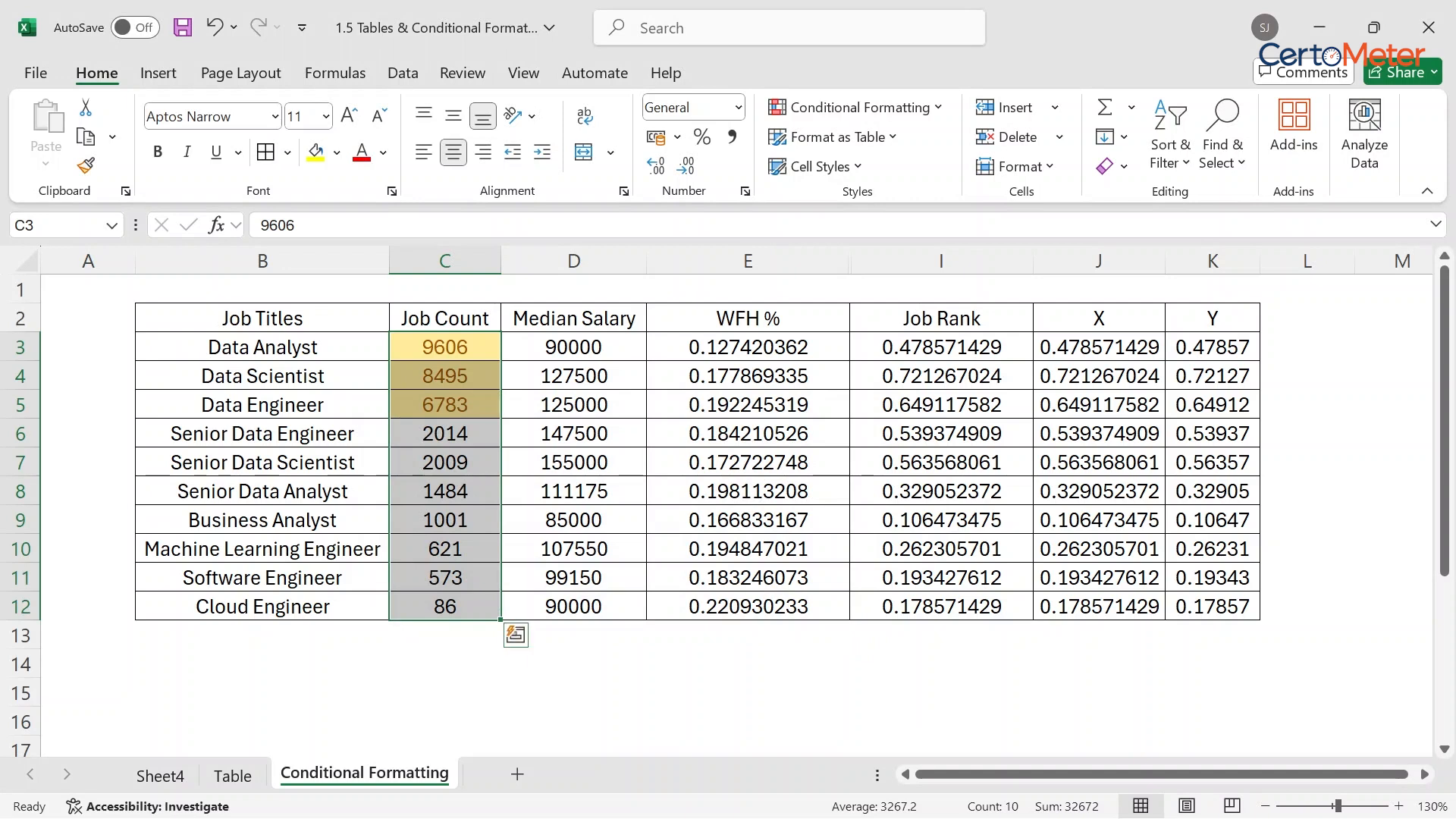
{"action": "left_click", "coordinate": [446, 548]}
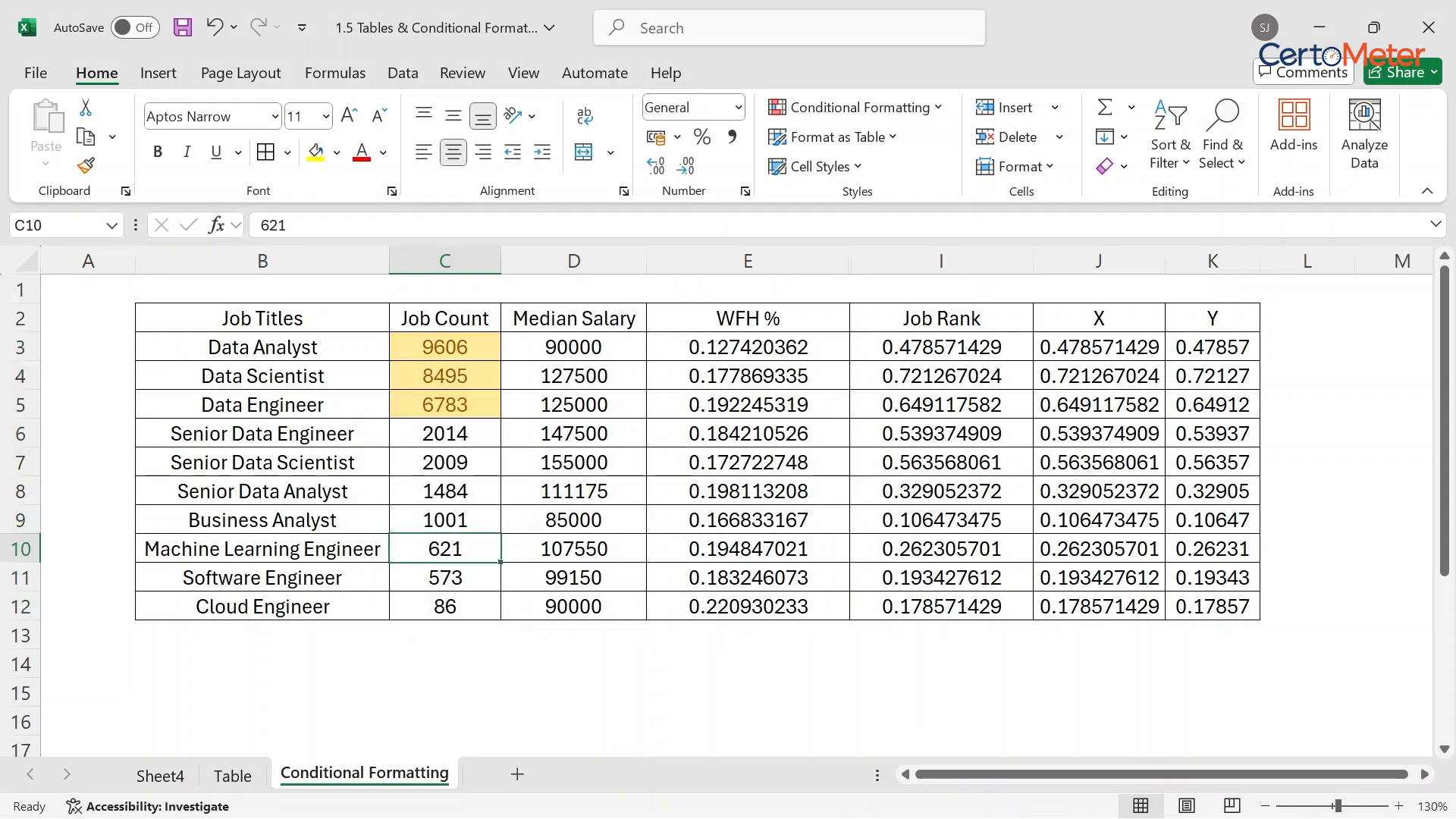
- Highlight Job Count values in C6:C12 less than 1000 using Green Fill with Dark Green Text
{"action": "left_click_drag", "start_coordinate": [445, 434], "coordinate": [445, 607]}
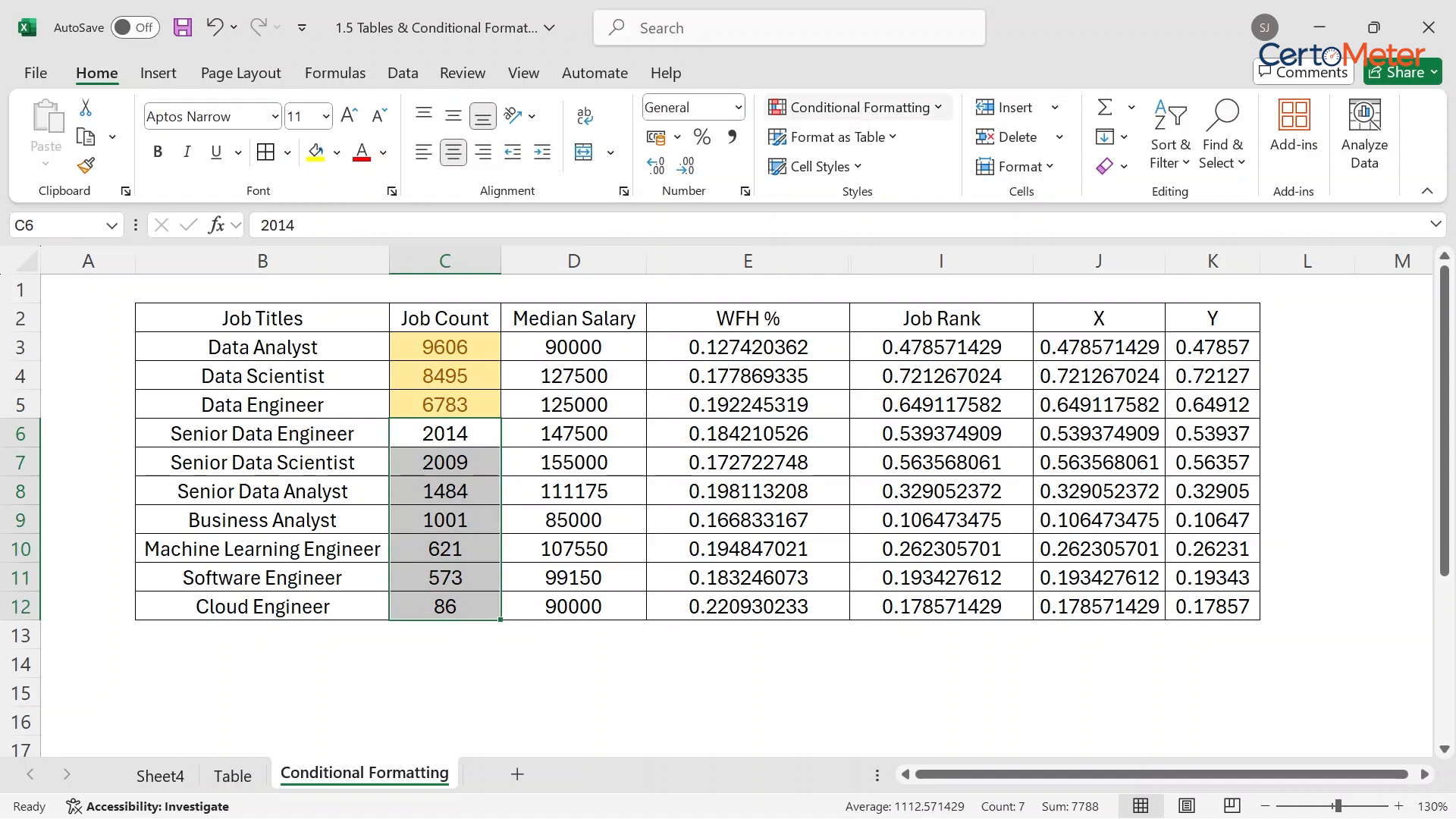
{"action": "left_click", "coordinate": [858, 107]}
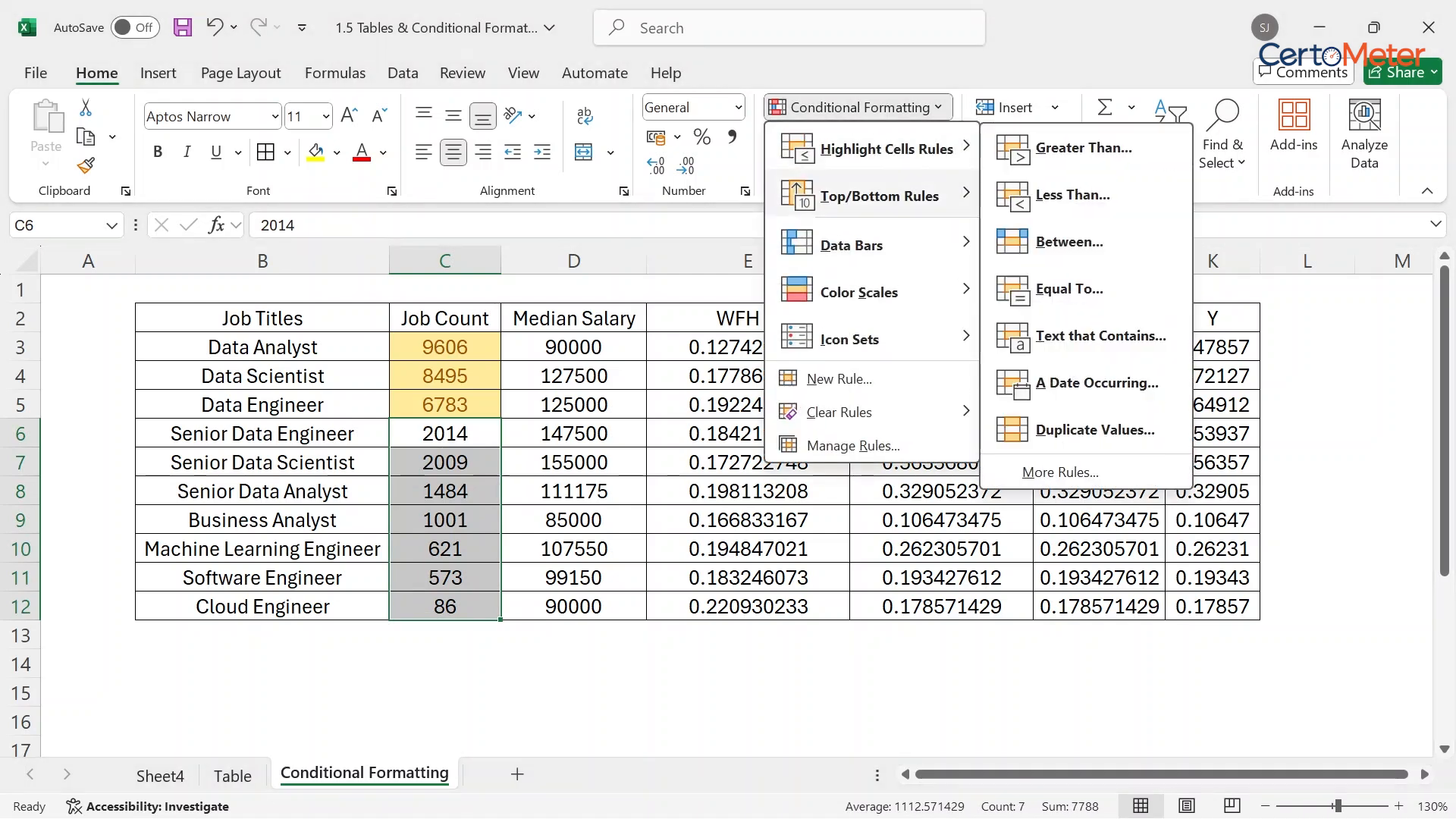
{"action": "mouse_move", "coordinate": [880, 195]}
{"action": "mouse_move", "coordinate": [885, 149]}
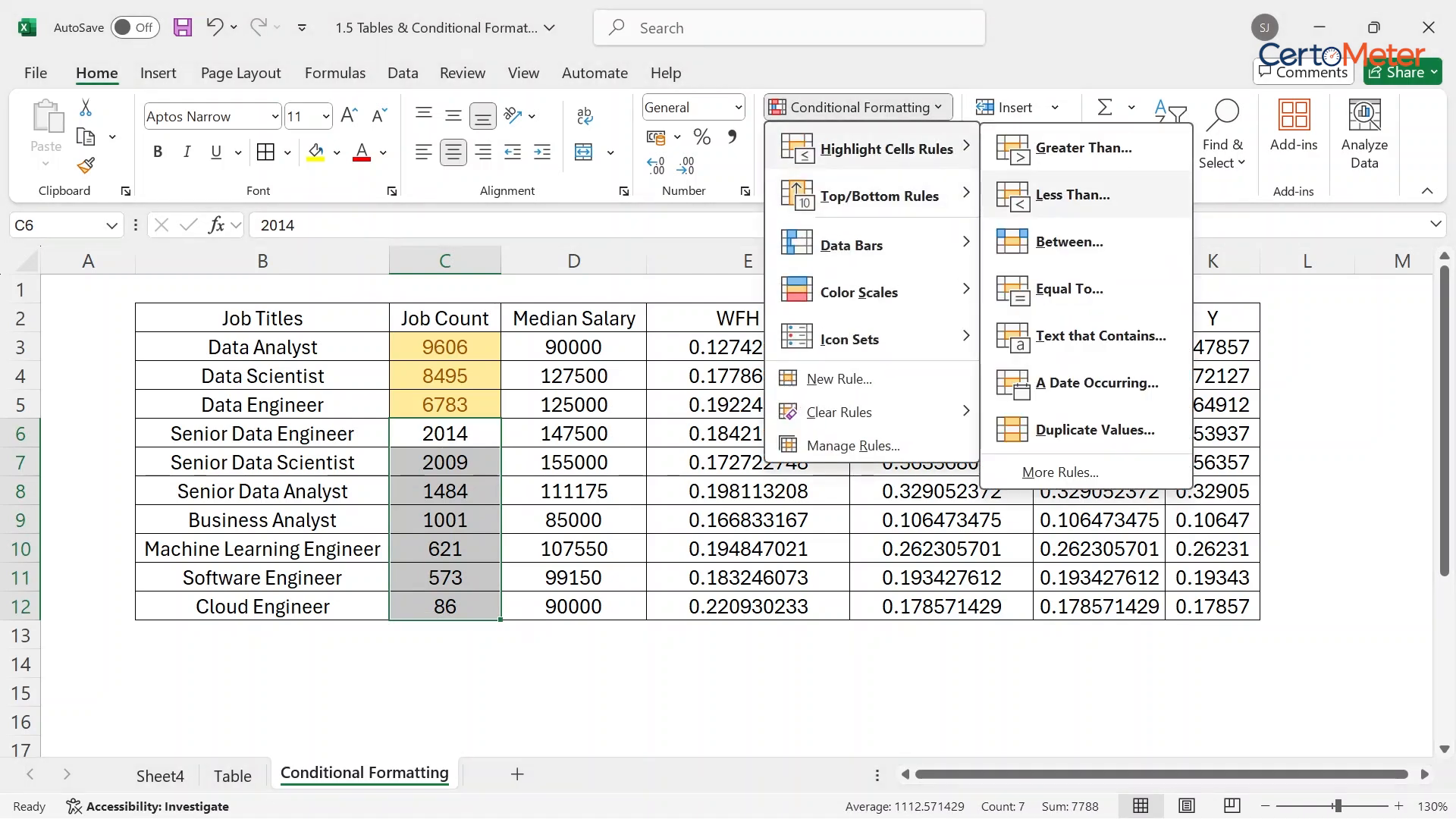
{"action": "left_click", "coordinate": [1072, 195]}
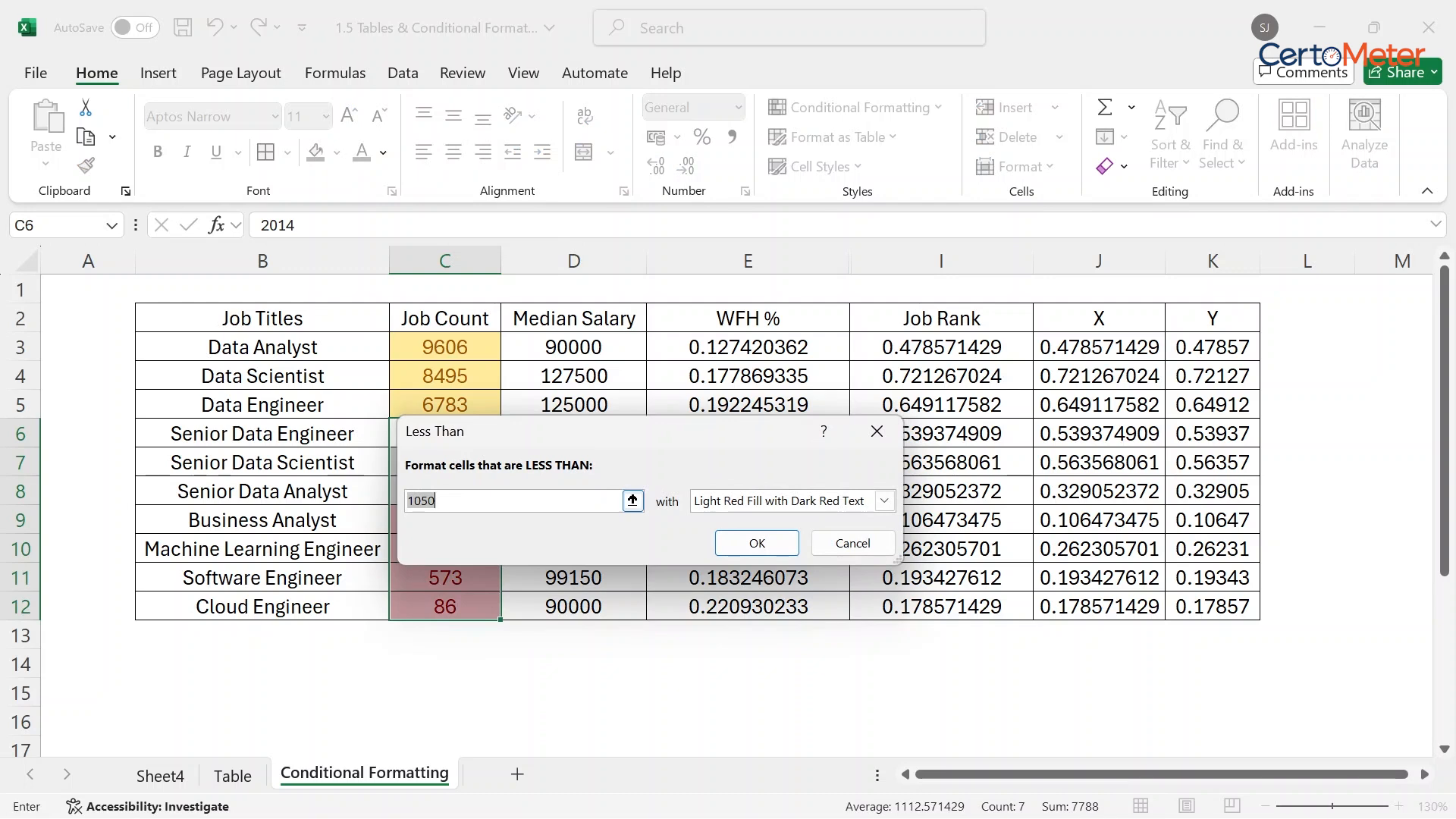
{"action": "type", "text": "1050"}
{"action": "key", "text": "BackSpace"}
{"action": "key", "text": "BackSpace"}
{"action": "type", "text": "00"}
{"action": "left_click", "coordinate": [884, 500]}
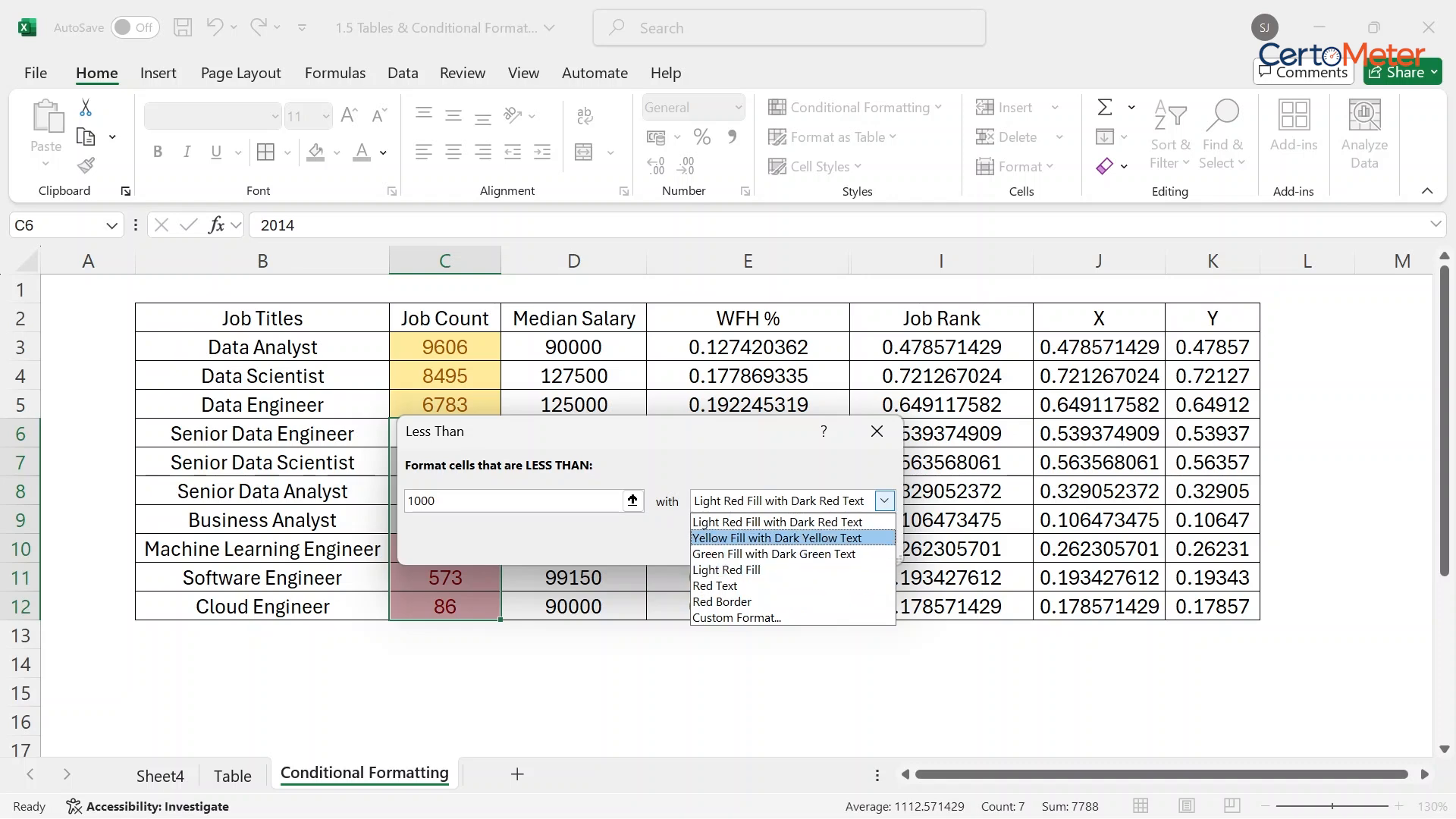
{"action": "left_click", "coordinate": [777, 539]}
{"action": "left_click", "coordinate": [884, 501]}
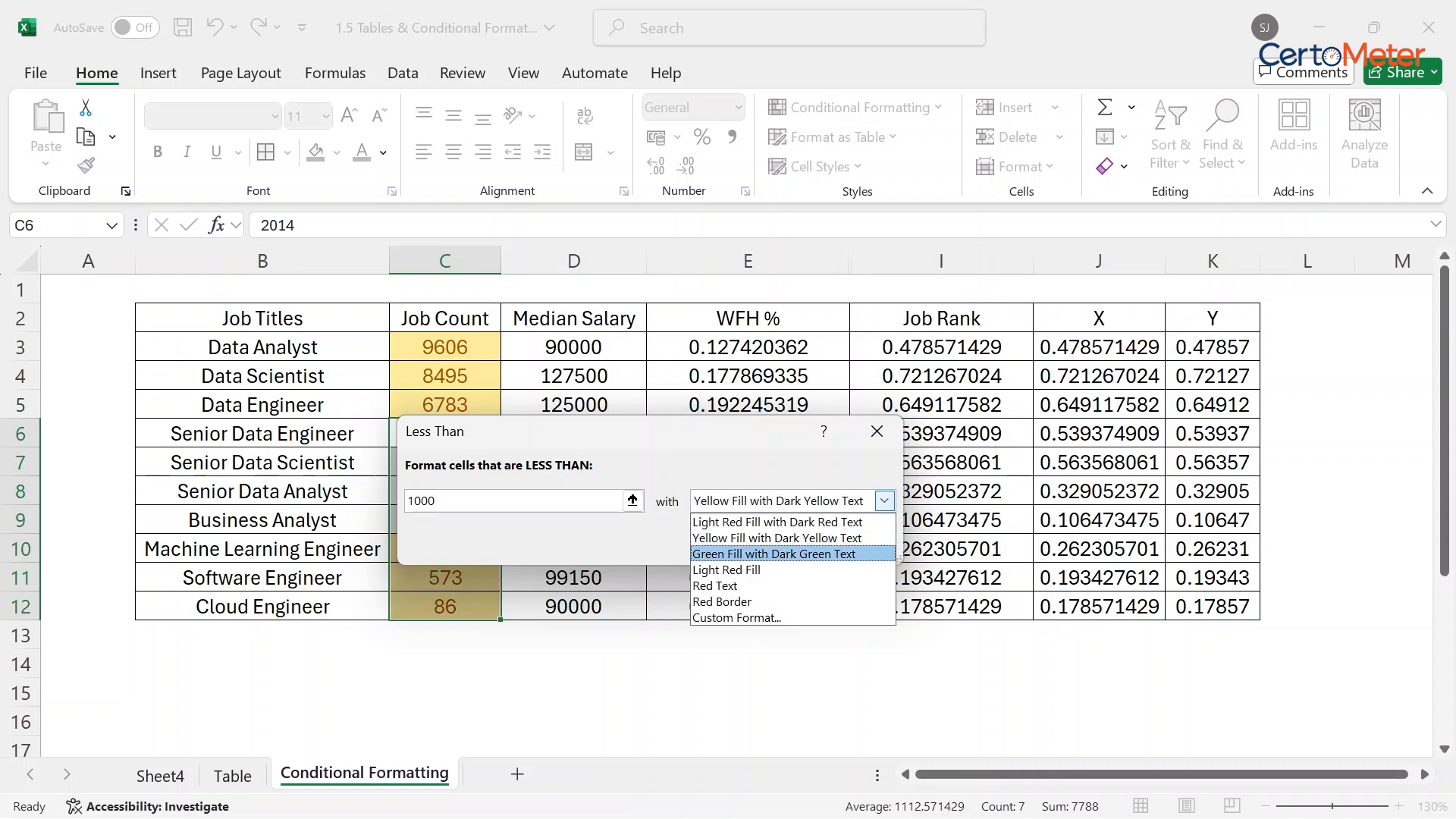
{"action": "left_click", "coordinate": [777, 553]}
{"action": "left_click", "coordinate": [756, 543]}
{"action": "left_click", "coordinate": [523, 656]}
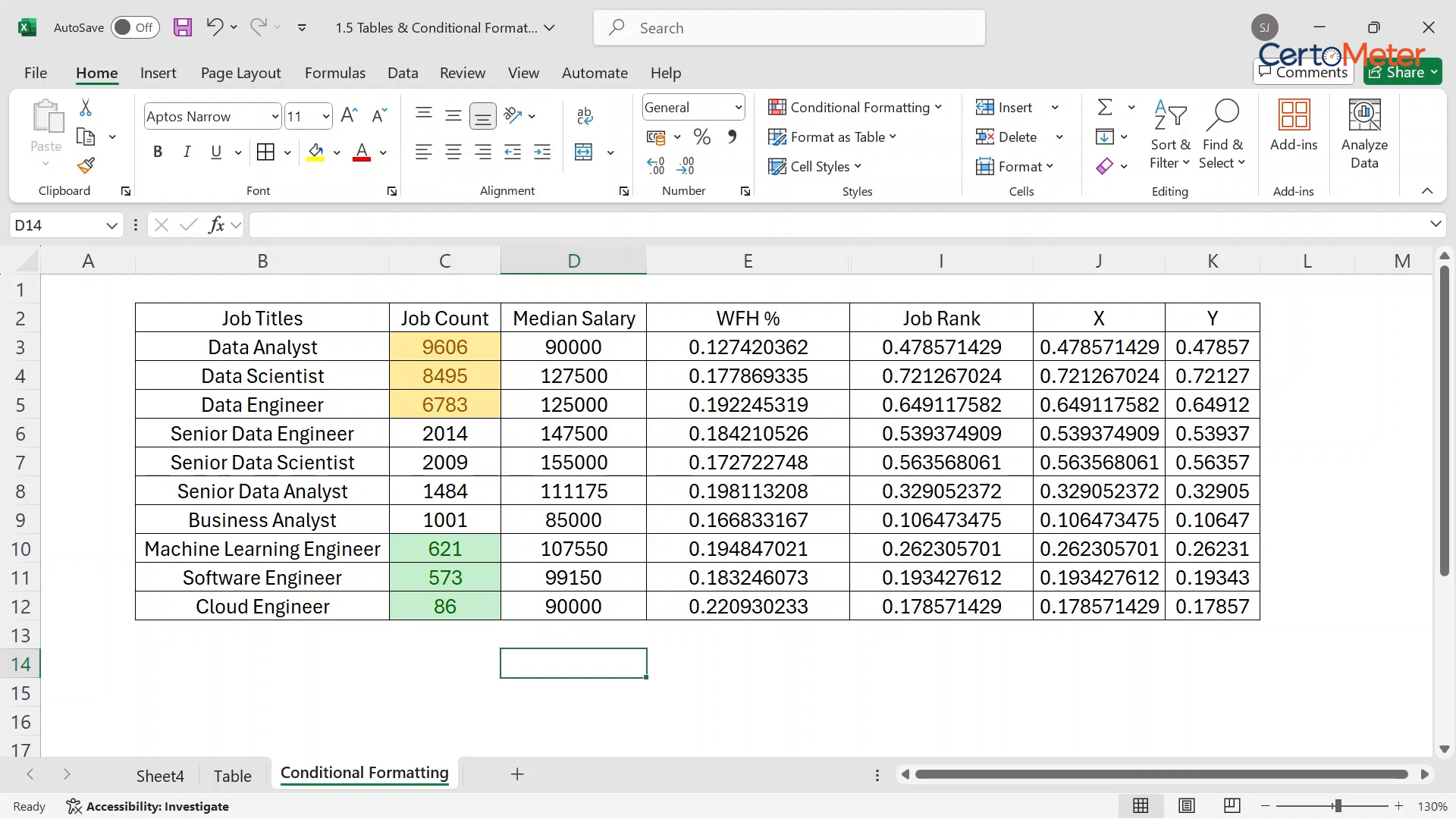
- Highlight the top 30% of Median Salary values in D3:D12 using Light Red Fill
{"action": "left_click", "coordinate": [859, 107]}
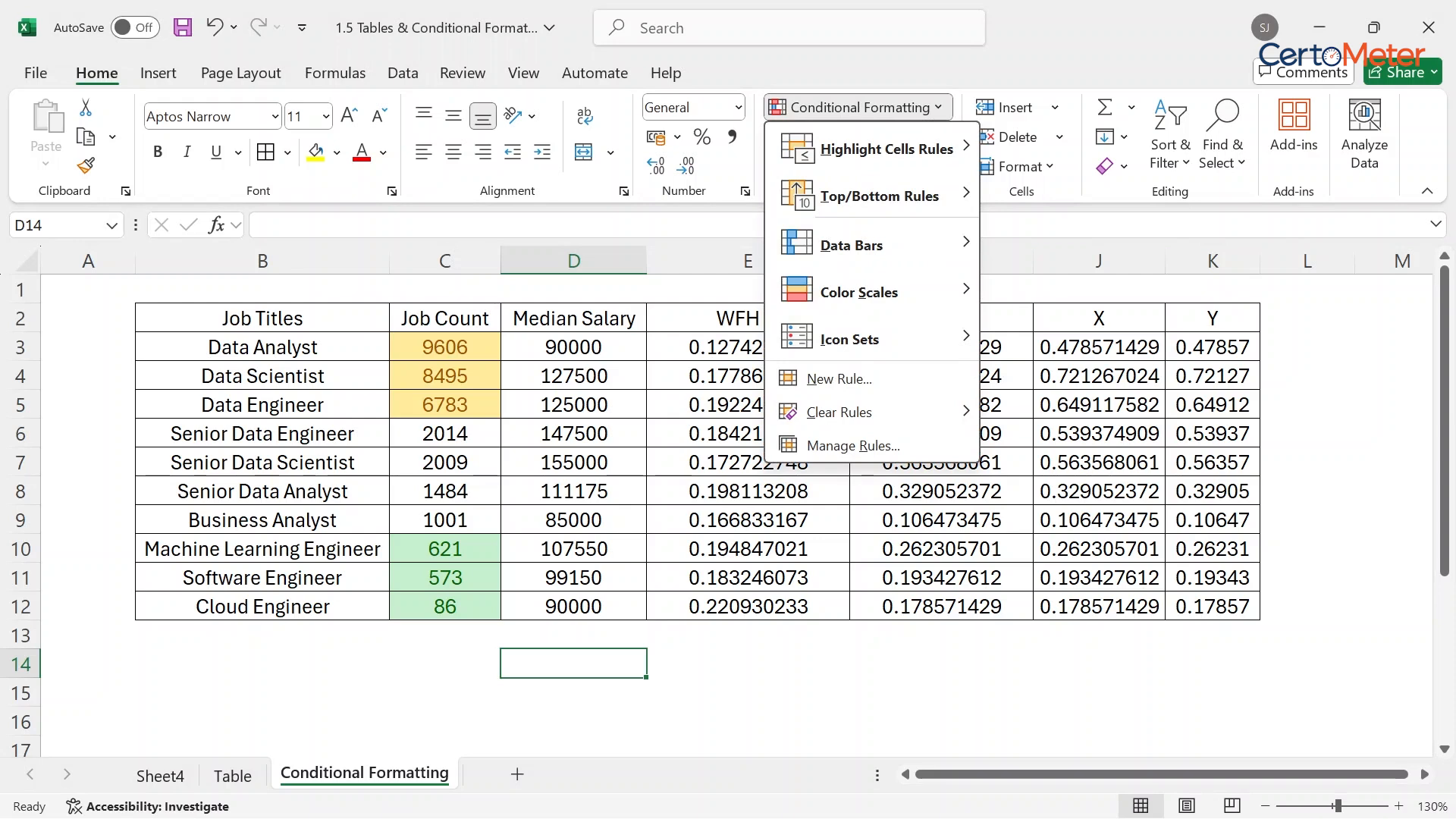
{"action": "key", "text": "Escape"}
{"action": "left_click_drag", "start_coordinate": [574, 347], "coordinate": [574, 607]}
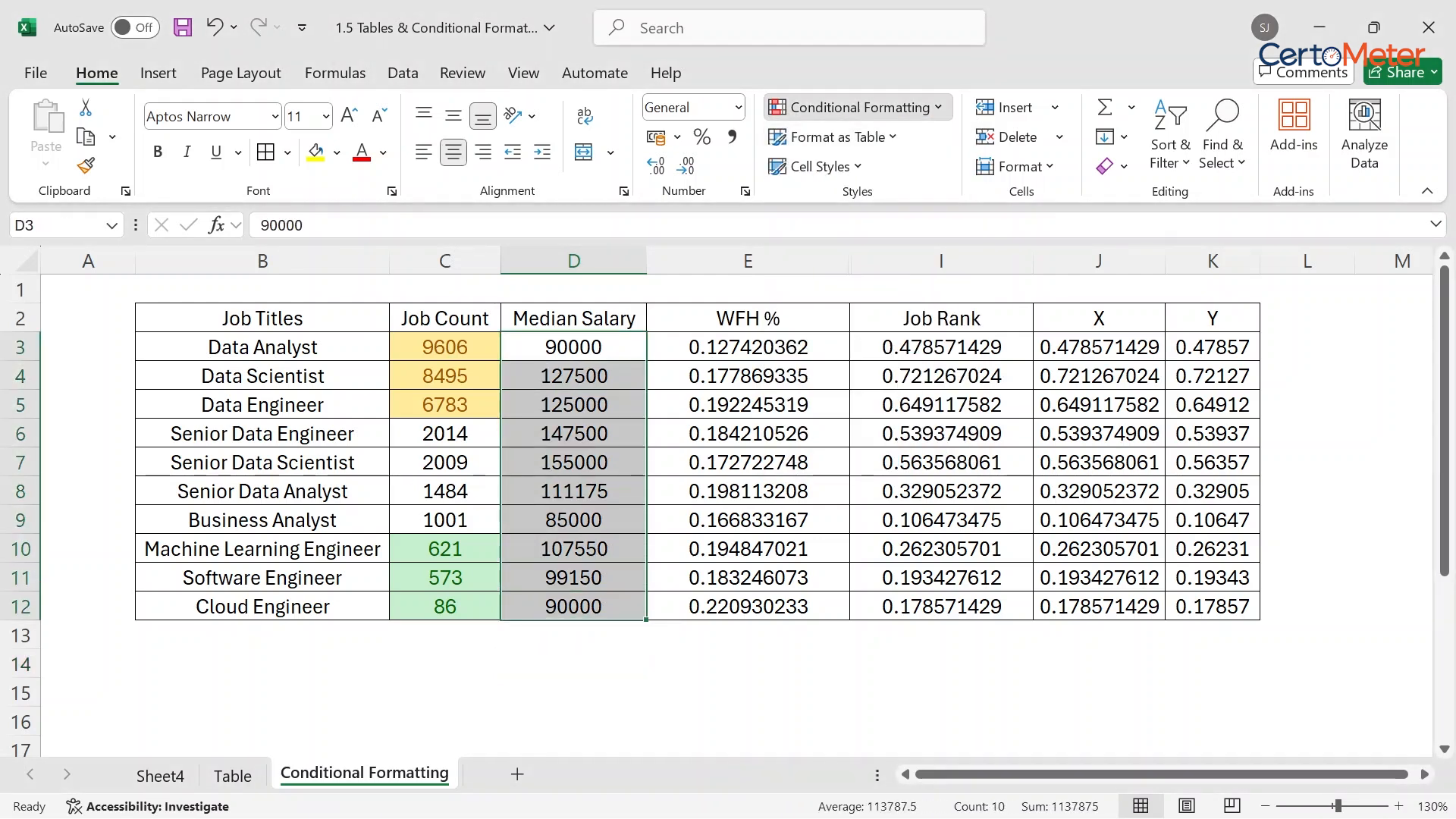
{"action": "left_click", "coordinate": [858, 108]}
{"action": "mouse_move", "coordinate": [880, 195]}
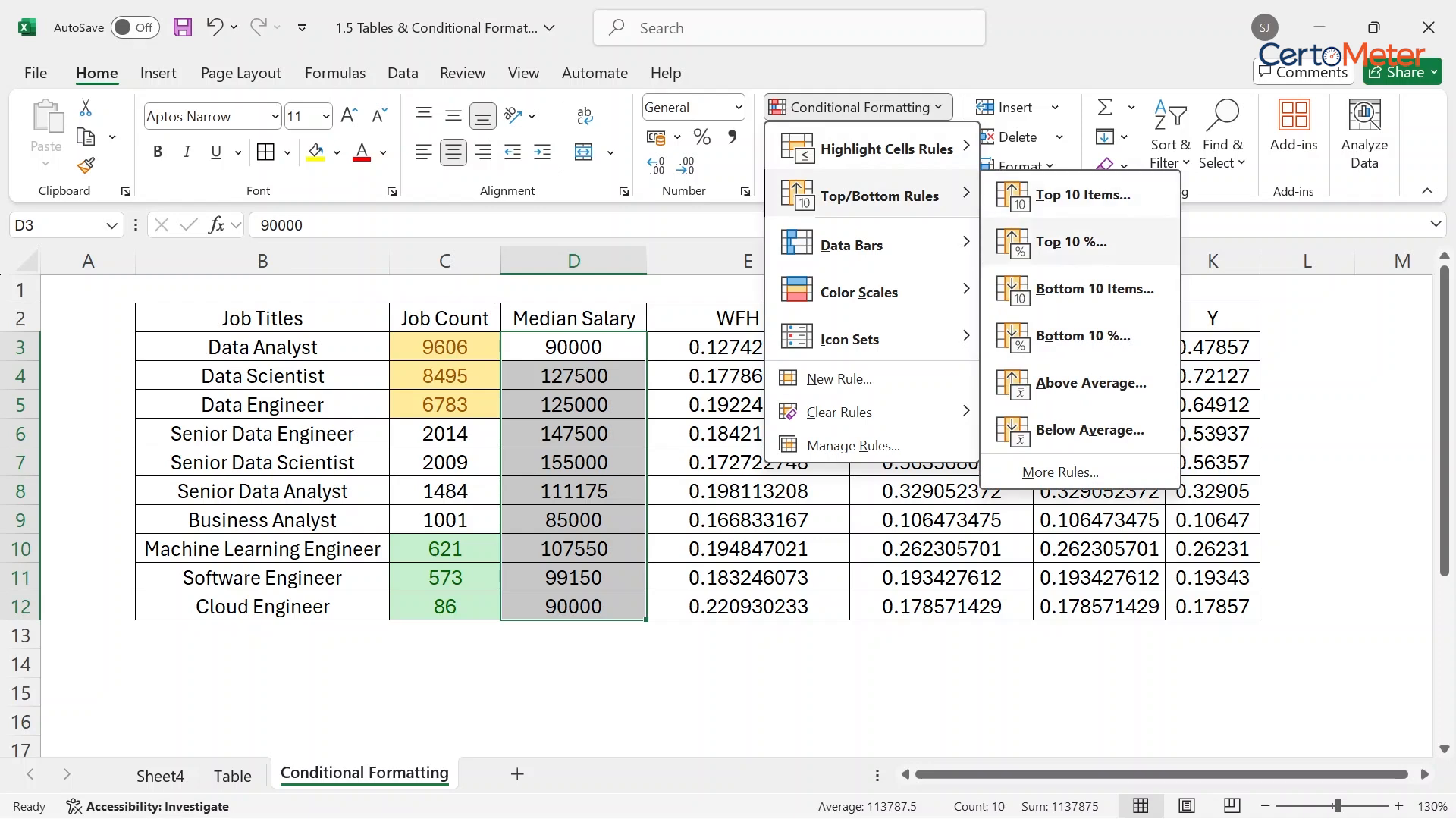
{"action": "left_click", "coordinate": [1070, 242]}
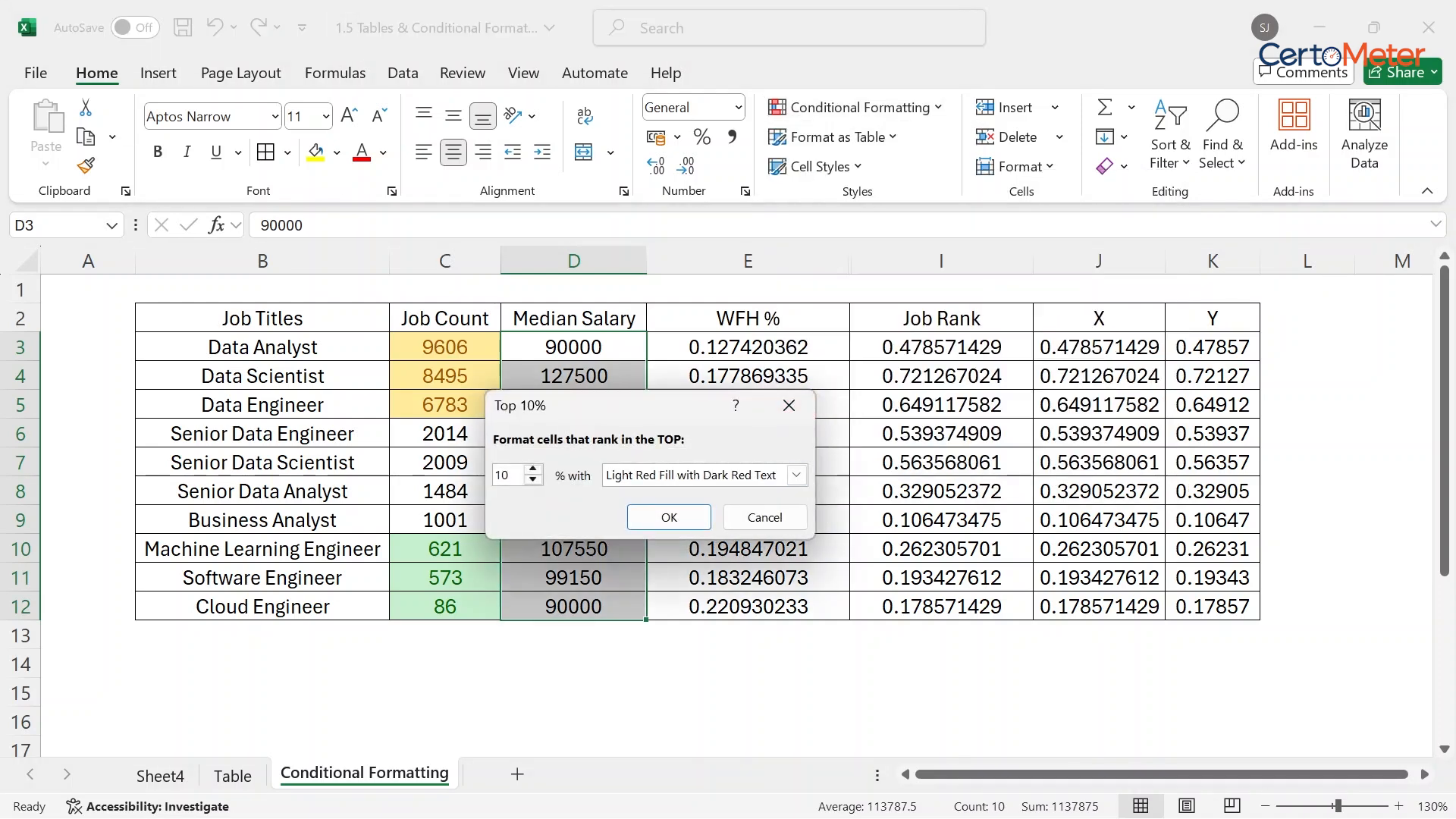
{"action": "key", "text": "Delete"}
{"action": "type", "text": "3"}
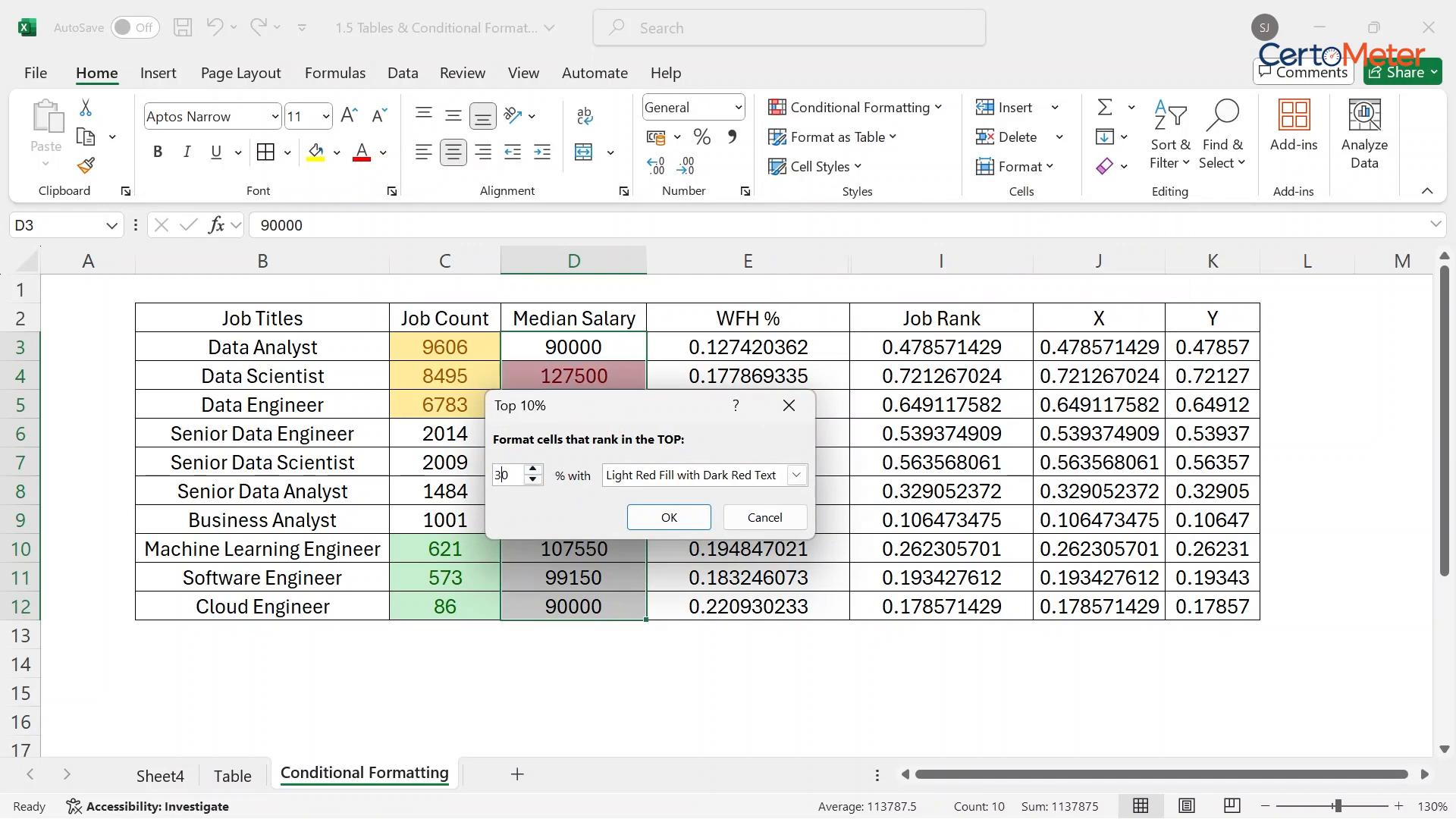
{"action": "left_click", "coordinate": [796, 474]}
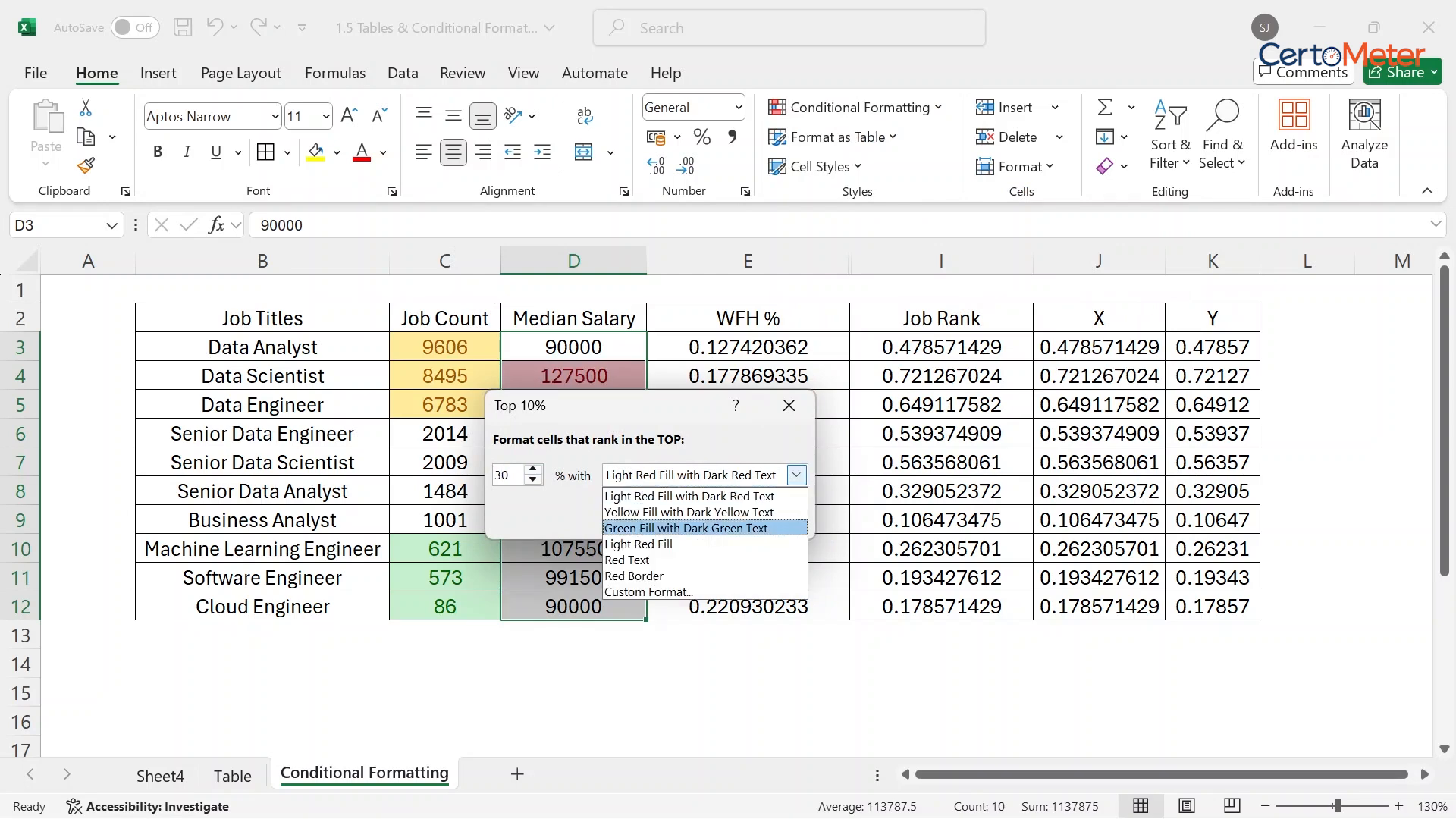
{"action": "left_click", "coordinate": [638, 544]}
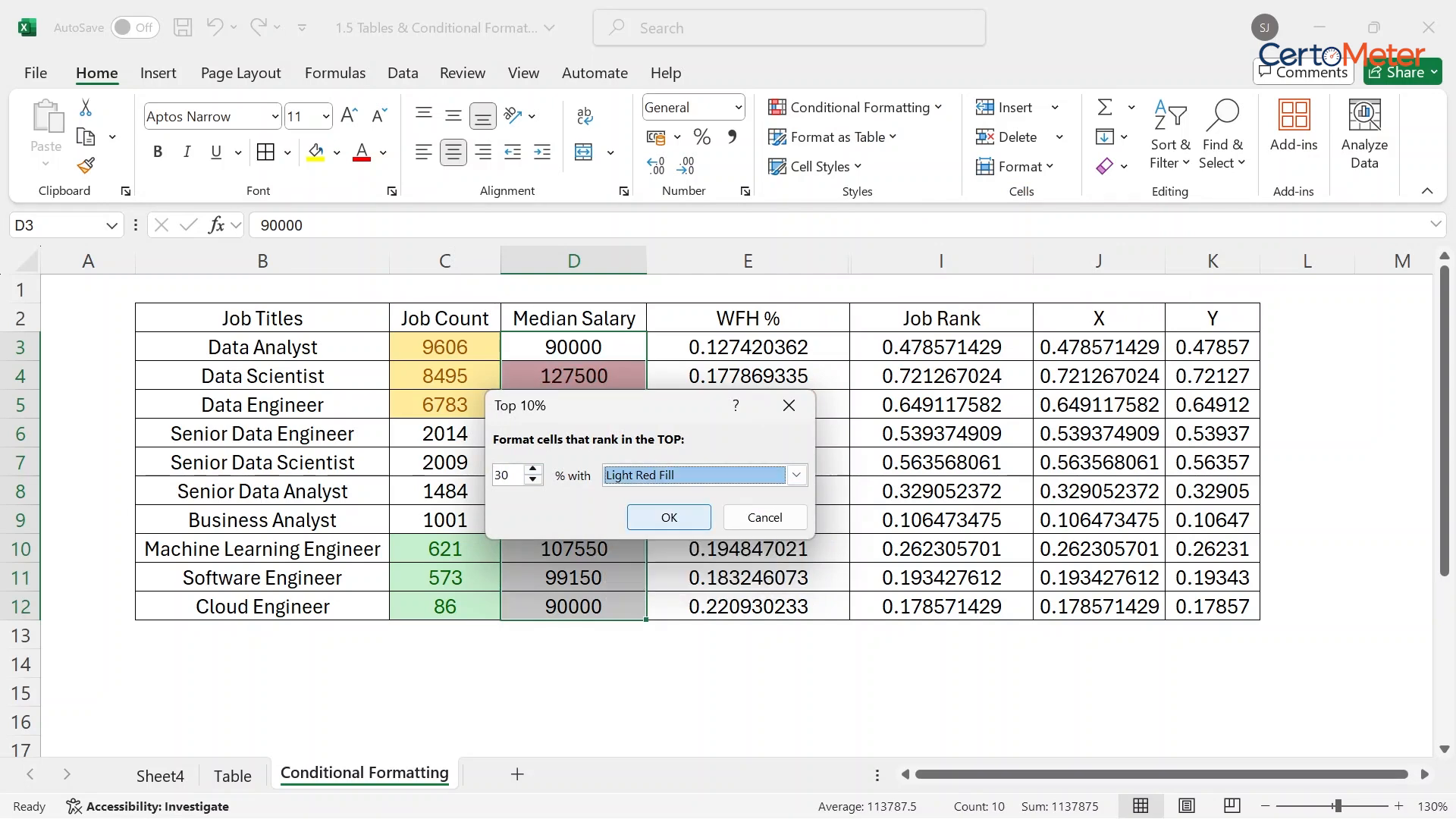
{"action": "left_click", "coordinate": [663, 513]}
{"action": "left_click", "coordinate": [941, 663]}
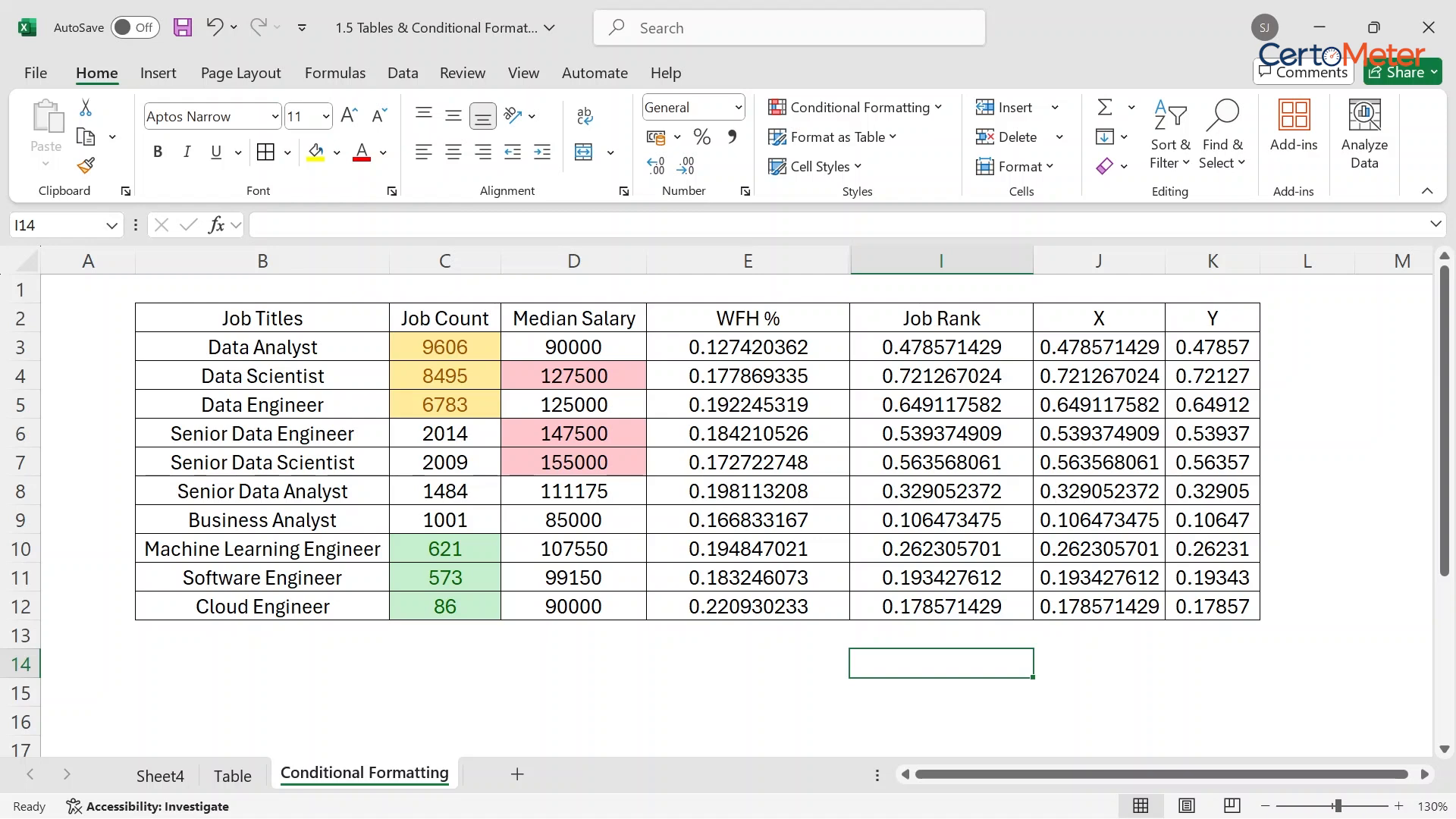
- Add a new formatting rule to empty cell I14 for values ranking in the top 30% of the selected range, leaving its format unset
{"action": "left_click", "coordinate": [854, 107]}
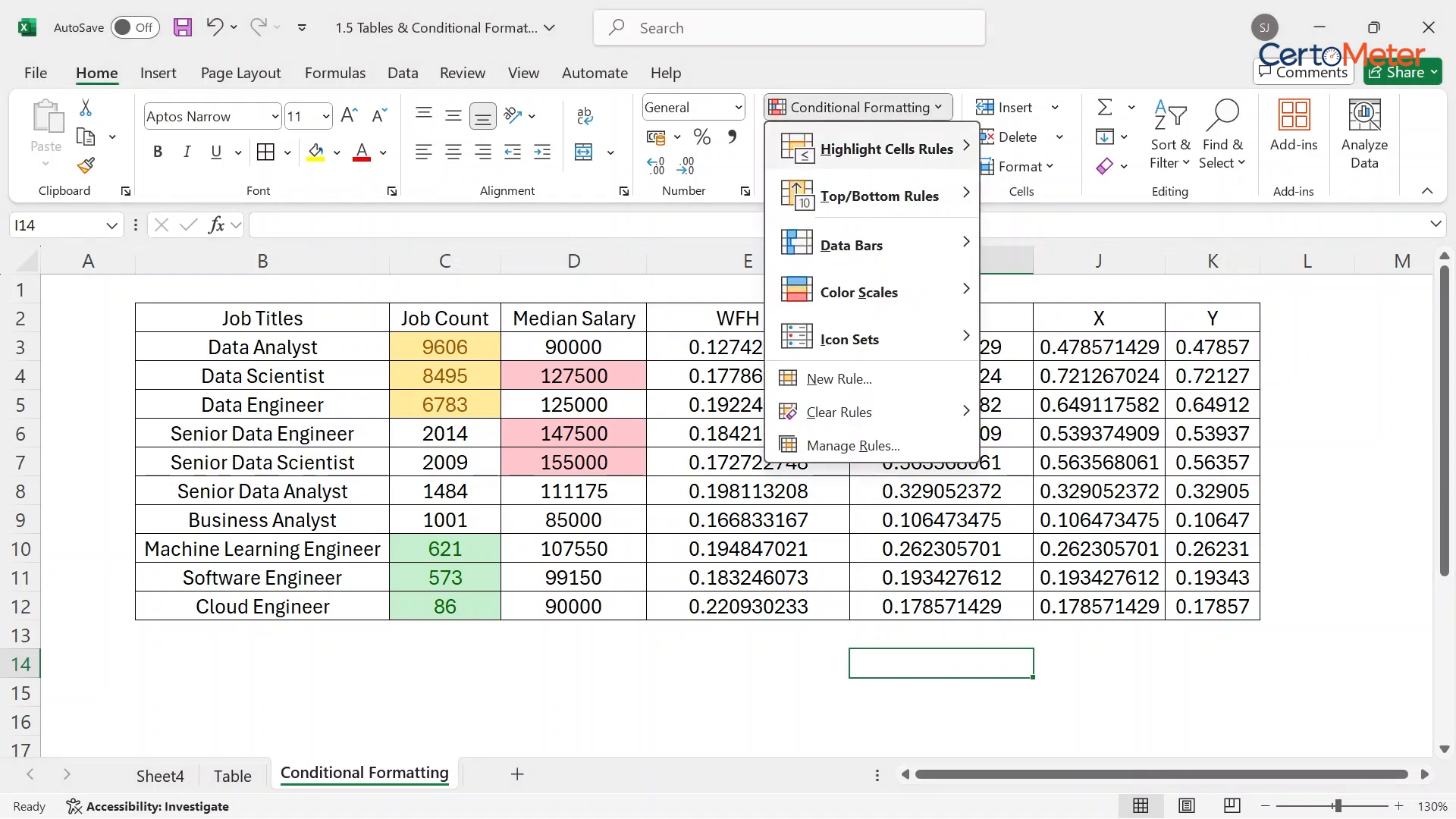
{"action": "mouse_move", "coordinate": [879, 195]}
{"action": "left_click", "coordinate": [1060, 472]}
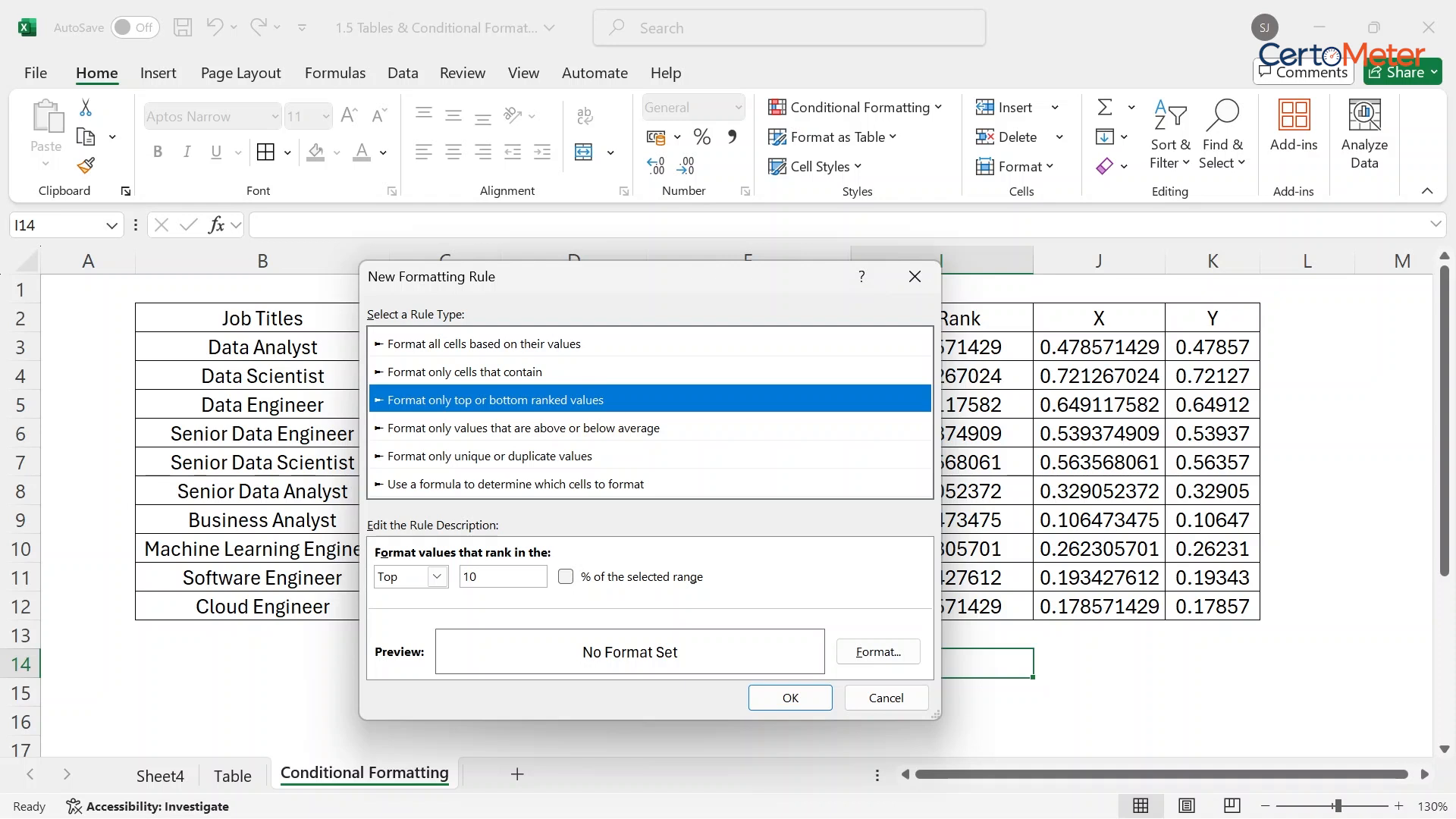
{"action": "left_click", "coordinate": [489, 577]}
{"action": "key", "text": "BackSpace"}
{"action": "key", "text": "BackSpace"}
{"action": "type", "text": "34"}
{"action": "key", "text": "BackSpace"}
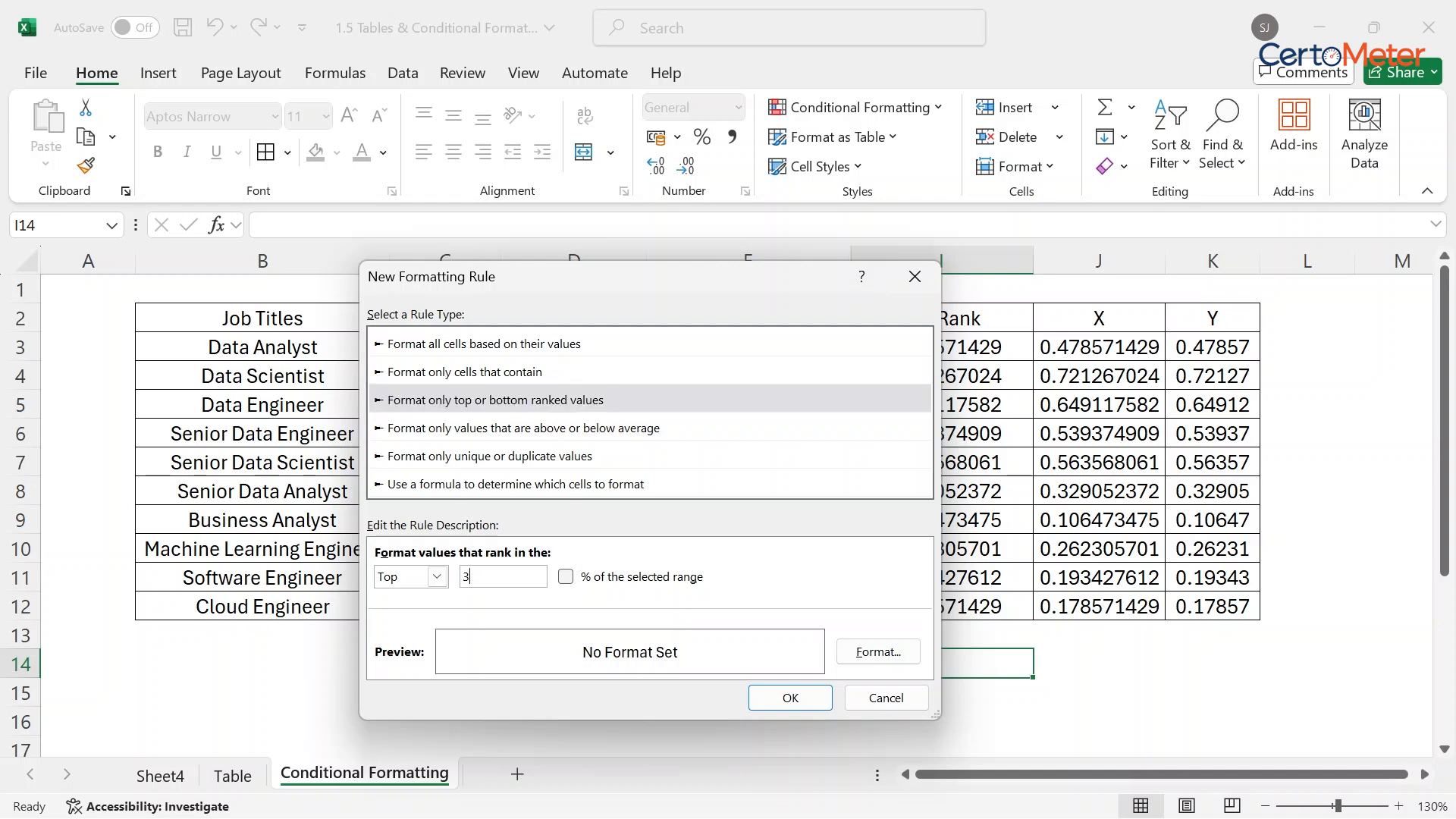
{"action": "type", "text": "40"}
{"action": "left_click", "coordinate": [566, 576]}
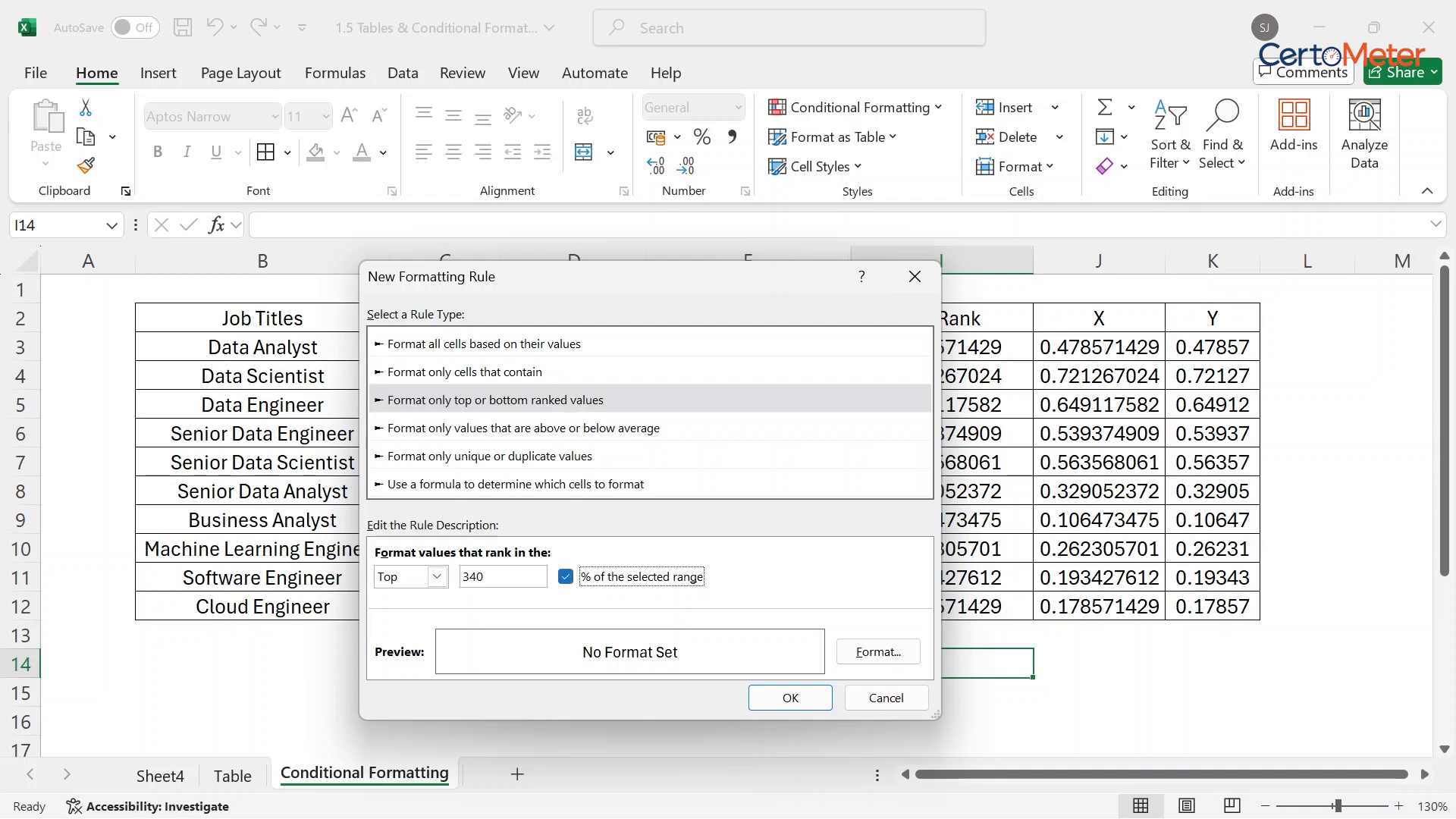
{"action": "left_click", "coordinate": [790, 698]}
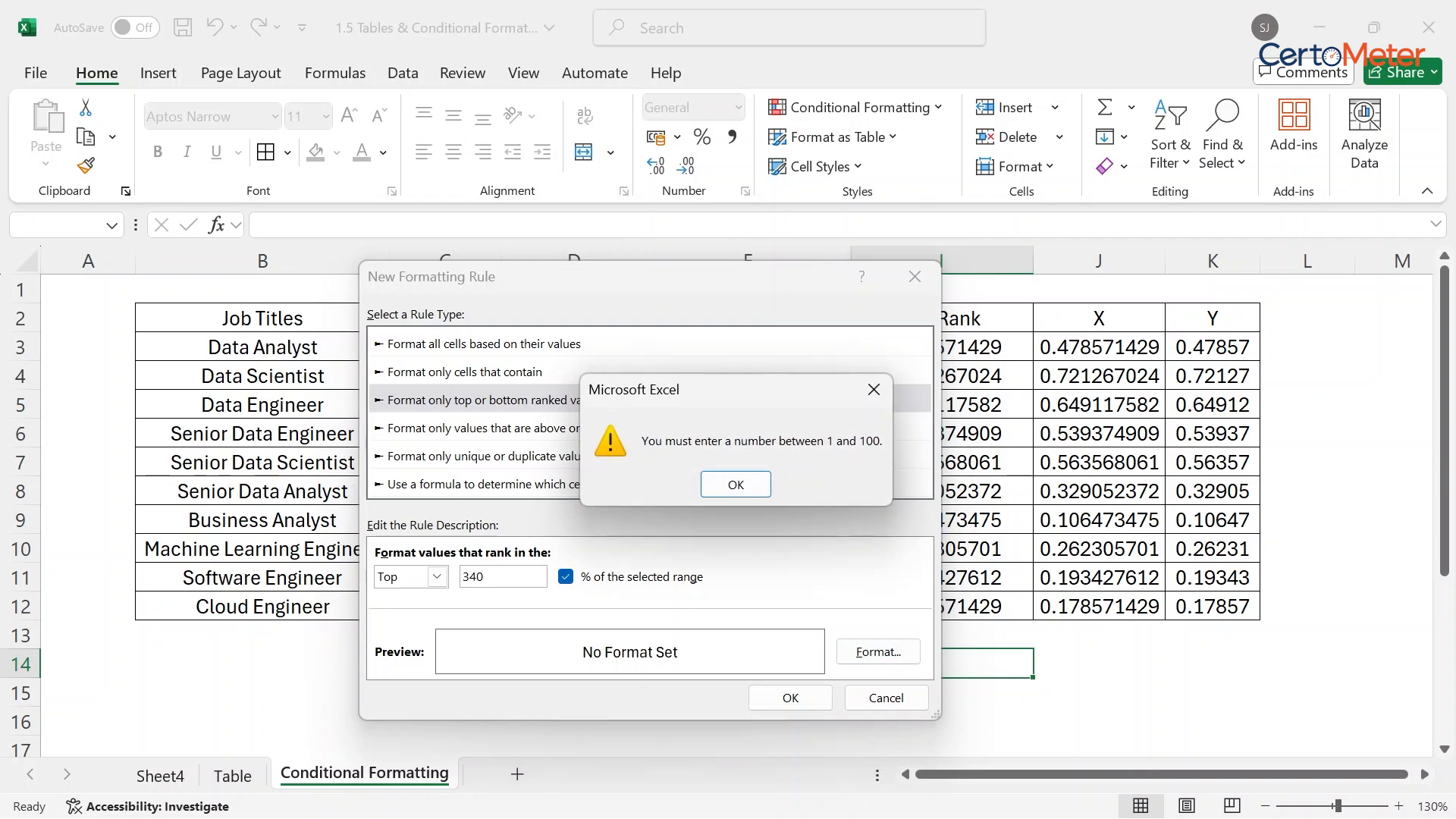
{"action": "left_click", "coordinate": [736, 483]}
{"action": "left_click", "coordinate": [477, 577]}
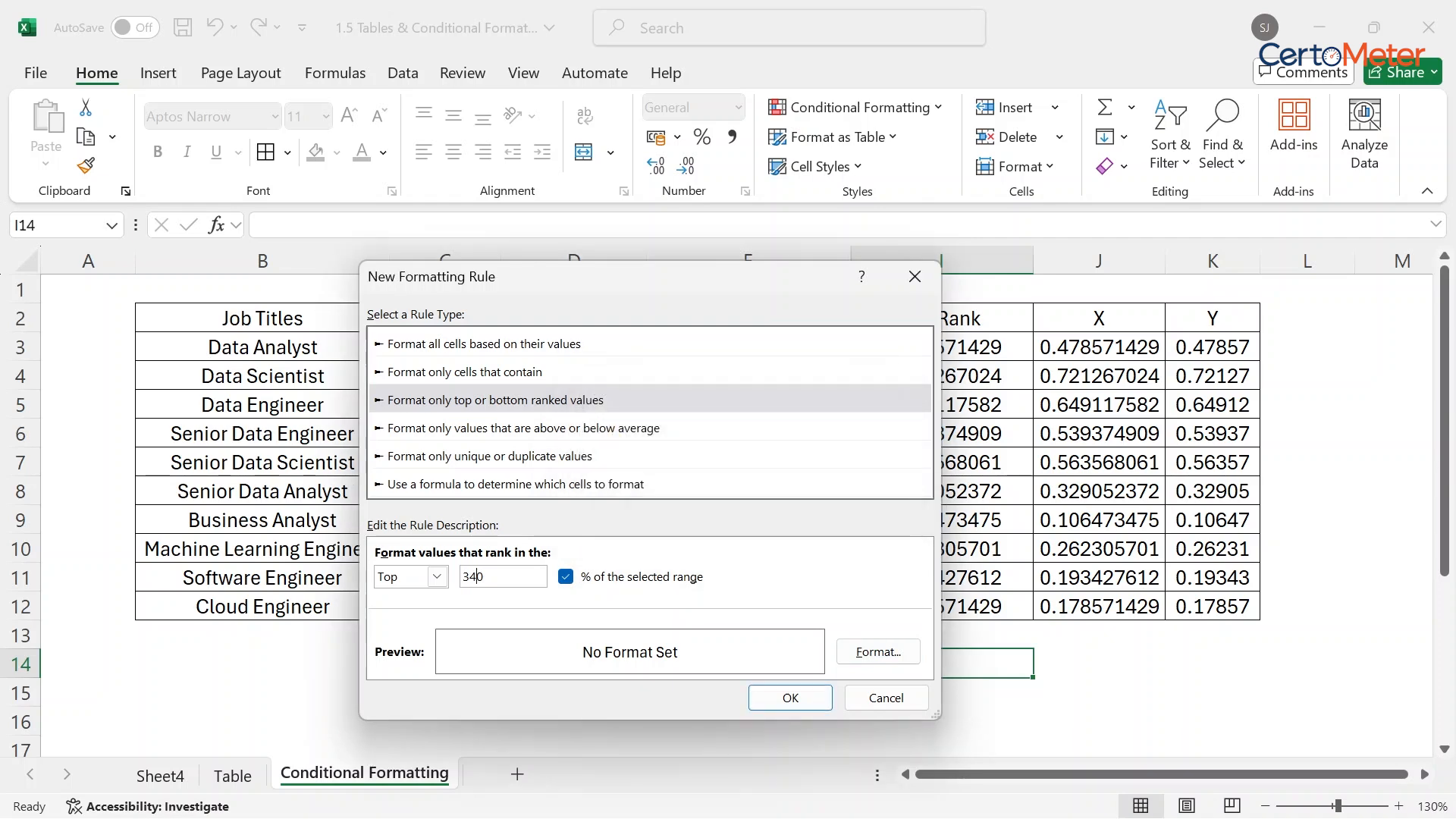
{"action": "key", "text": "BackSpace"}
{"action": "left_click", "coordinate": [791, 698]}
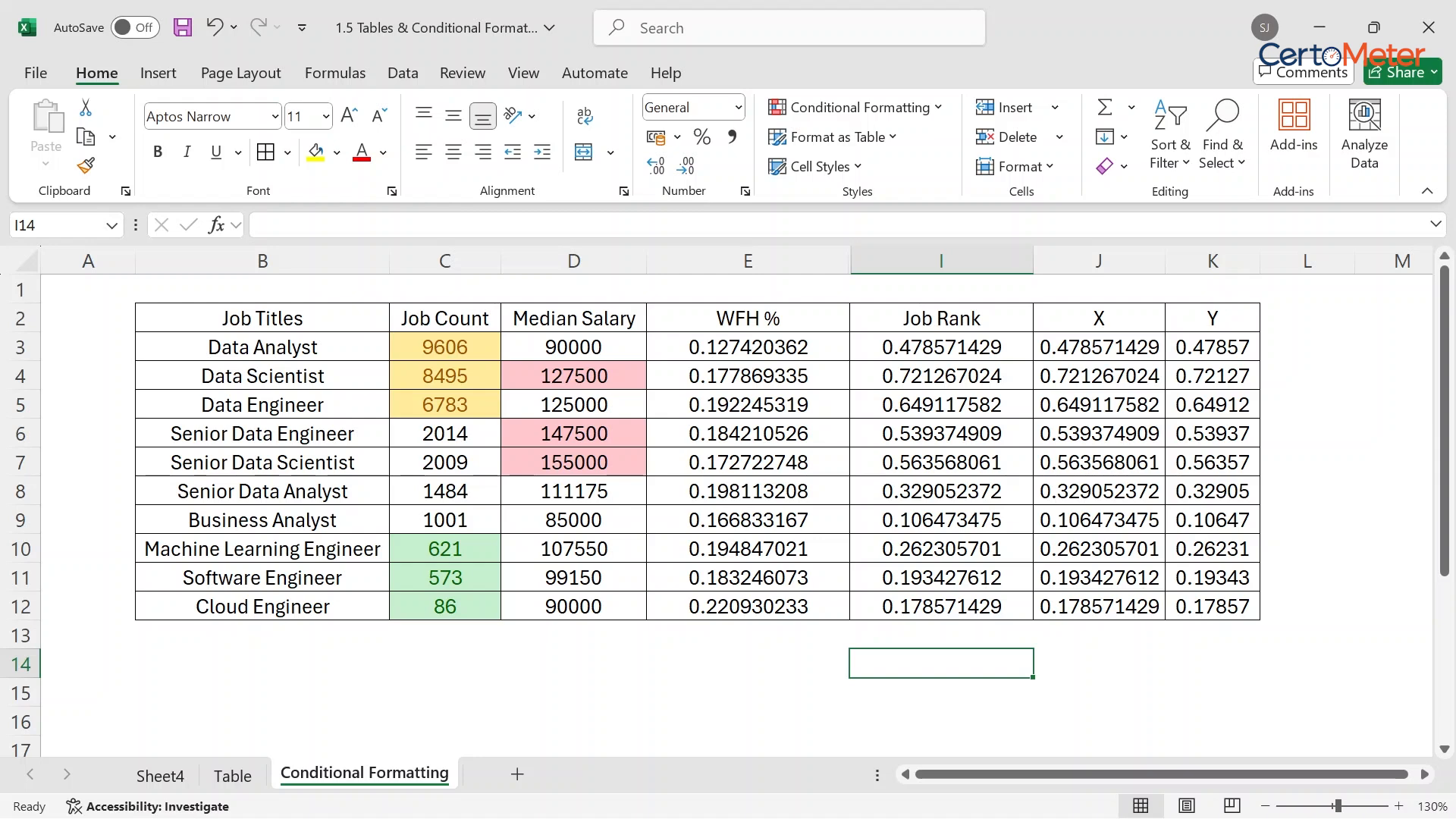
{"action": "left_click", "coordinate": [855, 106]}
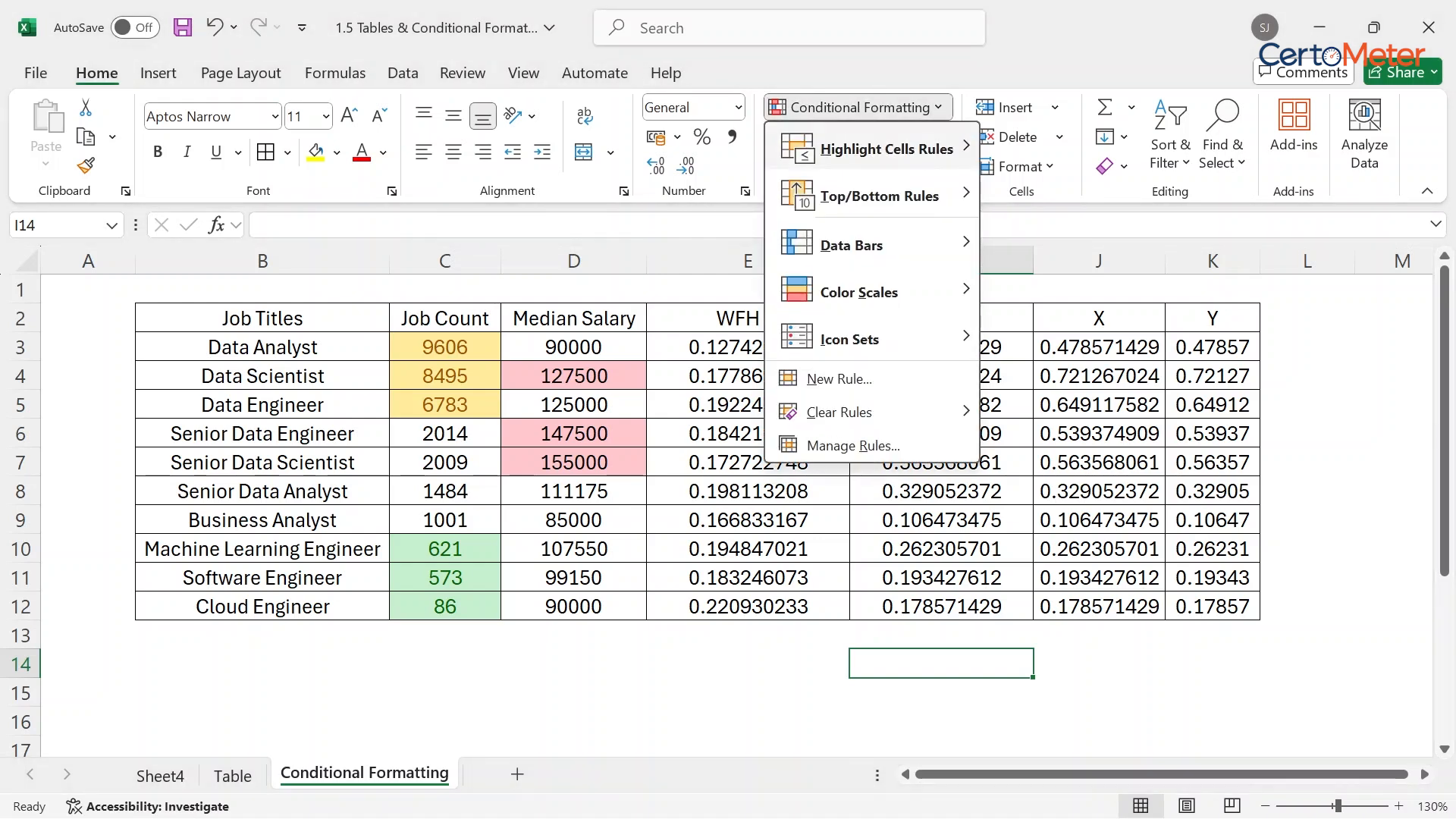
{"action": "mouse_move", "coordinate": [887, 148]}
{"action": "left_click", "coordinate": [1060, 472]}
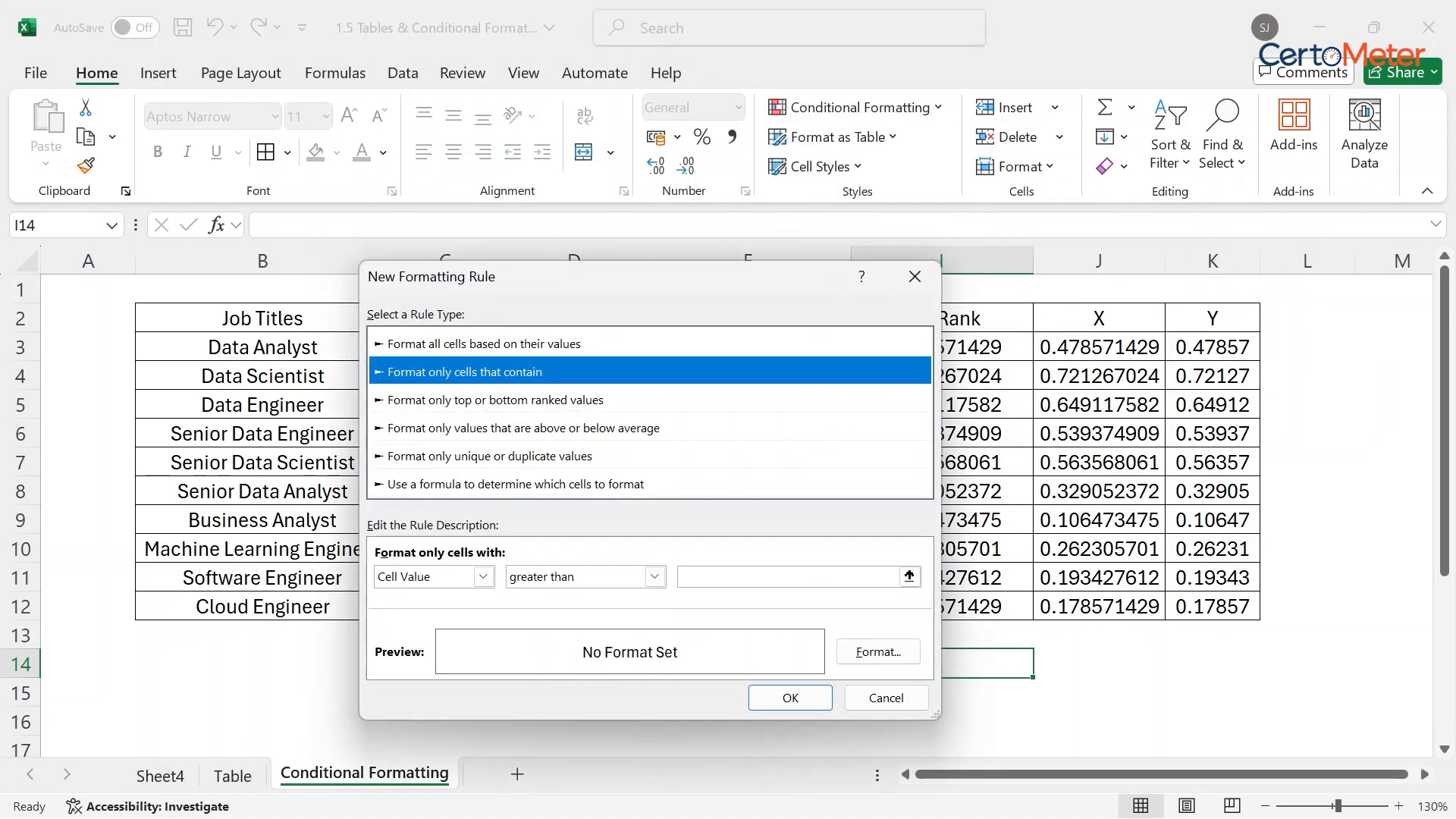
{"action": "left_click", "coordinate": [484, 344]}
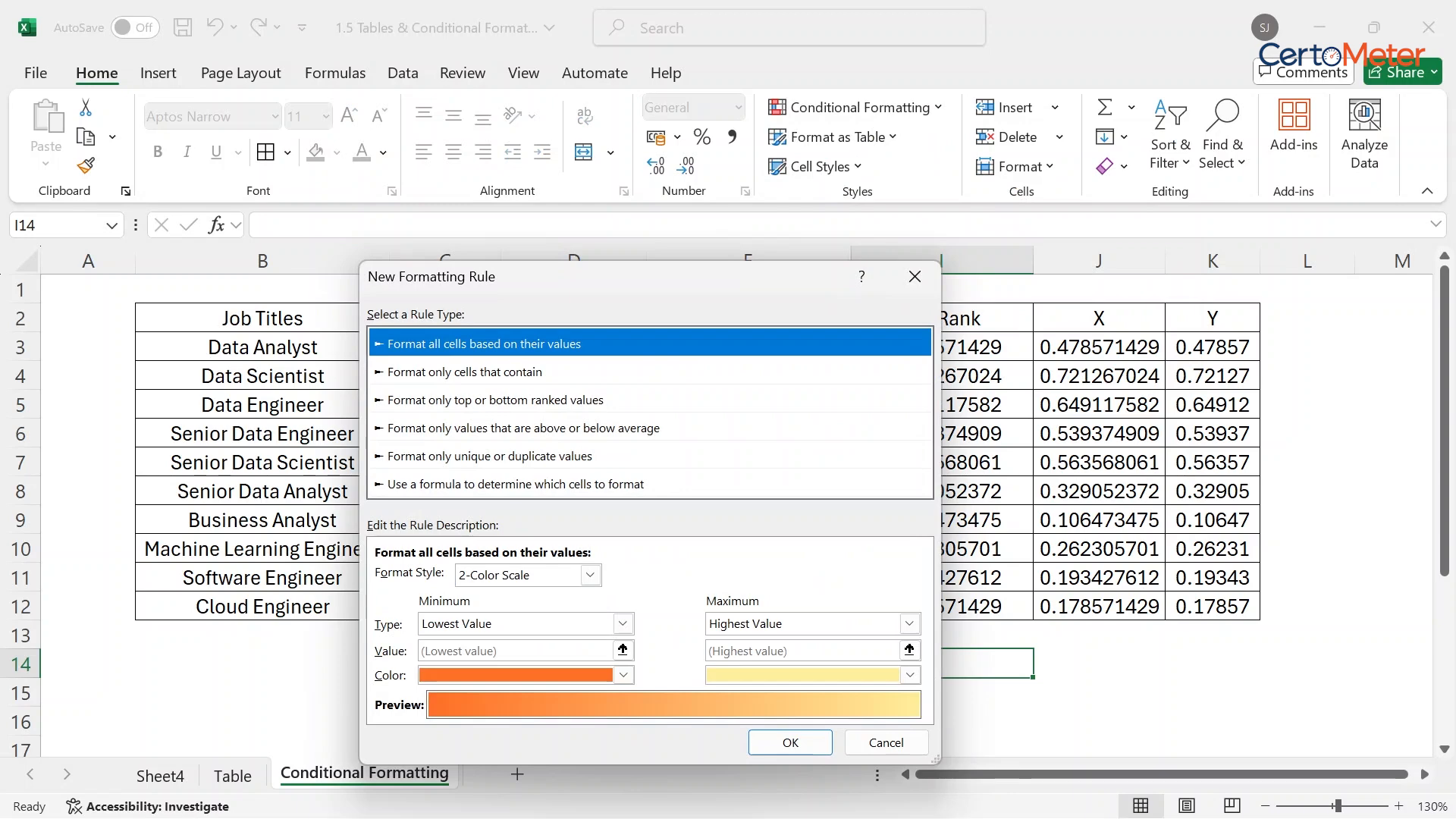
{"action": "left_click", "coordinate": [495, 400]}
{"action": "left_click", "coordinate": [524, 429]}
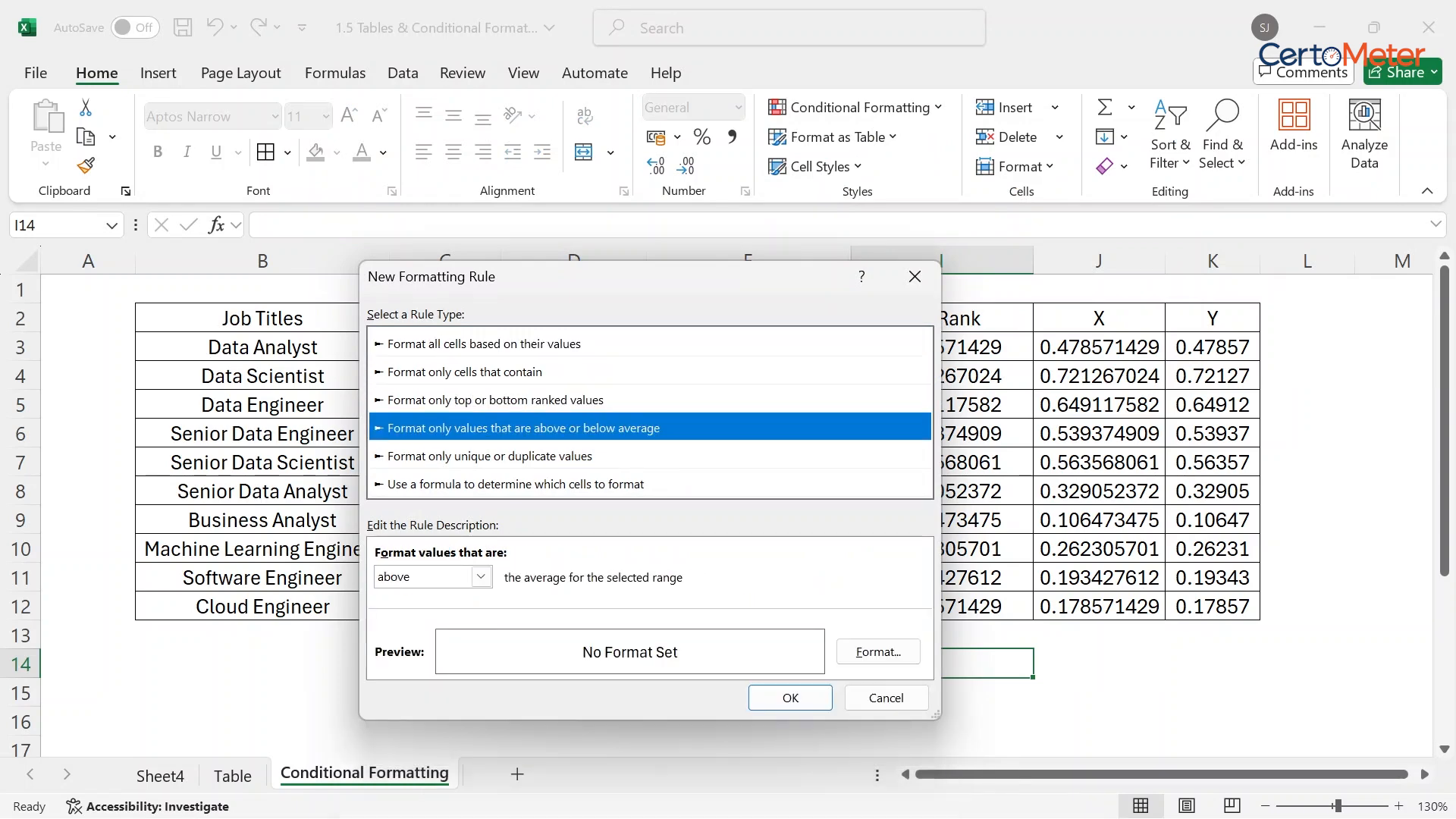
{"action": "left_click", "coordinate": [886, 697]}
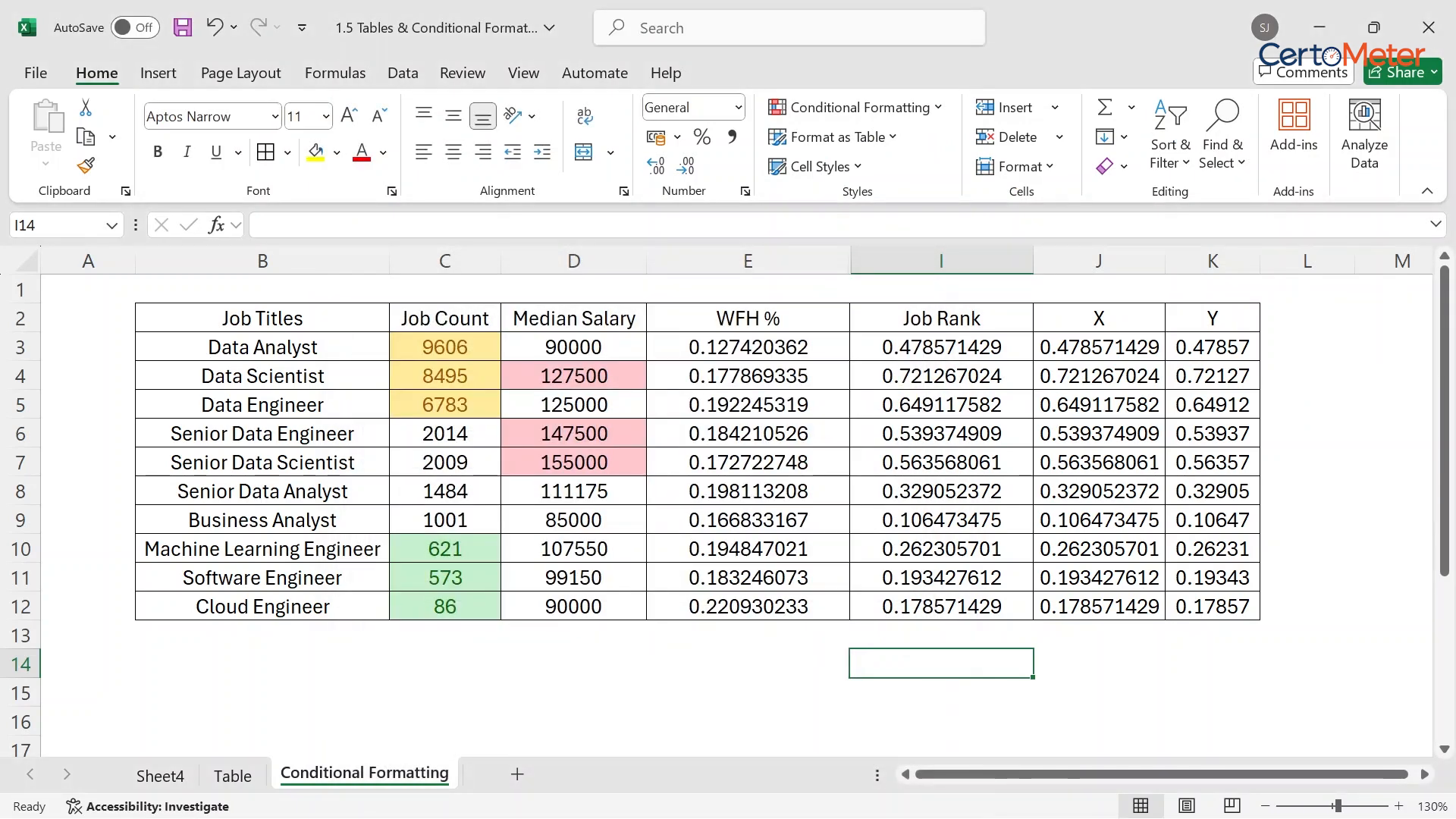
- Format the WFH % values in E3:E12 with solid light pink data bars, showing only the bars without the numbers
{"action": "left_click_drag", "start_coordinate": [748, 347], "coordinate": [748, 606]}
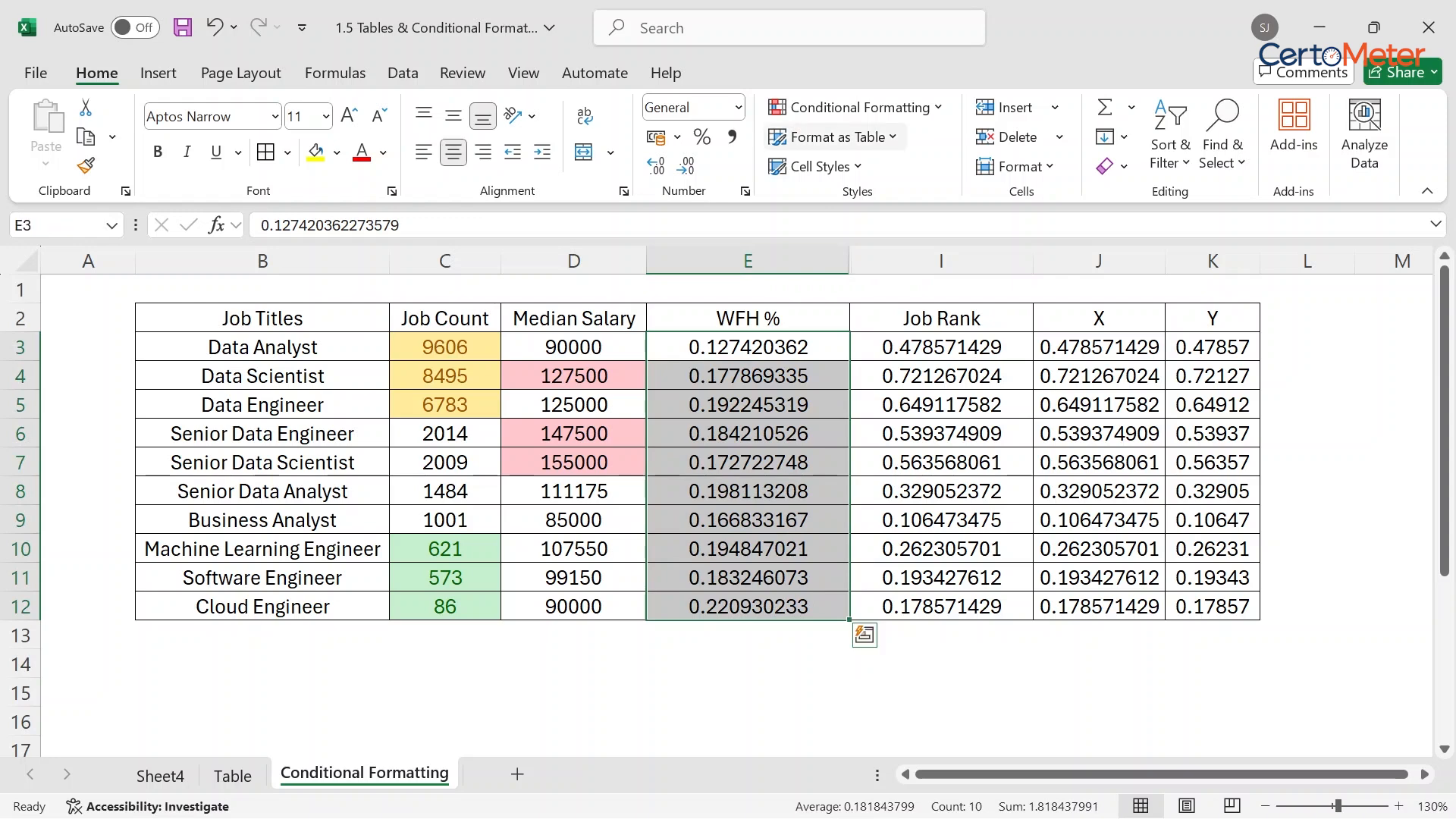
{"action": "left_click", "coordinate": [854, 107]}
{"action": "mouse_move", "coordinate": [852, 245]}
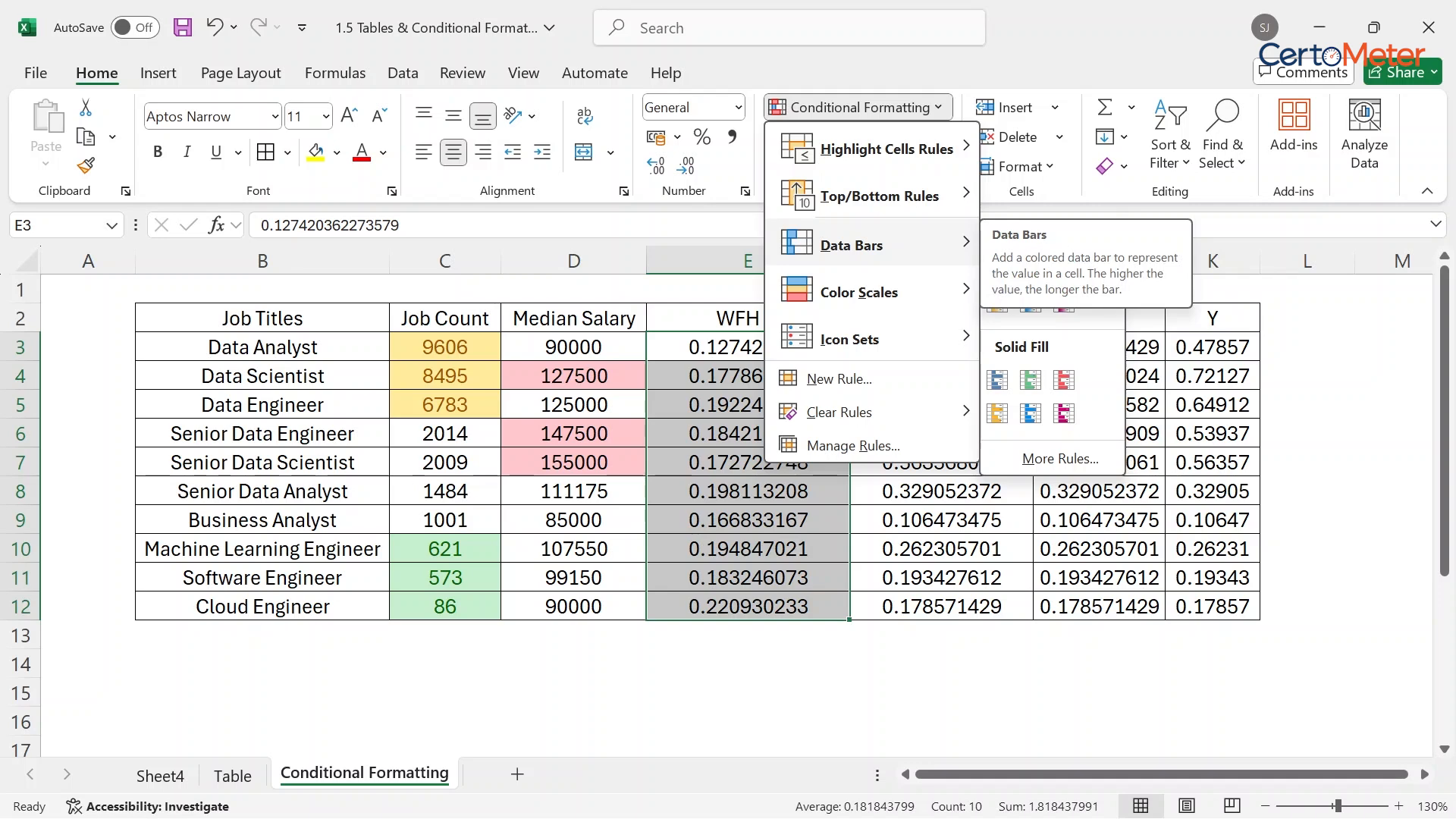
{"action": "left_click", "coordinate": [1060, 458]}
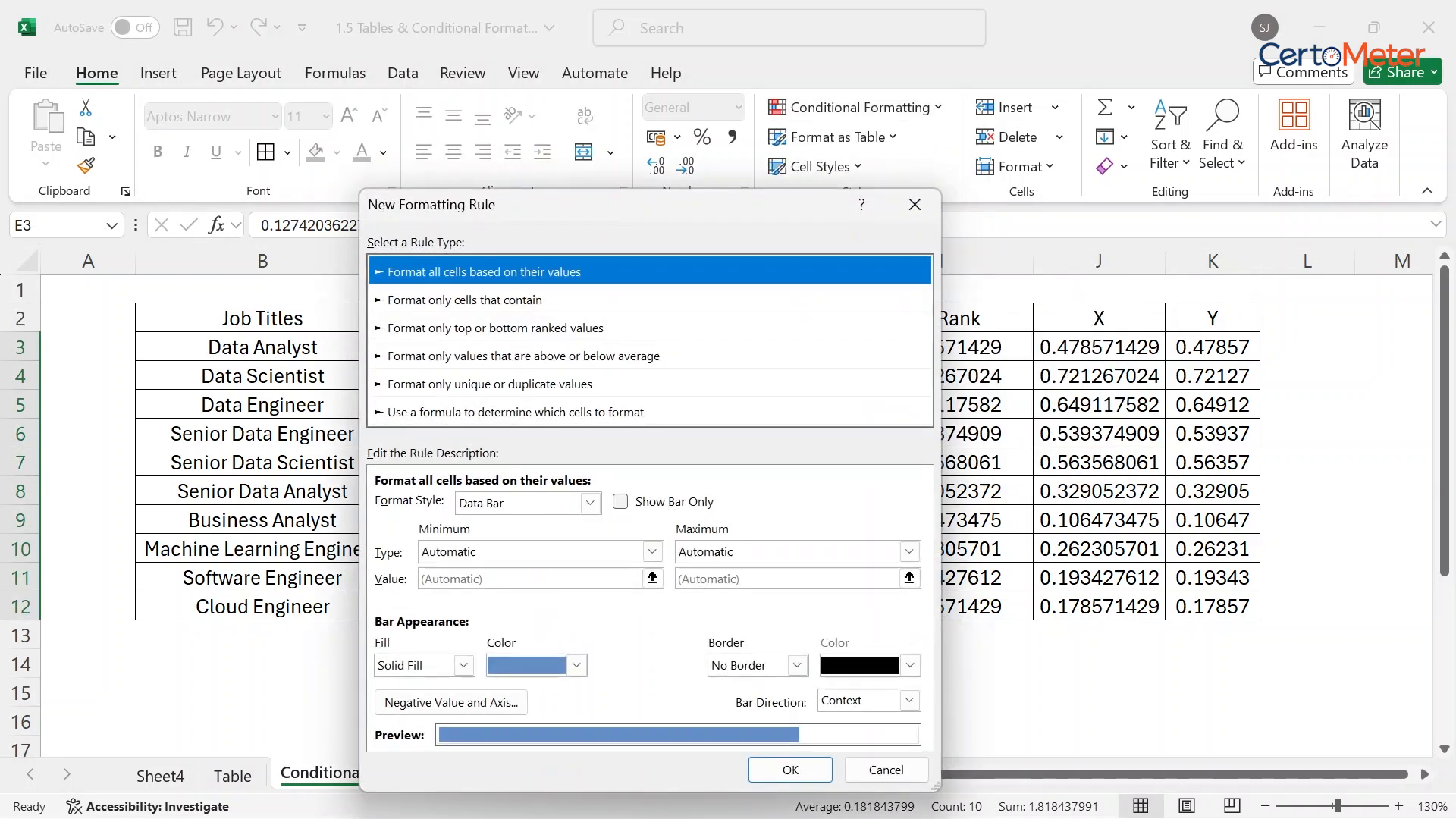
{"action": "left_click", "coordinate": [620, 501]}
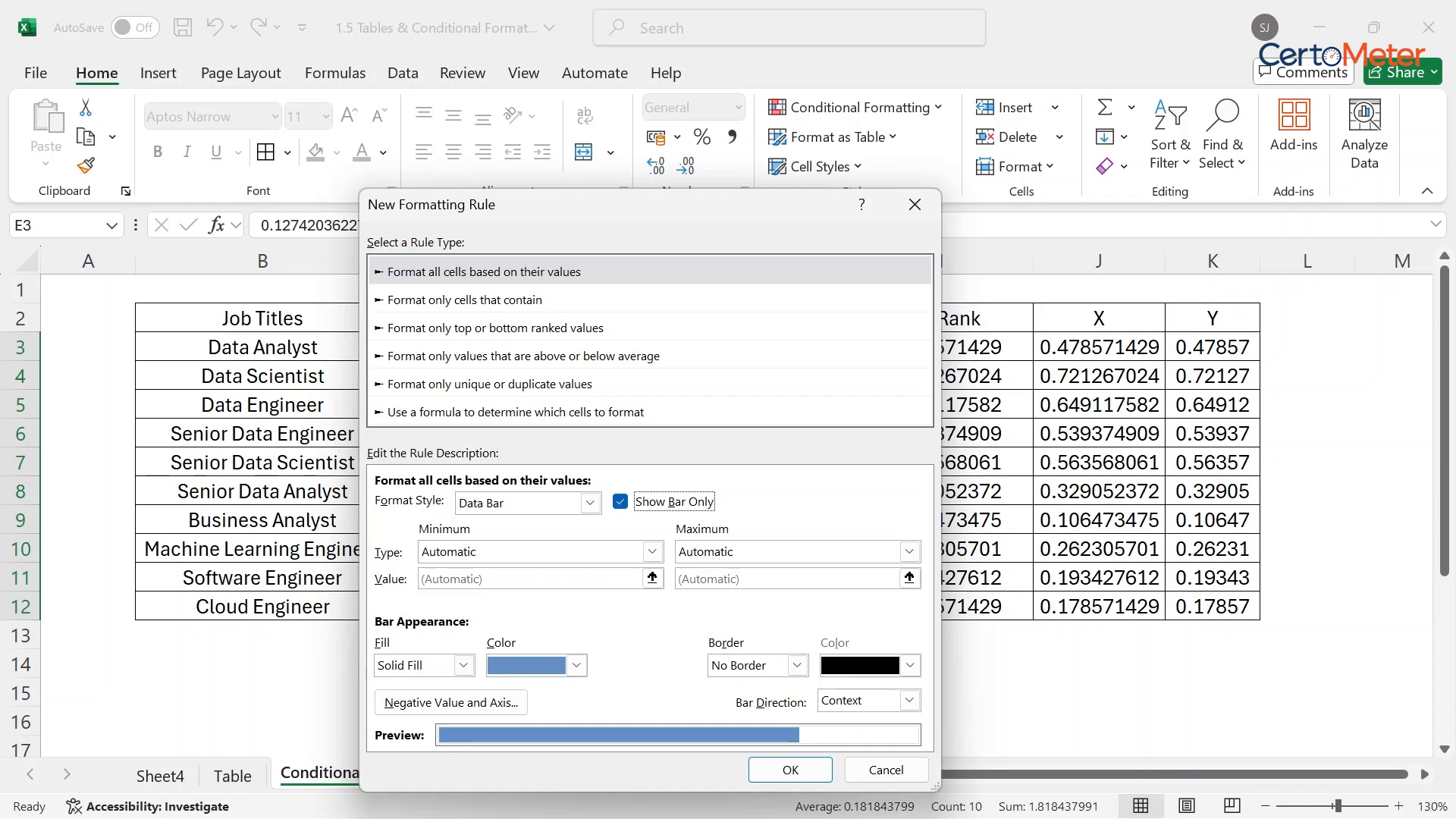
{"action": "left_click", "coordinate": [577, 665]}
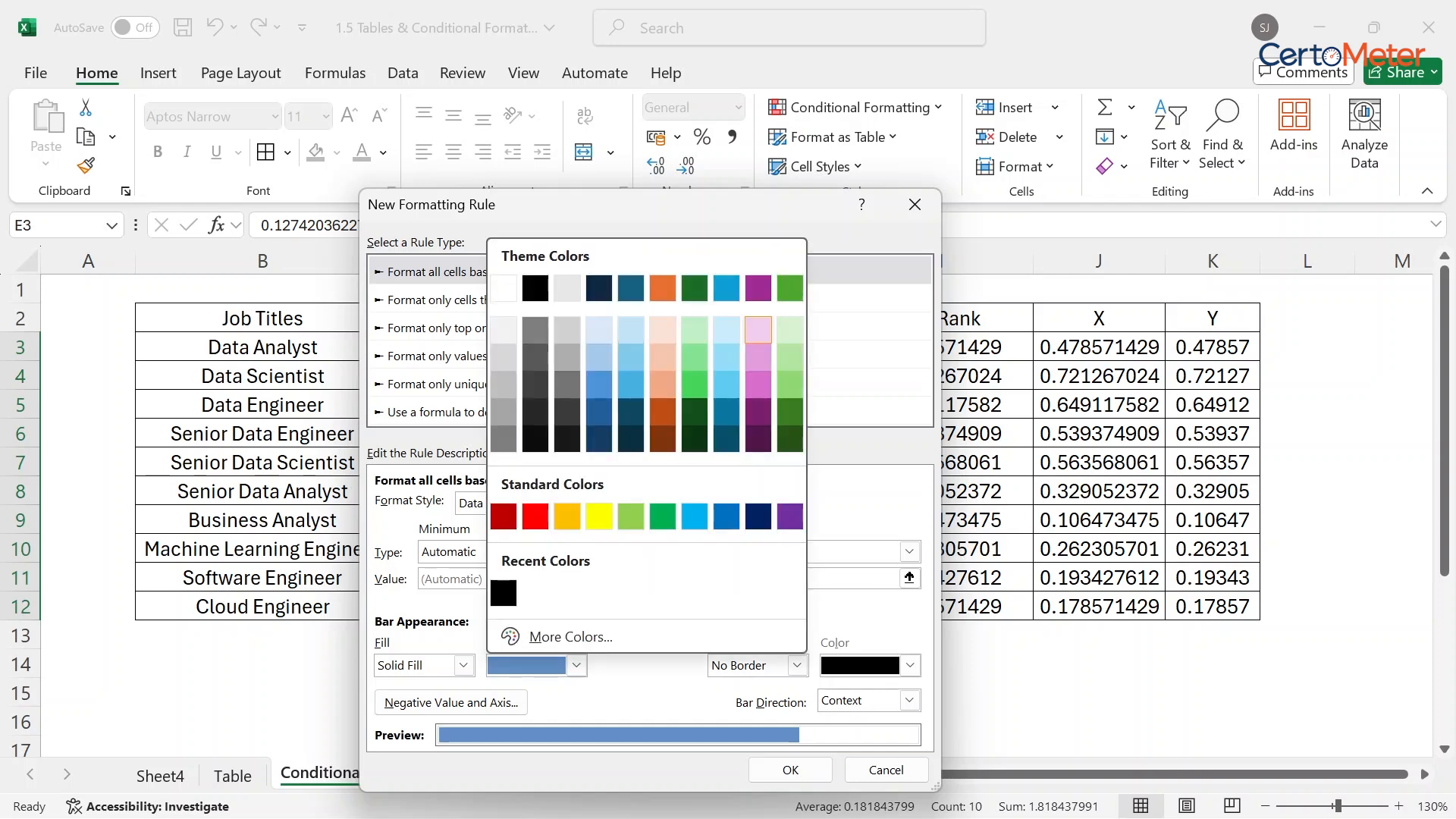
{"action": "left_click", "coordinate": [758, 329]}
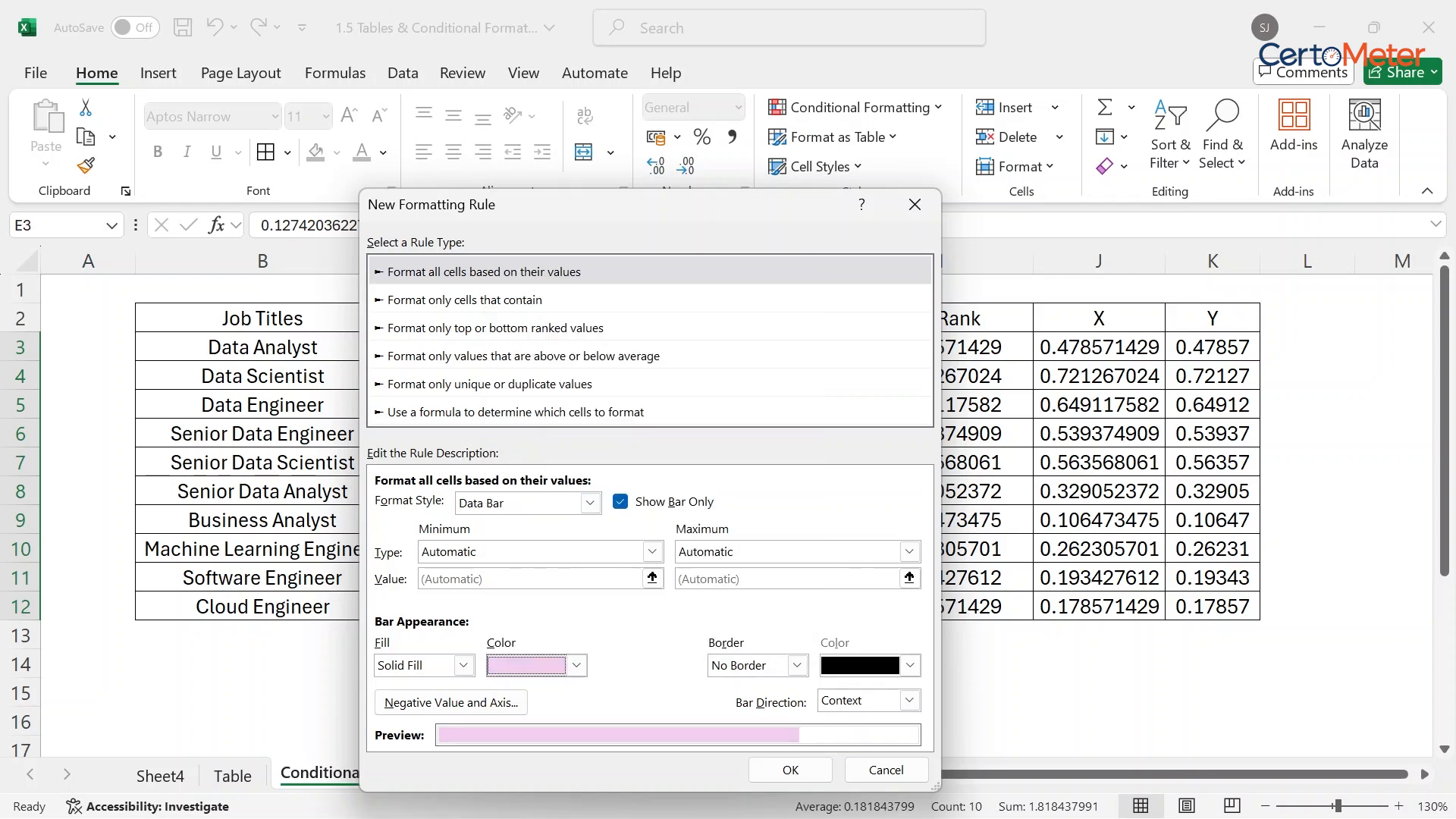
{"action": "left_click", "coordinate": [790, 770]}
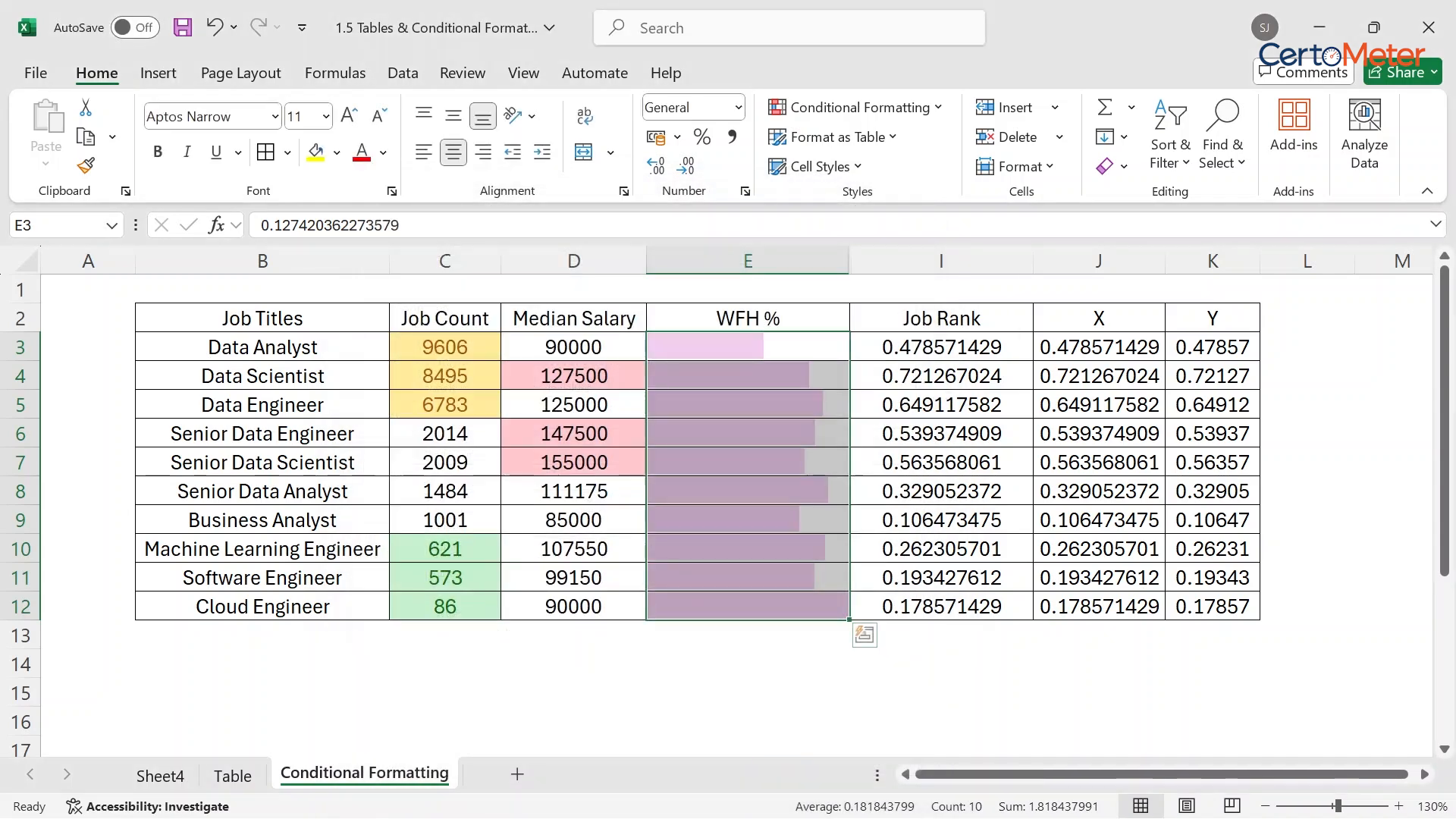
{"action": "left_click", "coordinate": [747, 693]}
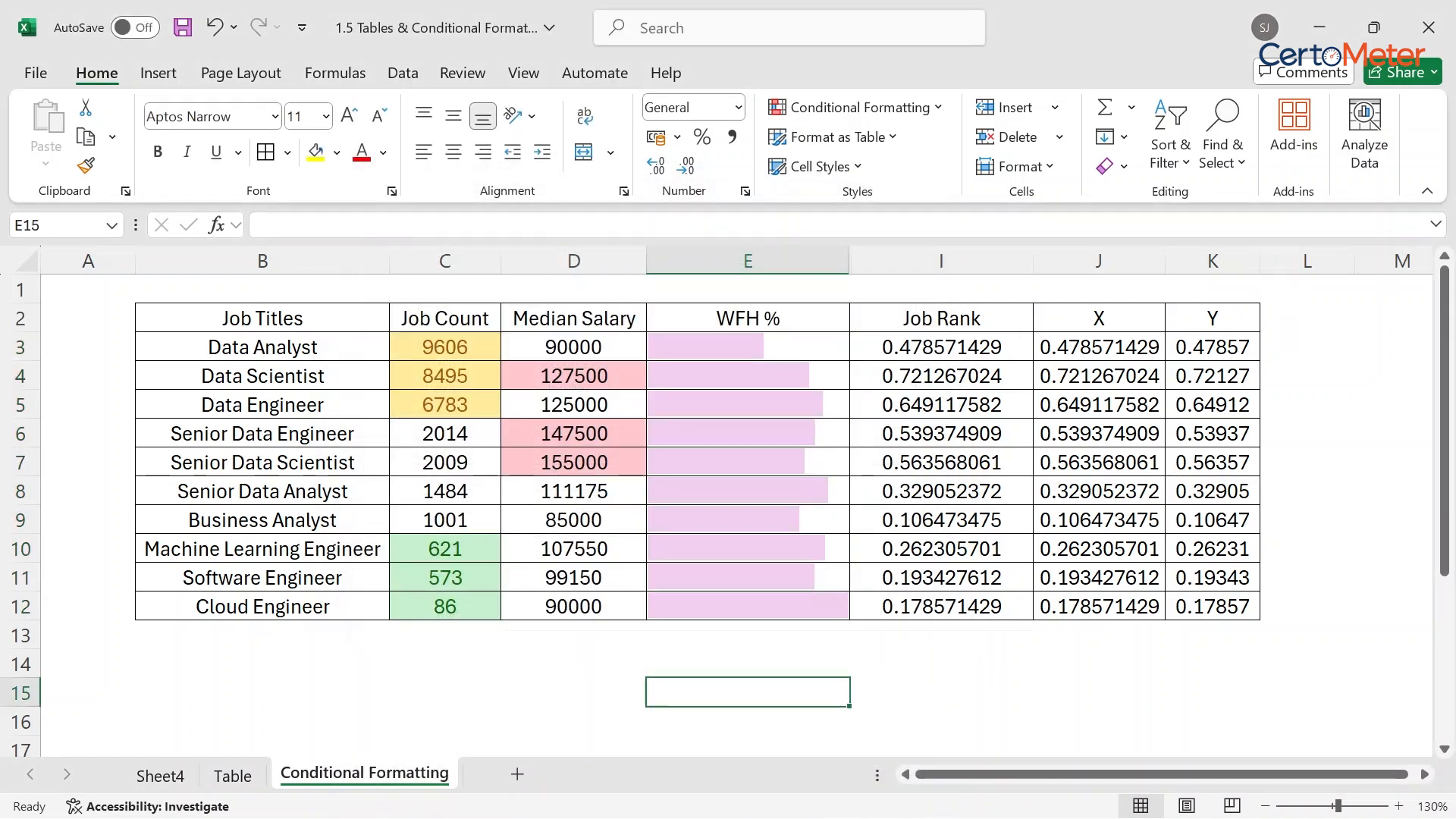
- Examine the WFH % values behind the data bars in column E, comparing individual cells with their bar lengths
{"action": "left_click", "coordinate": [748, 347]}
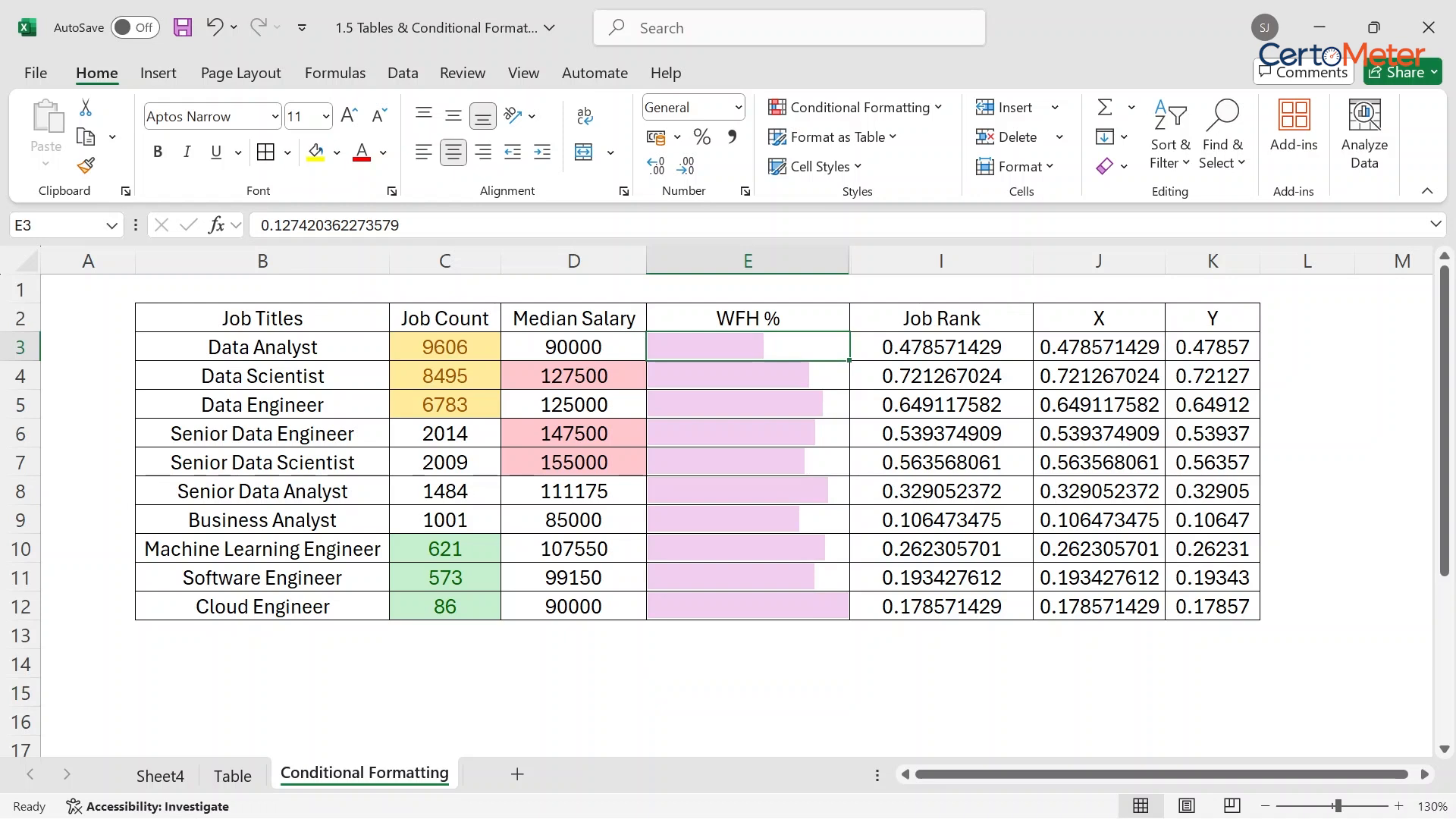
{"action": "key", "text": "Down"}
{"action": "key", "text": "Down"}
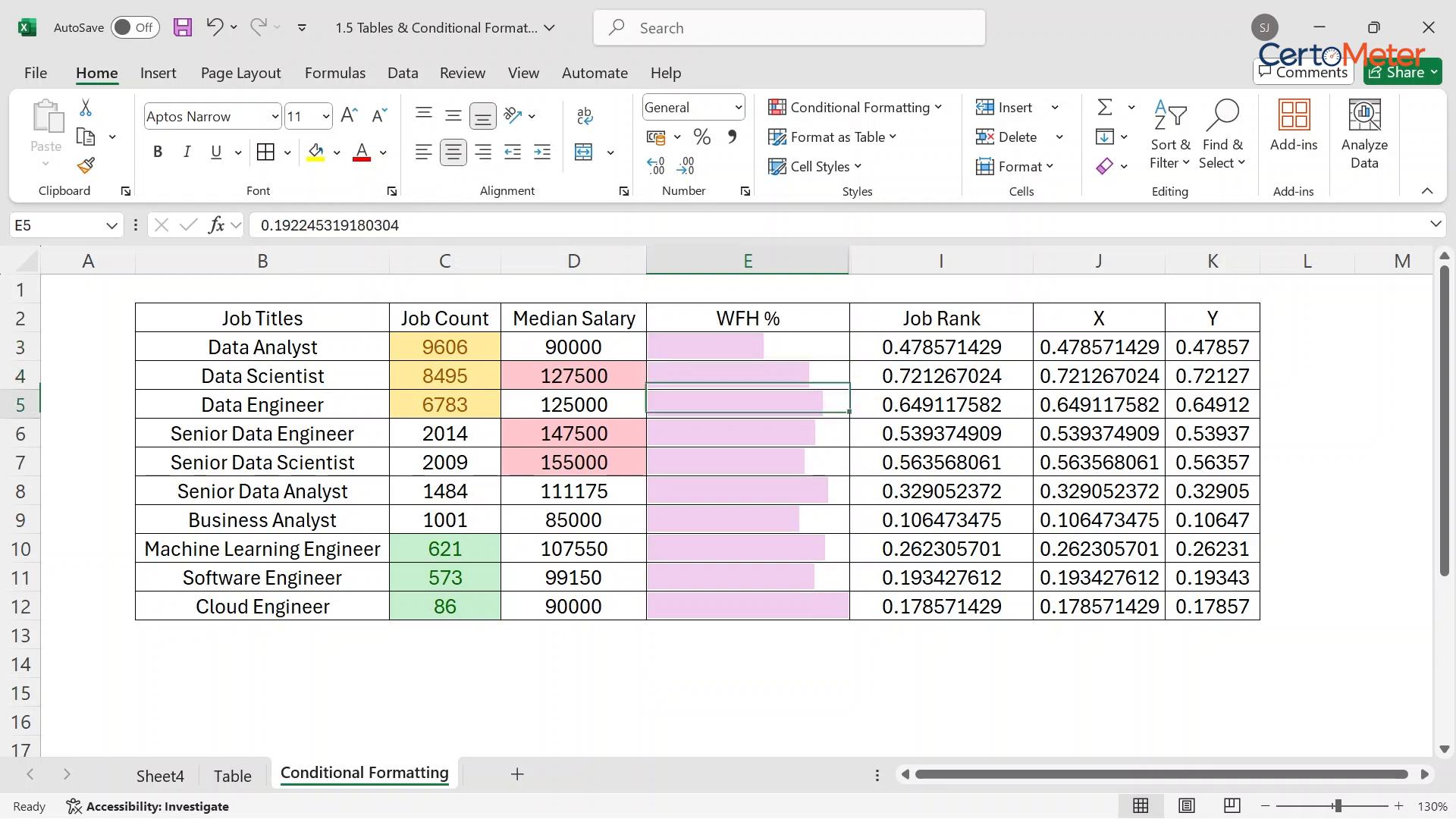
{"action": "key", "text": "Down"}
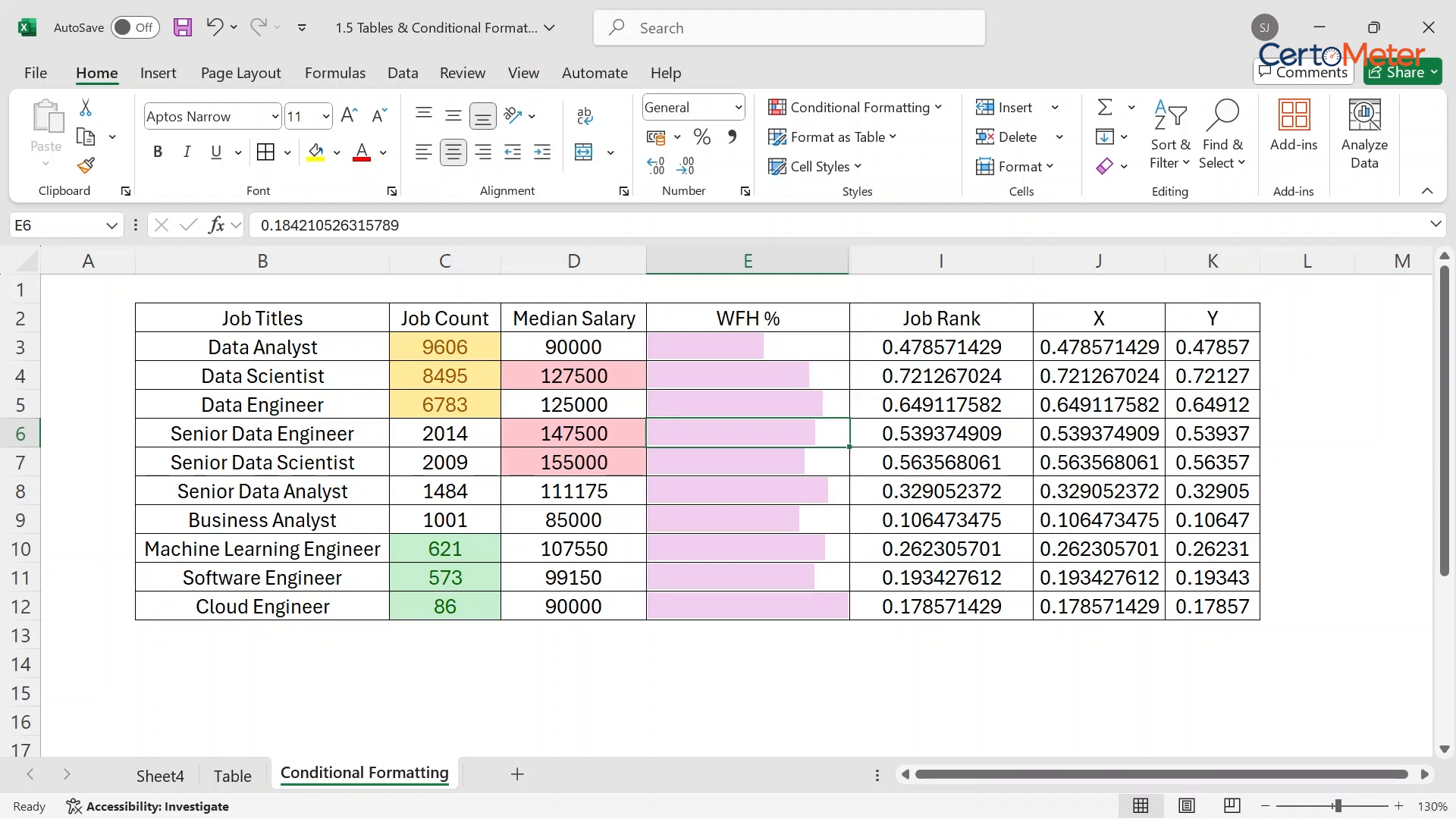
{"action": "left_click_drag", "start_coordinate": [747, 319], "coordinate": [748, 606]}
{"action": "left_click", "coordinate": [748, 607]}
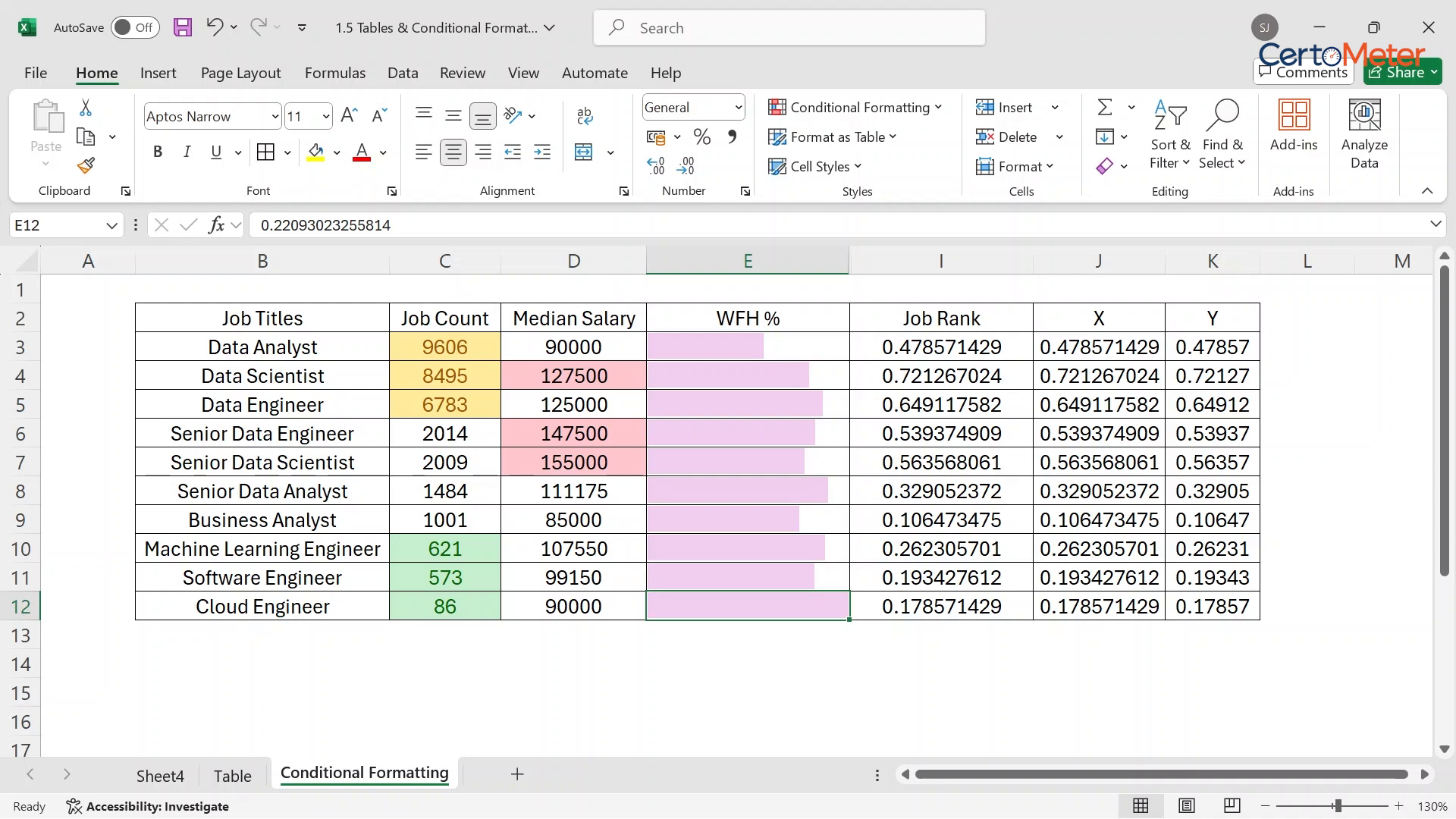
{"action": "key", "text": "ctrl+Up"}
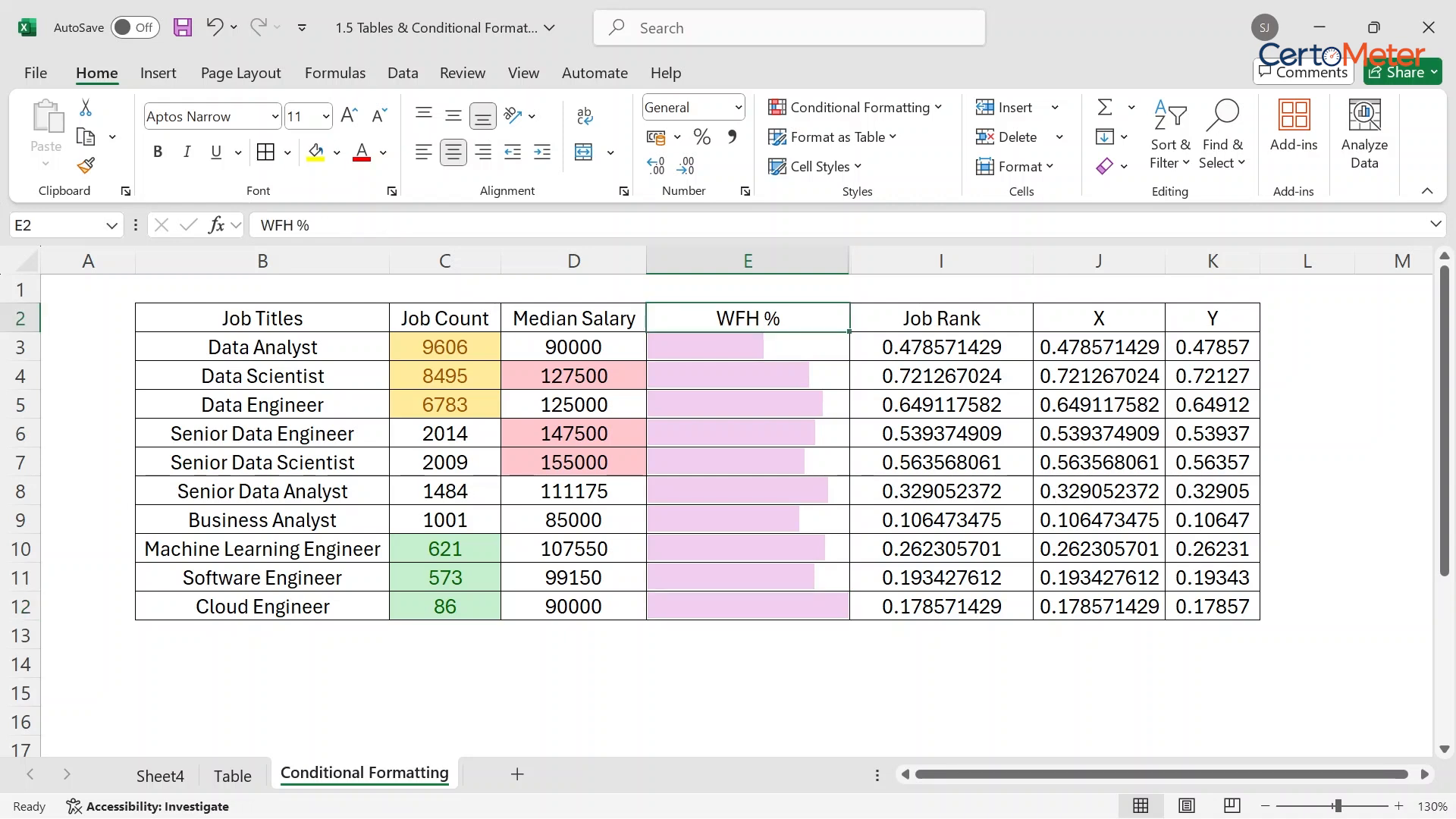
{"action": "key", "text": "shift+Down"}
{"action": "key", "text": "shift+Down"}
{"action": "key", "text": "shift+Down"}
{"action": "key", "text": "shift+Down"}
{"action": "key", "text": "shift+Down"}
{"action": "key", "text": "shift+Down"}
{"action": "key", "text": "shift+Down"}
{"action": "key", "text": "shift+Down"}
{"action": "key", "text": "shift+Down"}
{"action": "key", "text": "shift+Down"}
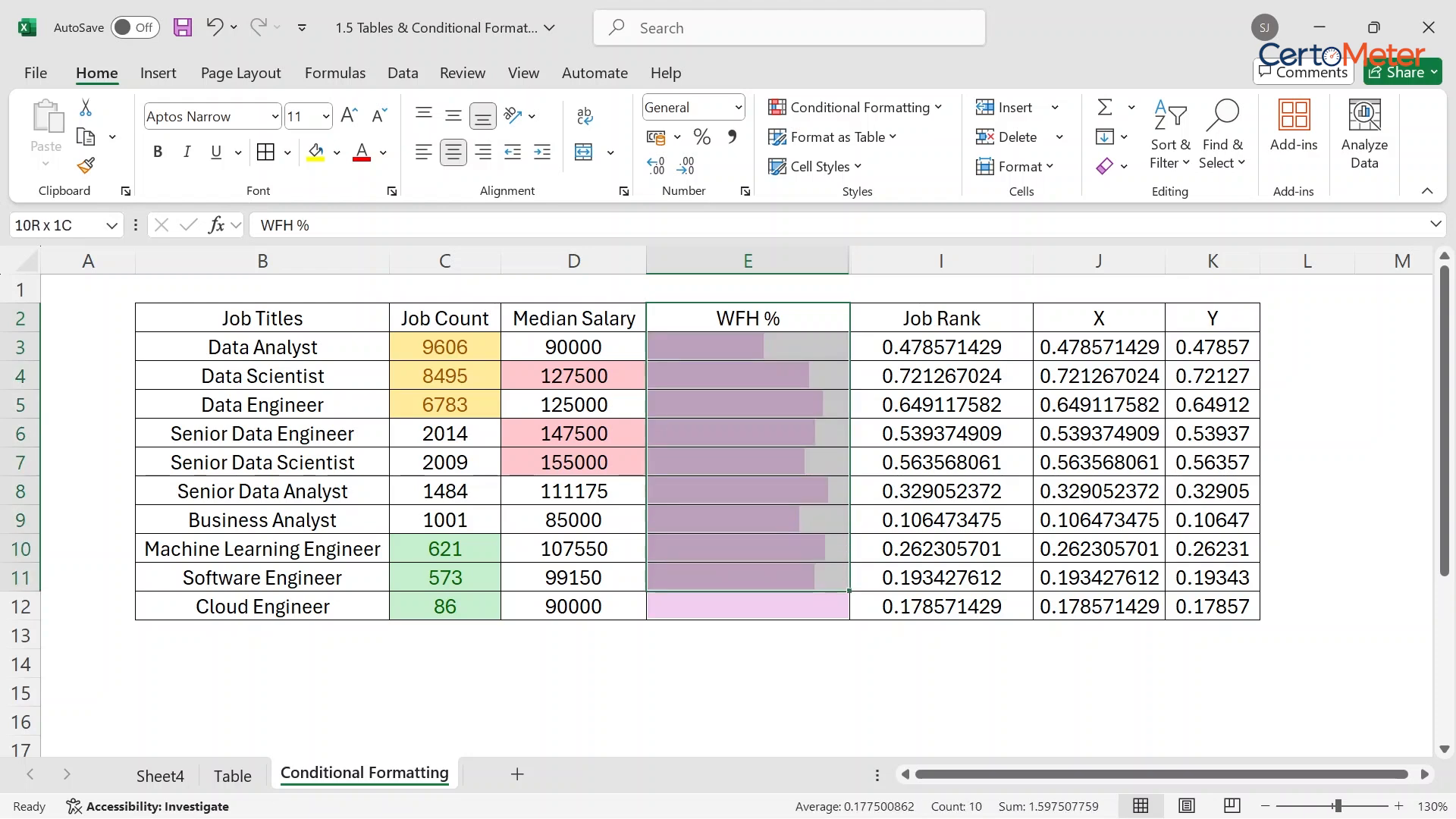
- Apply the Green - Yellow Color Scale to the Job Rank values in I3:I12
{"action": "left_click_drag", "start_coordinate": [941, 347], "coordinate": [941, 608]}
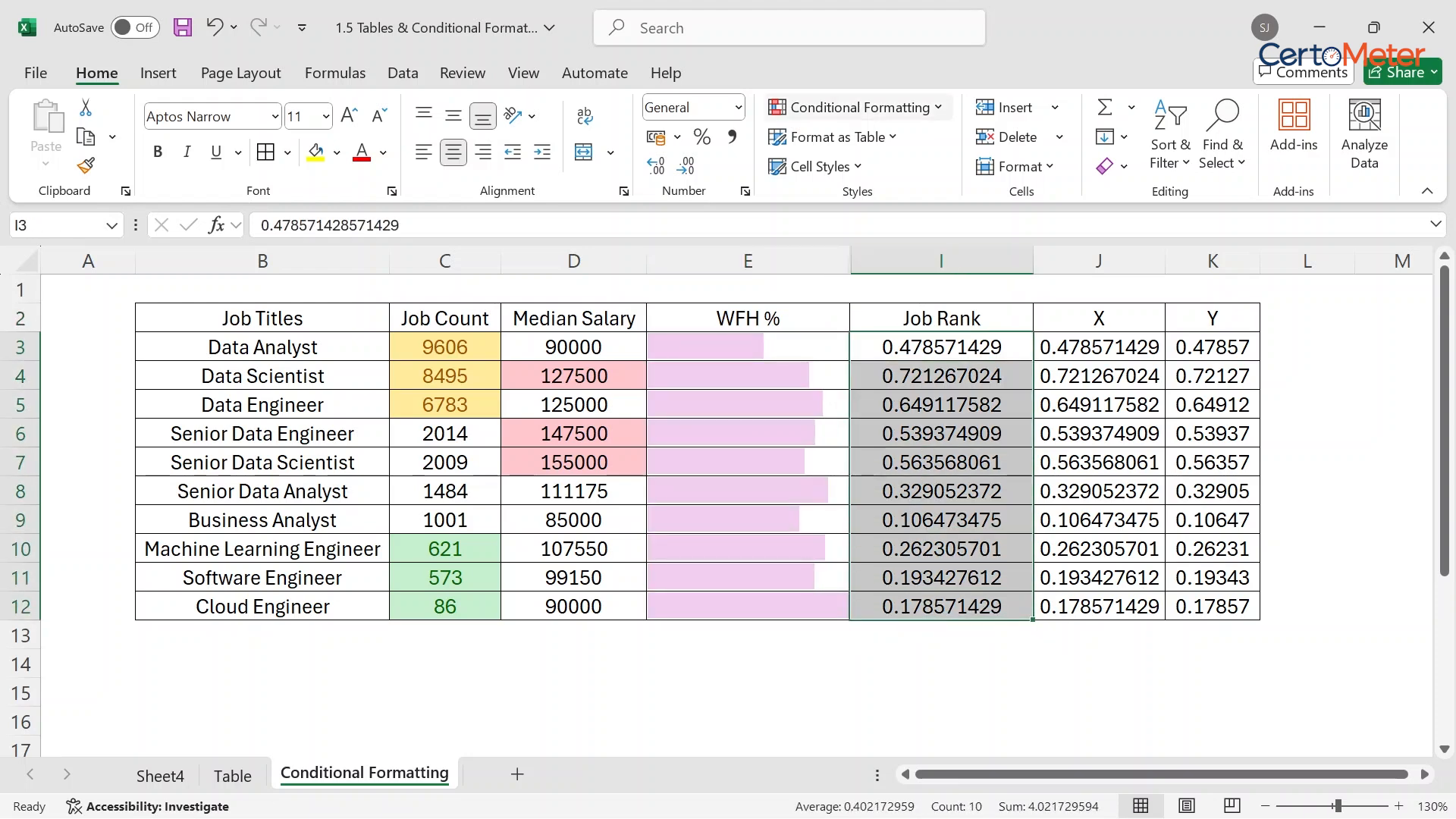
{"action": "left_click", "coordinate": [855, 107]}
{"action": "mouse_move", "coordinate": [871, 292]}
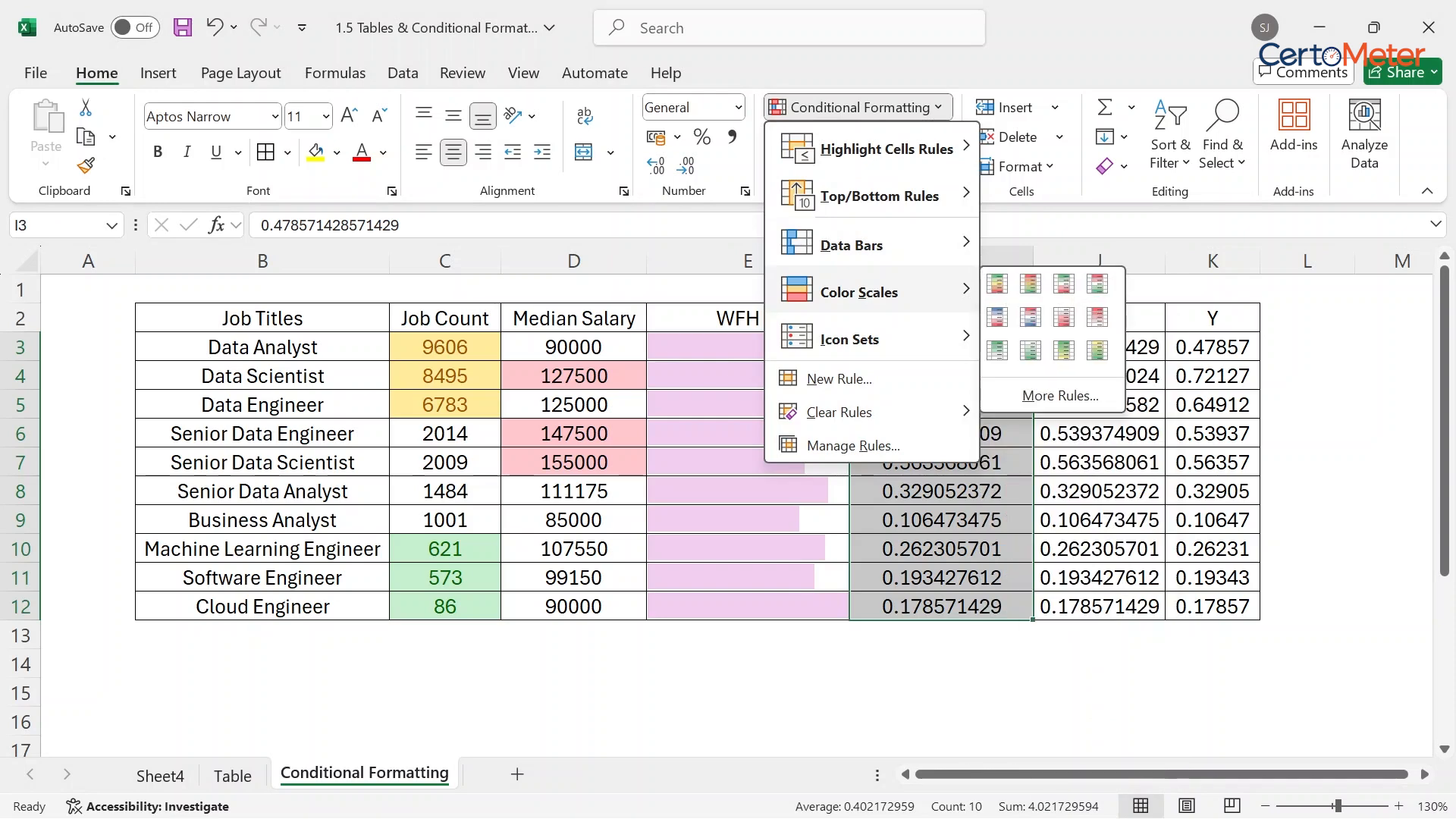
{"action": "left_click", "coordinate": [1063, 349]}
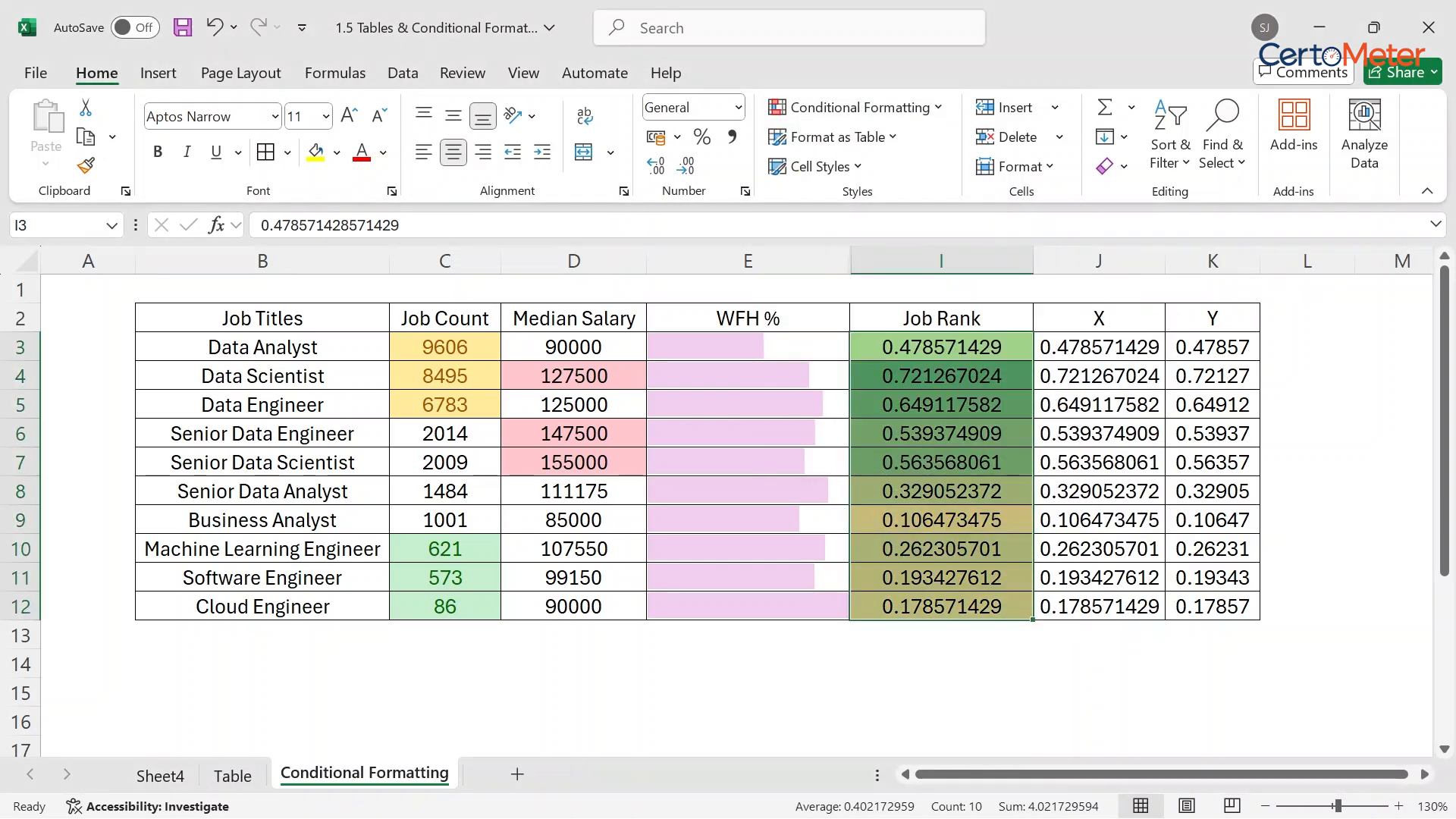
{"action": "left_click", "coordinate": [941, 463]}
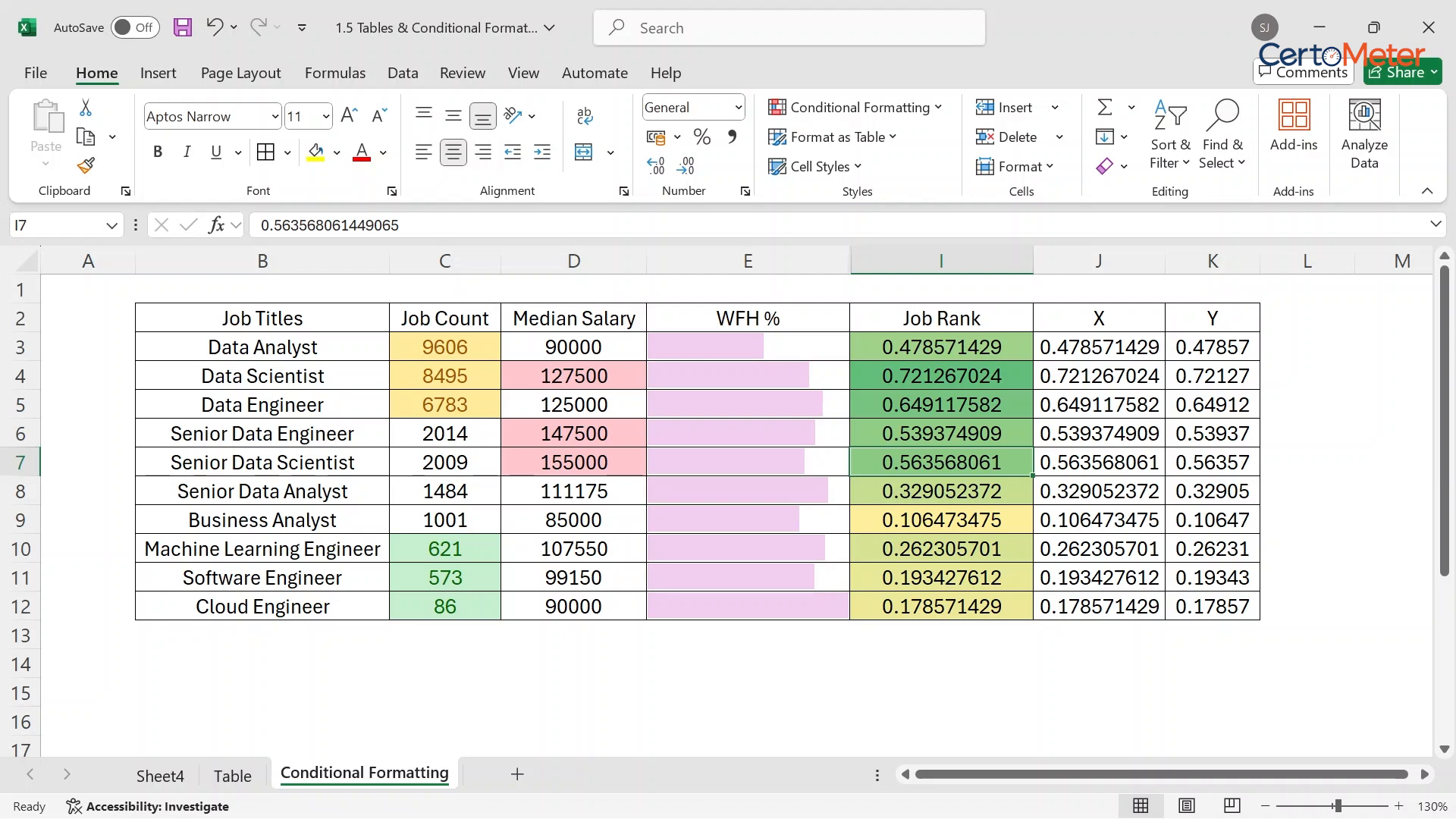
- Add a rule to the Job Rank values in I3:I12 that formats all cells with a 3-Color Scale in its default colors
{"action": "left_click_drag", "start_coordinate": [941, 347], "coordinate": [941, 609]}
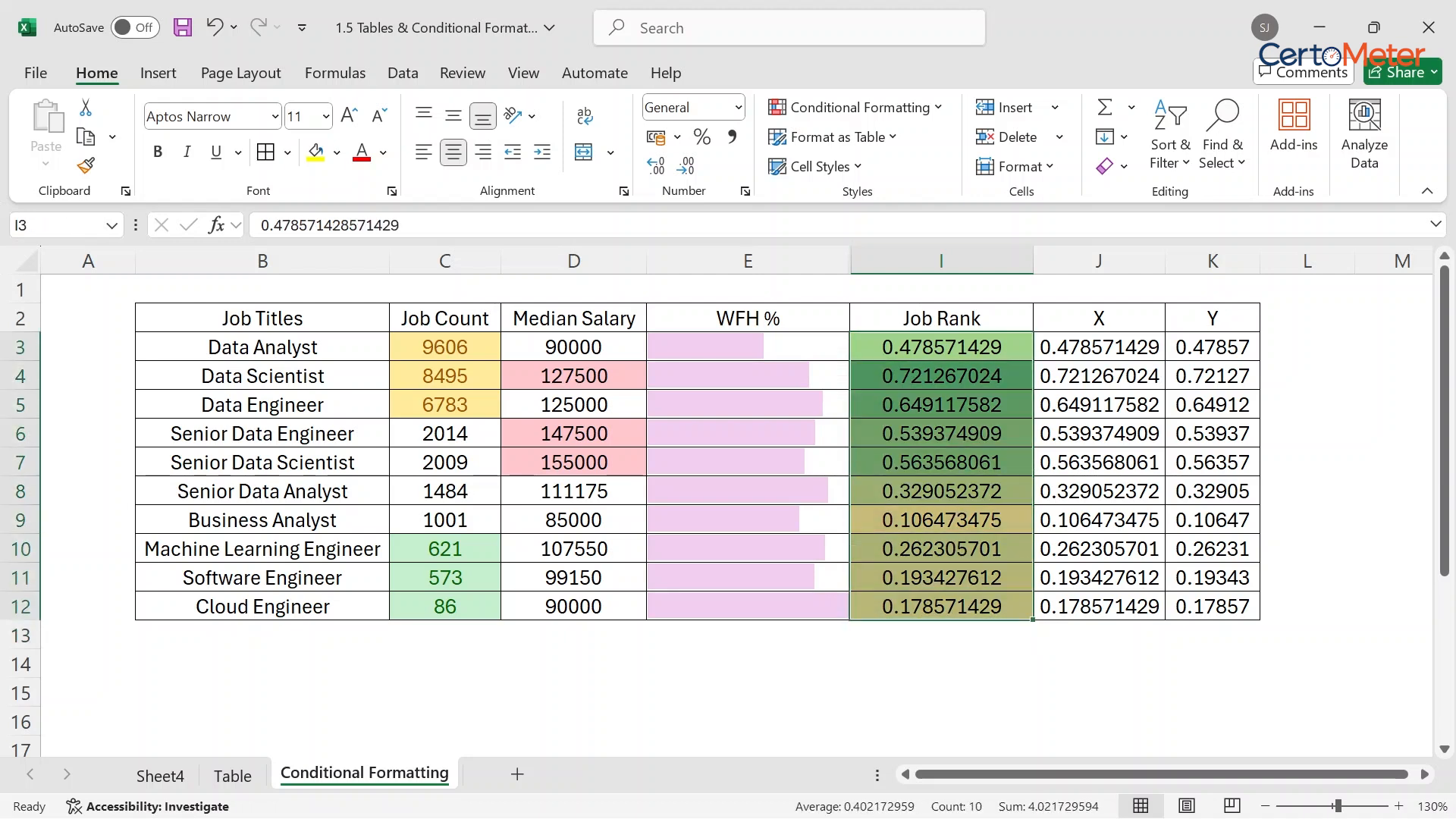
{"action": "left_click", "coordinate": [854, 107]}
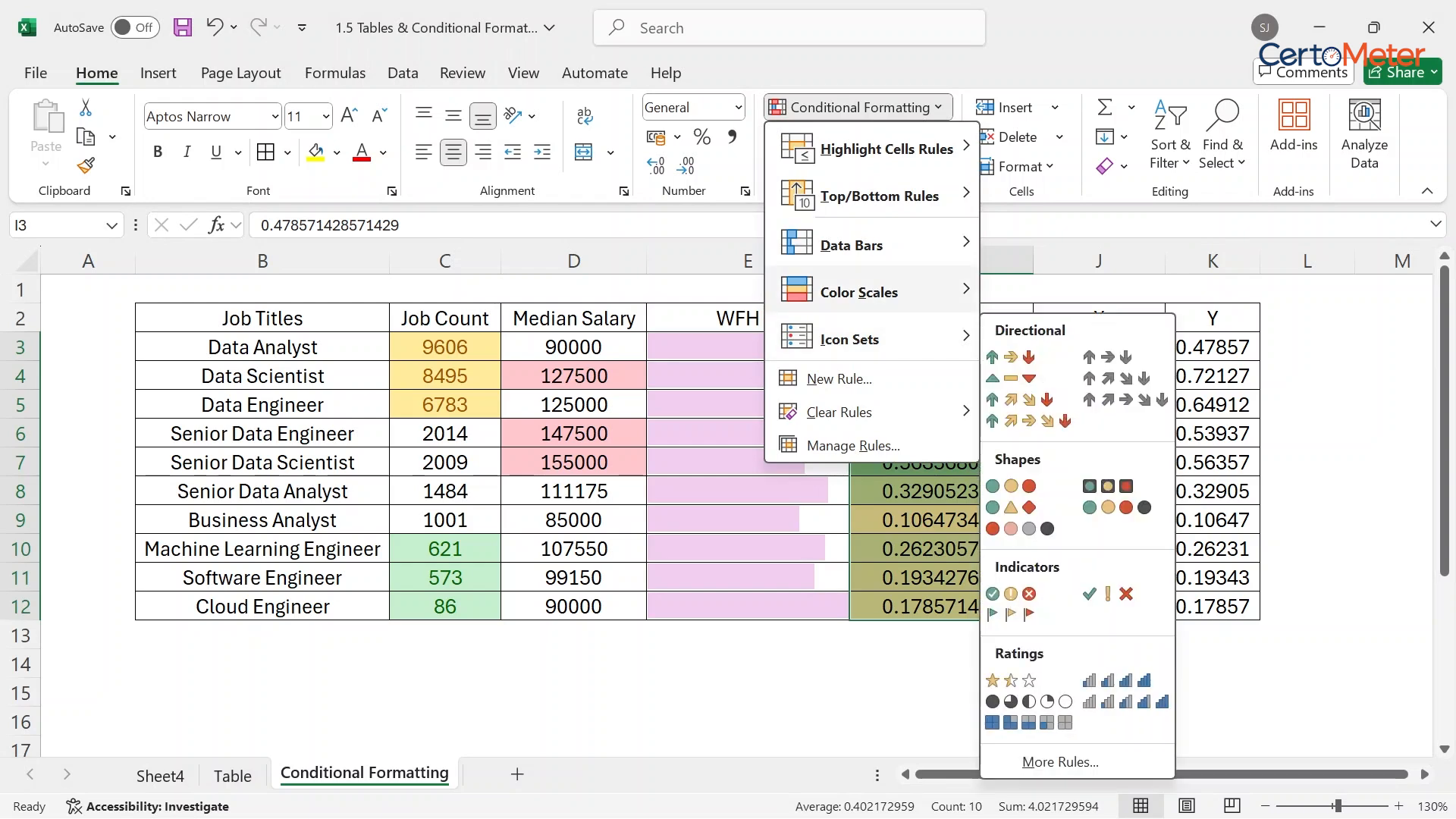
{"action": "mouse_move", "coordinate": [860, 292]}
{"action": "left_click", "coordinate": [1055, 396]}
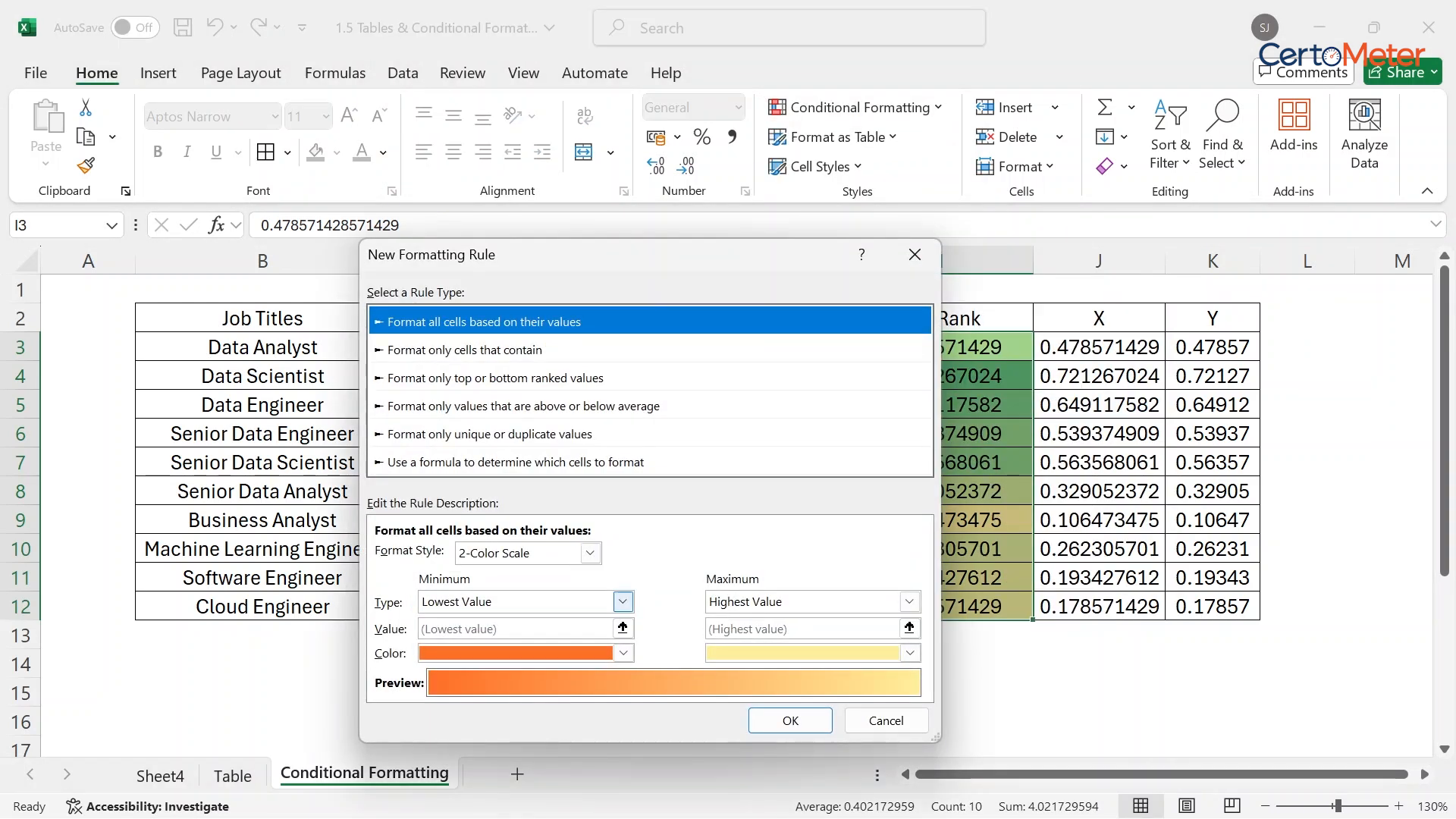
{"action": "left_click", "coordinate": [623, 601]}
{"action": "left_click", "coordinate": [623, 601]}
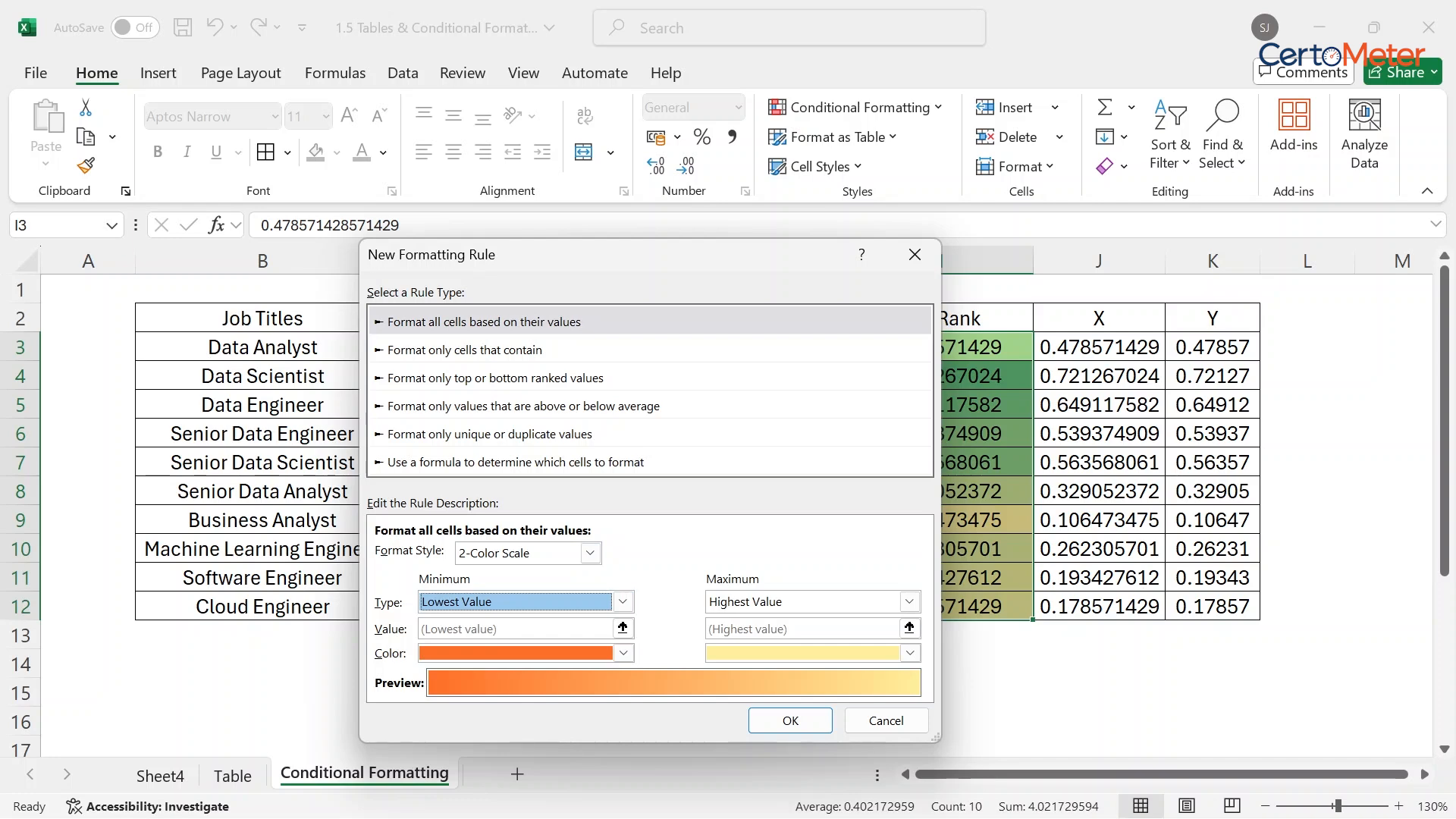
{"action": "left_click", "coordinate": [650, 322]}
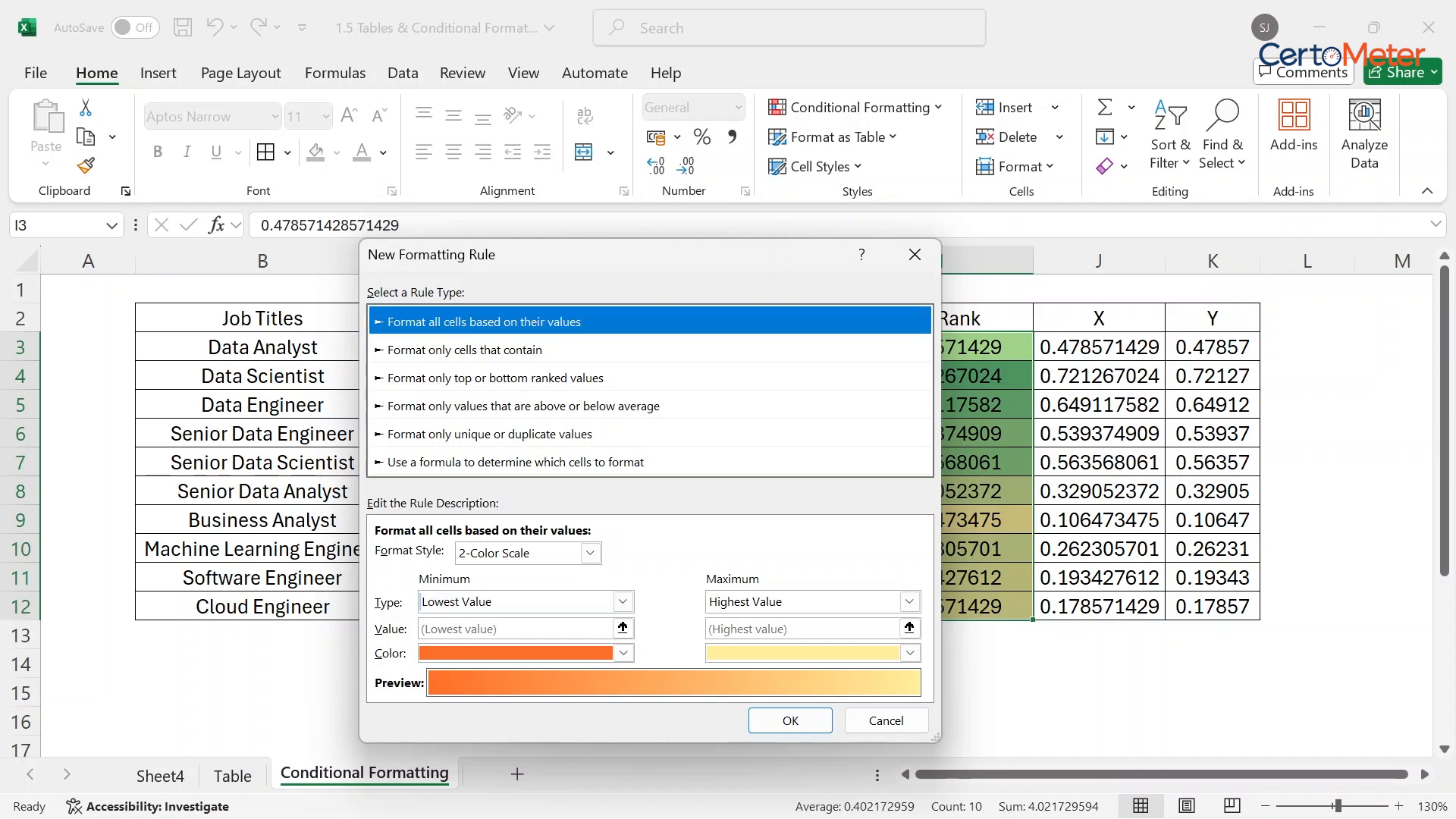
{"action": "left_click", "coordinate": [590, 553]}
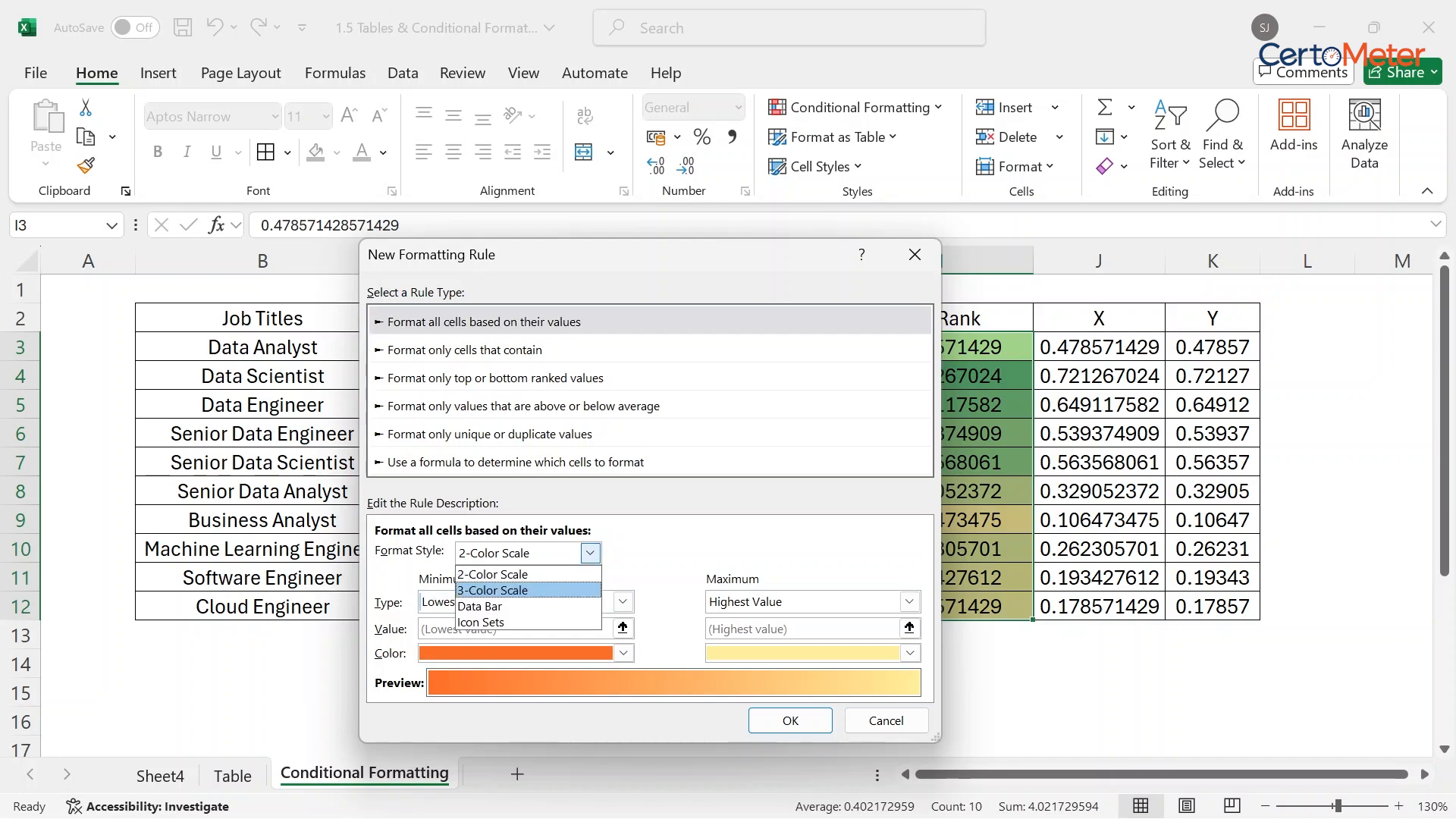
{"action": "left_click", "coordinate": [528, 590]}
{"action": "left_click", "coordinate": [790, 721]}
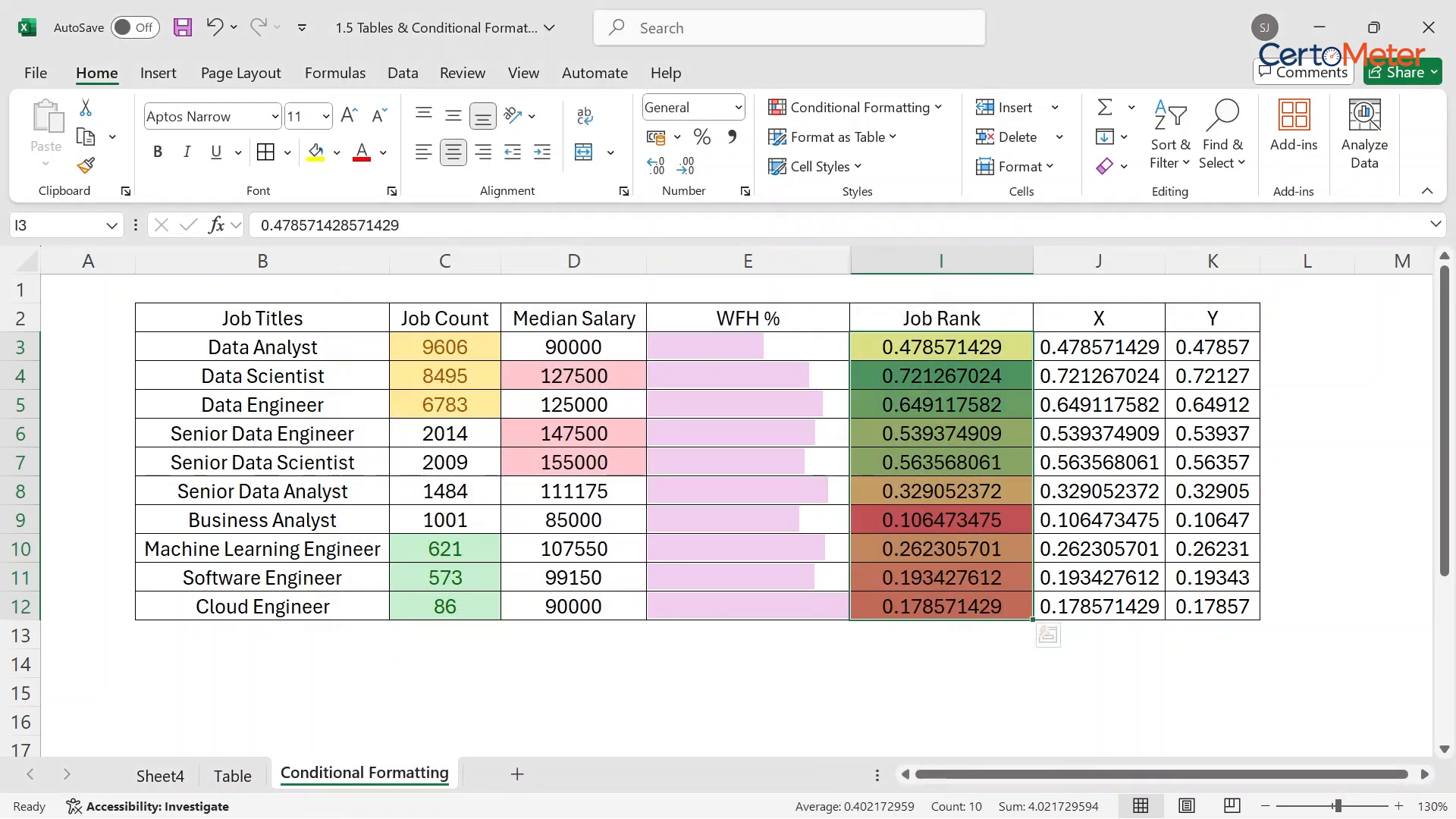
{"action": "left_click", "coordinate": [941, 663]}
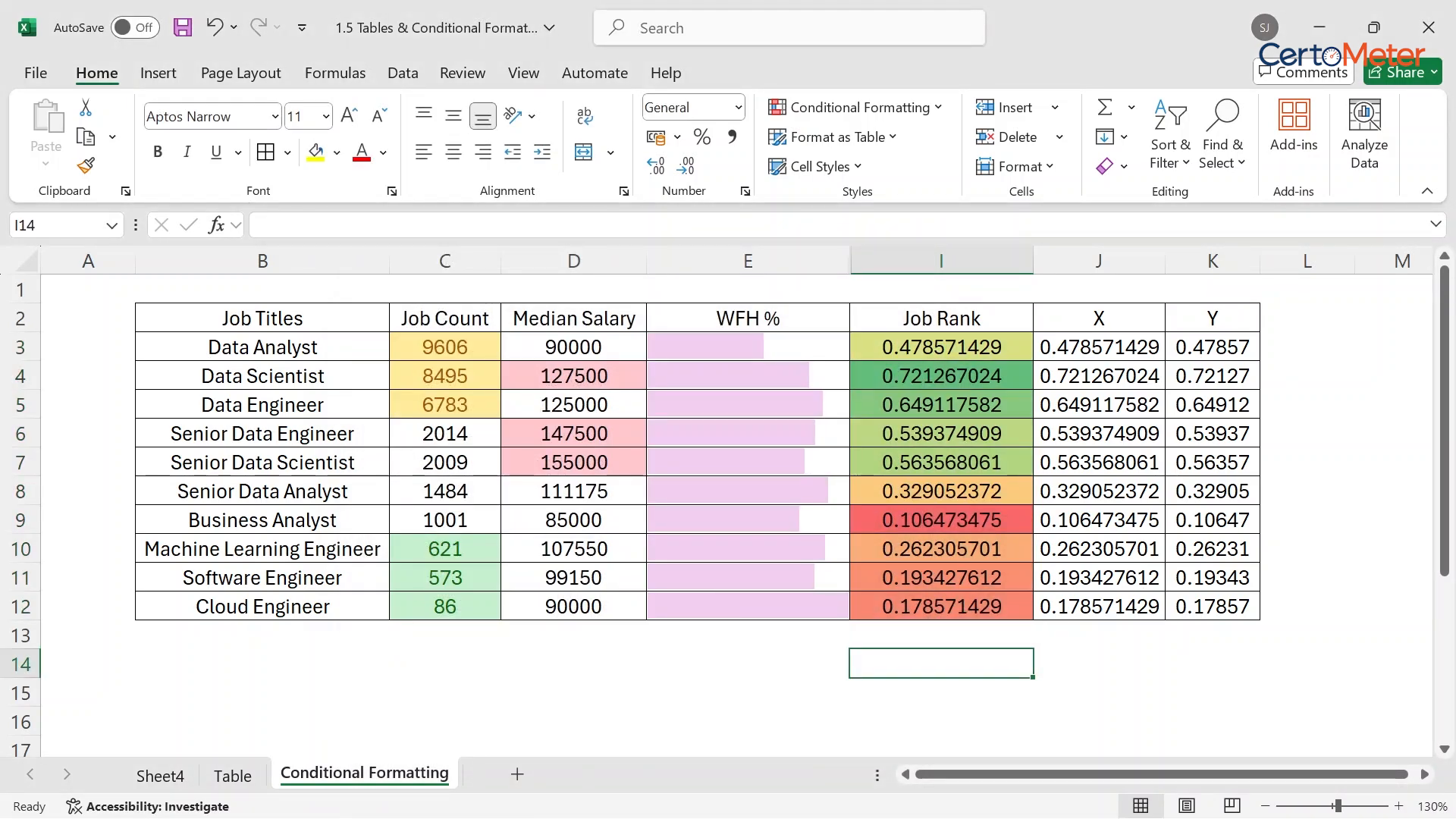
- Apply the three-star rating icon set to the X values in J3:J12 and widen column J to fit the icons and numbers
{"action": "double_click", "coordinate": [1125, 348]}
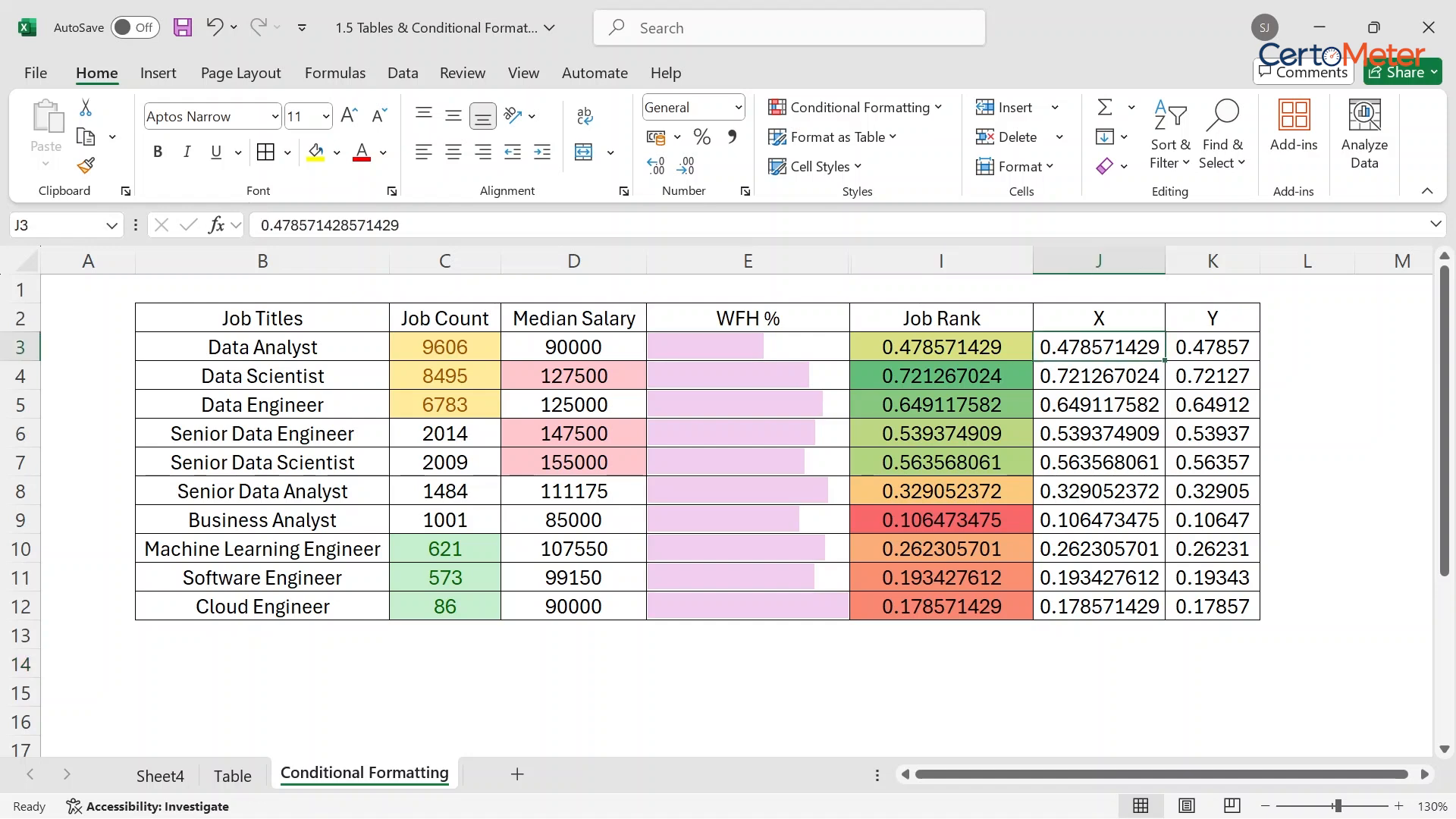
{"action": "left_click_drag", "start_coordinate": [1125, 347], "coordinate": [1148, 347]}
{"action": "key", "text": "Return"}
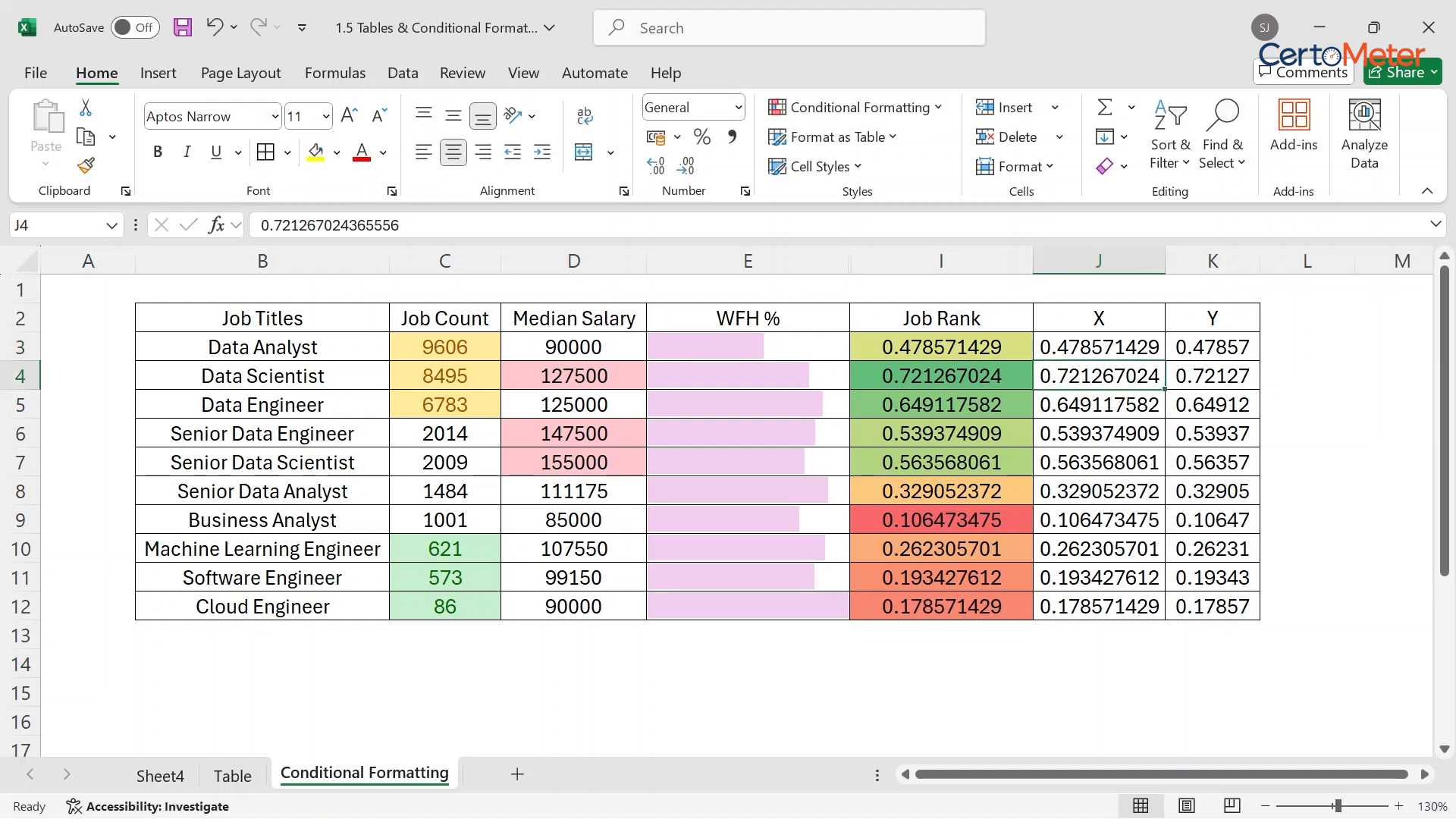
{"action": "left_click_drag", "start_coordinate": [1098, 346], "coordinate": [1098, 606]}
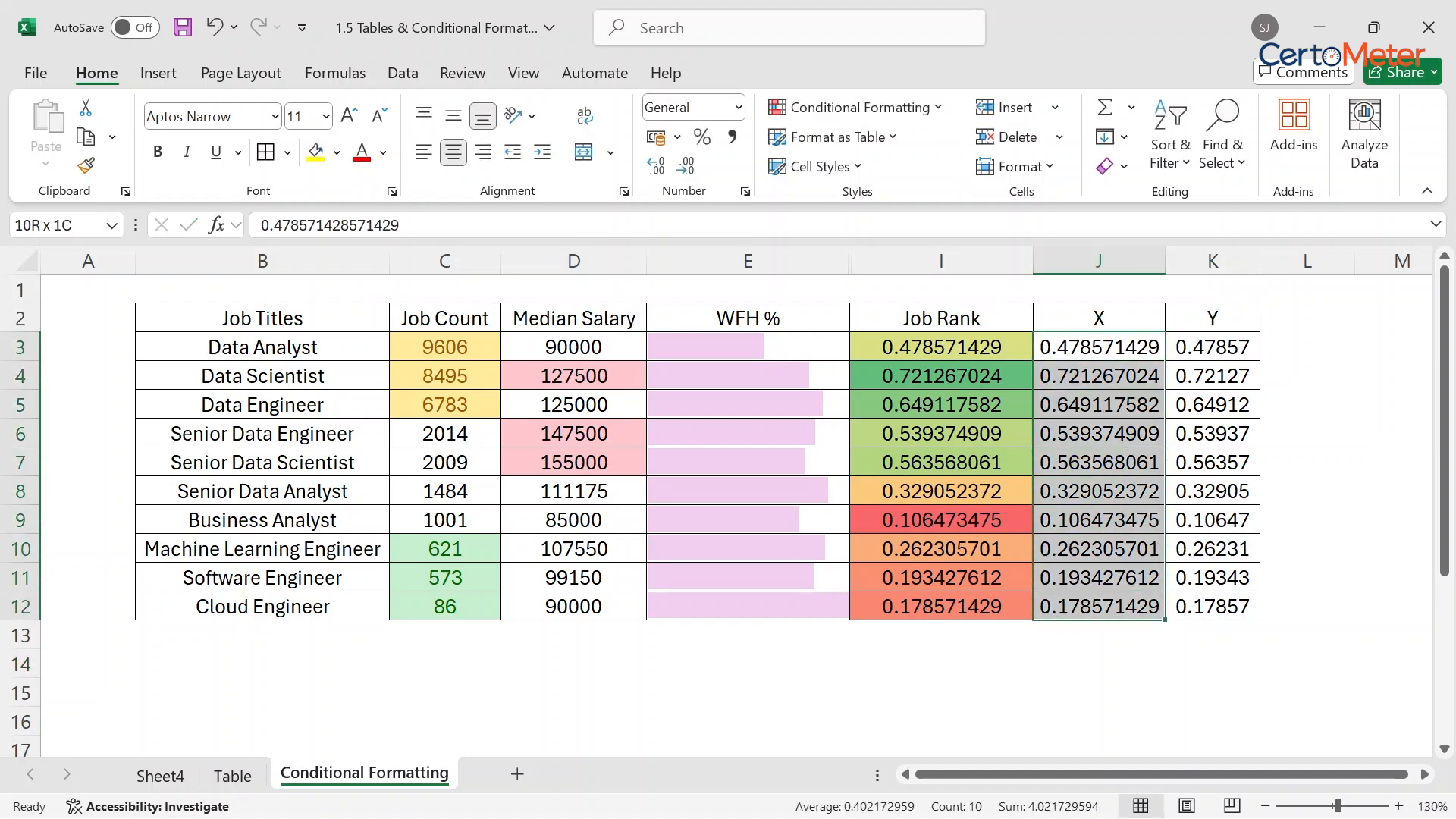
{"action": "left_click", "coordinate": [855, 107]}
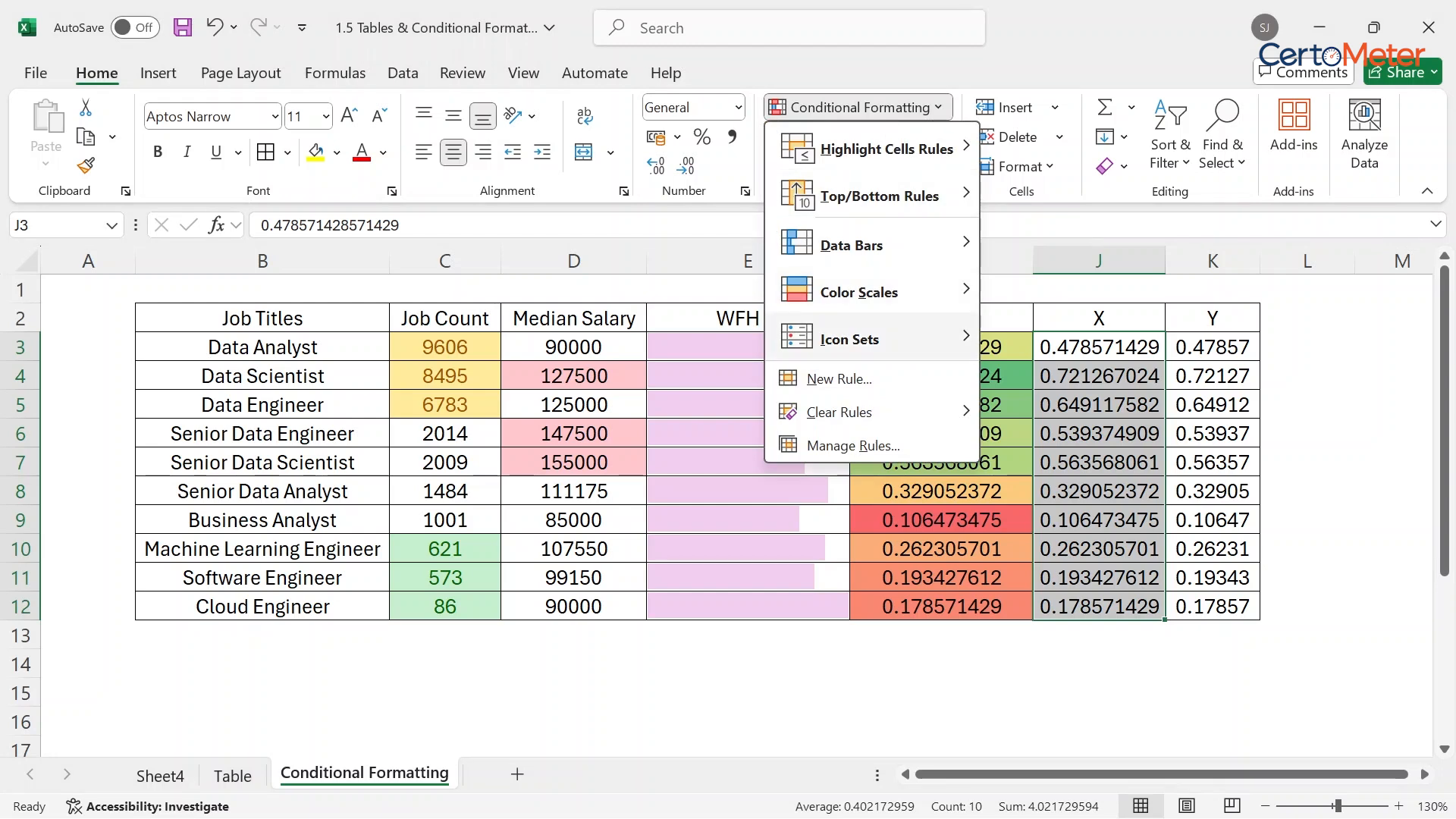
{"action": "mouse_move", "coordinate": [879, 339]}
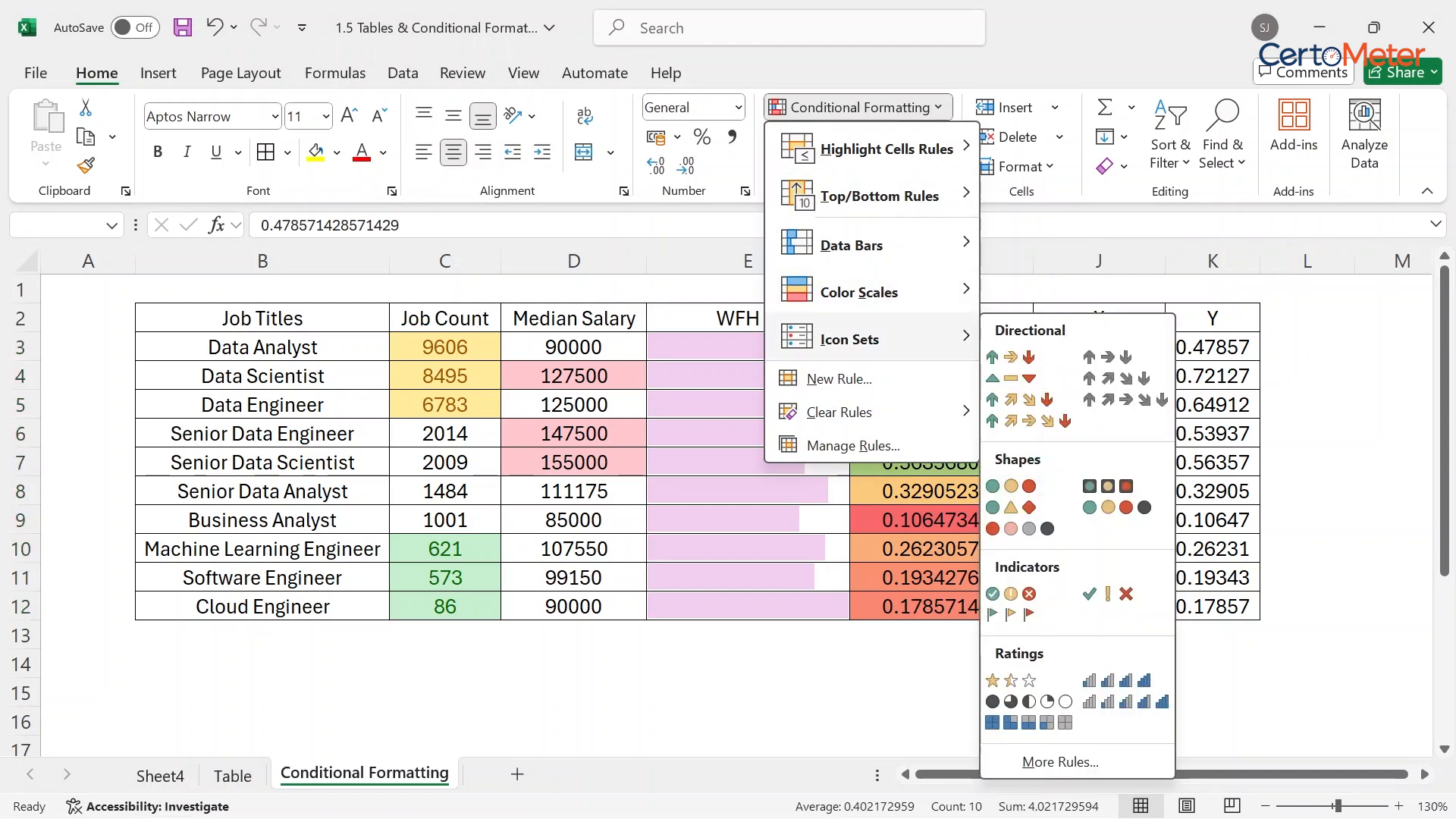
{"action": "left_click", "coordinate": [1011, 679]}
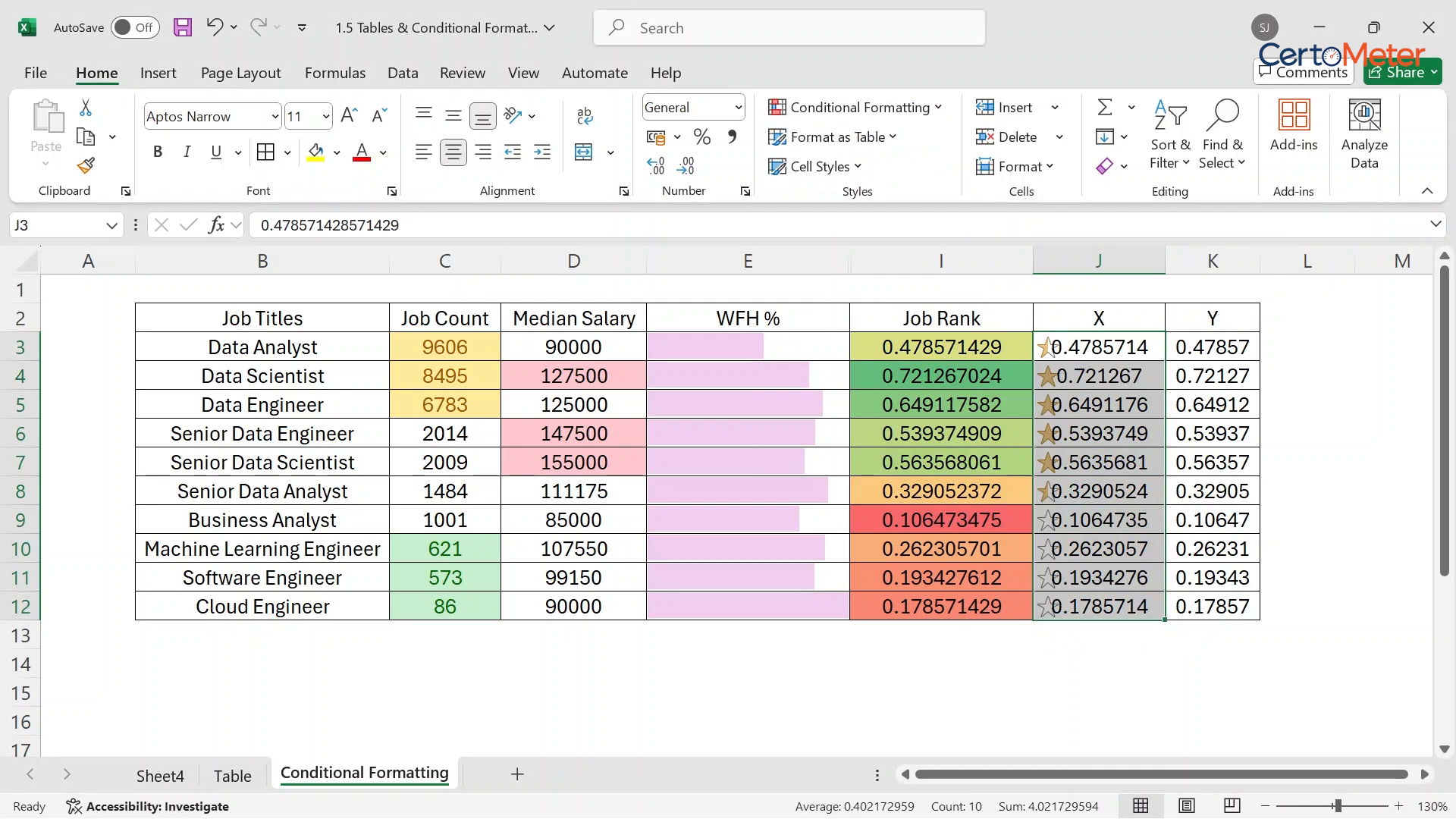
{"action": "left_click_drag", "start_coordinate": [1164, 261], "coordinate": [1260, 261]}
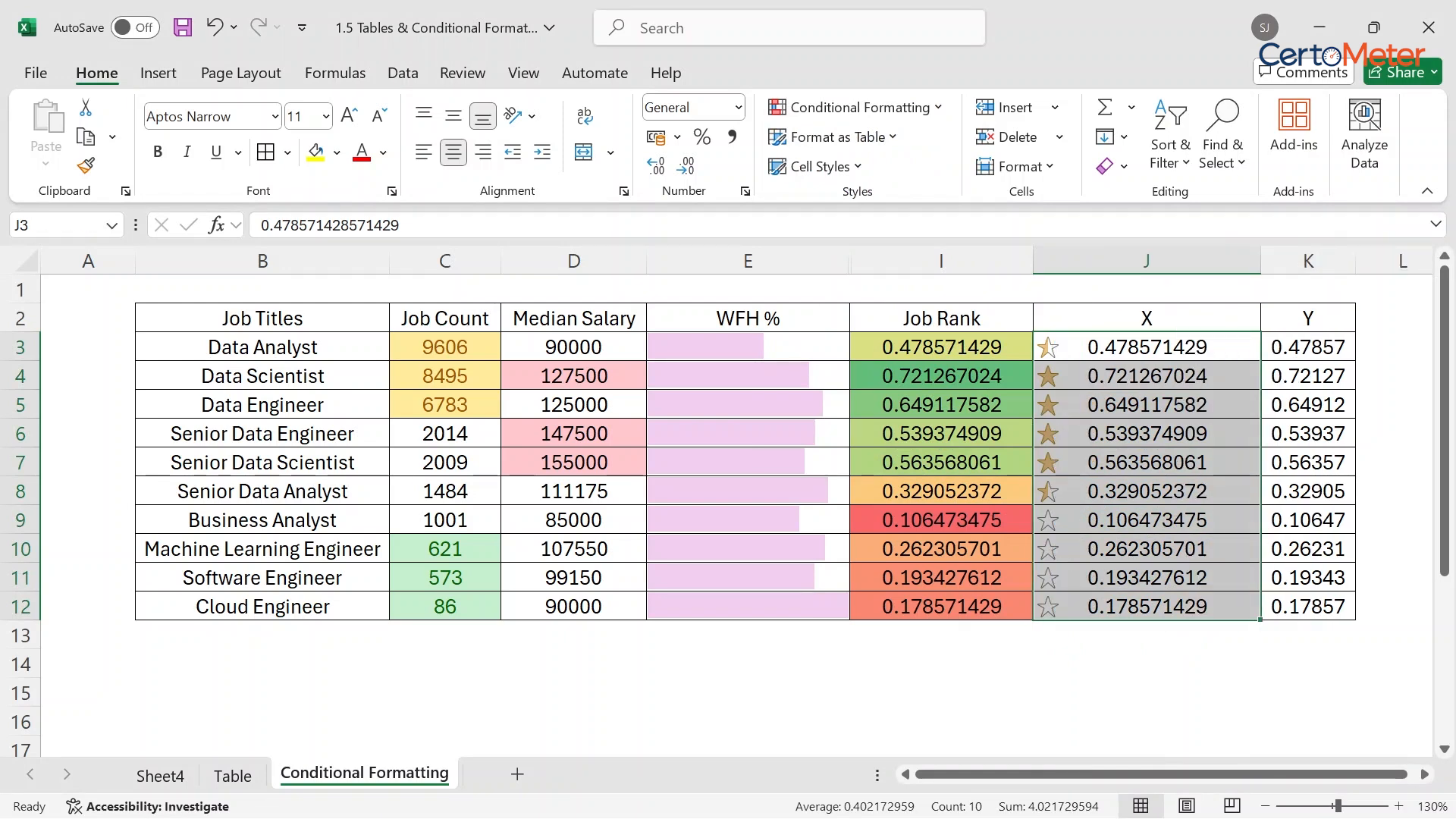
{"action": "left_click", "coordinate": [1146, 549]}
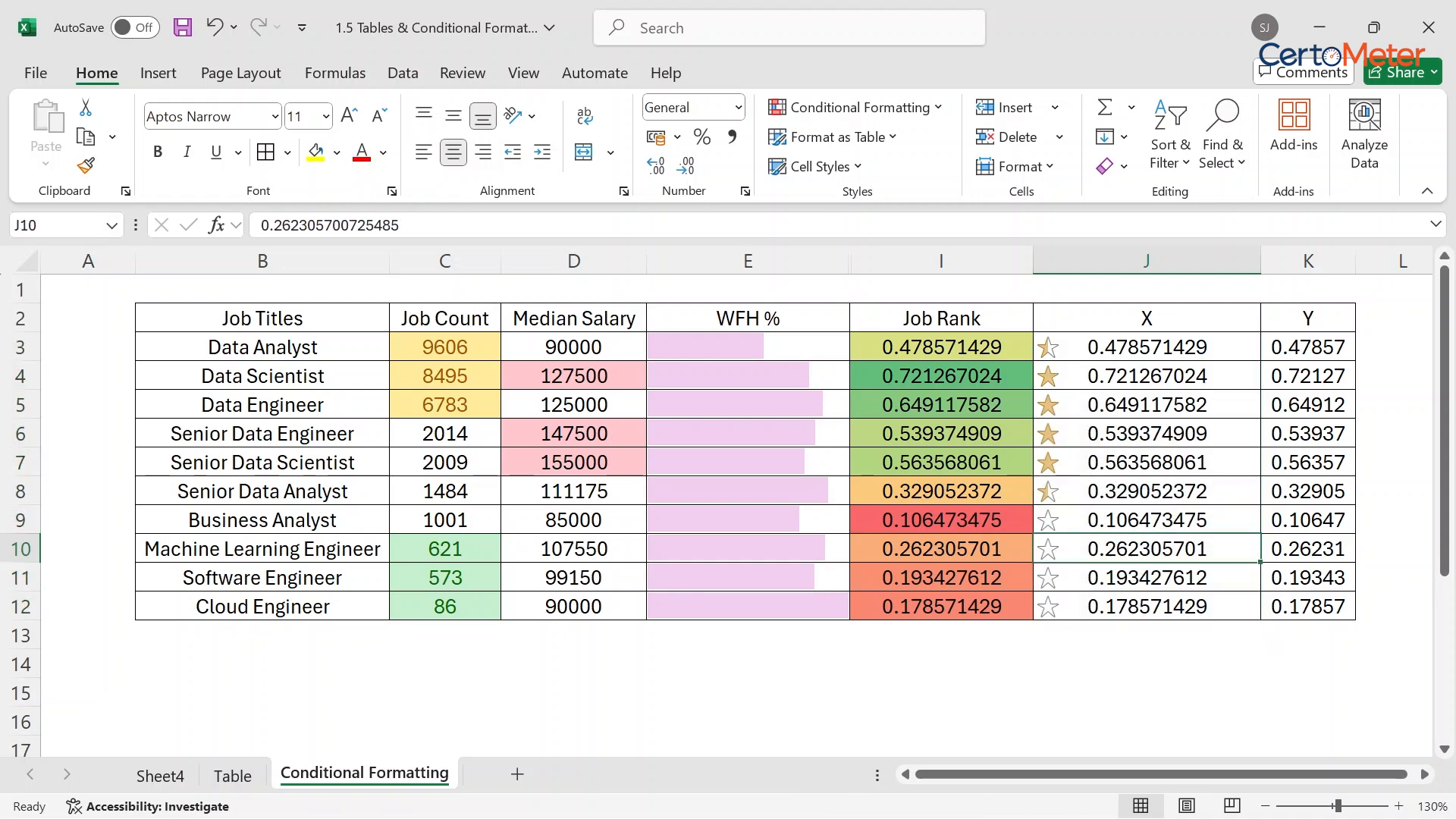
{"action": "left_click", "coordinate": [1146, 405]}
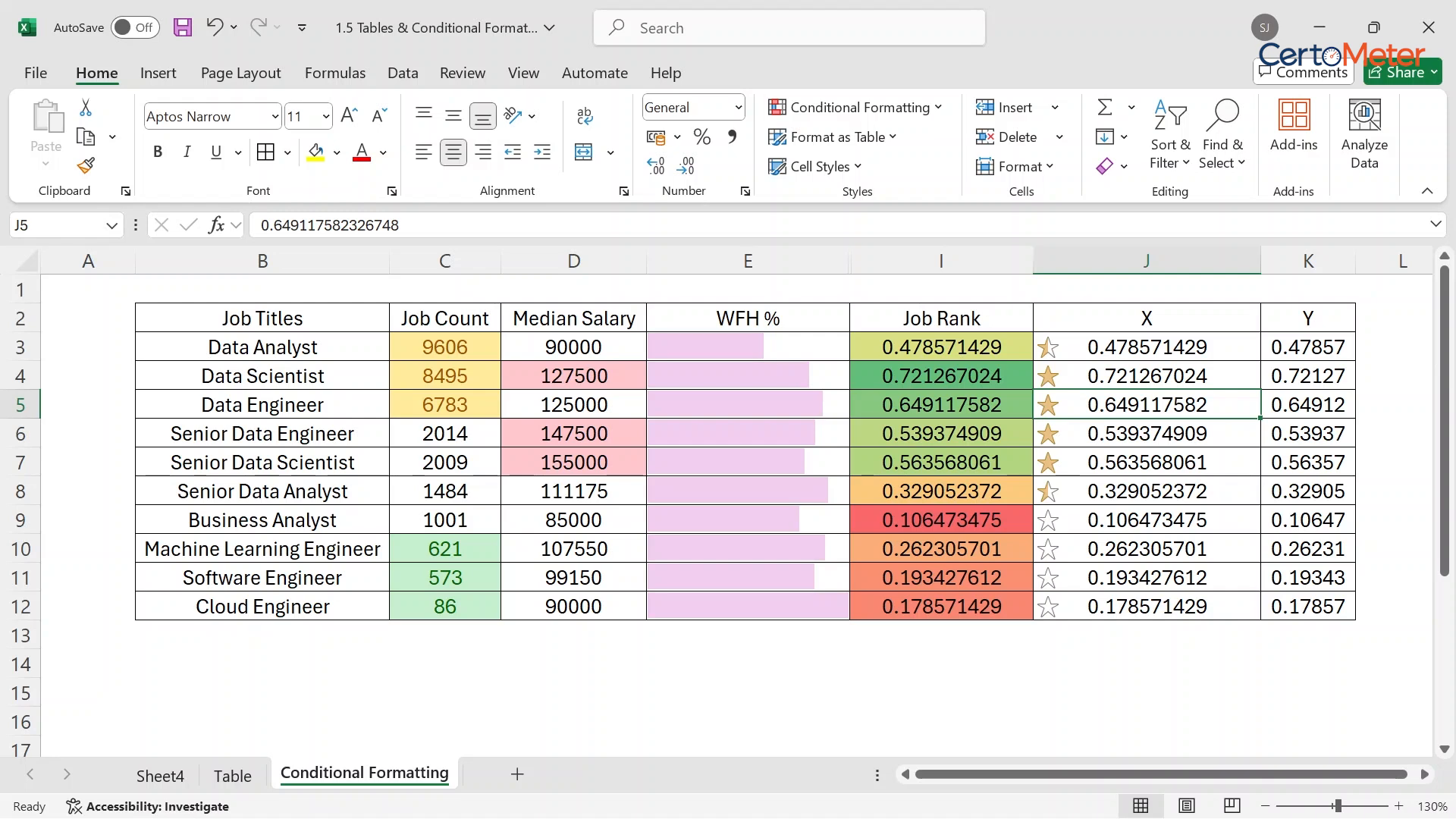
- Start a new icon set rule for J3:J12 using the three-star style and showing only the icons
{"action": "left_click", "coordinate": [859, 107]}
{"action": "left_click", "coordinate": [860, 108]}
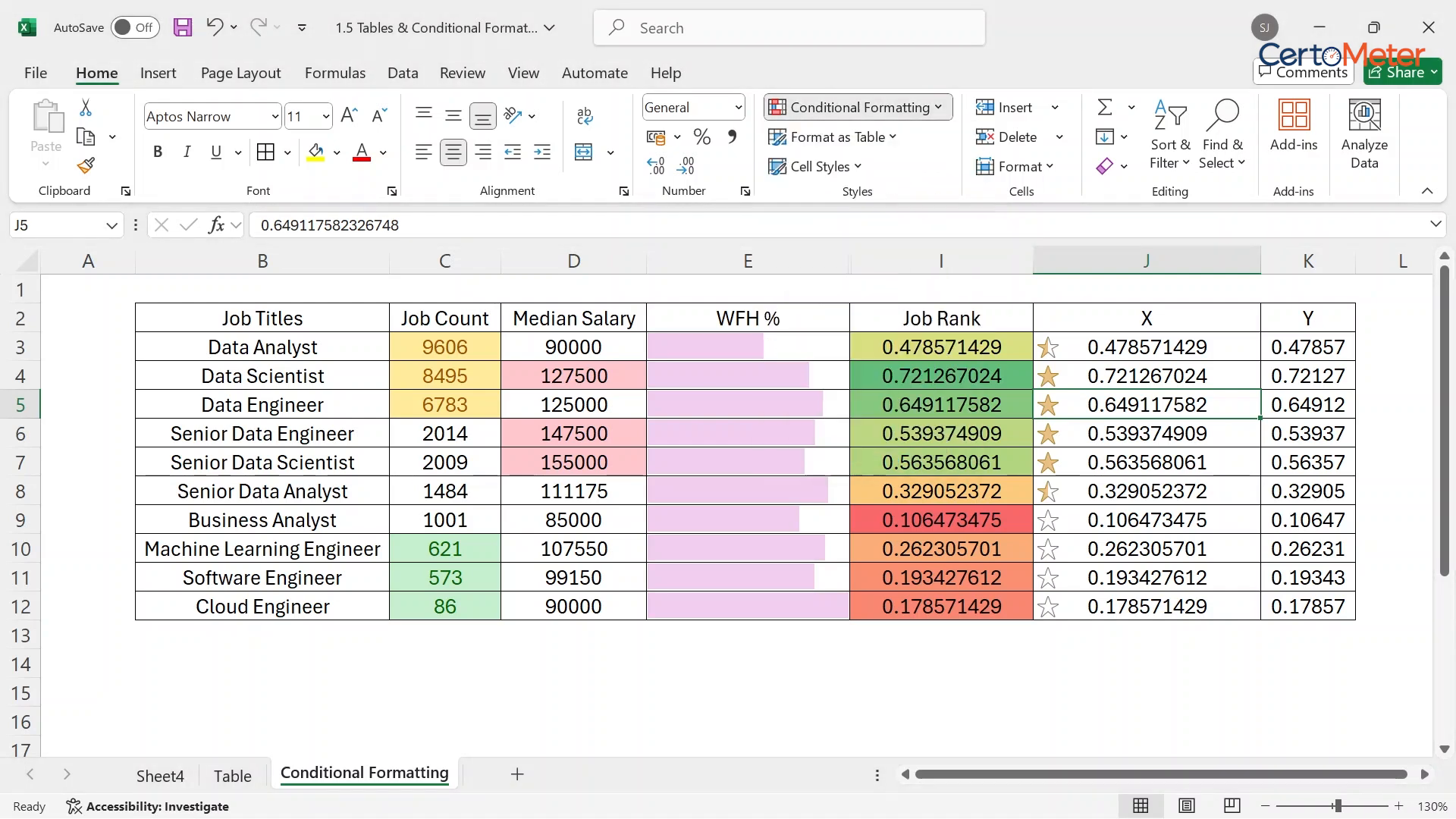
{"action": "left_click_drag", "start_coordinate": [1147, 347], "coordinate": [1147, 605]}
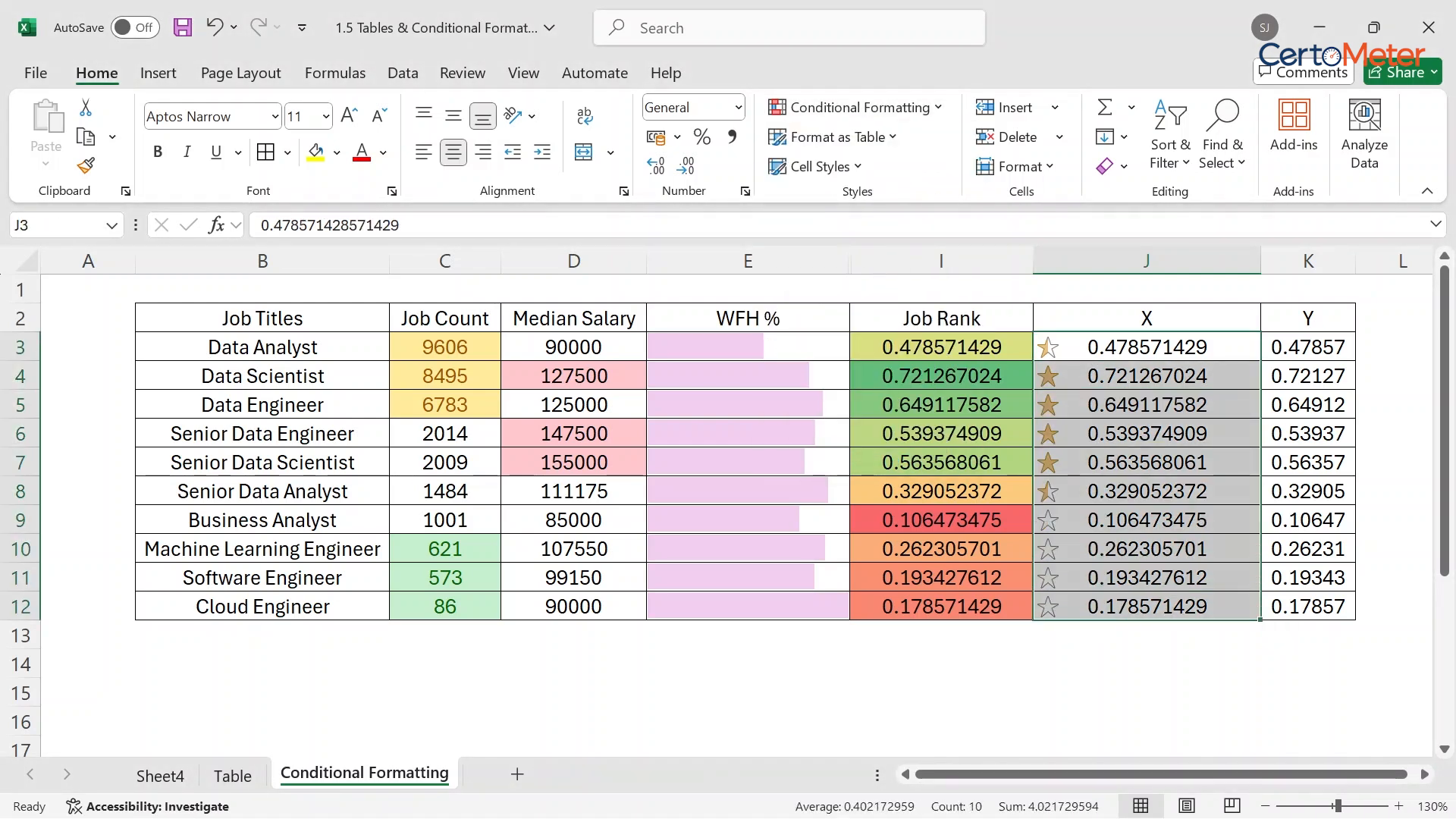
{"action": "left_click", "coordinate": [859, 108]}
{"action": "mouse_move", "coordinate": [849, 339]}
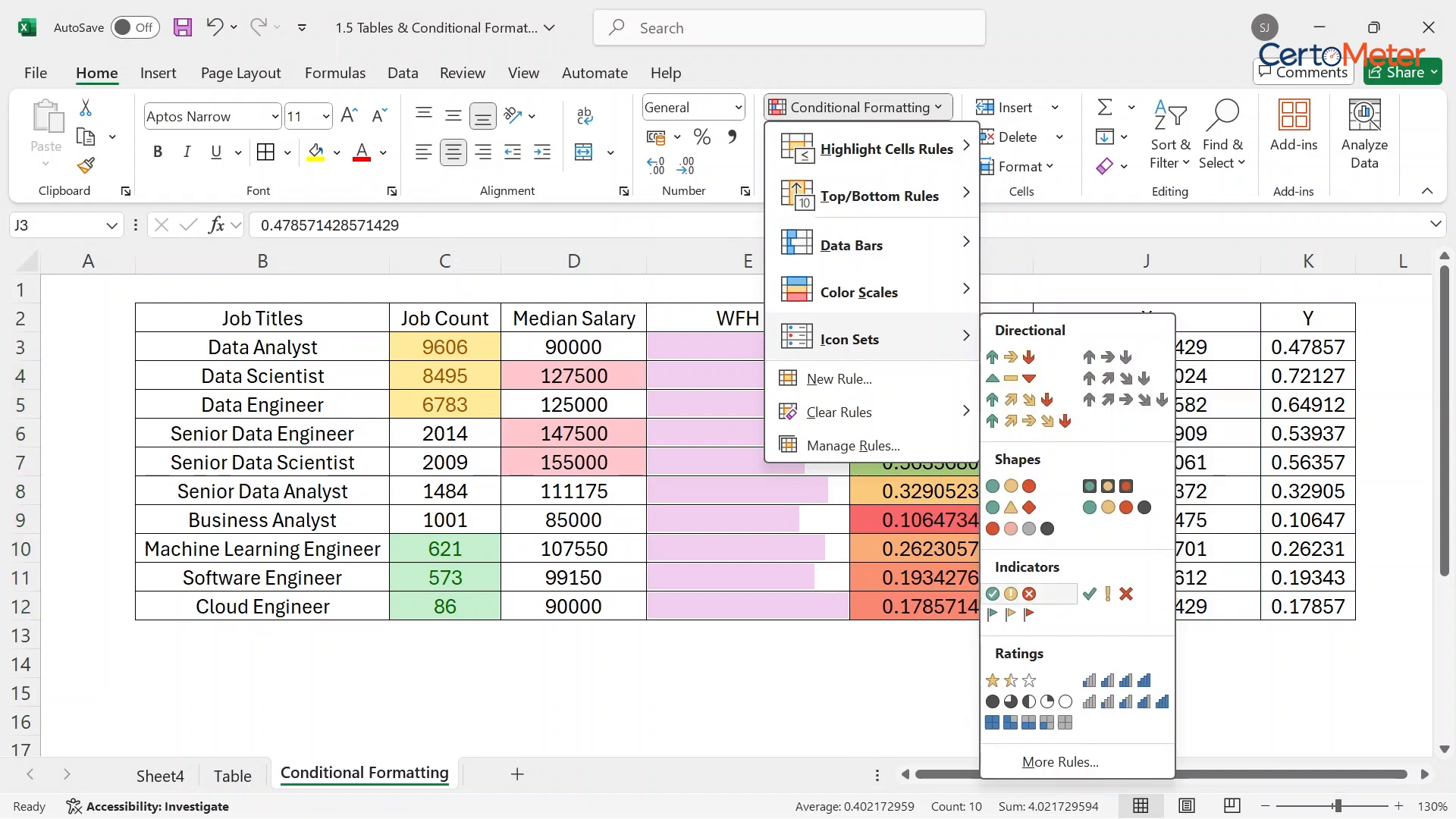
{"action": "left_click", "coordinate": [1060, 761]}
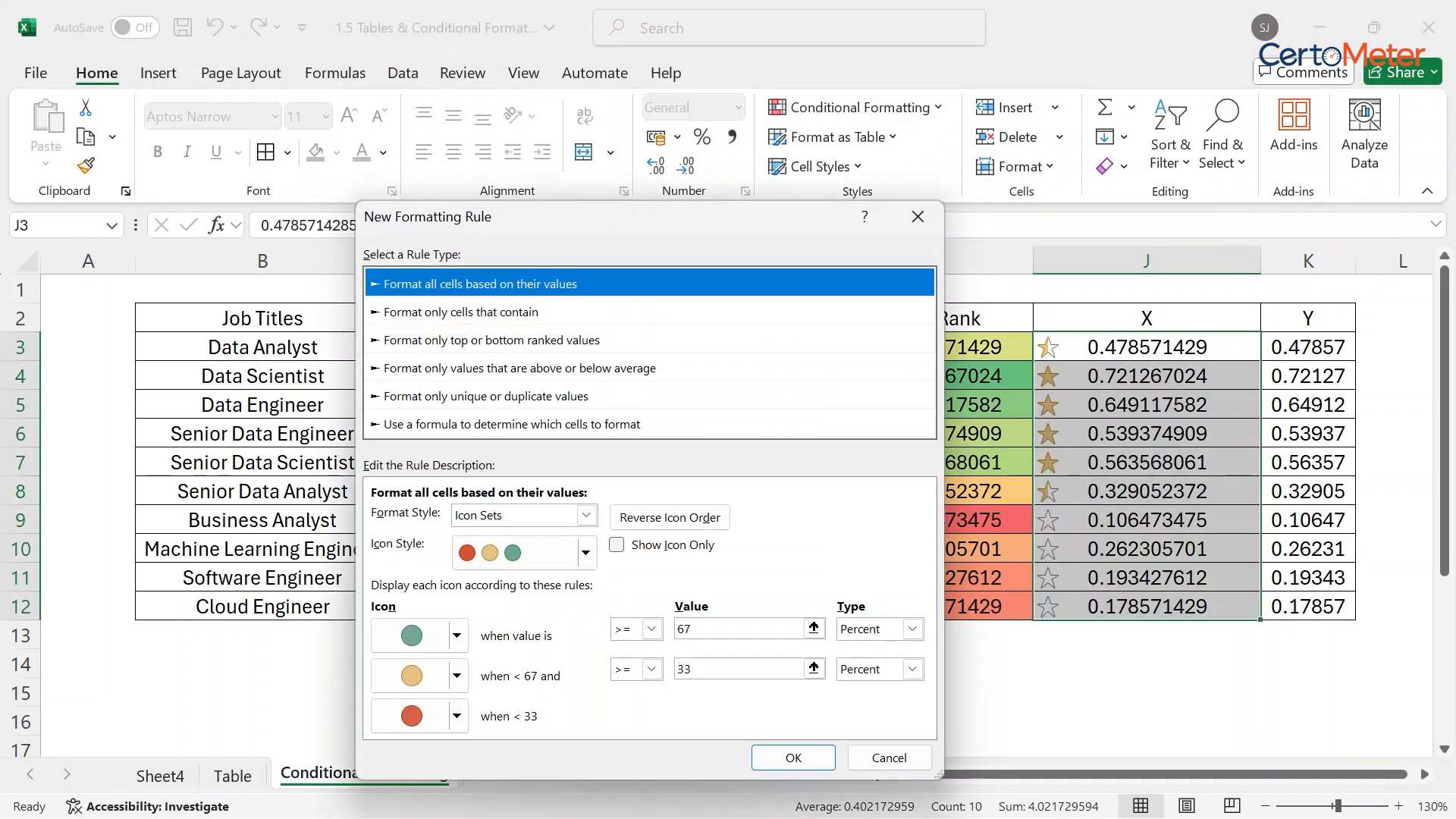
{"action": "left_click", "coordinate": [617, 544]}
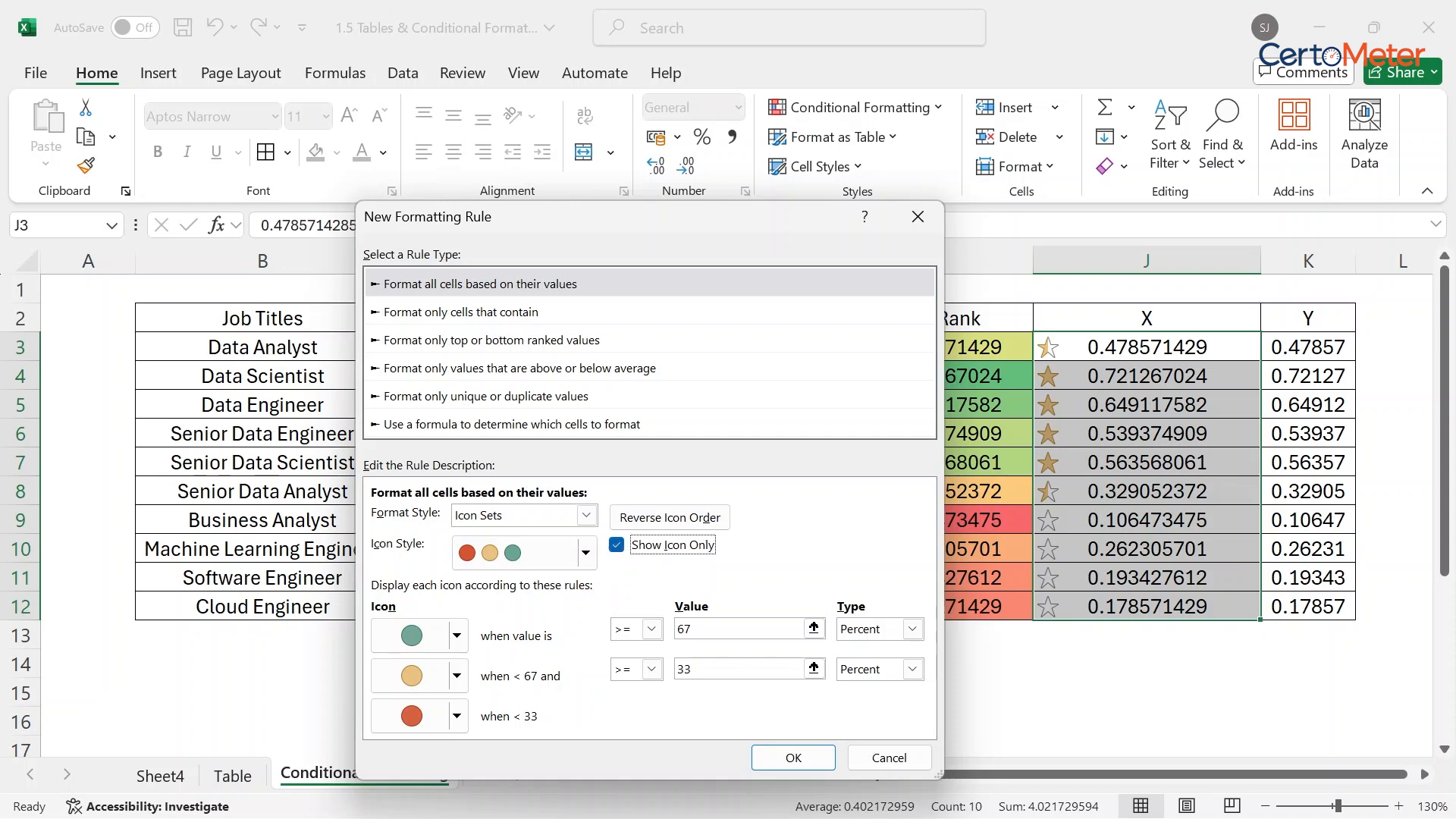
{"action": "left_click", "coordinate": [585, 552]}
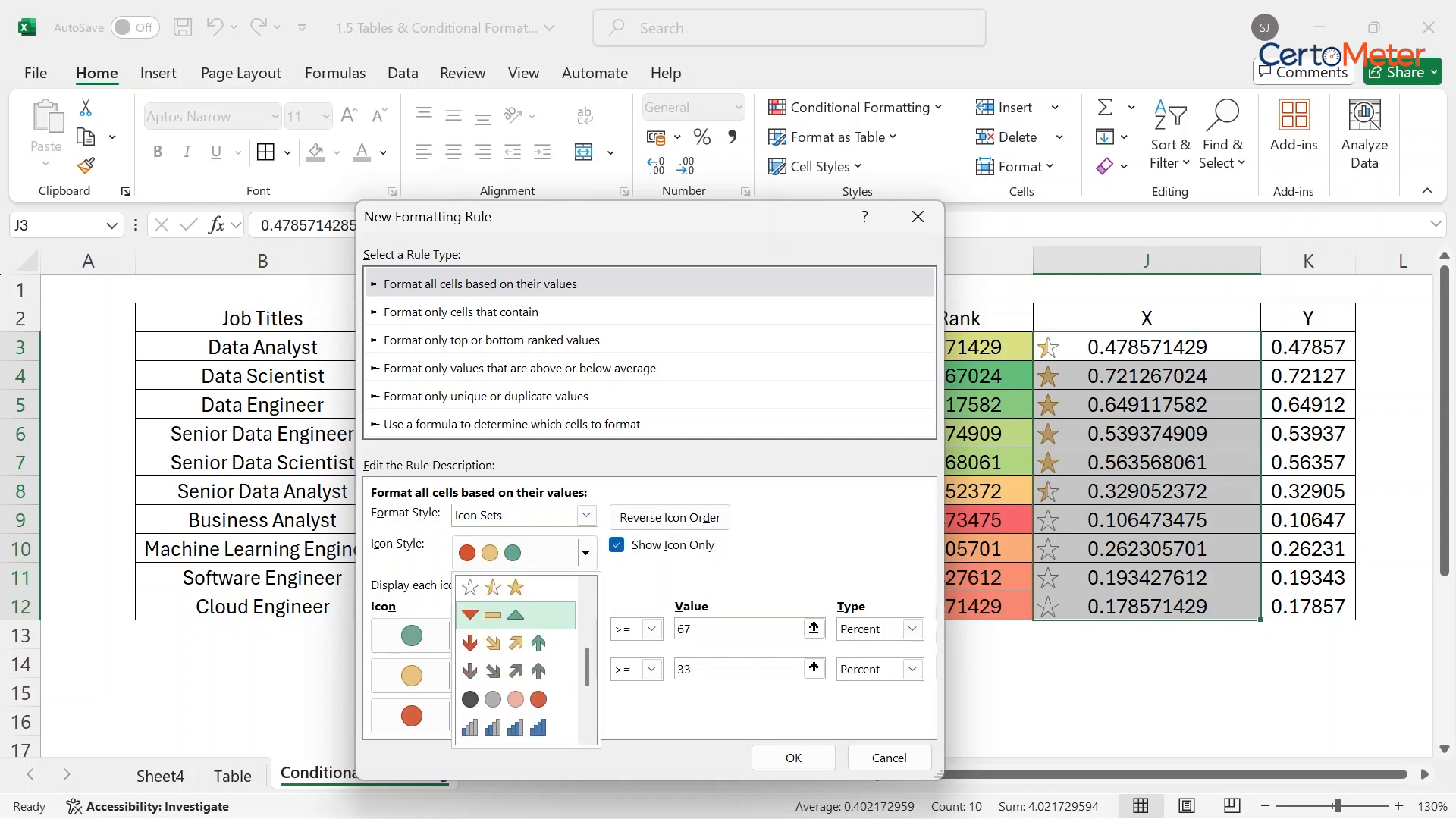
{"action": "left_click", "coordinate": [493, 587]}
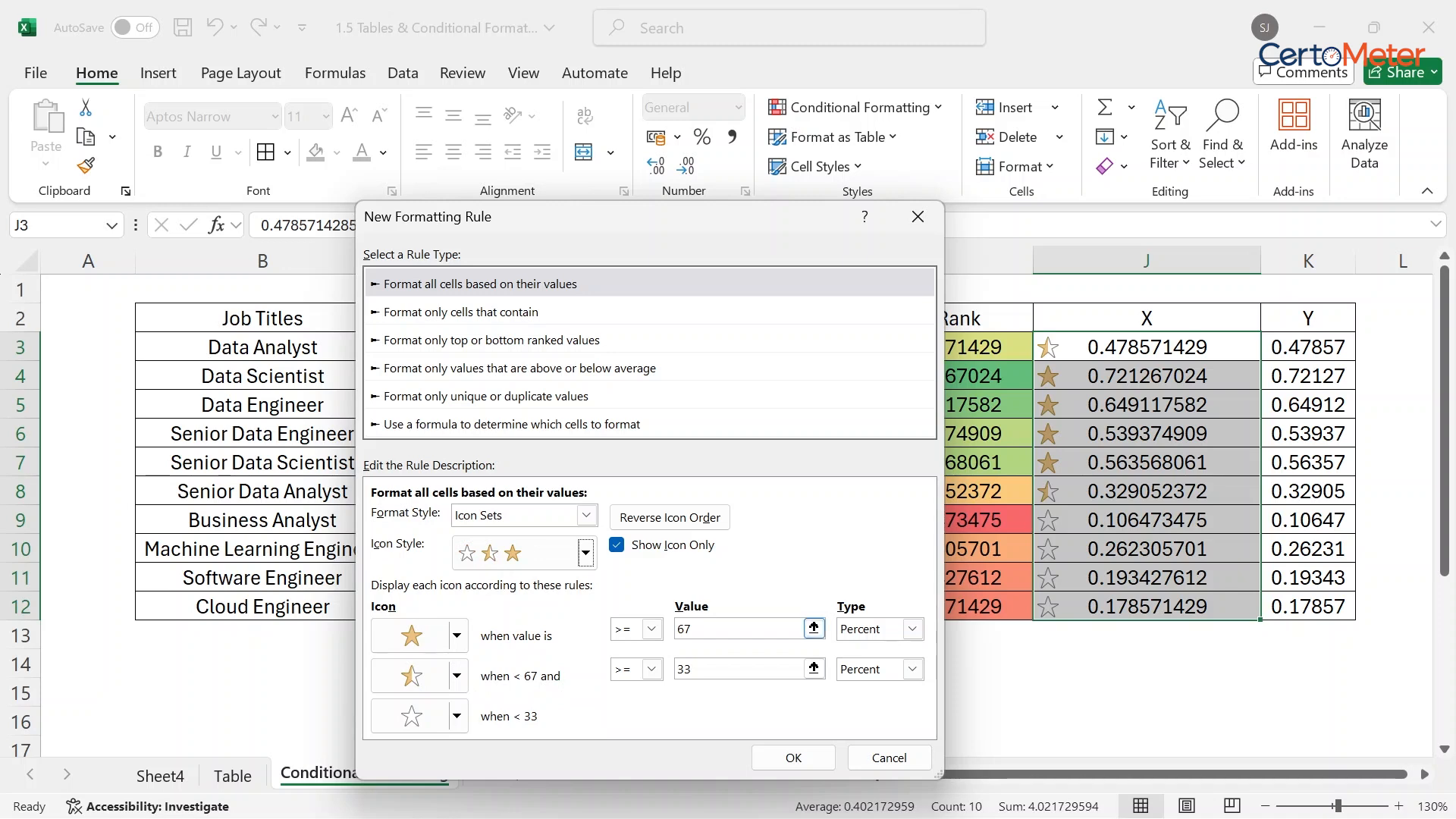
- Set the full-star threshold to 70 percent and the half-star threshold to 10 percent, and apply the rule
{"action": "left_click", "coordinate": [789, 628]}
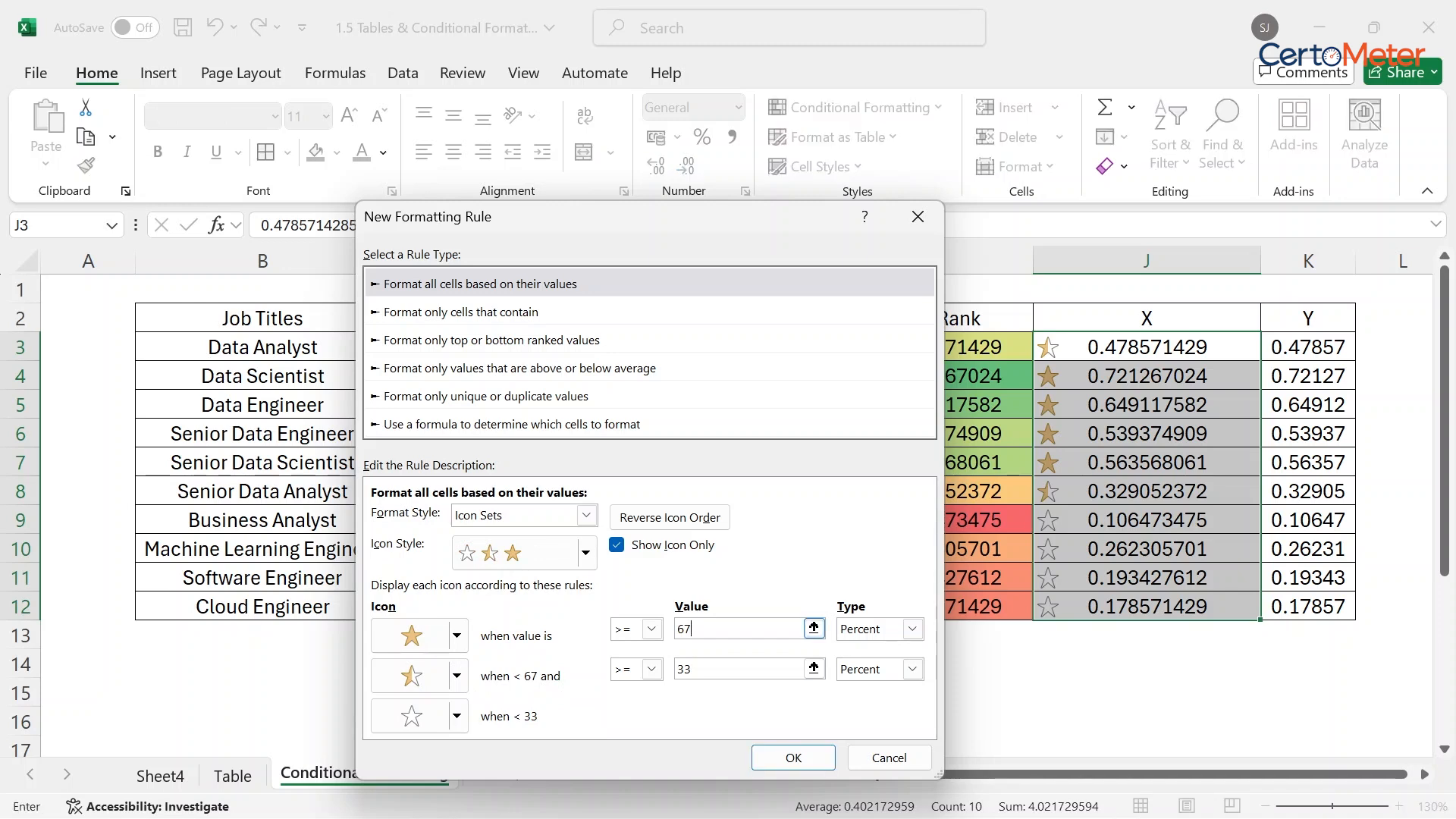
{"action": "key", "text": "BackSpace"}
{"action": "key", "text": "BackSpace"}
{"action": "type", "text": "70"}
{"action": "left_click", "coordinate": [789, 669]}
{"action": "key", "text": "BackSpace"}
{"action": "key", "text": "BackSpace"}
{"action": "type", "text": "40"}
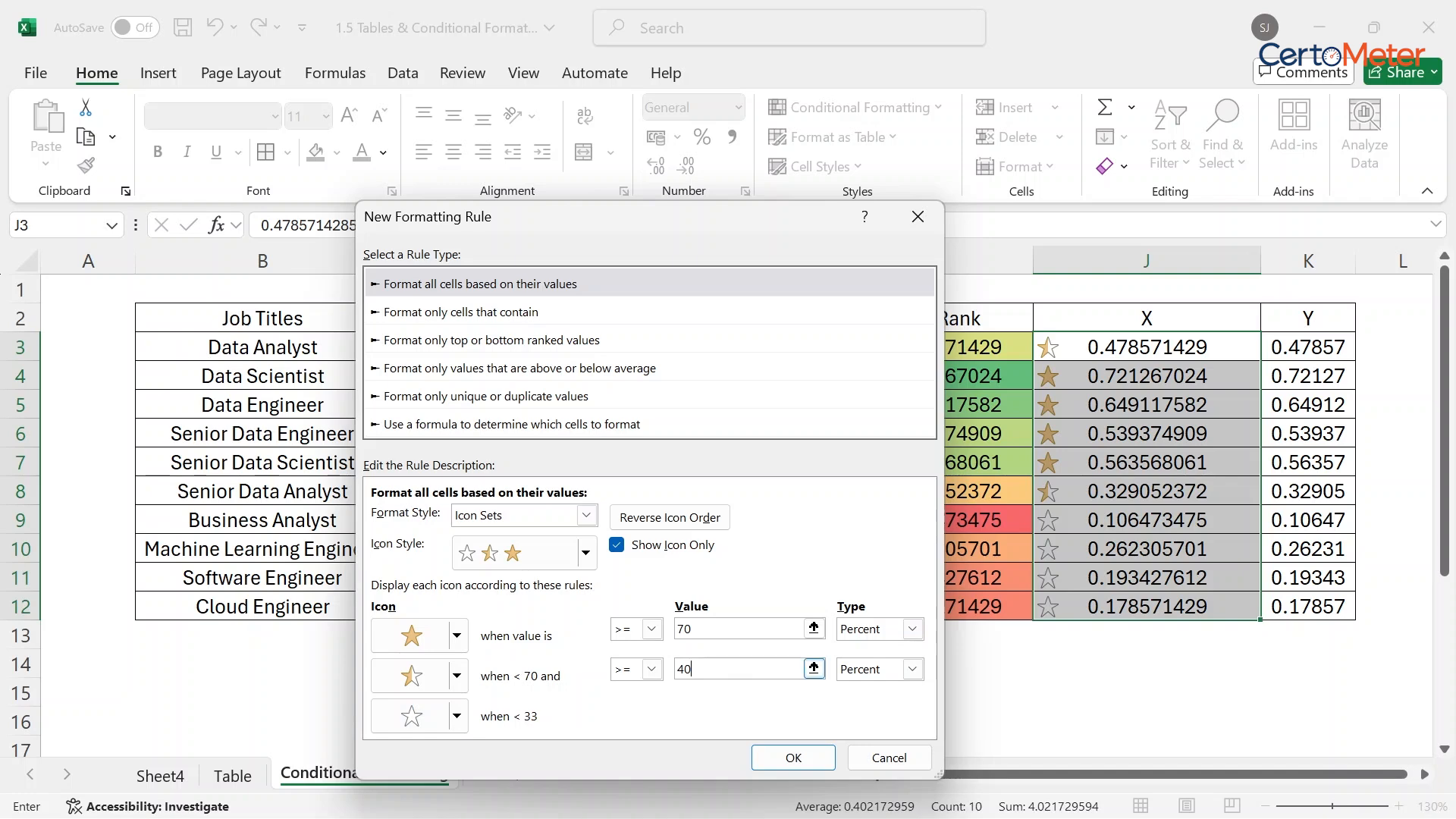
{"action": "key", "text": "BackSpace"}
{"action": "key", "text": "BackSpace"}
{"action": "type", "text": "10"}
{"action": "key", "text": "Return"}
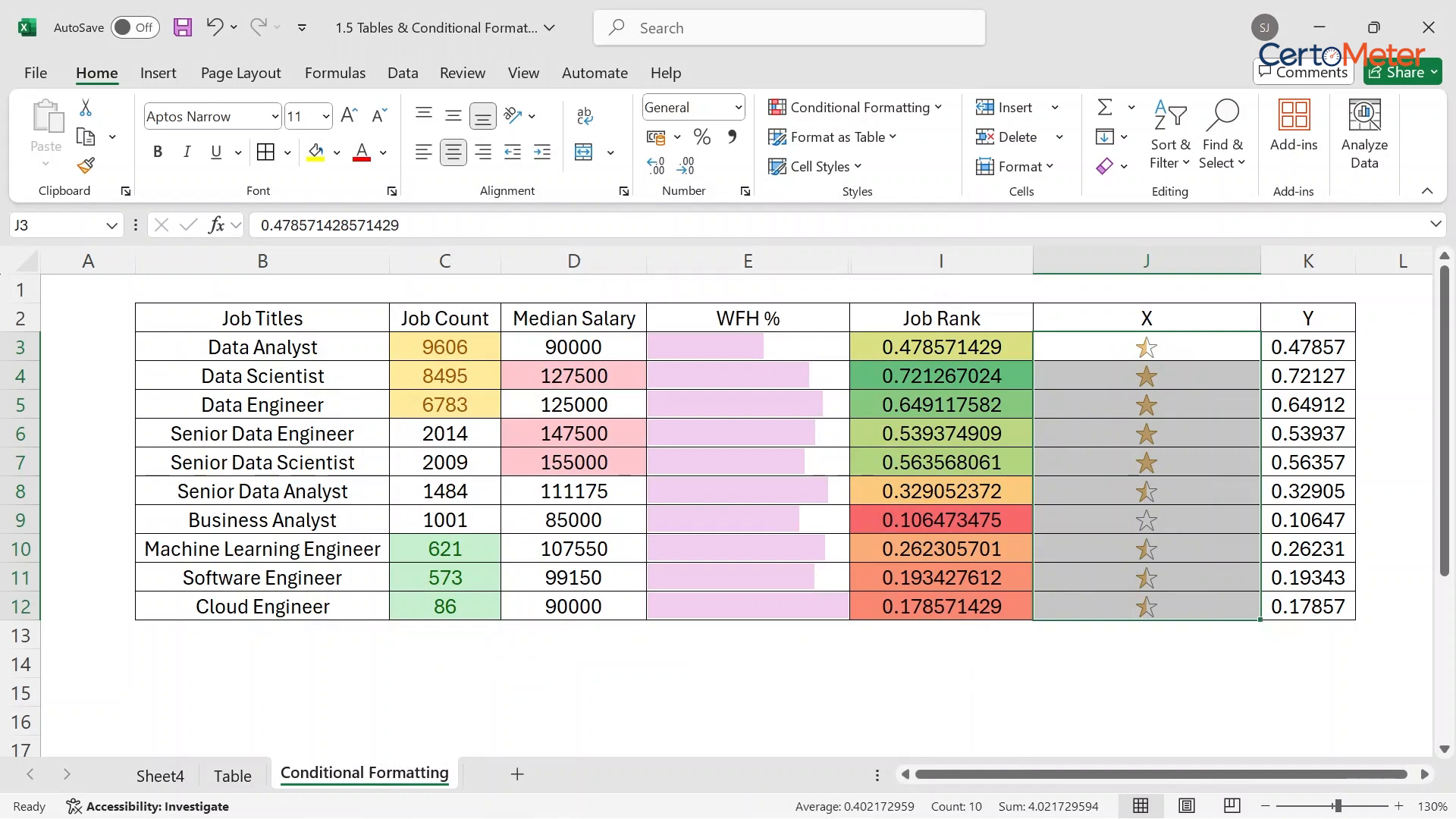
- Narrow column J to a compact width that leaves a little space around the star icons
{"action": "left_click", "coordinate": [1146, 664]}
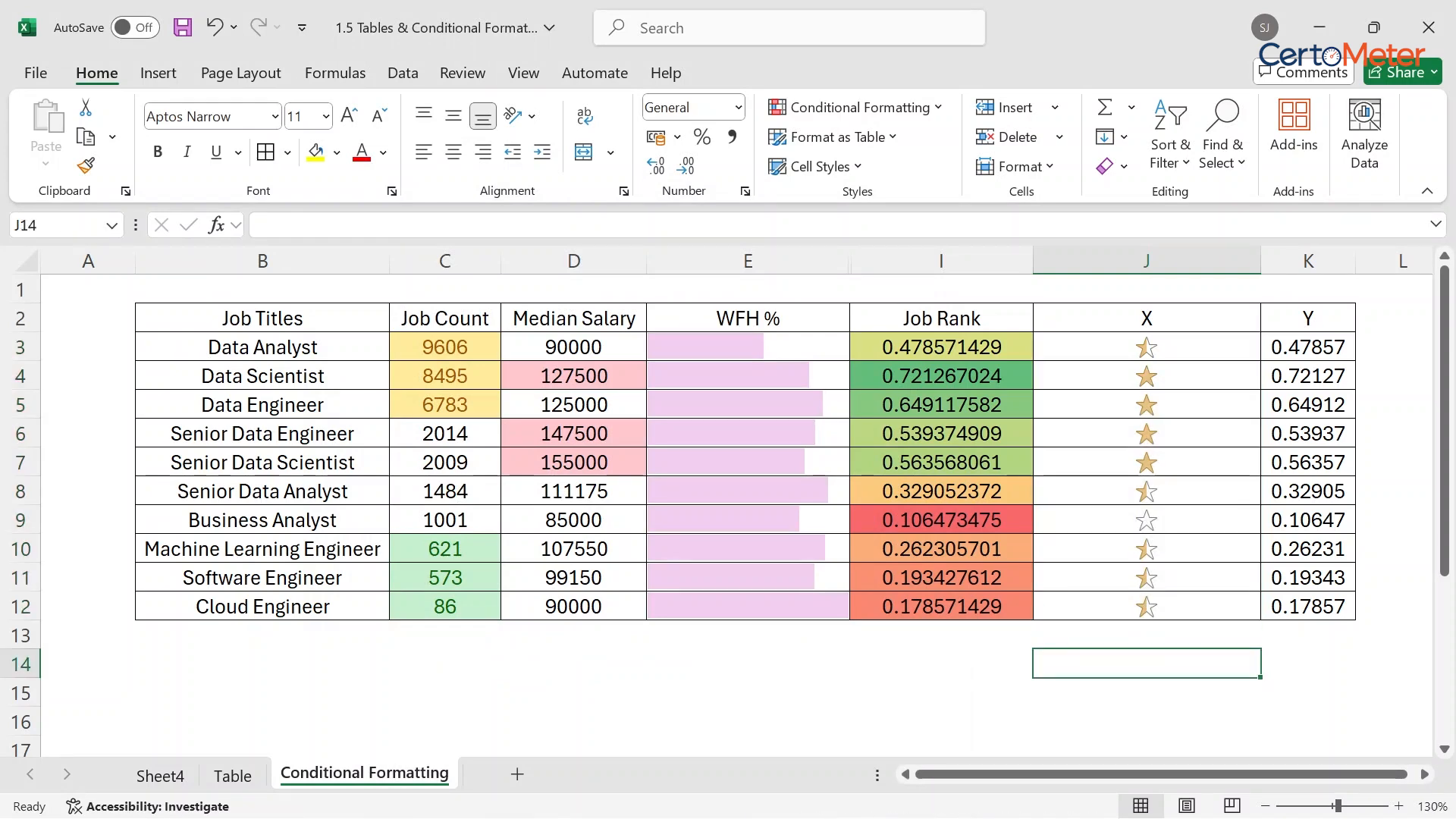
{"action": "double_click", "coordinate": [1260, 260]}
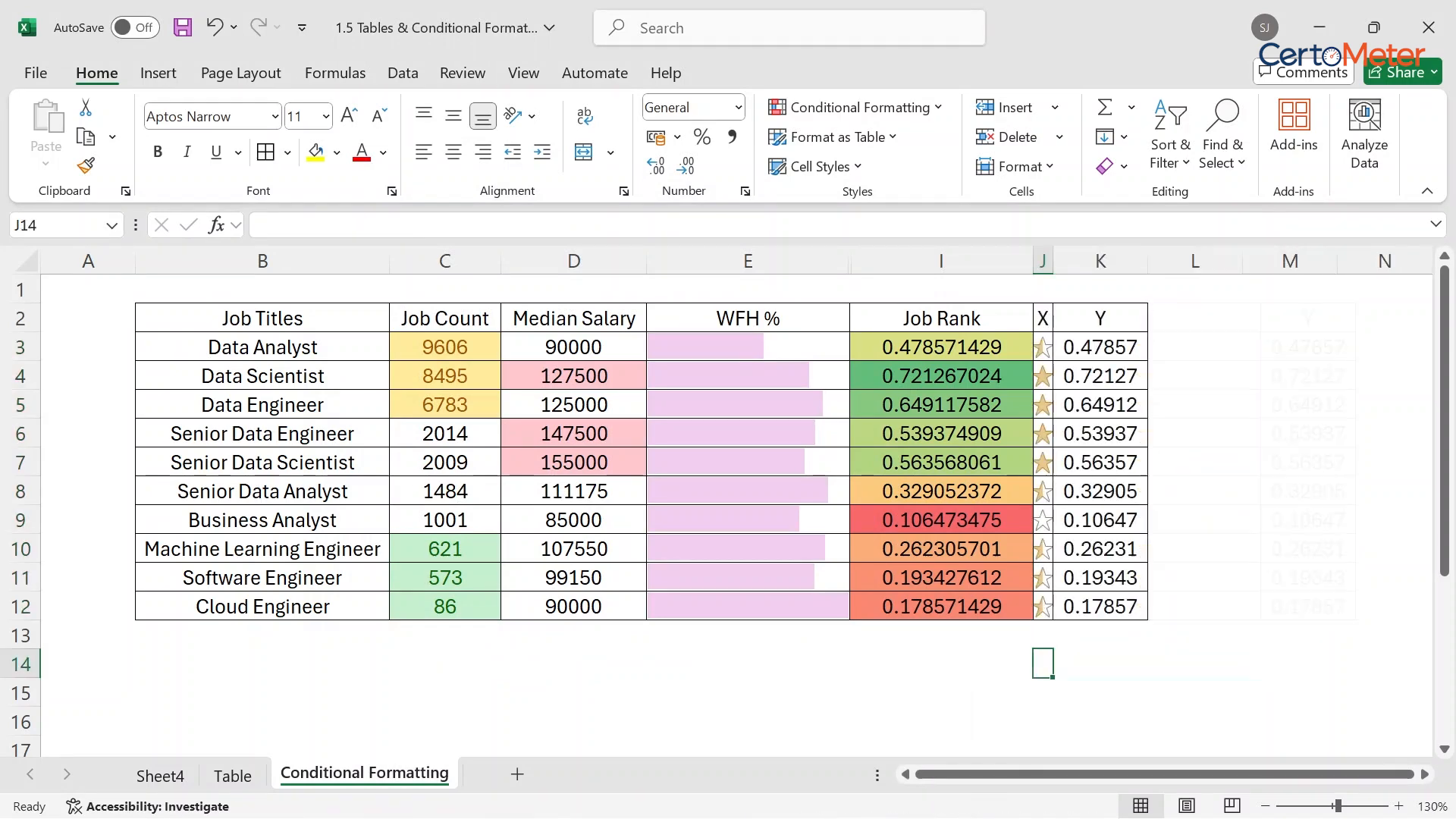
{"action": "left_click_drag", "start_coordinate": [1052, 261], "coordinate": [1097, 261]}
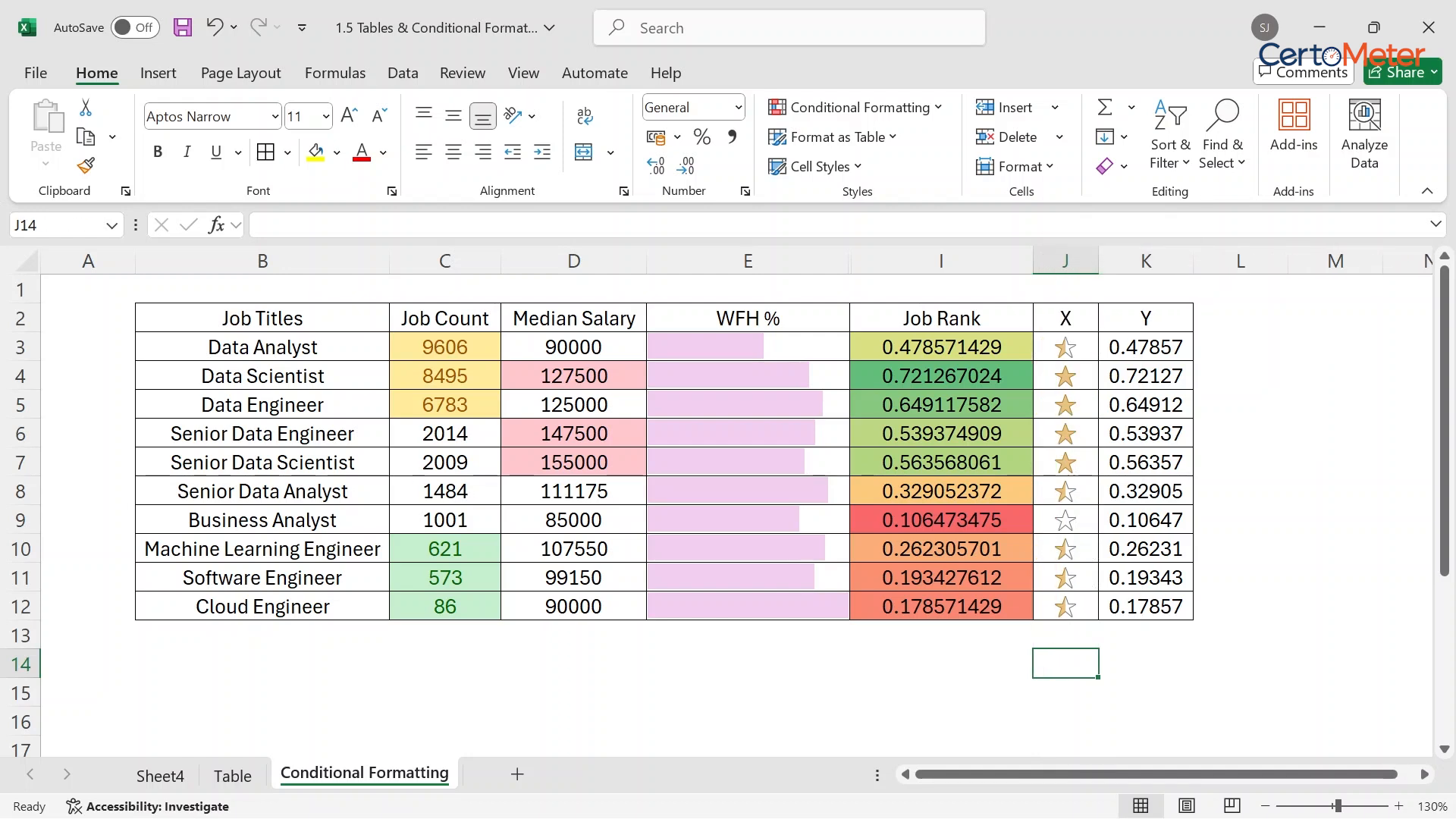
- Apply the circled three-symbols indicator icon set to the Y values in K3:K12
{"action": "left_click_drag", "start_coordinate": [1146, 347], "coordinate": [1145, 608]}
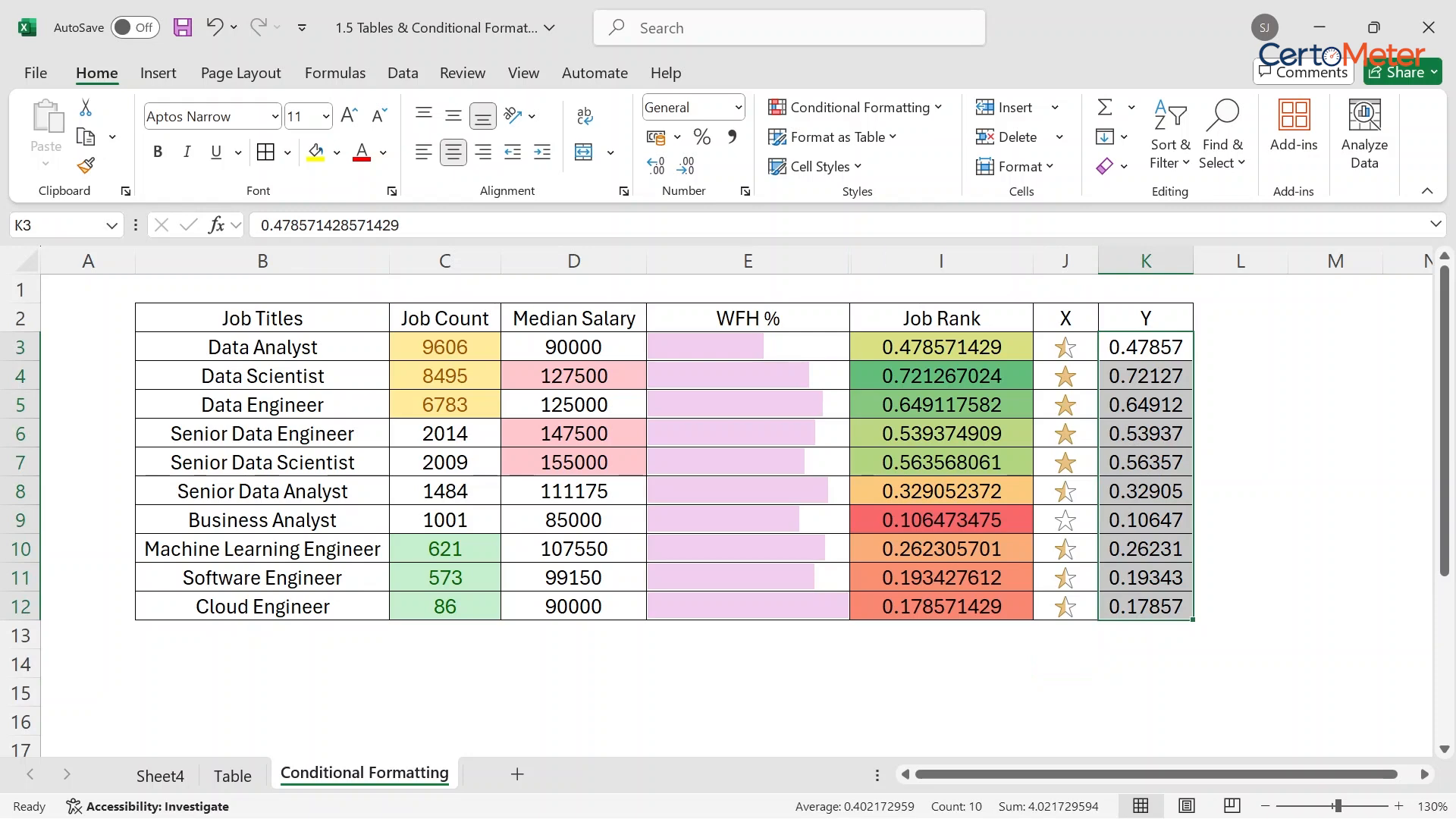
{"action": "left_click", "coordinate": [855, 107]}
{"action": "mouse_move", "coordinate": [850, 339]}
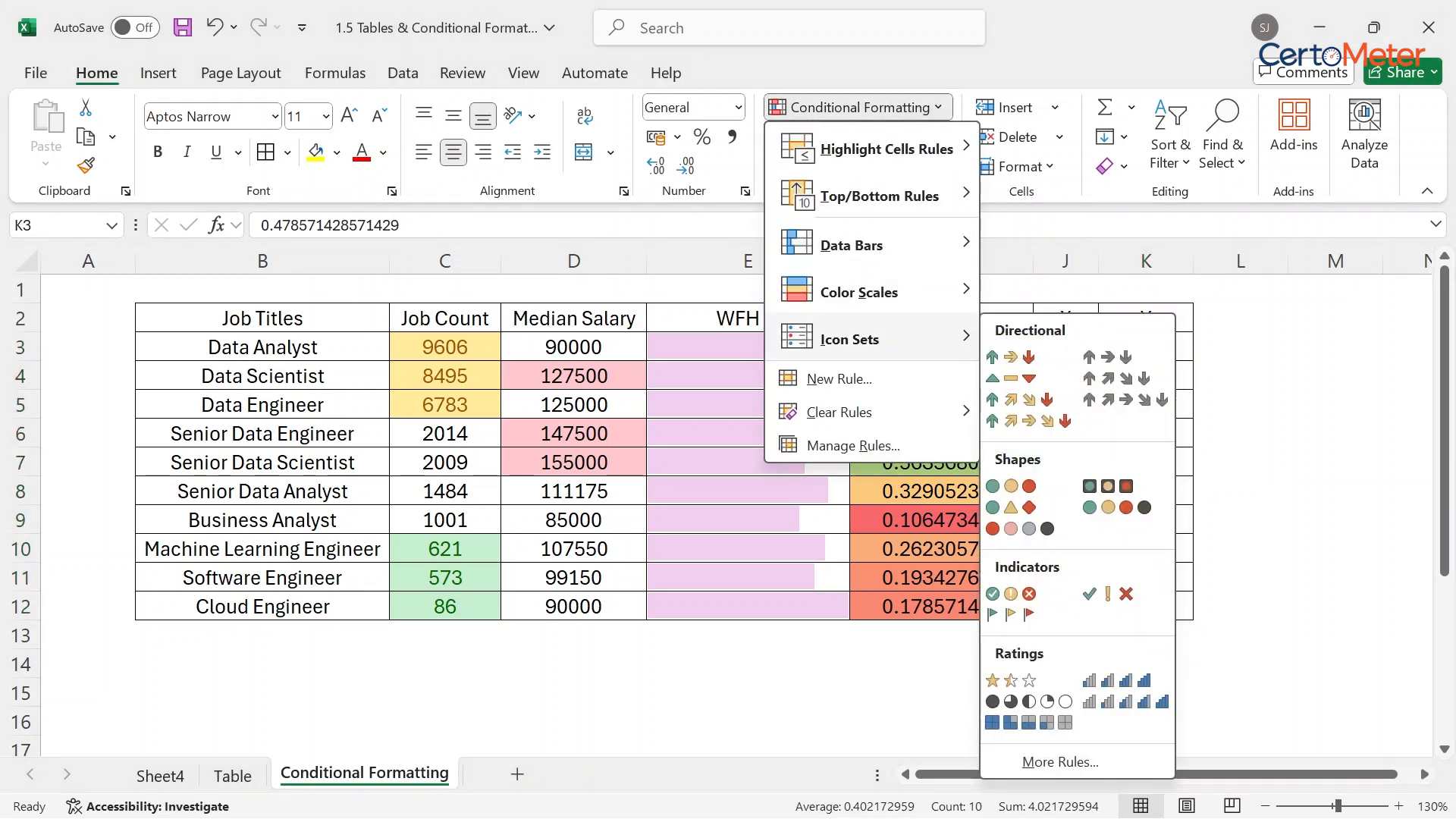
{"action": "left_click", "coordinate": [1011, 593]}
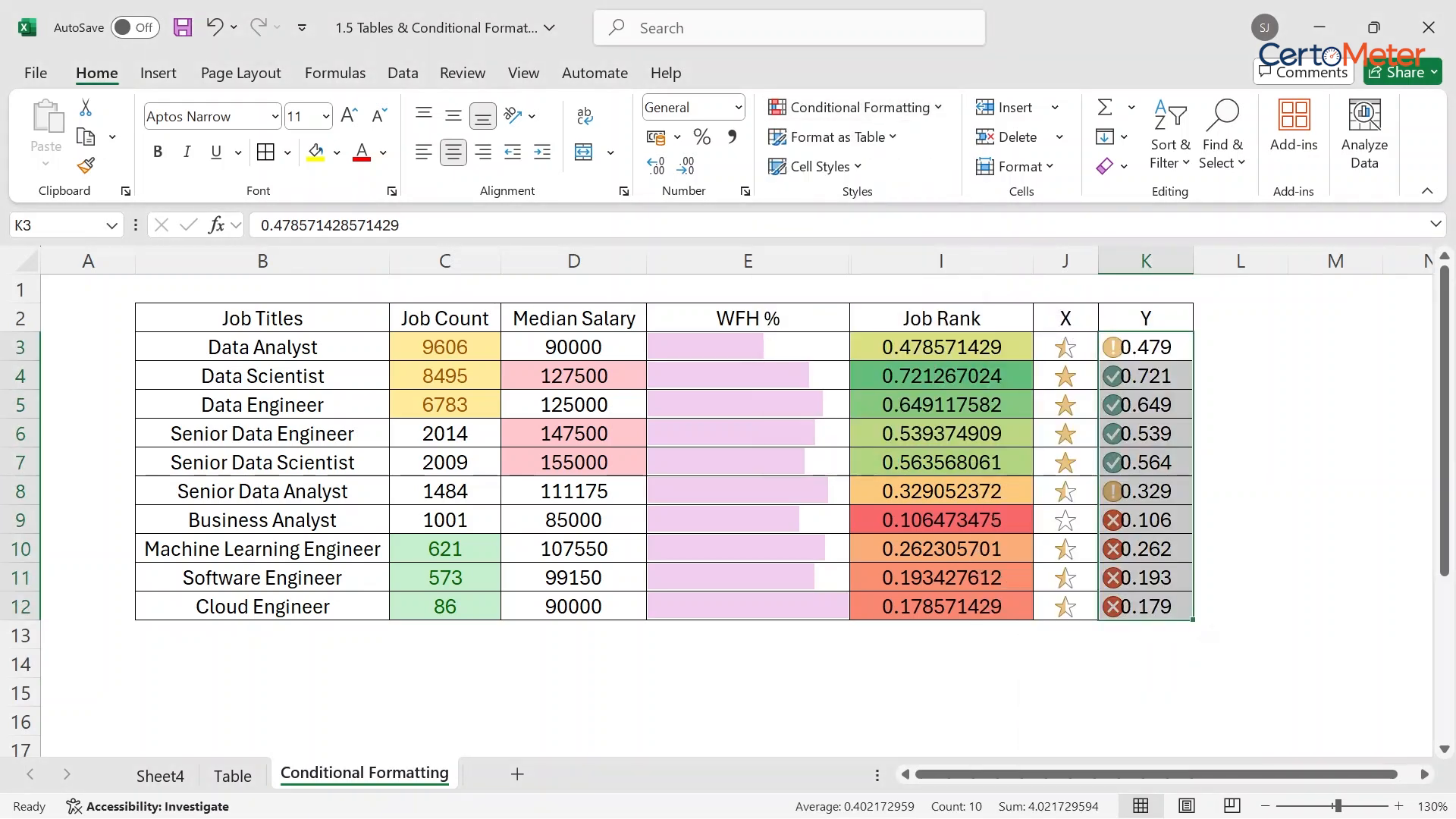
- Start a new icon set rule for K3:K12 using the circled cross, exclamation and check mark style
{"action": "left_click", "coordinate": [855, 106]}
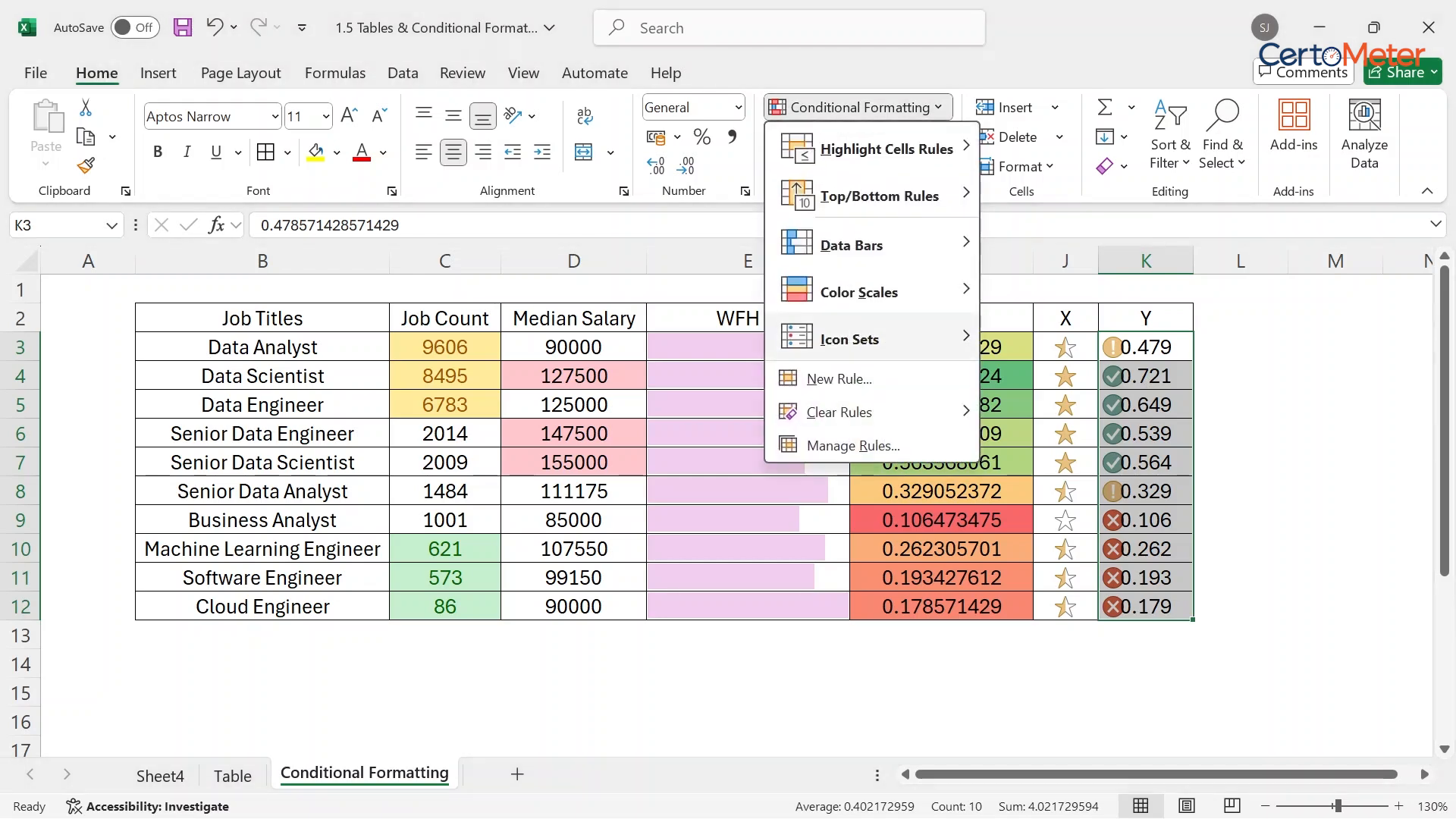
{"action": "mouse_move", "coordinate": [849, 339]}
{"action": "left_click", "coordinate": [1060, 761]}
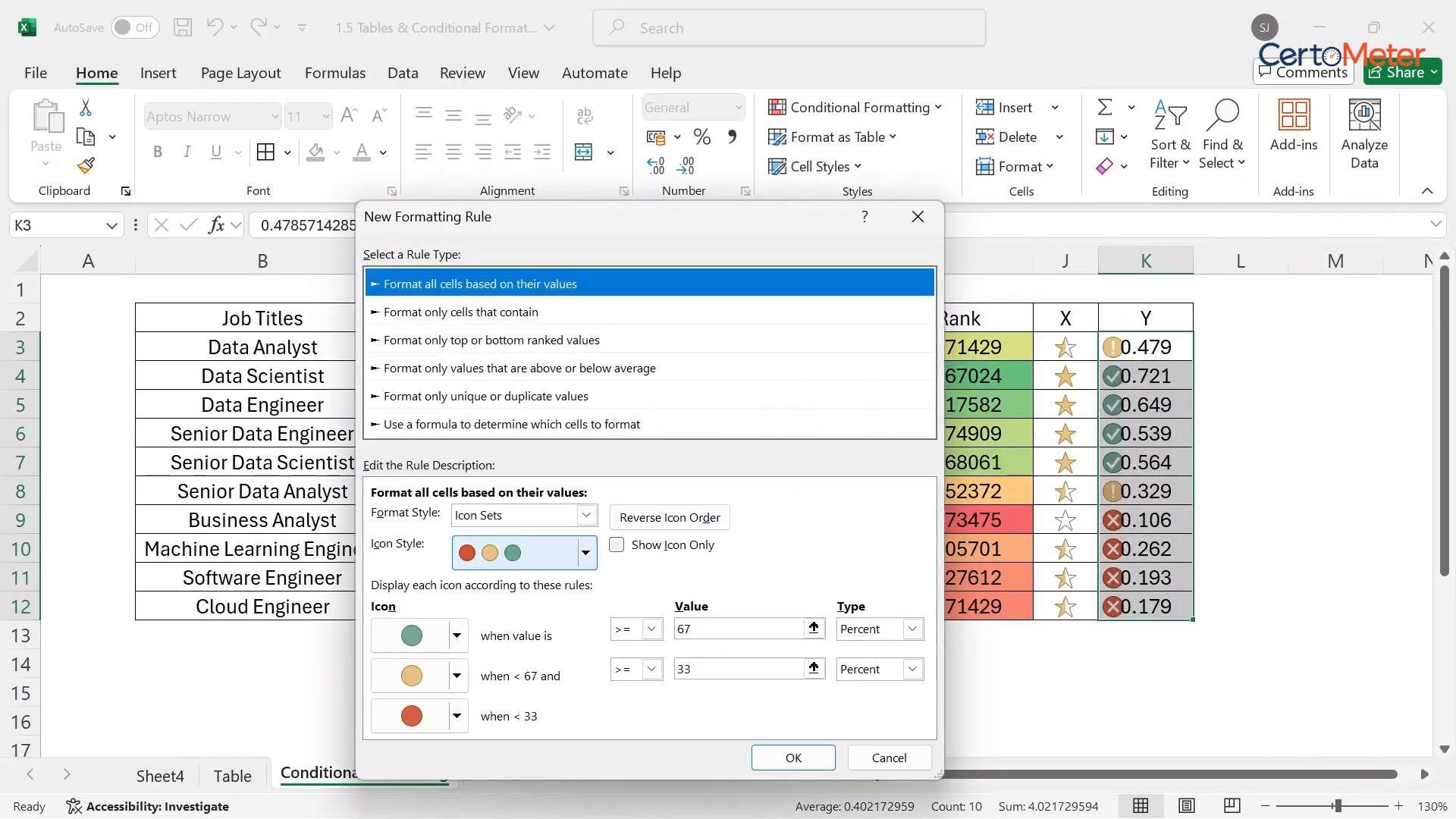
{"action": "left_click", "coordinate": [585, 553]}
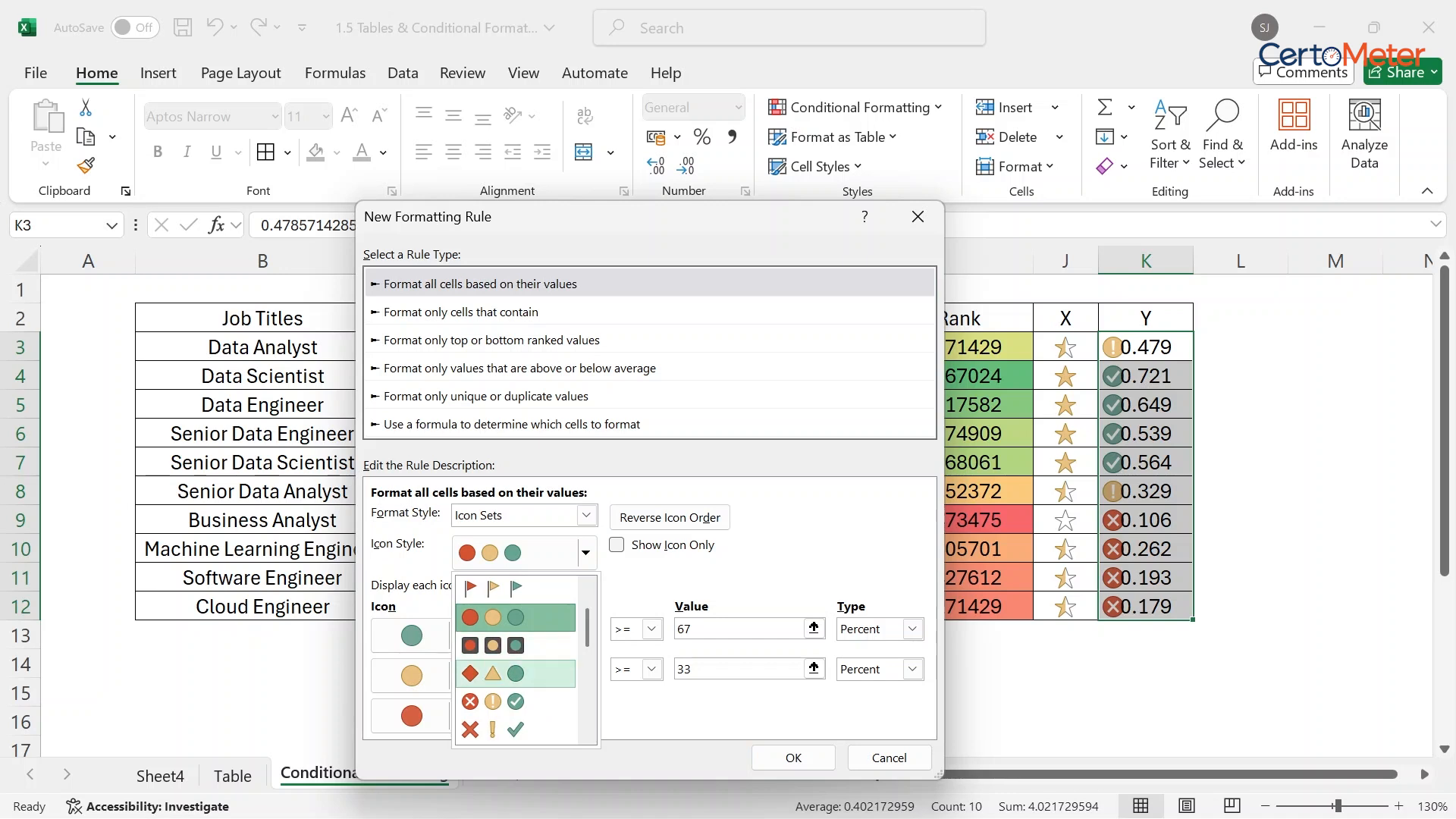
{"action": "left_click", "coordinate": [515, 700]}
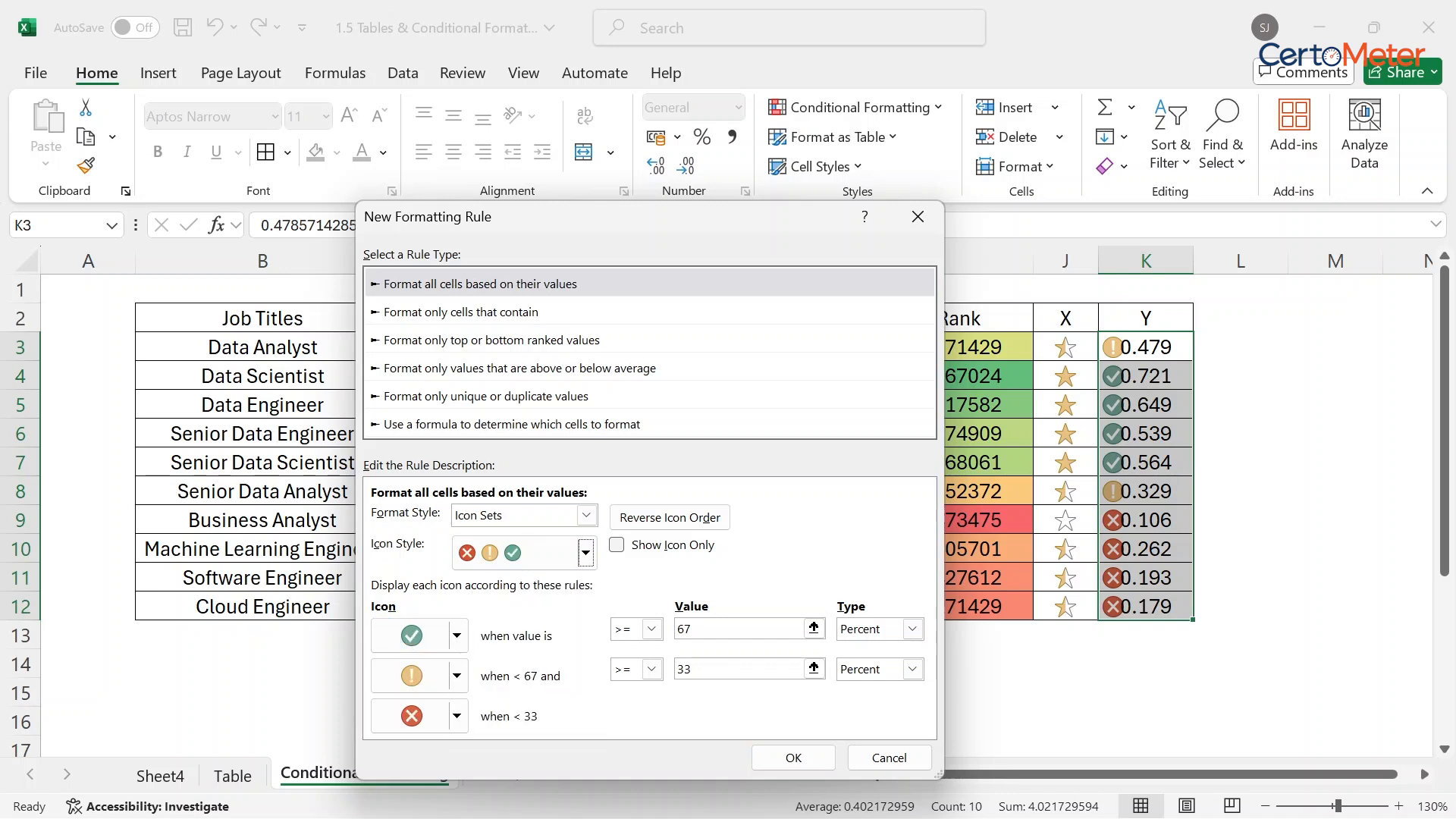
- Set the check mark threshold to 70 percent and the exclamation threshold to 50 percent, and apply the rule
{"action": "left_click", "coordinate": [703, 628]}
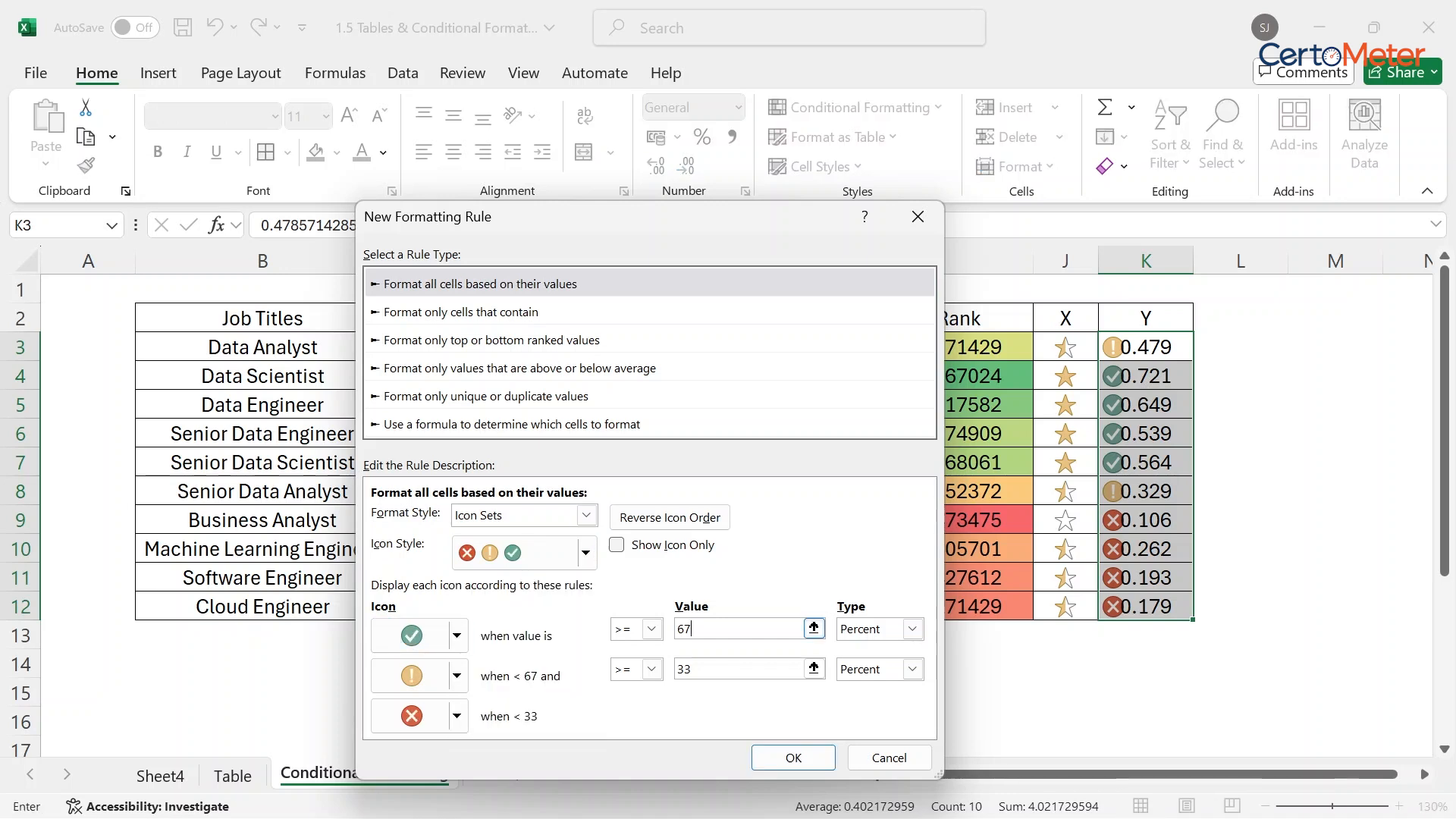
{"action": "key", "text": "BackSpace"}
{"action": "key", "text": "BackSpace"}
{"action": "type", "text": "70"}
{"action": "left_click", "coordinate": [704, 669]}
{"action": "key", "text": "BackSpace"}
{"action": "key", "text": "BackSpace"}
{"action": "type", "text": "50"}
{"action": "left_click", "coordinate": [793, 758]}
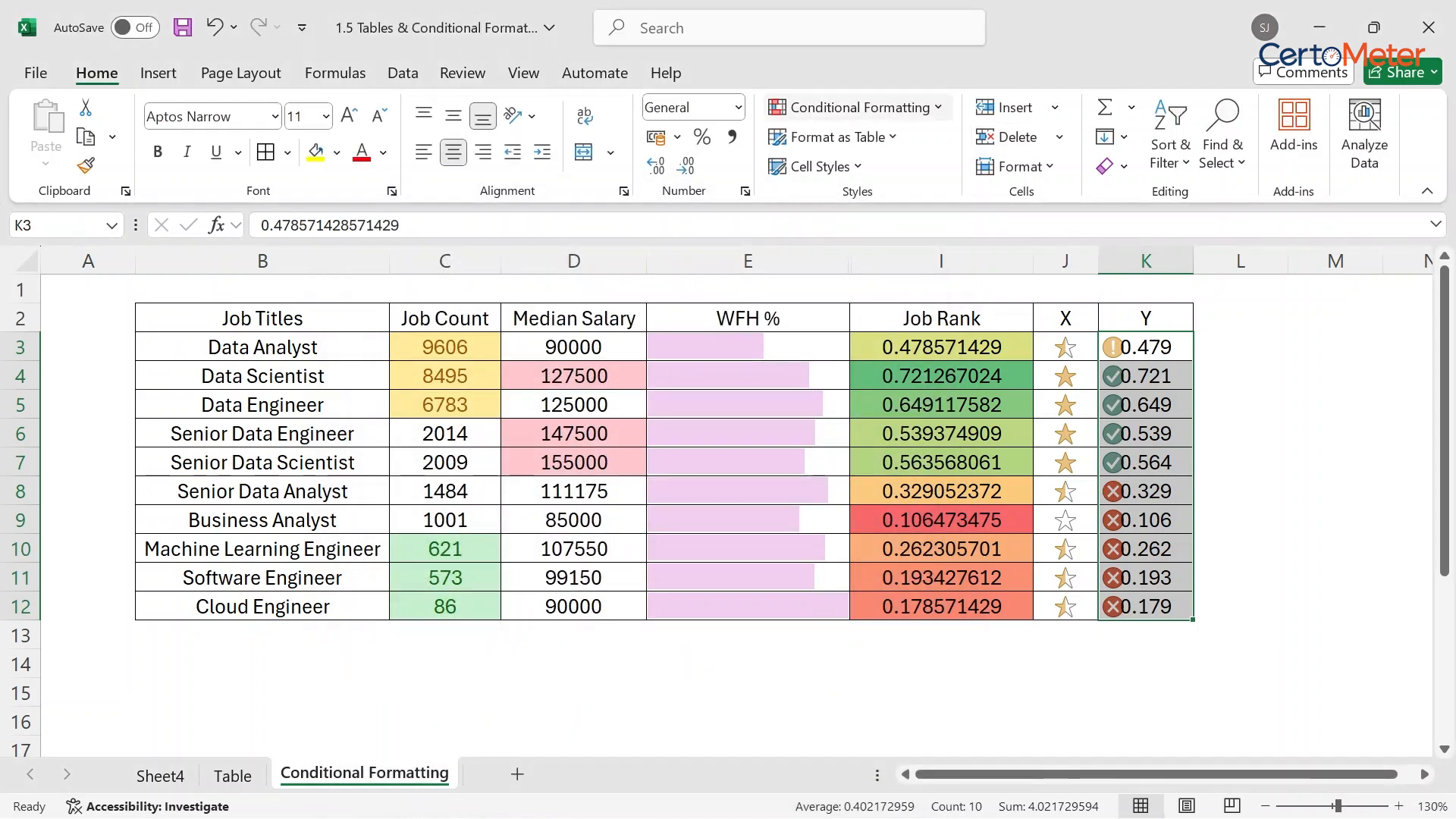
- Apply a new icon set rule to K3:K12 with the circled three-symbols style, showing only the icons
{"action": "left_click", "coordinate": [855, 107]}
{"action": "mouse_move", "coordinate": [871, 339]}
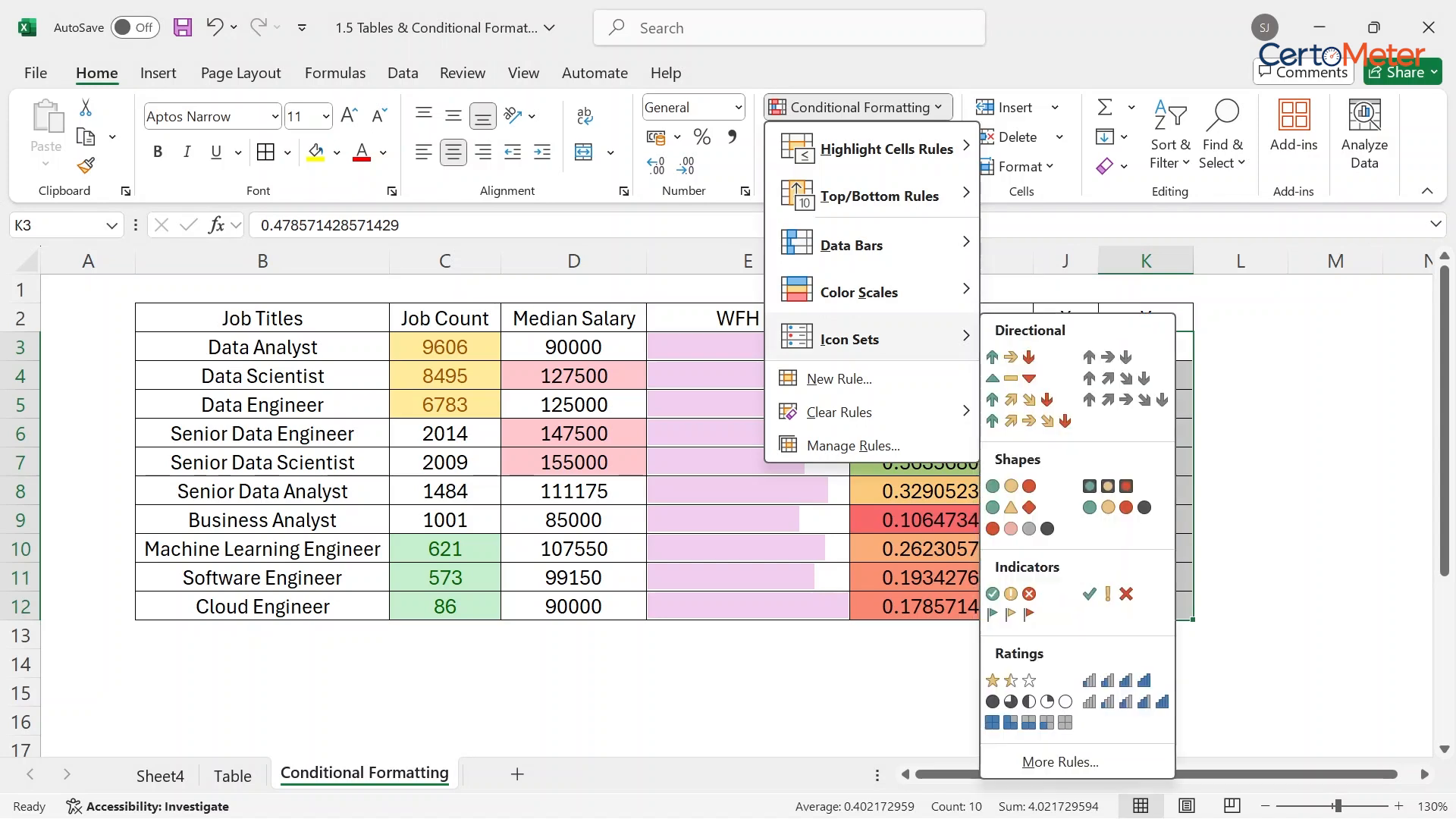
{"action": "left_click", "coordinate": [1033, 760]}
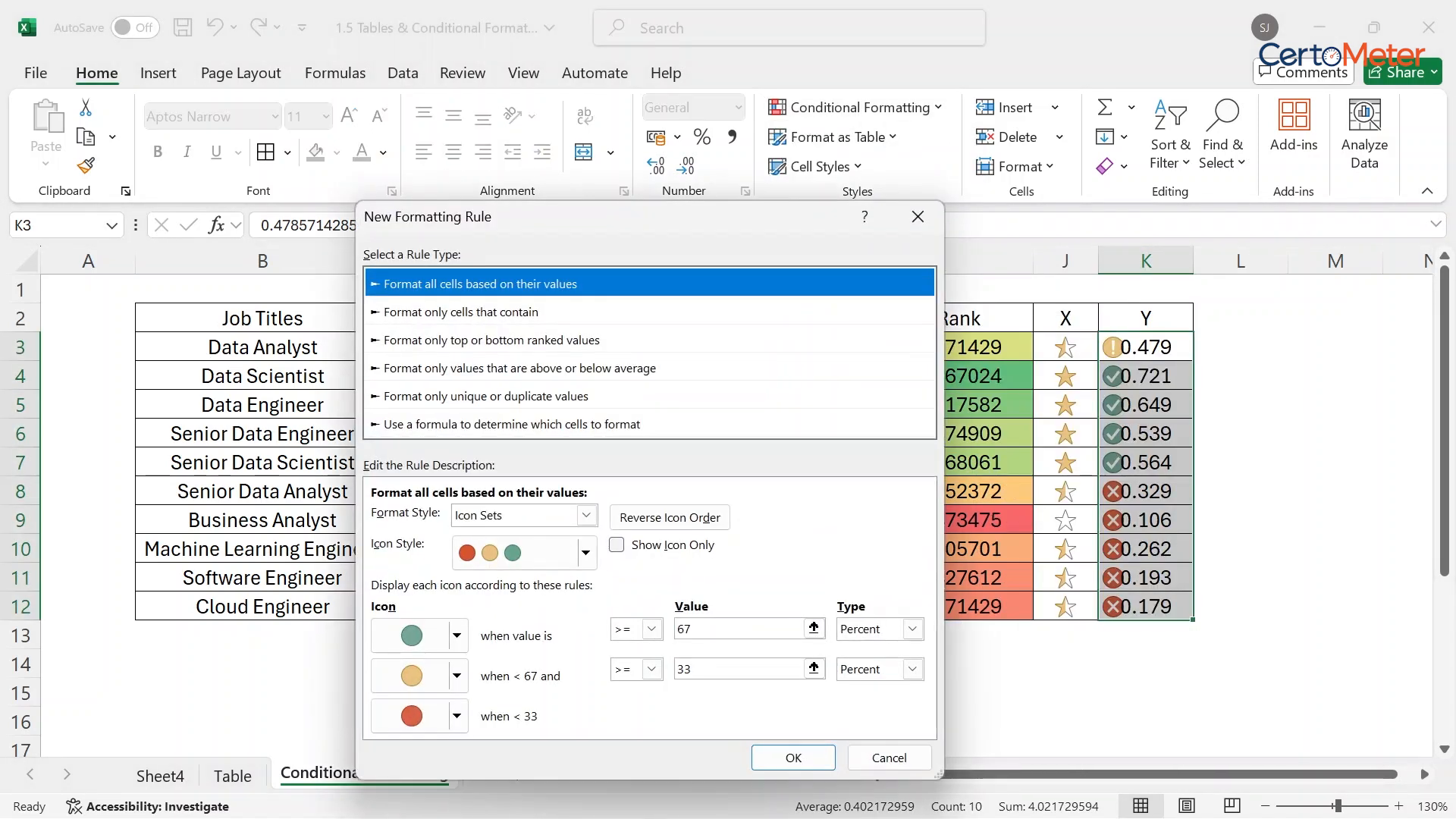
{"action": "left_click", "coordinate": [586, 551]}
{"action": "scroll", "coordinate": [515, 674], "scroll_direction": "down", "scroll_amount": 6}
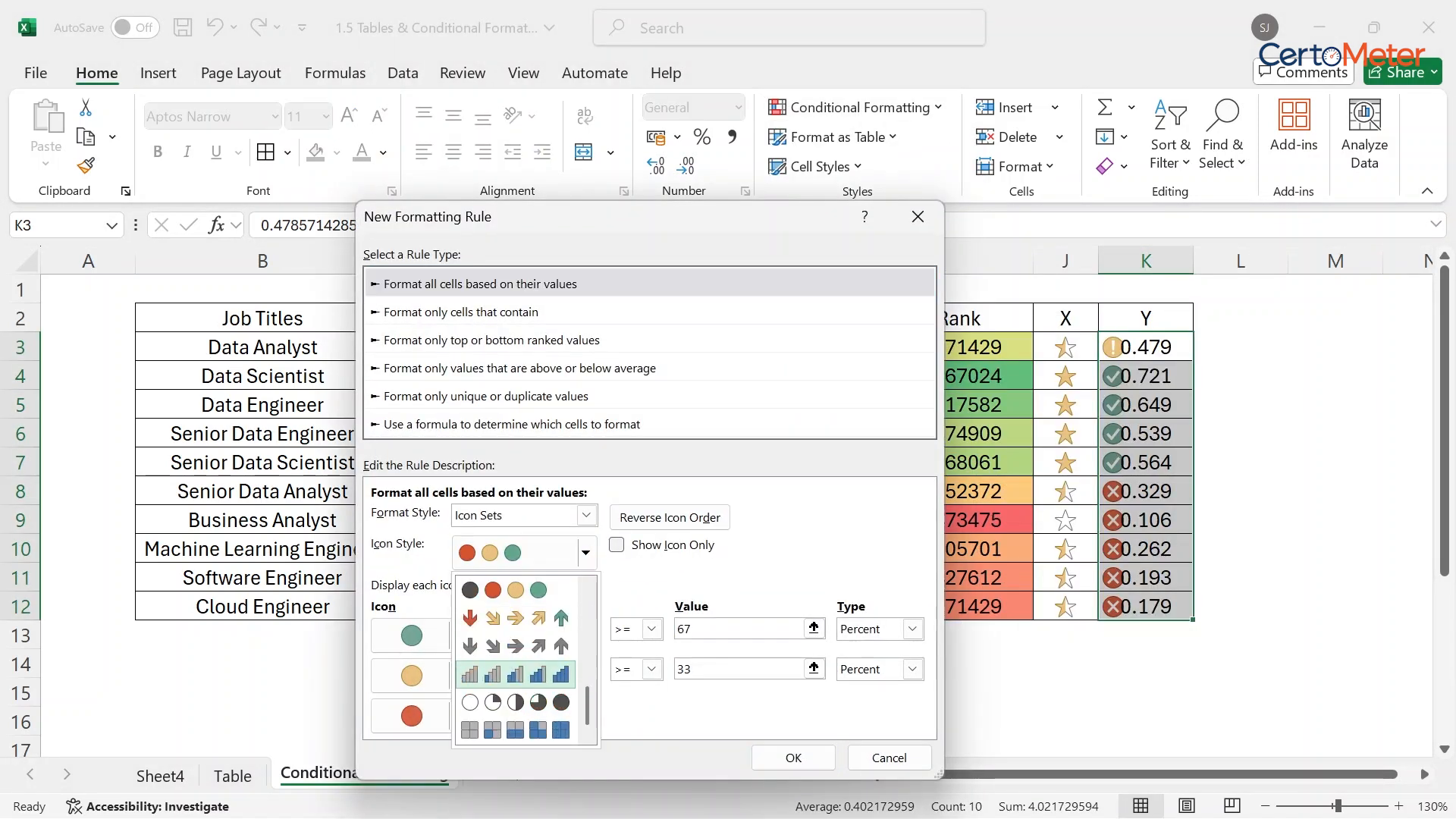
{"action": "scroll", "coordinate": [515, 645], "scroll_direction": "up", "scroll_amount": 5}
{"action": "scroll", "coordinate": [515, 659], "scroll_direction": "up", "scroll_amount": 4}
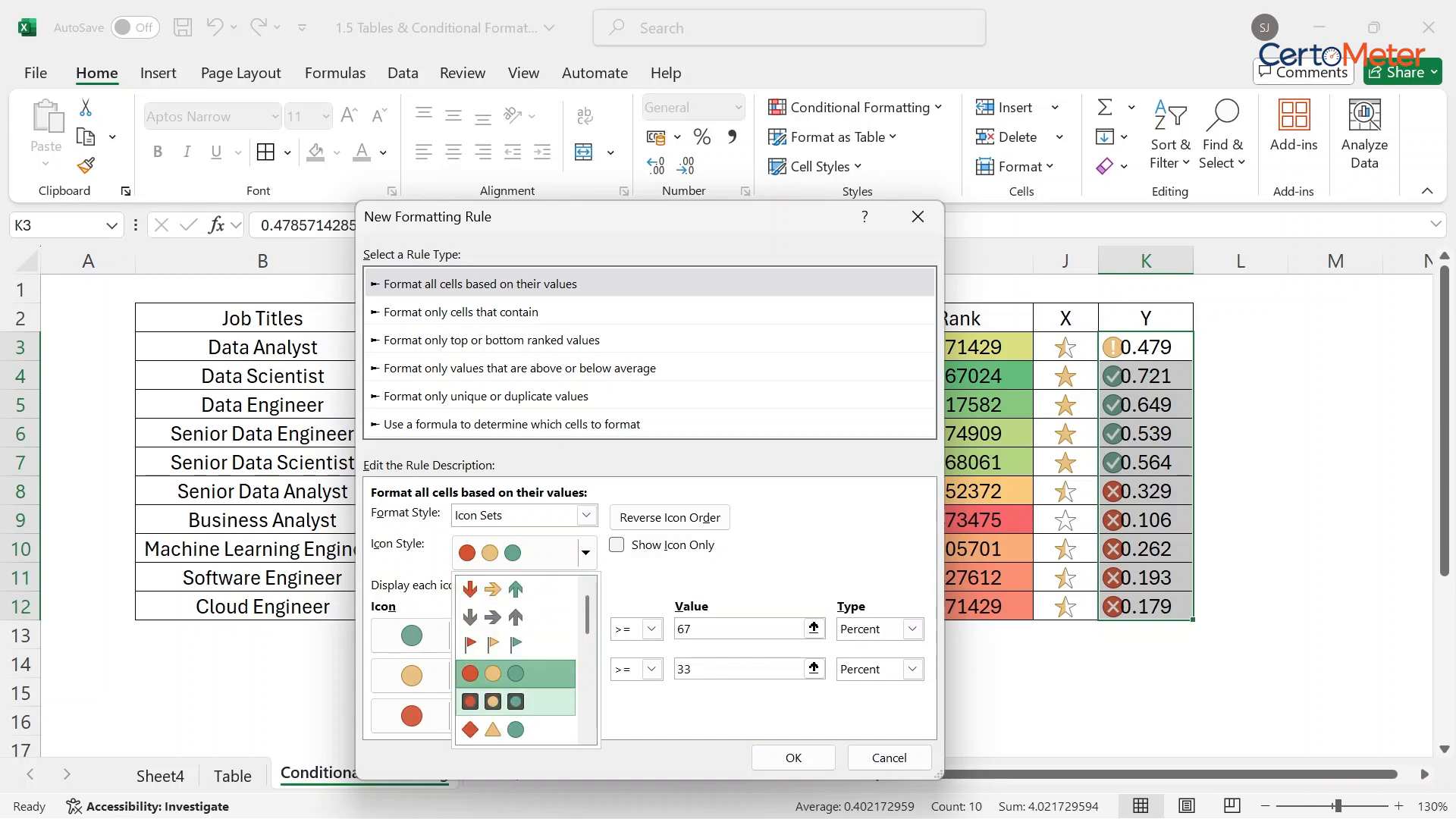
{"action": "scroll", "coordinate": [515, 700], "scroll_direction": "down", "scroll_amount": 2}
{"action": "left_click", "coordinate": [493, 700]}
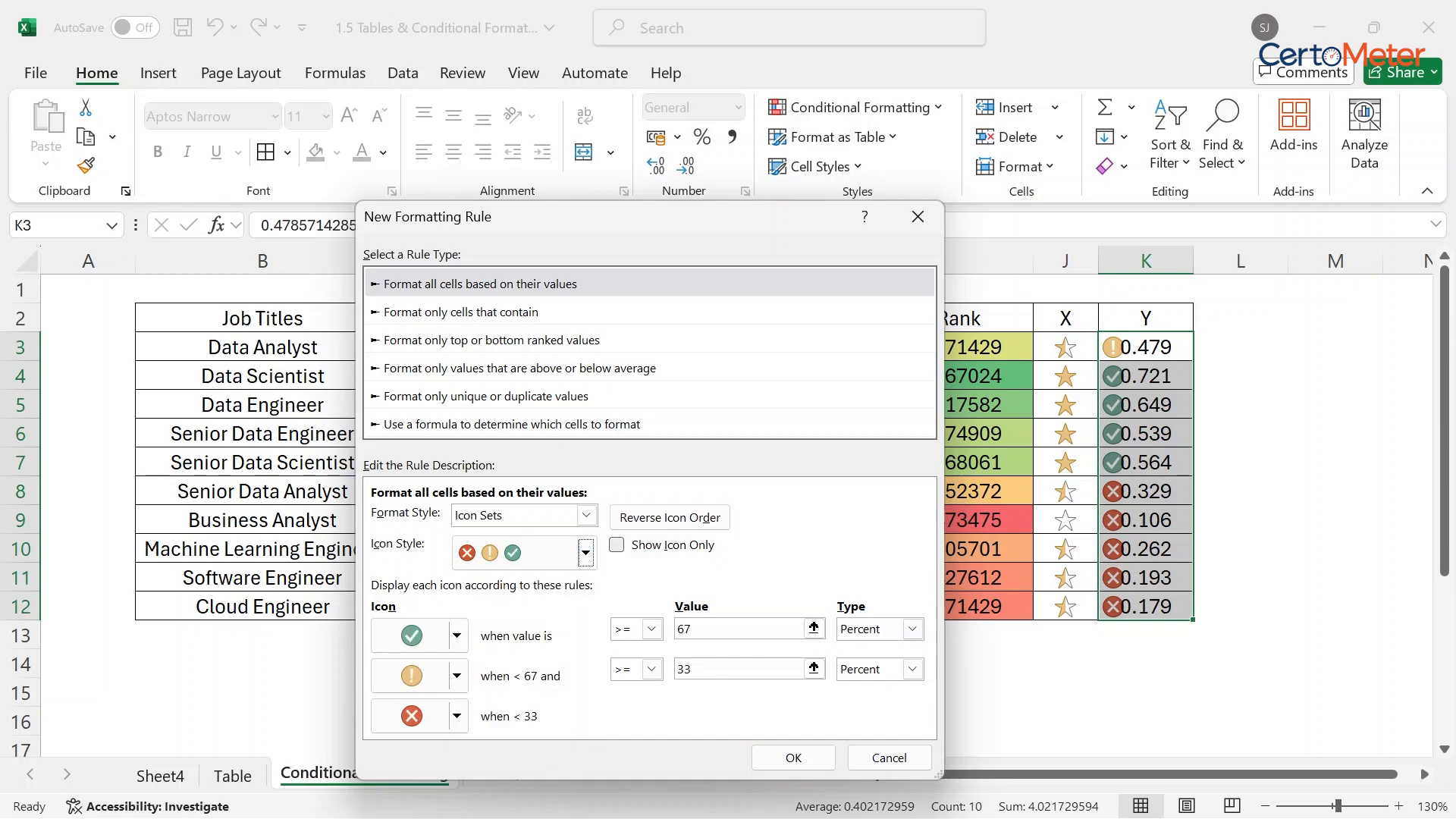
{"action": "left_click", "coordinate": [617, 545]}
{"action": "left_click", "coordinate": [793, 757]}
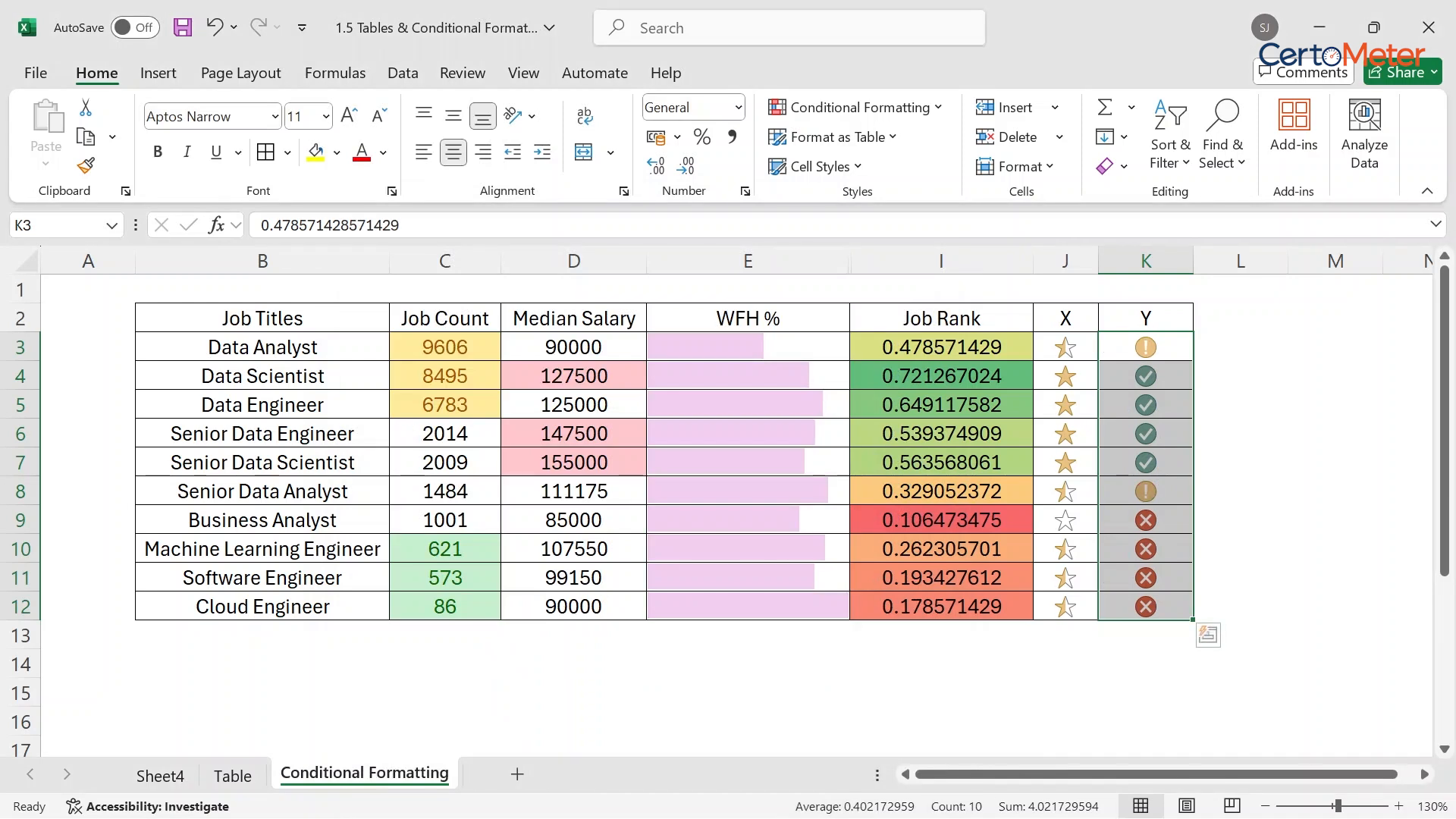
{"action": "left_click", "coordinate": [1335, 489]}
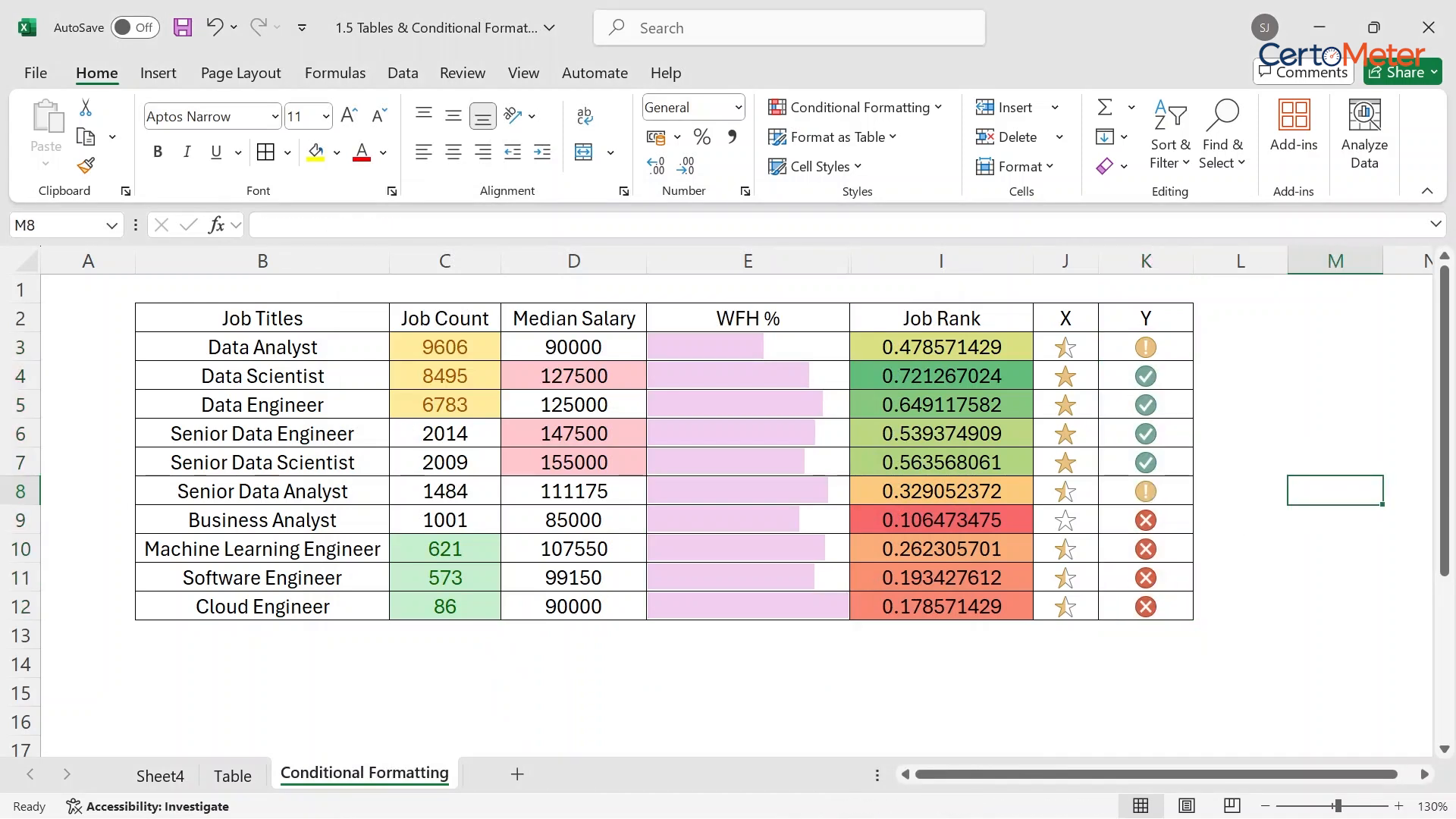
{"action": "left_click", "coordinate": [1145, 348]}
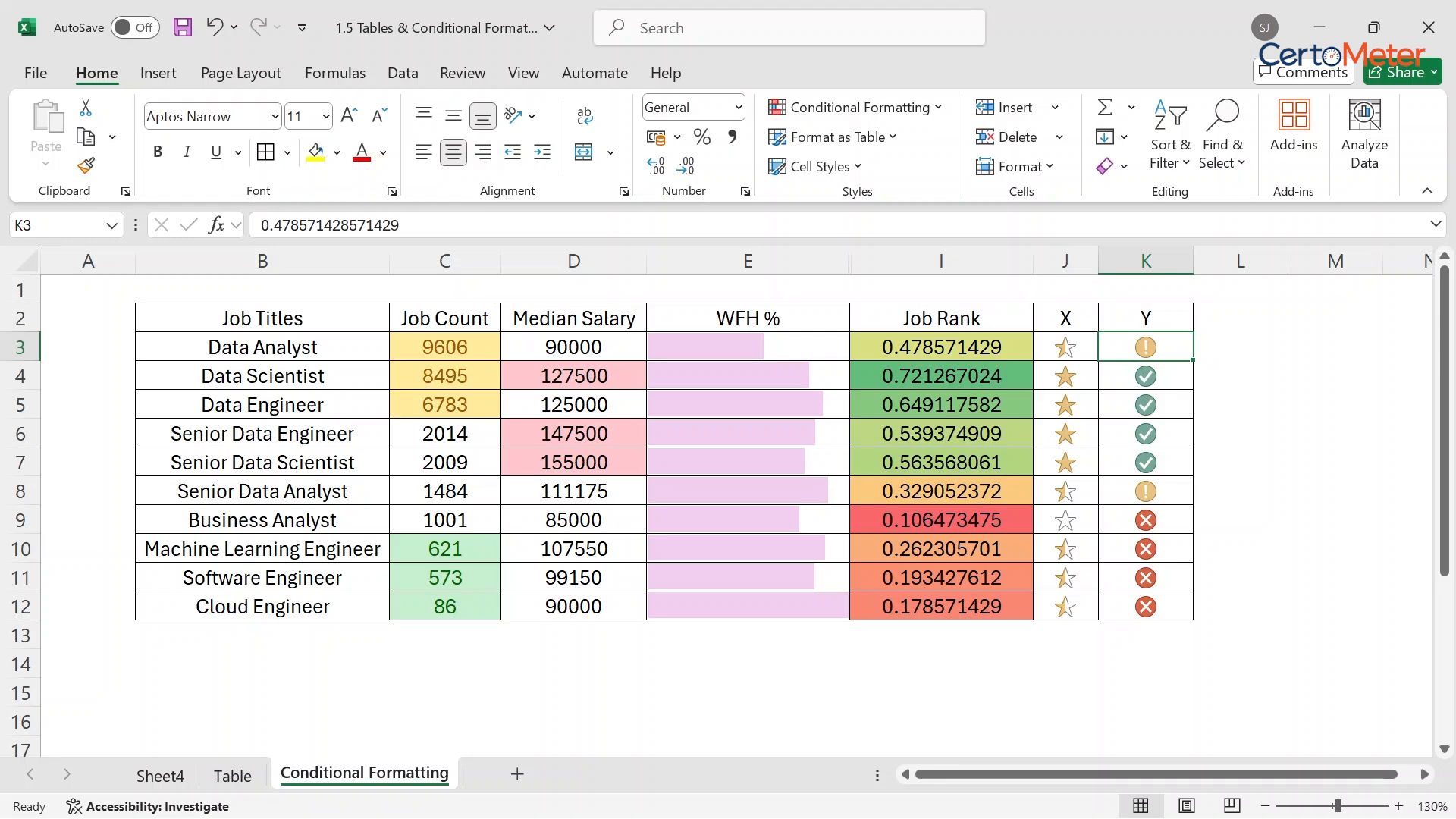
- Format the whole job titles range B2:K12 as a table with headers, using a style with a dark blue header row
{"action": "left_click", "coordinate": [263, 491]}
{"action": "key", "text": "ctrl+a"}
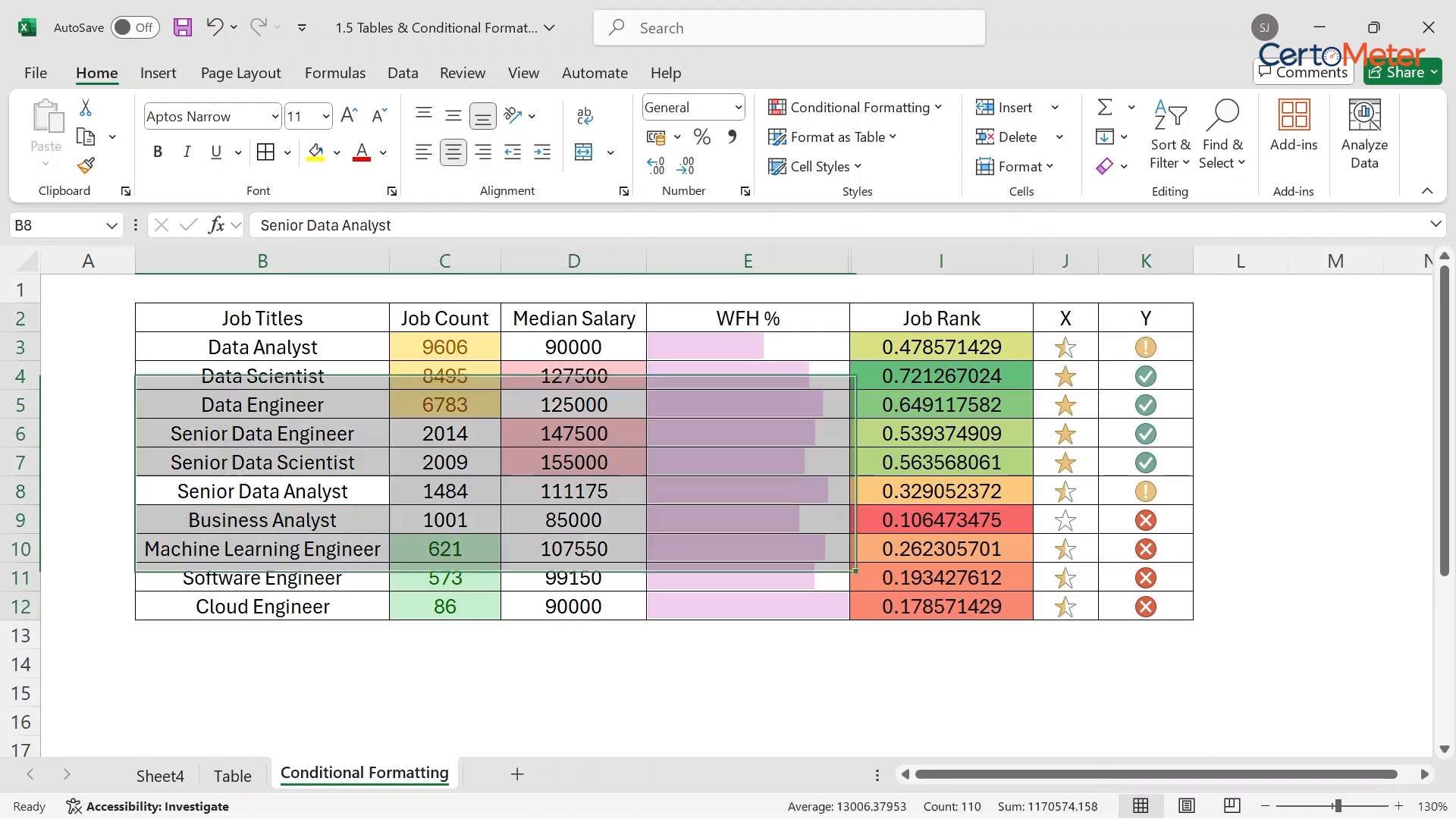
{"action": "left_click", "coordinate": [834, 137]}
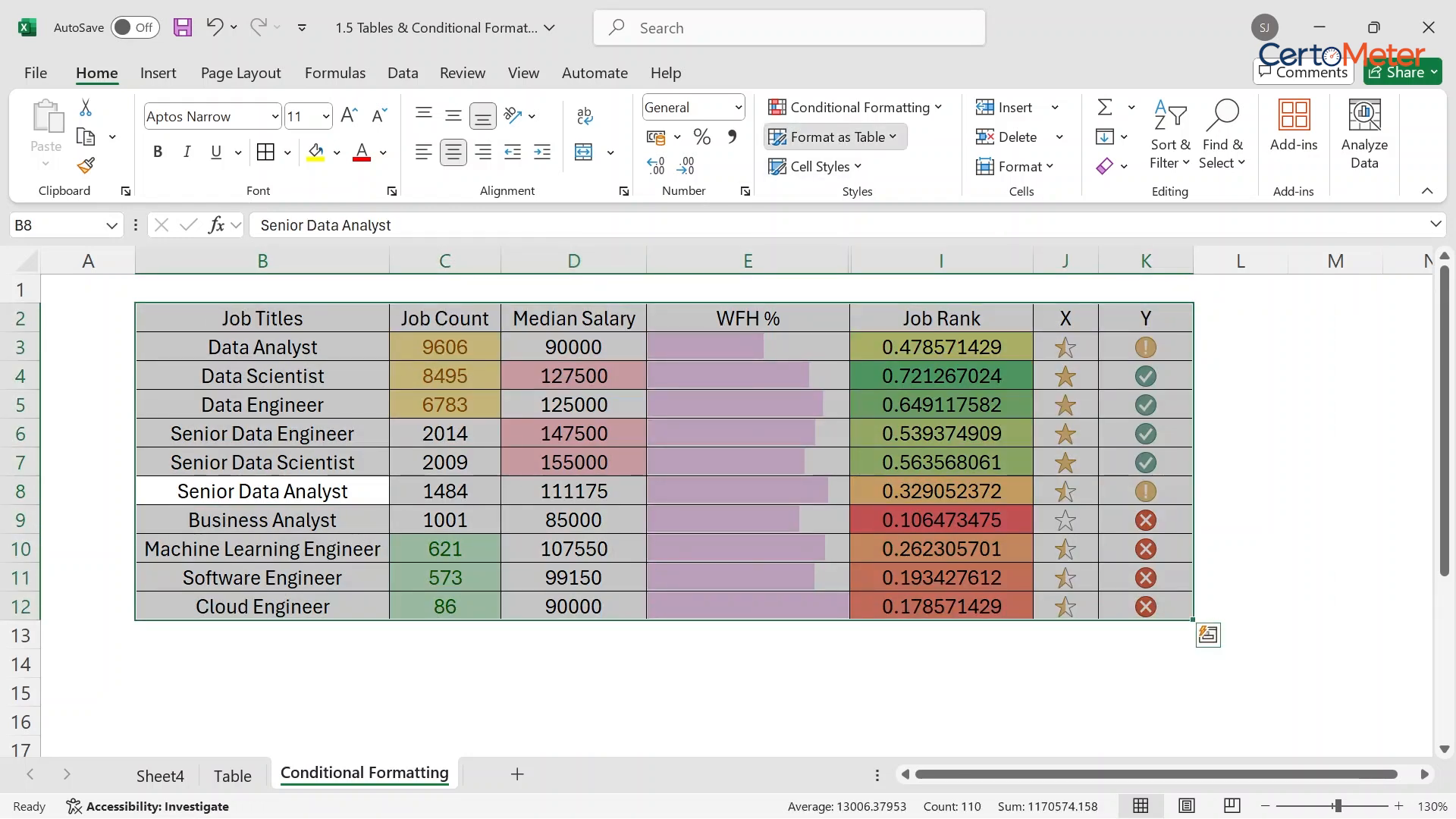
{"action": "left_click", "coordinate": [883, 273]}
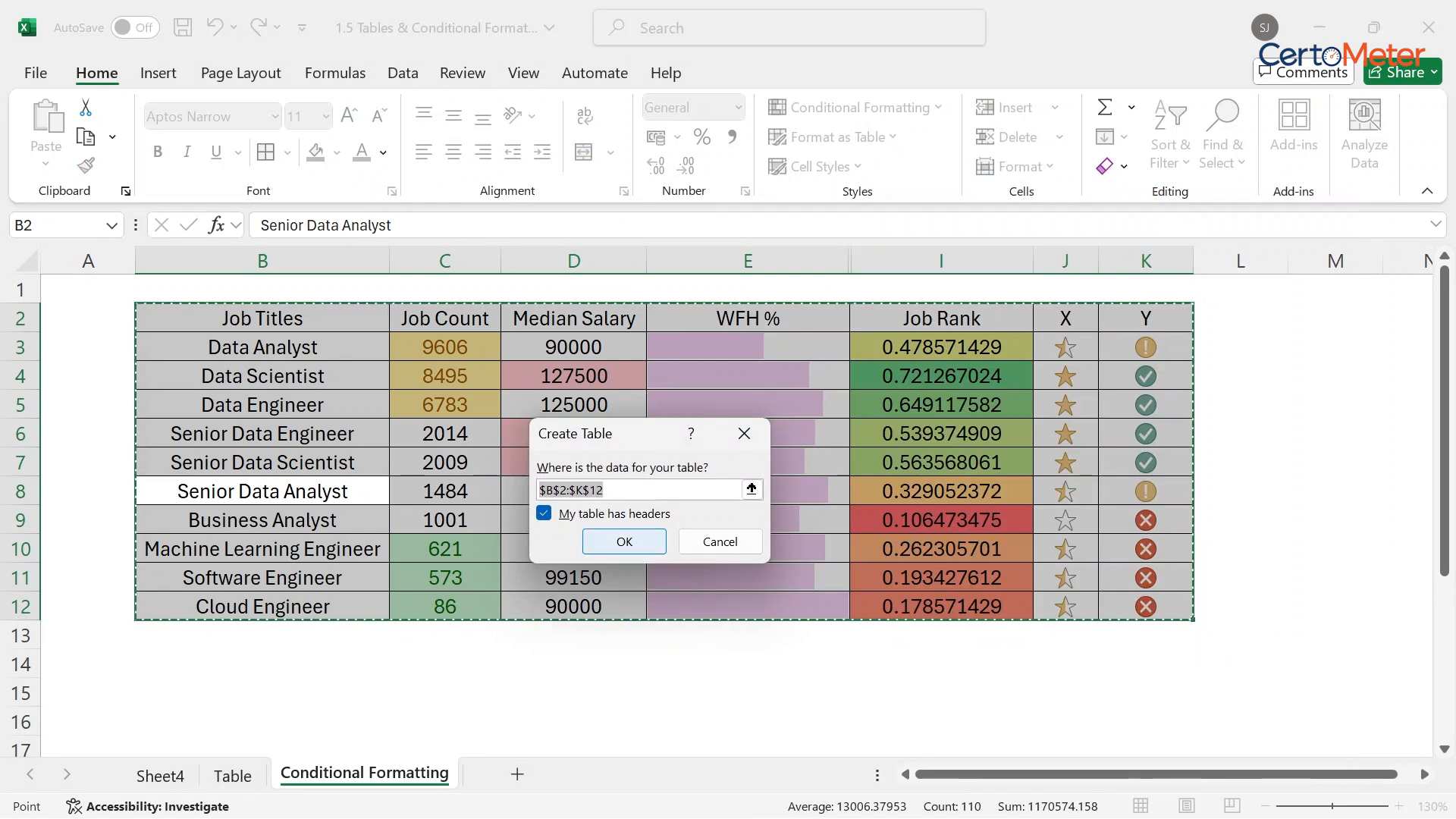
{"action": "left_click", "coordinate": [624, 542]}
{"action": "left_click", "coordinate": [941, 664]}
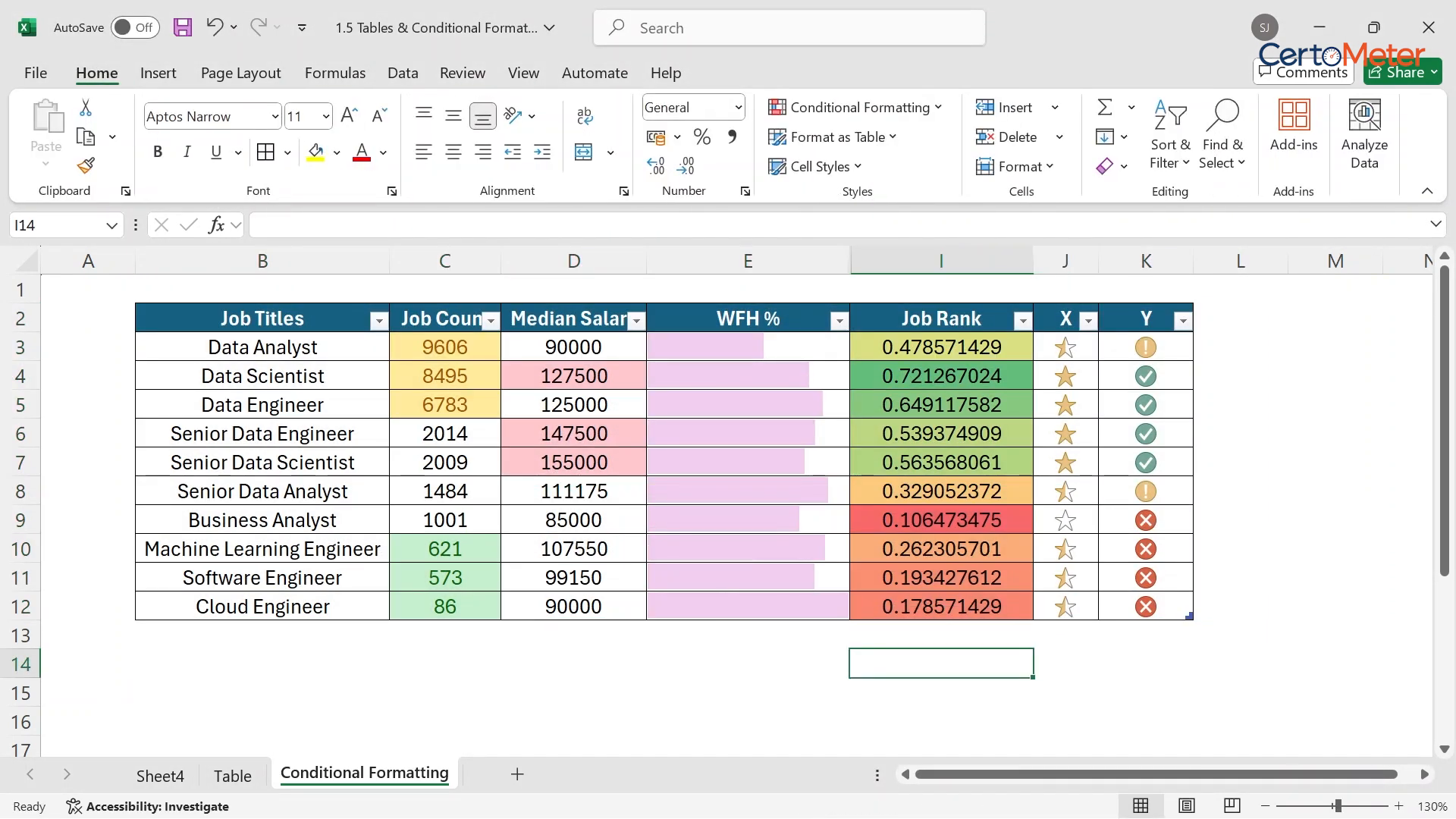
- Insert a slicer for the Job Titles field of the table
{"action": "left_click", "coordinate": [941, 405]}
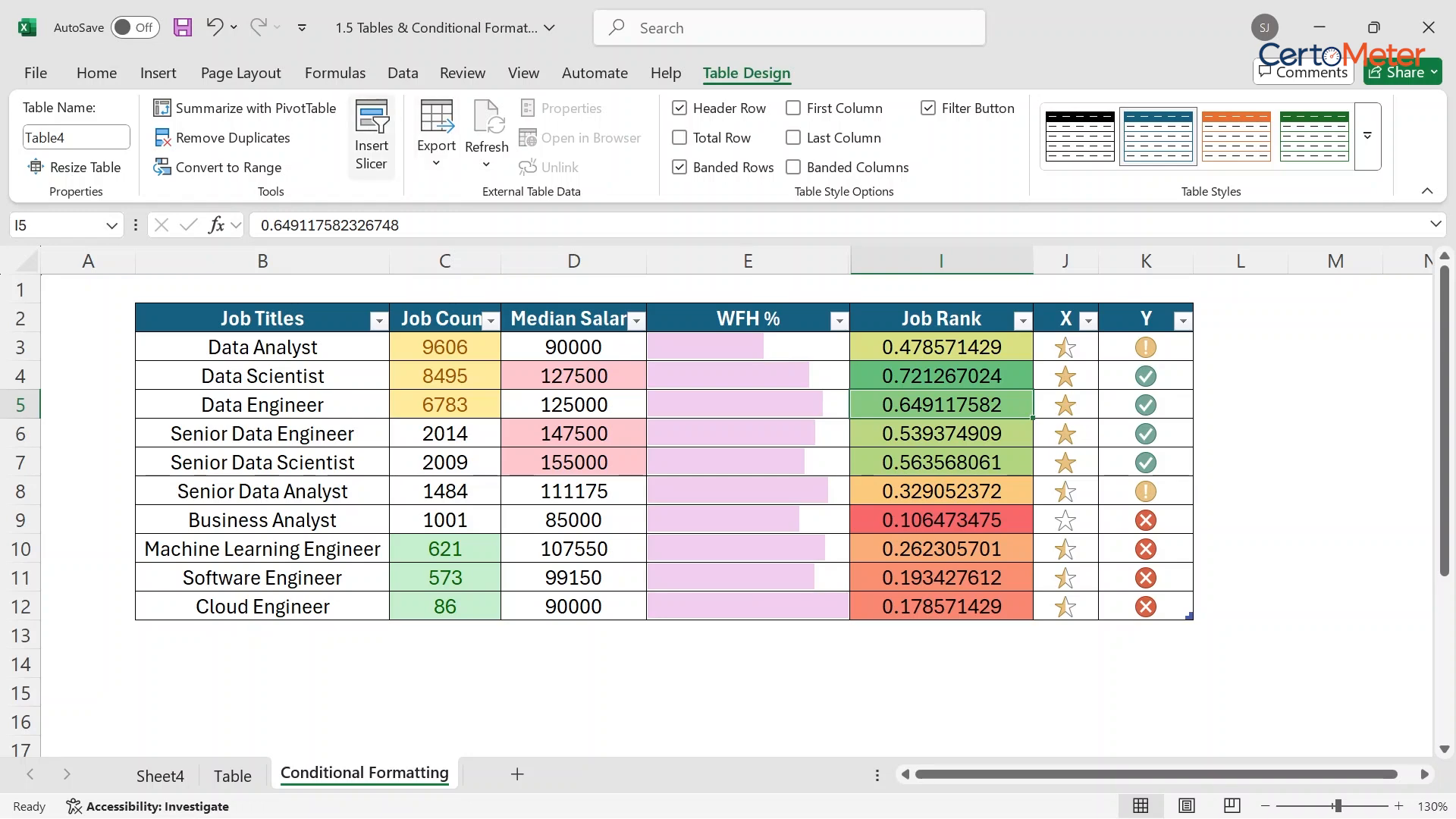
{"action": "left_click", "coordinate": [372, 140]}
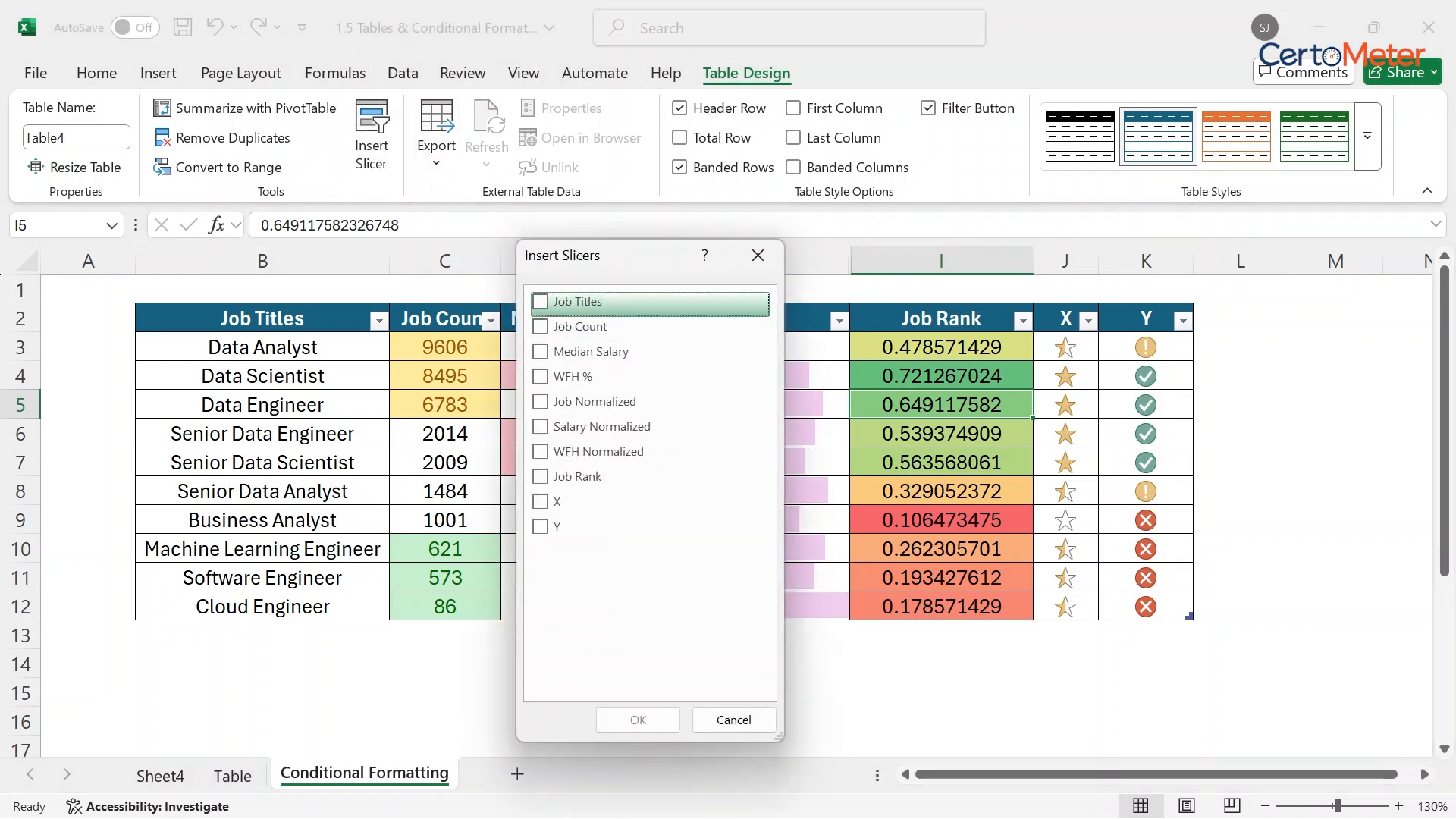
{"action": "left_click", "coordinate": [539, 301]}
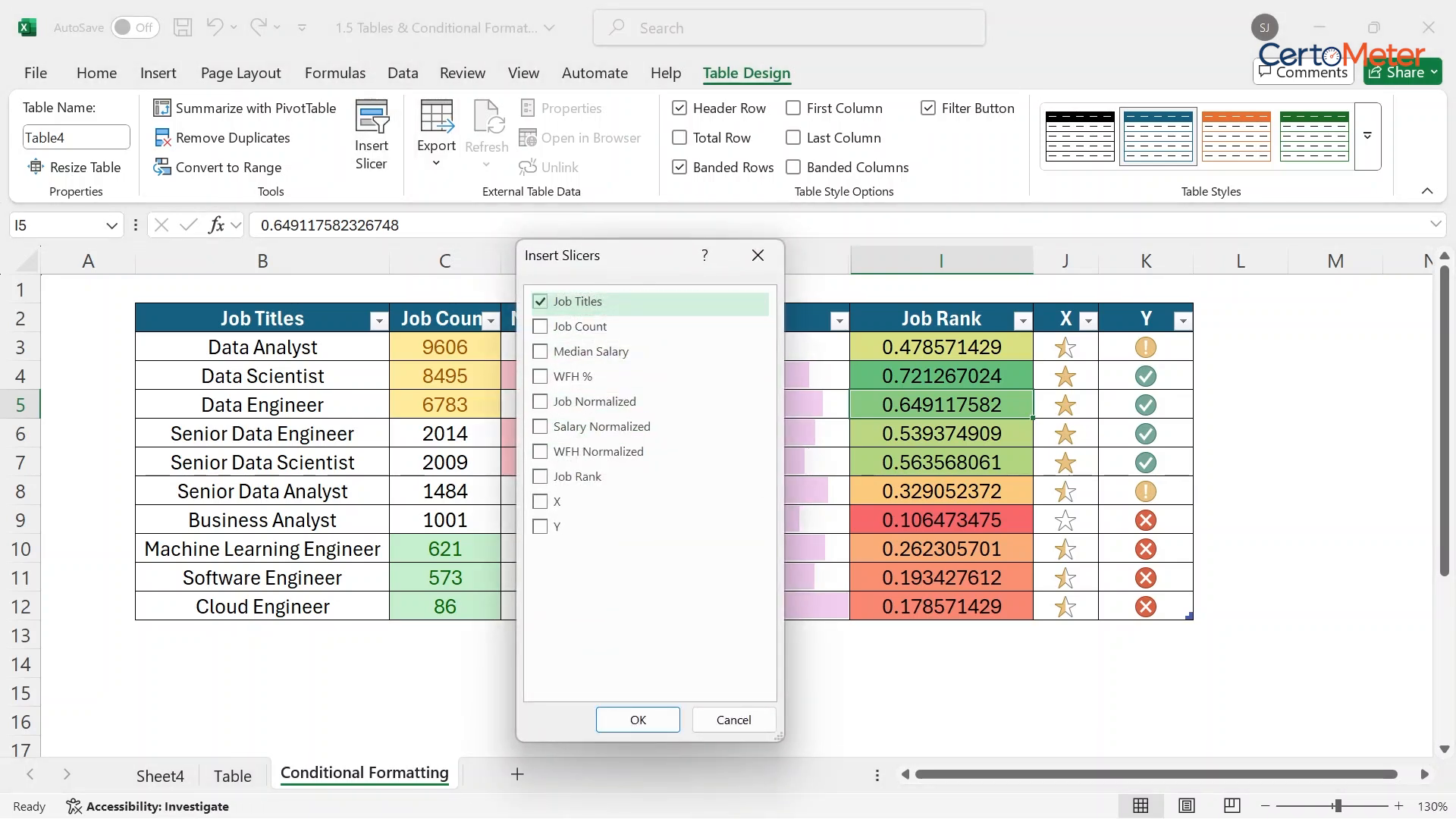
{"action": "left_click", "coordinate": [637, 720]}
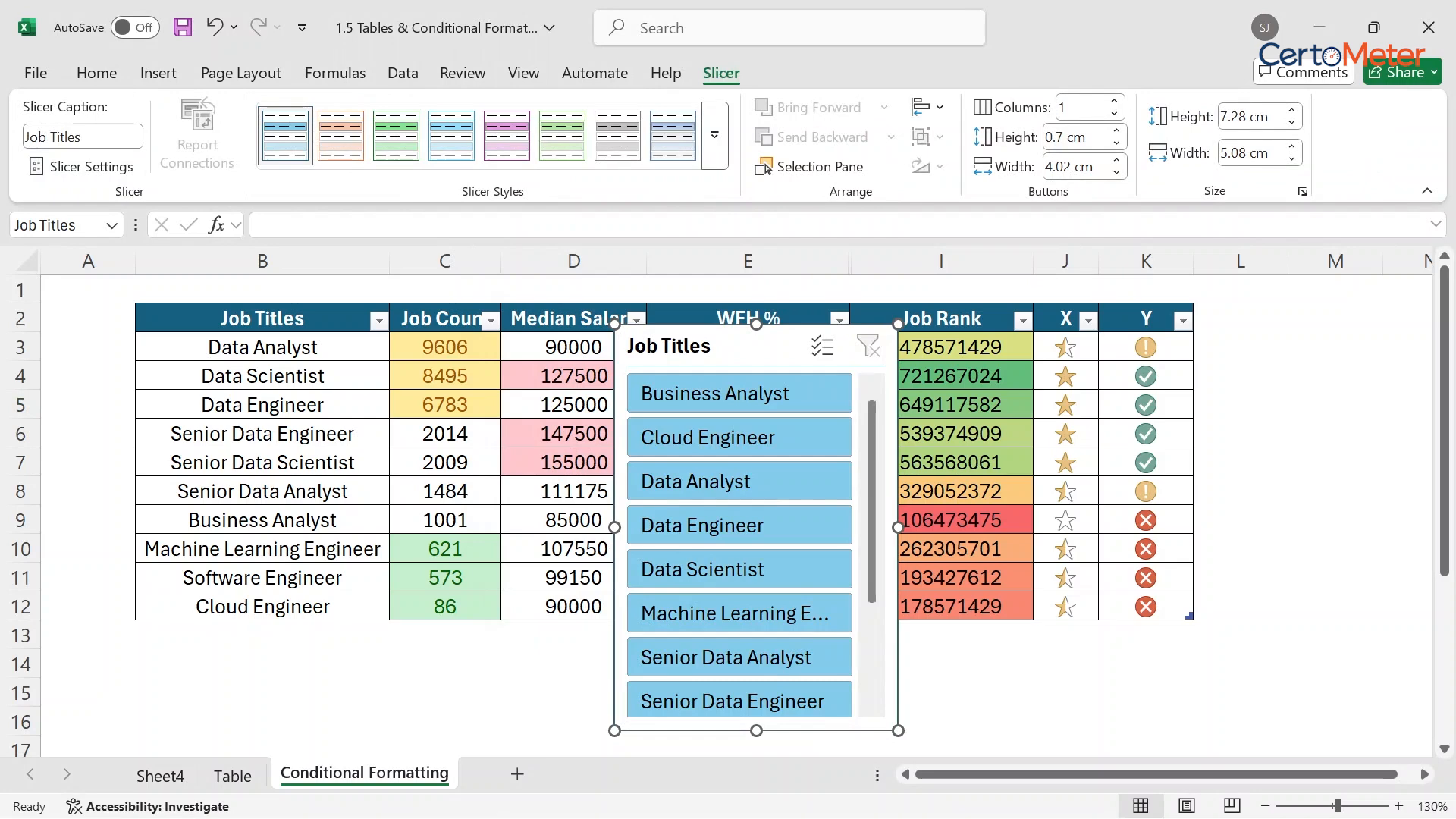
- Narrow column A to a width of 1.00 and place the Job Titles slicer beside the table over columns L to N
{"action": "left_click_drag", "start_coordinate": [135, 261], "coordinate": [58, 261]}
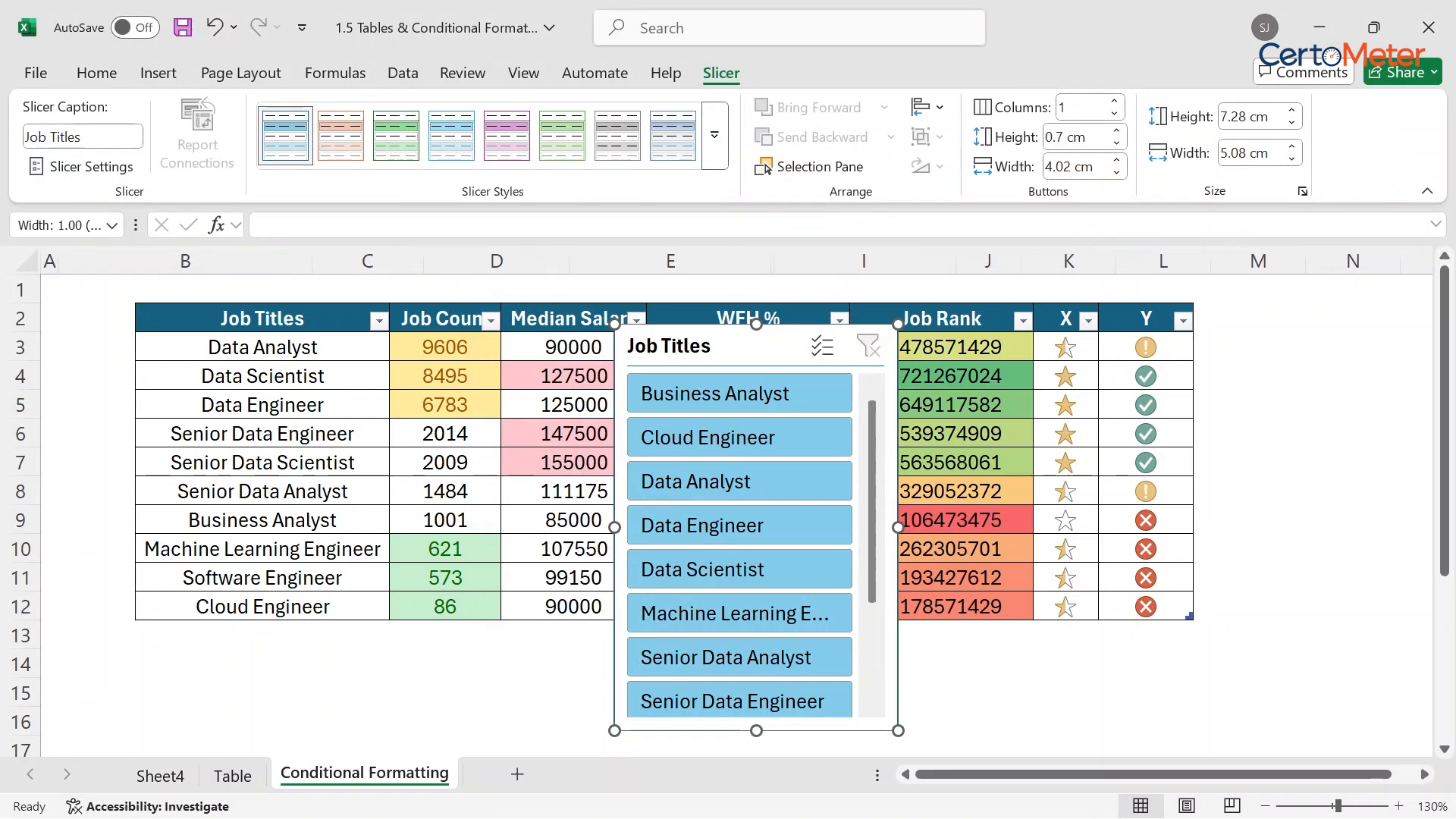
{"action": "left_click_drag", "start_coordinate": [739, 345], "coordinate": [1270, 320]}
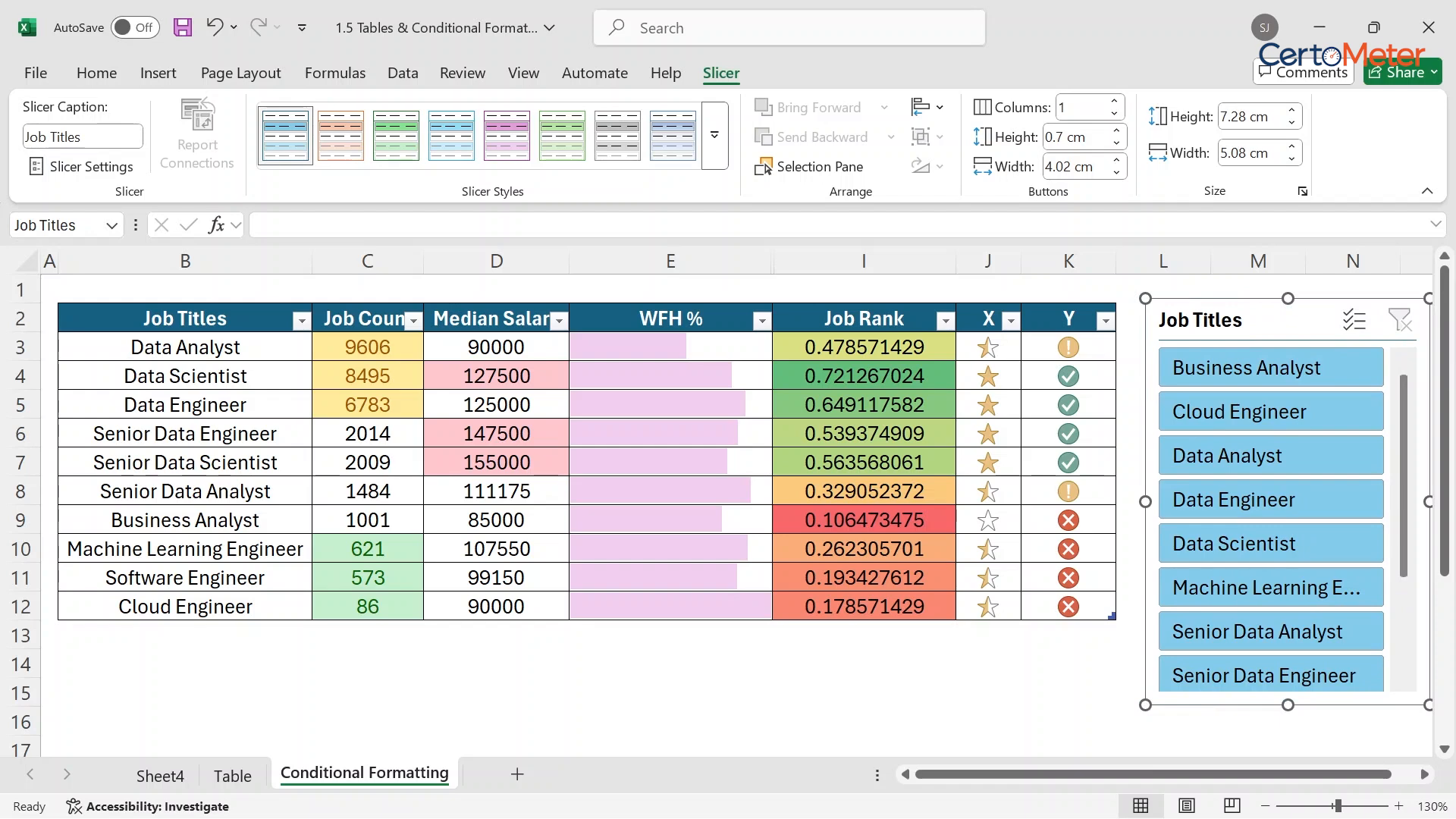
{"action": "left_click", "coordinate": [988, 663]}
- Enable multi-select on the Job Titles slicer and filter to Business Analyst, Data Analyst and Senior Data Analyst
{"action": "left_click", "coordinate": [1355, 319]}
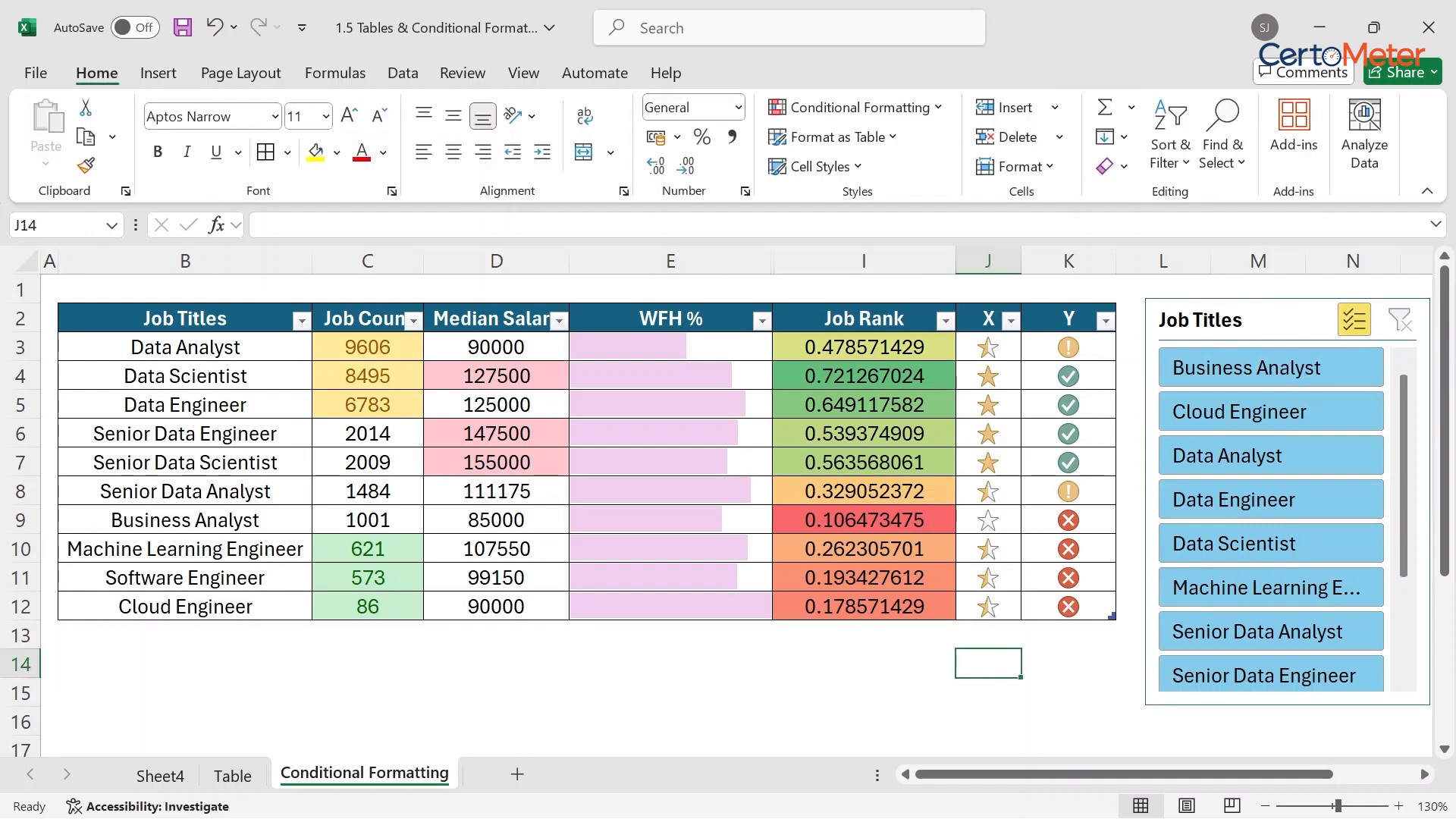
{"action": "left_click", "coordinate": [1271, 367]}
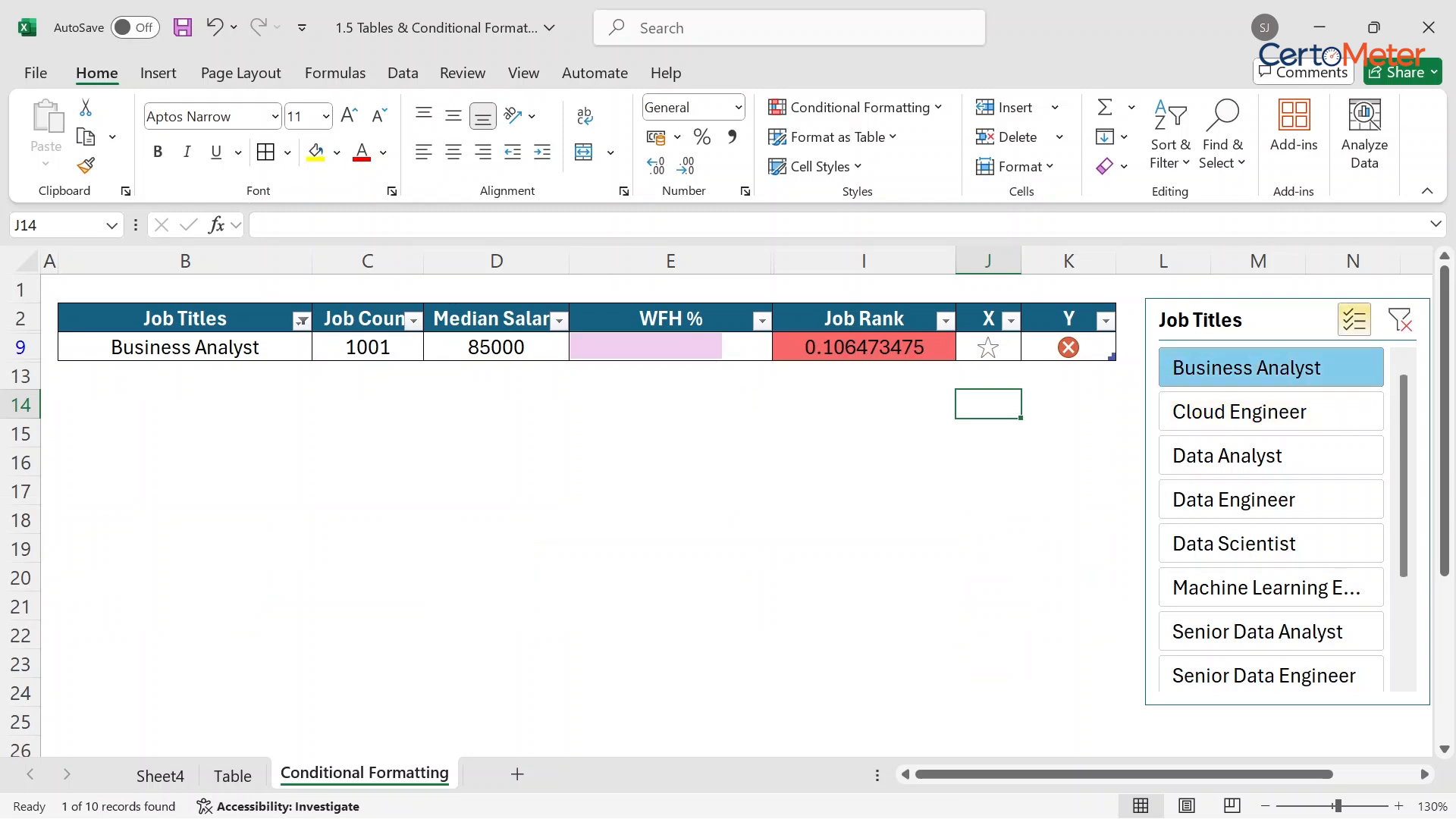
{"action": "left_click", "coordinate": [1271, 455]}
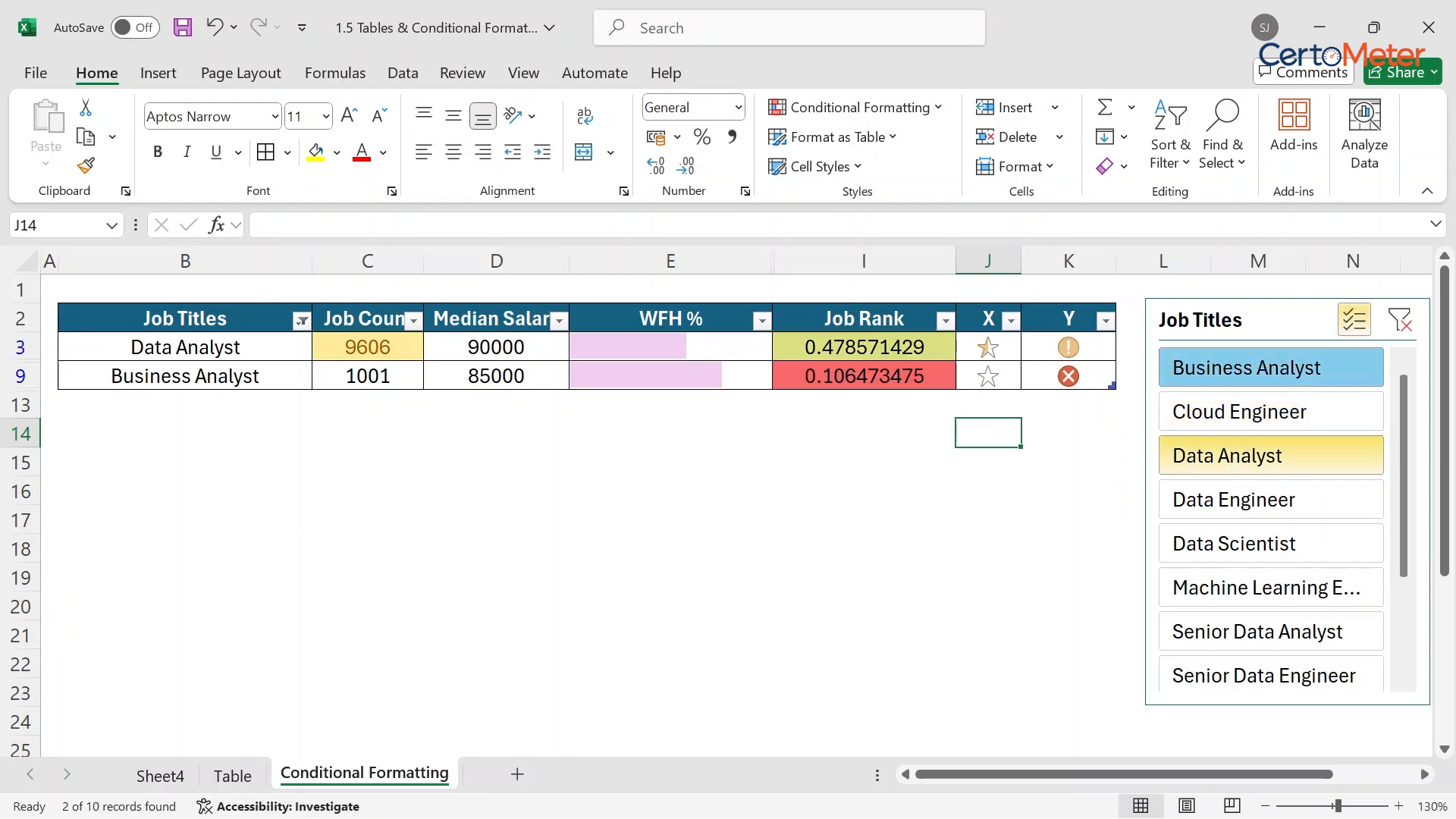
{"action": "left_click", "coordinate": [1271, 631]}
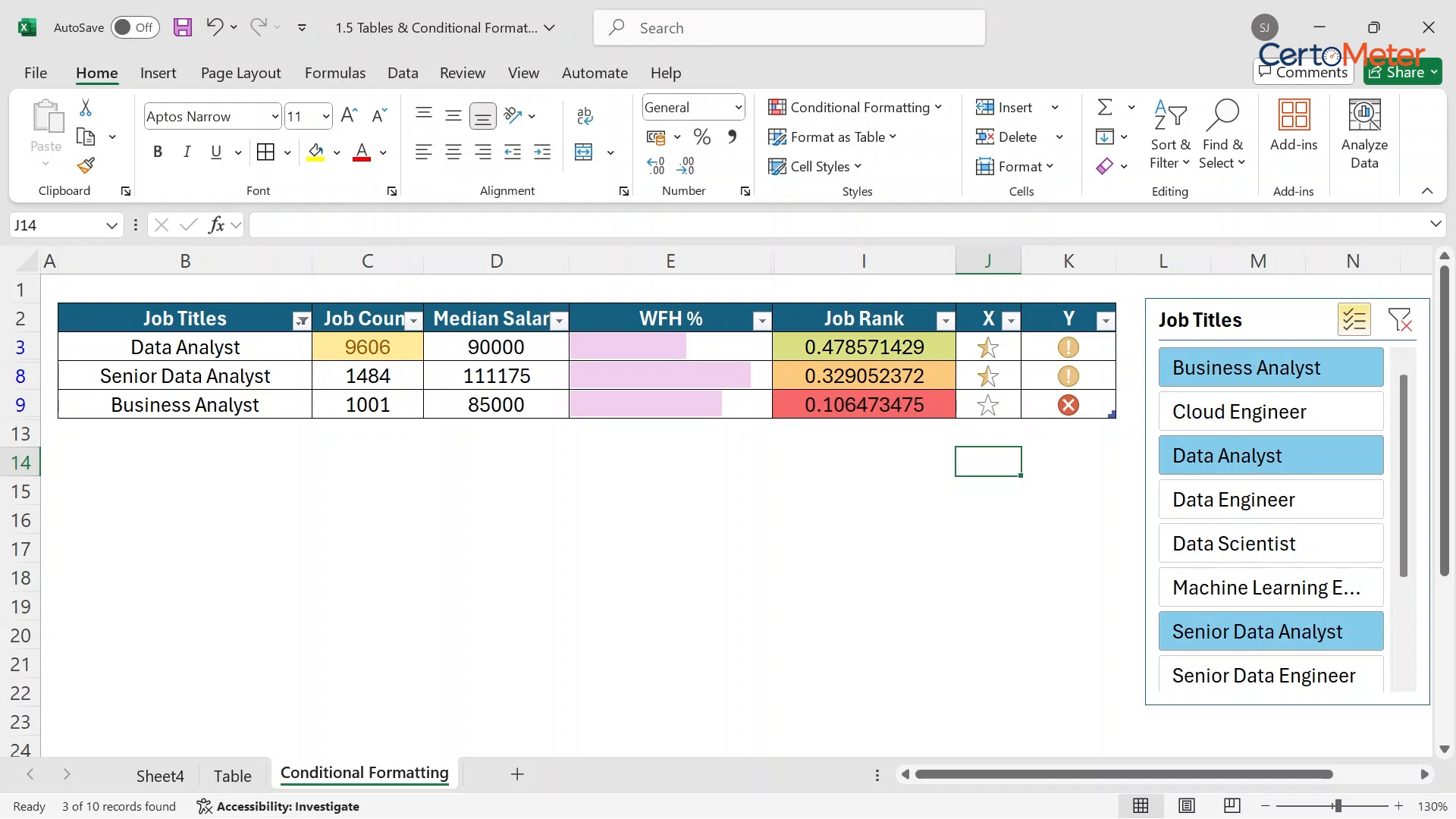
- Change the slicer selection by removing Senior Data Analyst and adding Machine Learning Engineer and Senior Data Engineer
{"action": "scroll", "coordinate": [1271, 587], "scroll_direction": "down", "scroll_amount": 3}
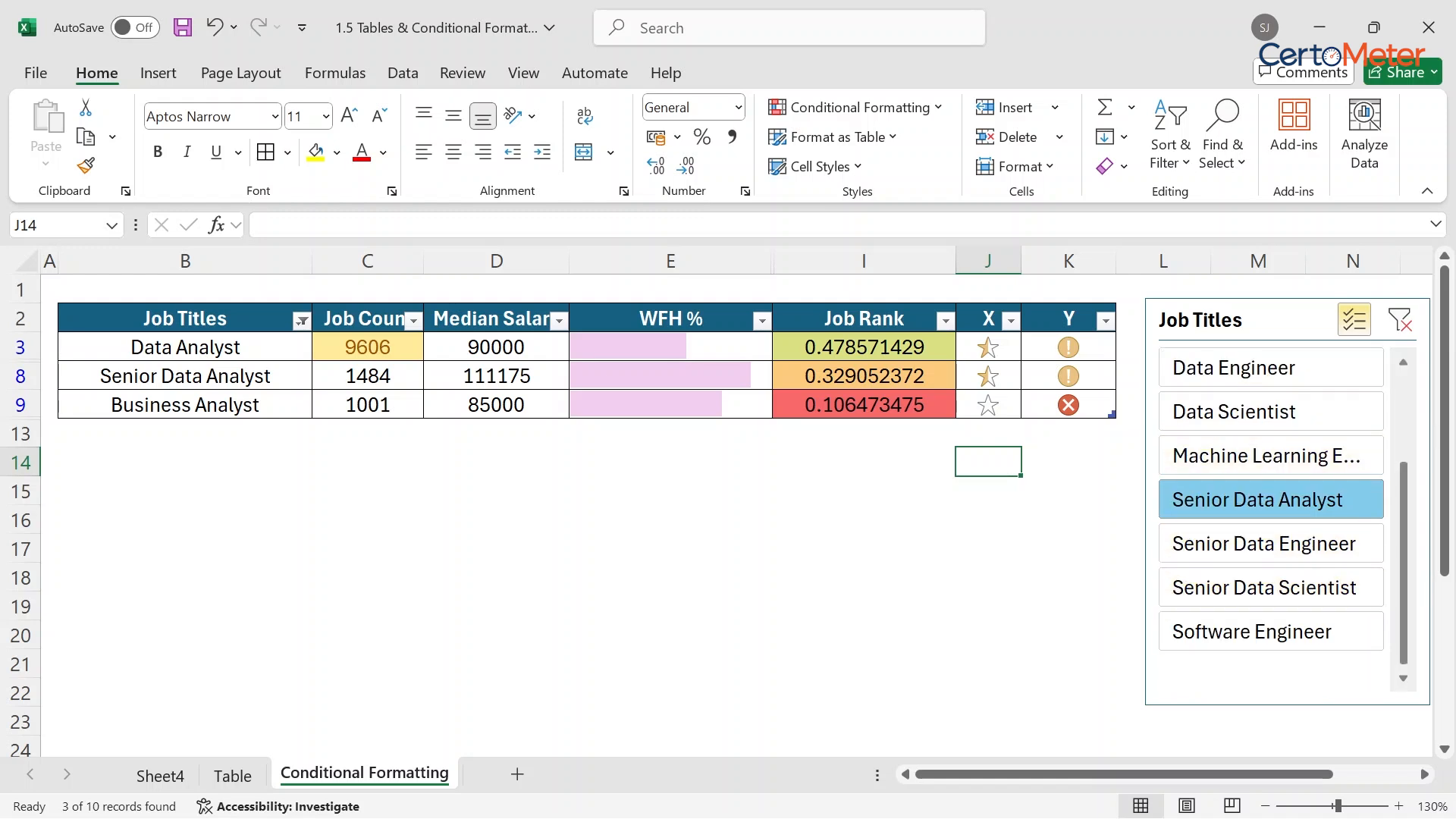
{"action": "scroll", "coordinate": [1271, 515], "scroll_direction": "up", "scroll_amount": 3}
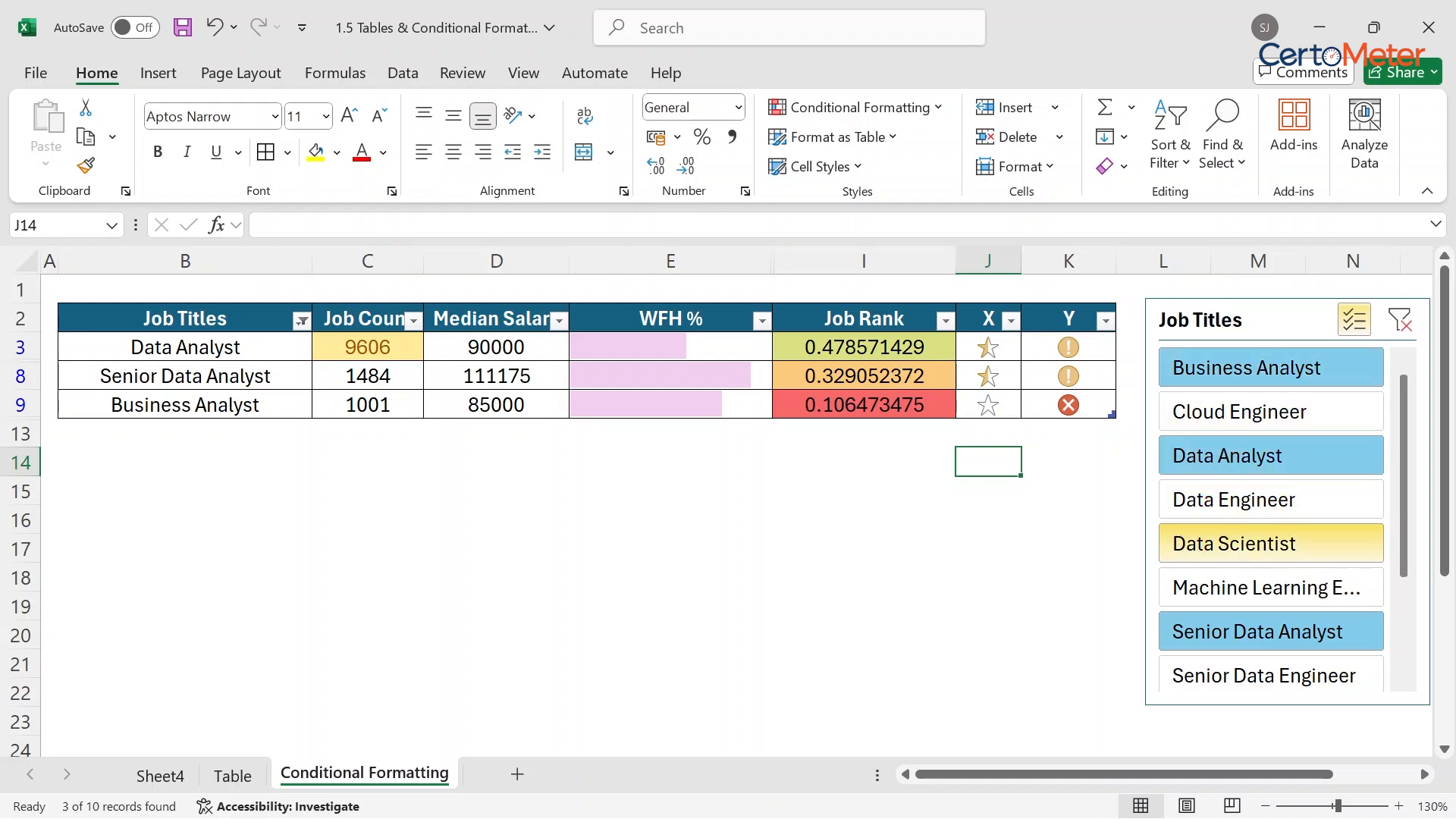
{"action": "left_click", "coordinate": [1271, 543]}
{"action": "left_click_drag", "start_coordinate": [1270, 673], "coordinate": [1271, 542]}
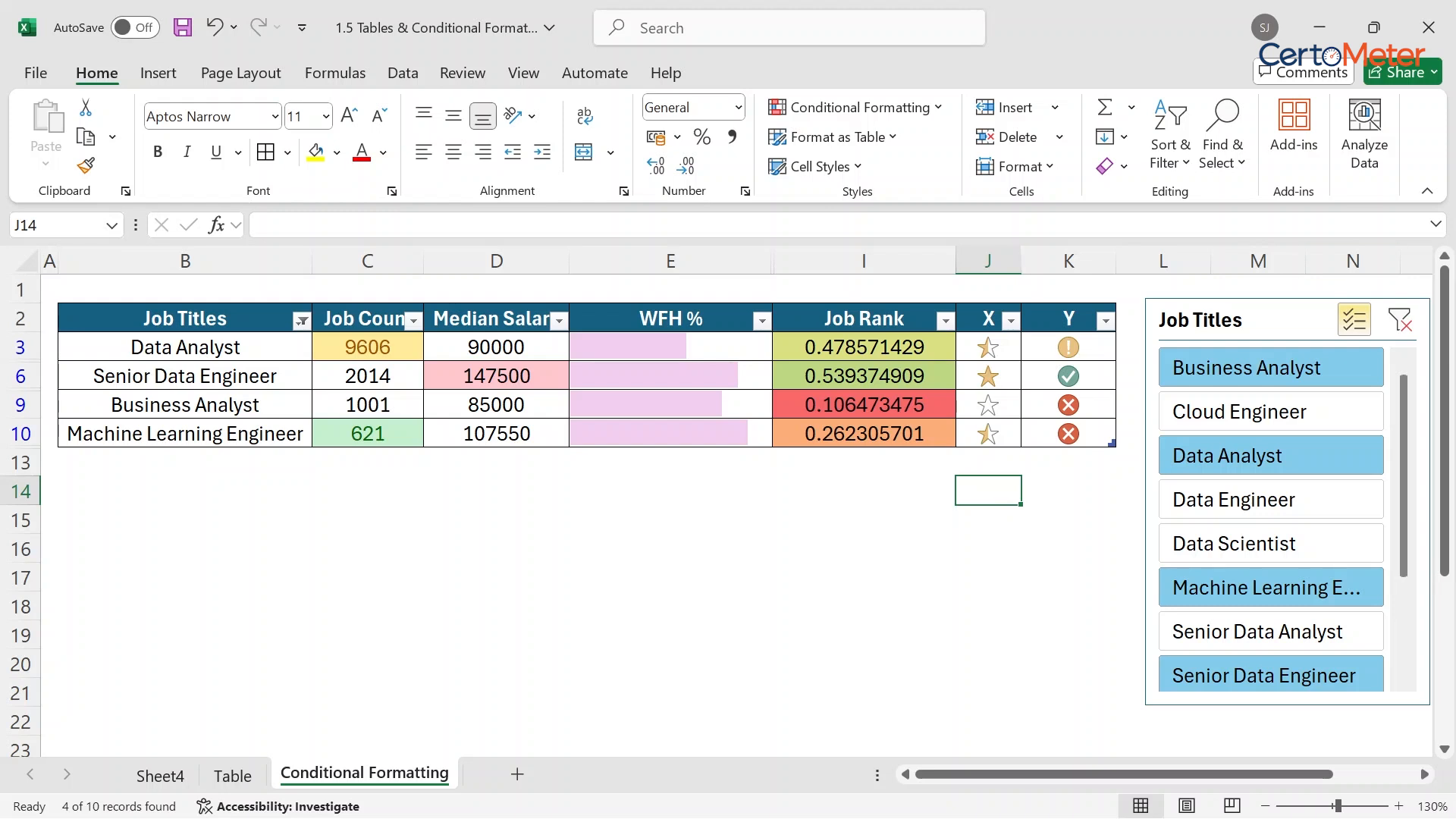
{"action": "left_click", "coordinate": [671, 405]}
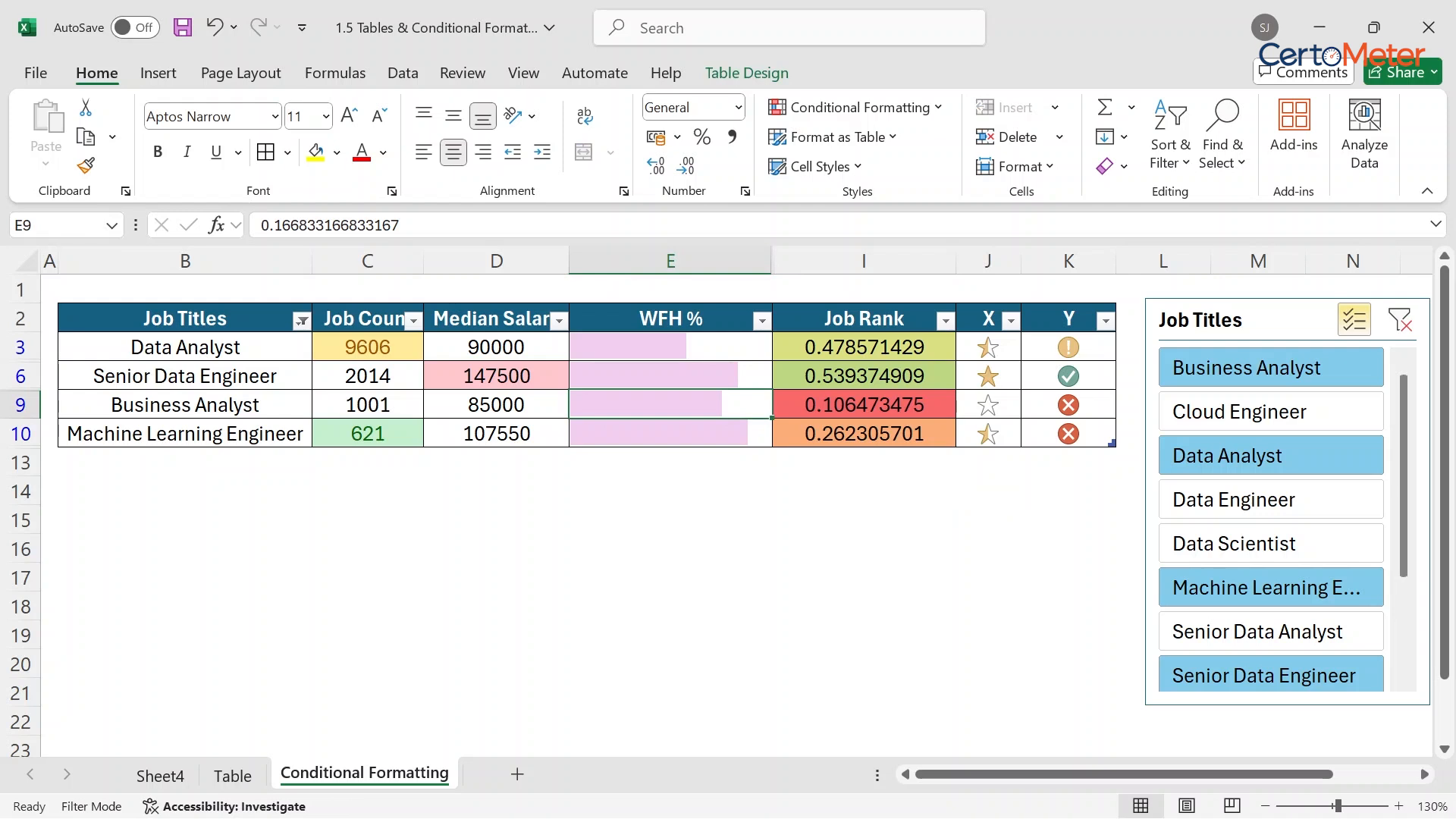